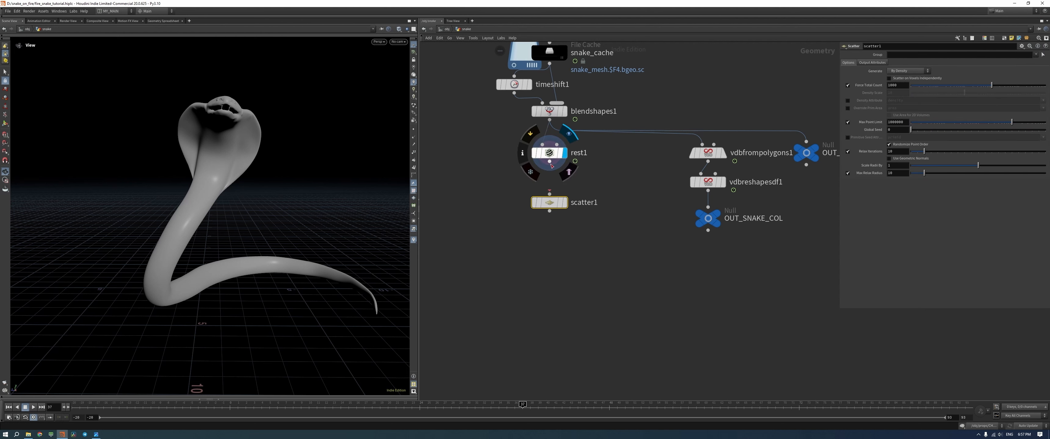
Set the scatter1 node's total point count to 10000 and disable its relax iterations
{"action": "left_click", "coordinate": [904, 86]}
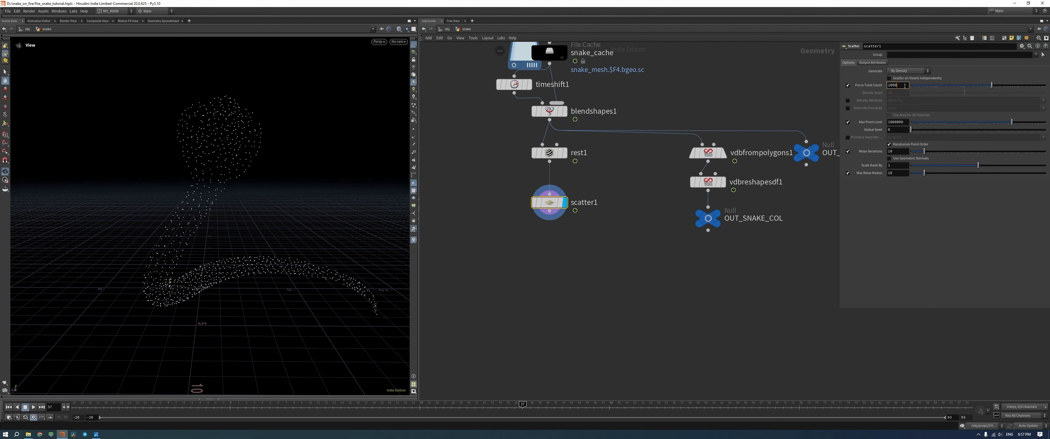
{"action": "type", "text": "0"}
{"action": "key", "text": "Return"}
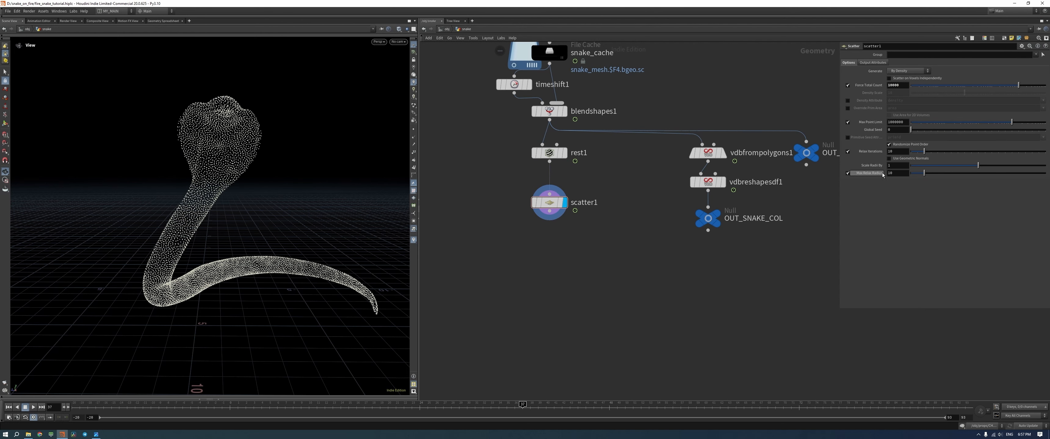
{"action": "left_click", "coordinate": [849, 153]}
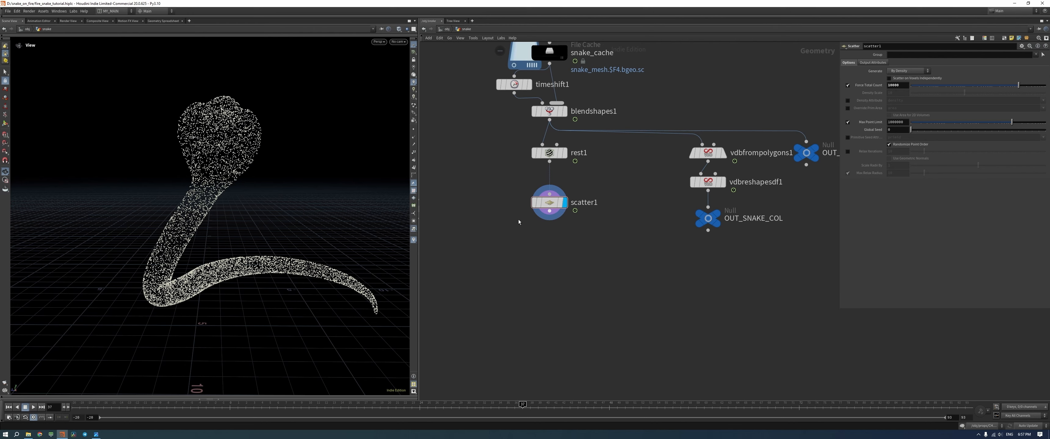
Play the animation from the first frame to examine how the scattered points behave as the snake moves
{"action": "scroll", "coordinate": [232, 183], "scroll_direction": "down", "scroll_amount": 4}
{"action": "left_click_drag", "start_coordinate": [232, 183], "coordinate": [227, 228]}
{"action": "middle_click_drag", "start_coordinate": [227, 228], "coordinate": [205, 216]}
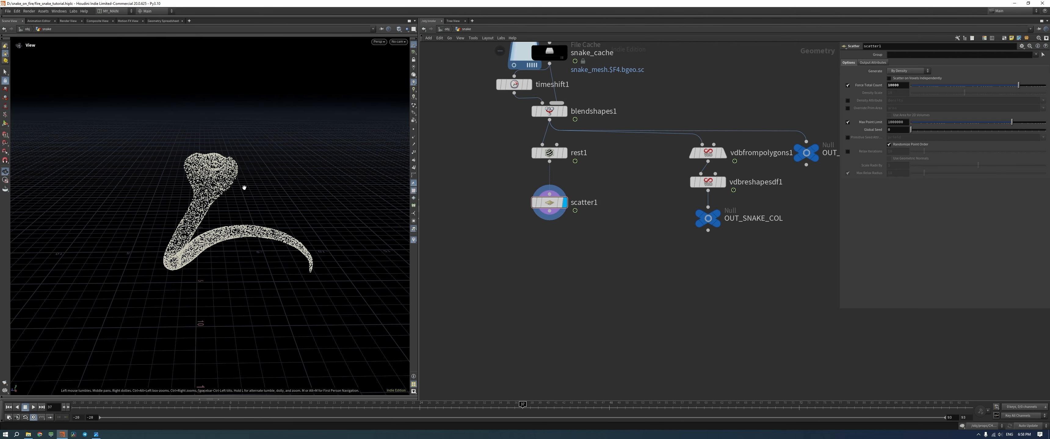
{"action": "key", "text": "ctrl+Up"}
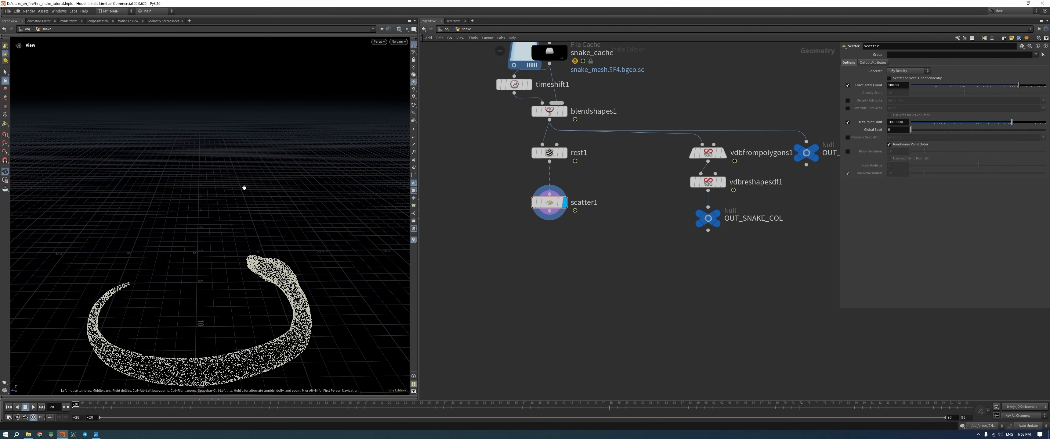
{"action": "key", "text": "Up"}
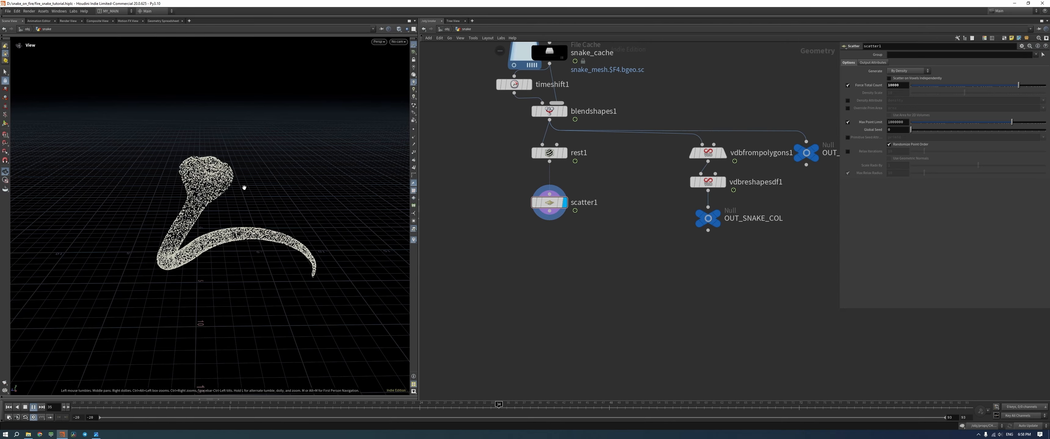
{"action": "key", "text": "Up"}
{"action": "key", "text": "Left"}
{"action": "key", "text": "Down"}
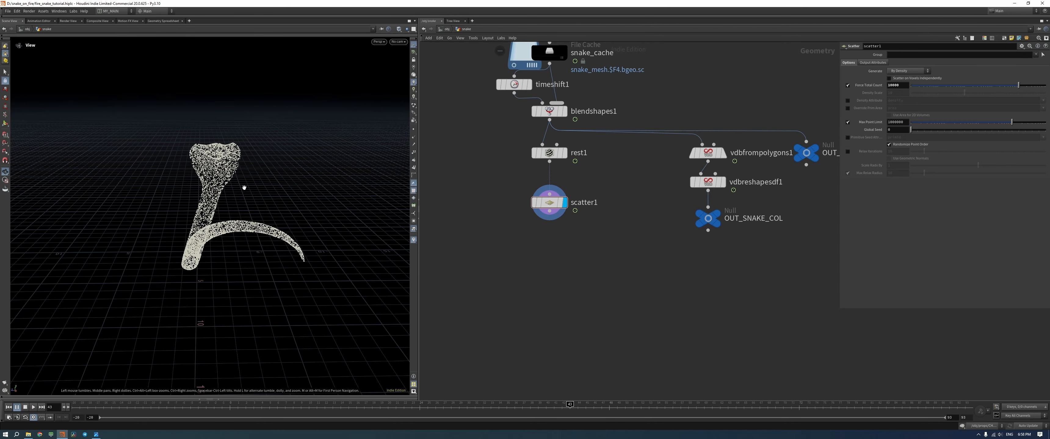
{"action": "key", "text": "Down"}
{"action": "key", "text": "Up"}
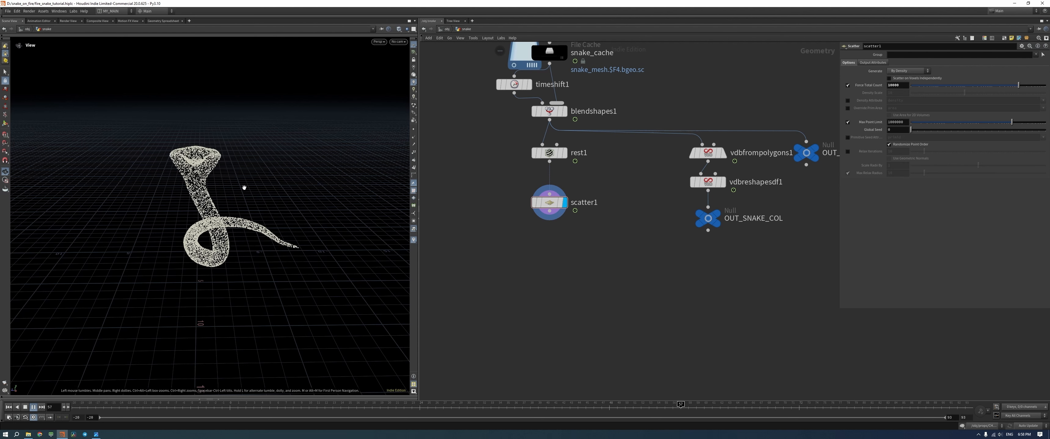
{"action": "key", "text": "Up"}
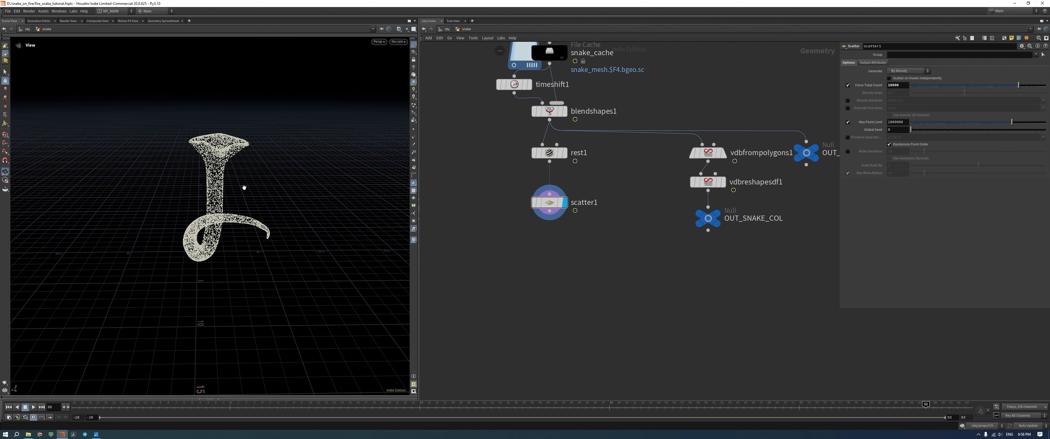
Move scatter1 closer to rest1 and add an Attribute Interpolate node below it
{"action": "left_click_drag", "start_coordinate": [550, 203], "coordinate": [549, 189]}
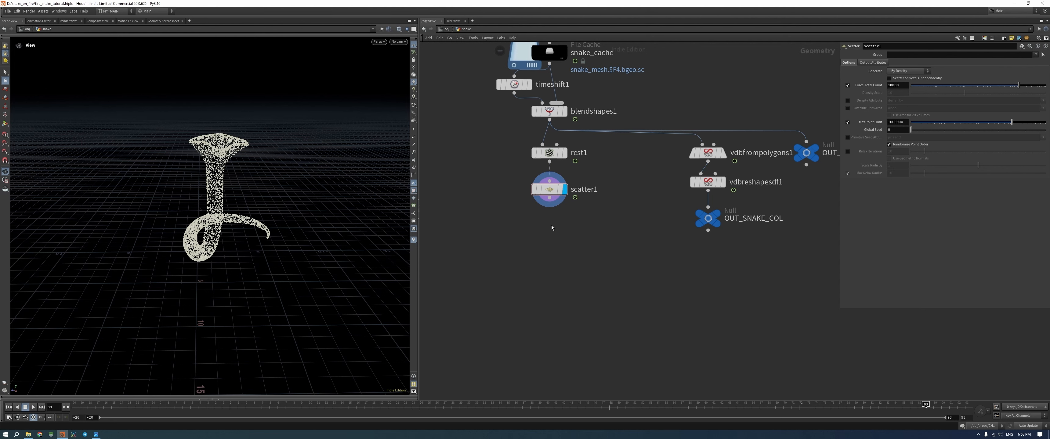
{"action": "key", "text": "Tab"}
{"action": "type", "text": "atr"}
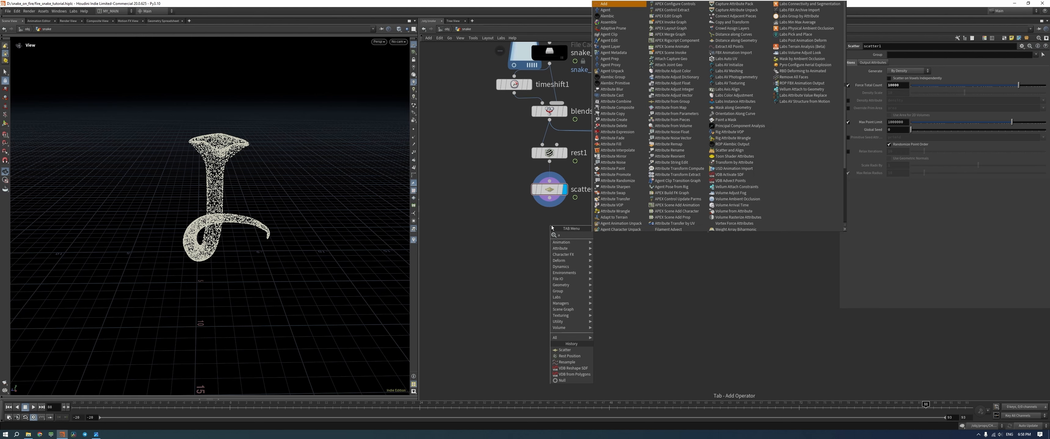
{"action": "key", "text": "BackSpace"}
{"action": "key", "text": "BackSpace"}
{"action": "key", "text": "BackSpace"}
{"action": "type", "text": "inte"}
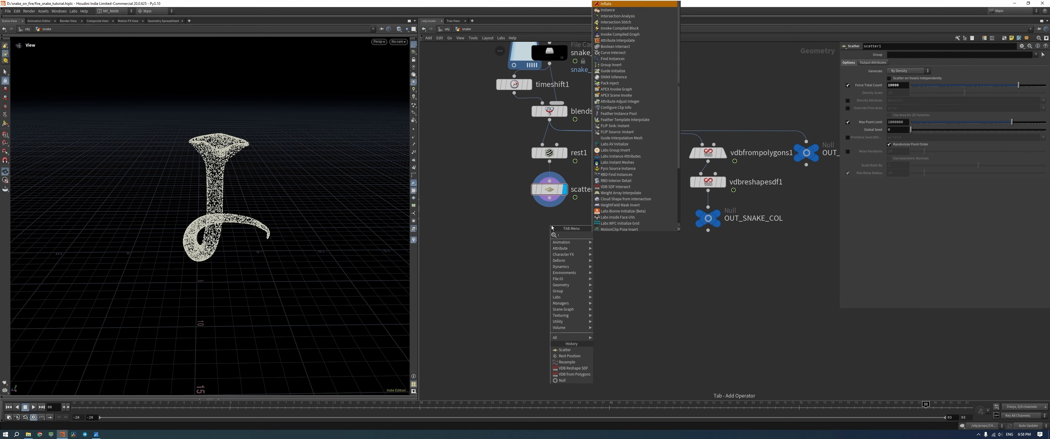
{"action": "key", "text": "Down"}
{"action": "key", "text": "Down"}
{"action": "key", "text": "Return"}
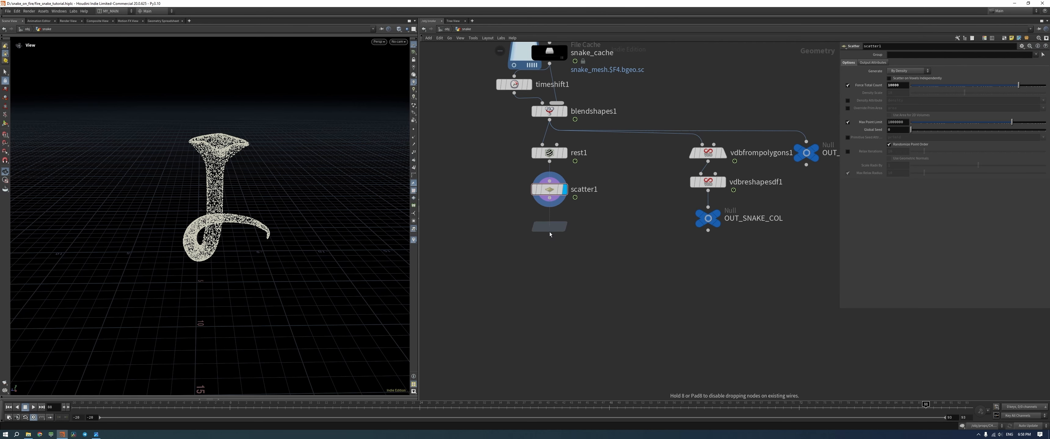
{"action": "left_click", "coordinate": [551, 267]}
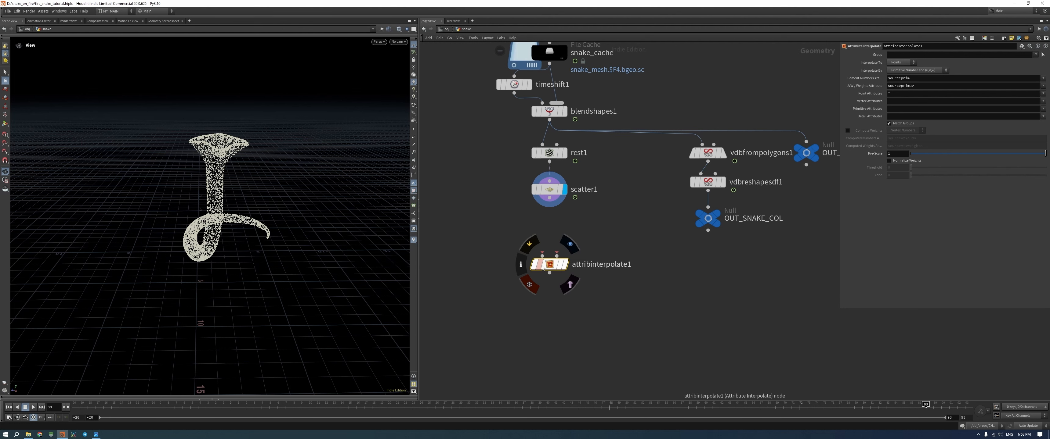
Enable the sourceprim primitive number and sourceprimuv primitive UVW output attributes on scatter1, matching the Attribute Interpolate inputs
{"action": "left_click", "coordinate": [927, 77]}
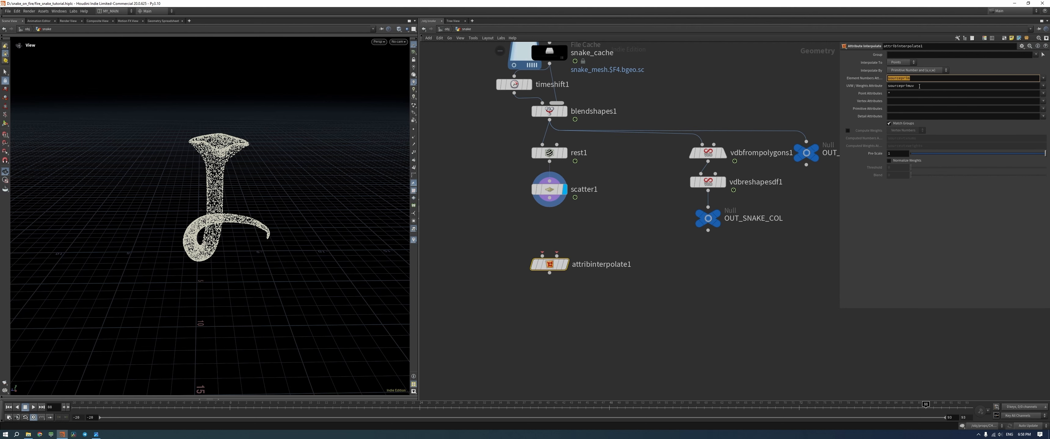
{"action": "key", "text": "Tab"}
{"action": "left_click", "coordinate": [553, 187]}
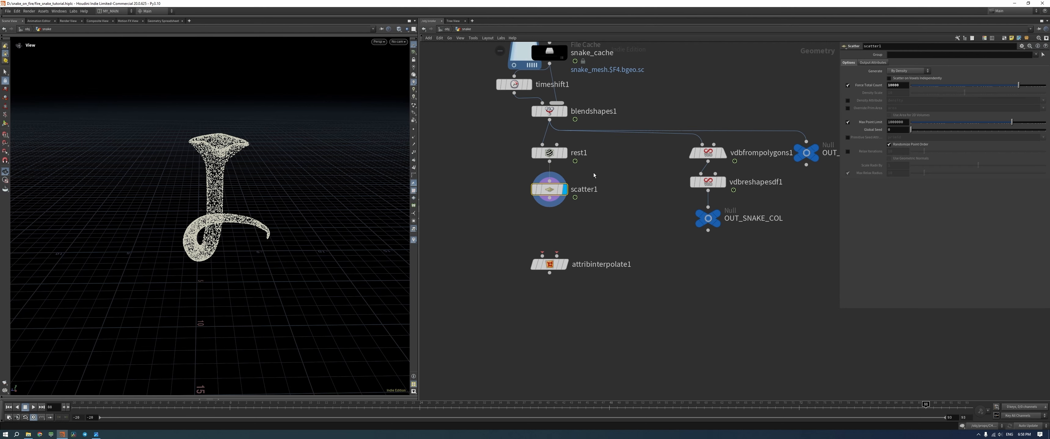
{"action": "left_click", "coordinate": [873, 63]}
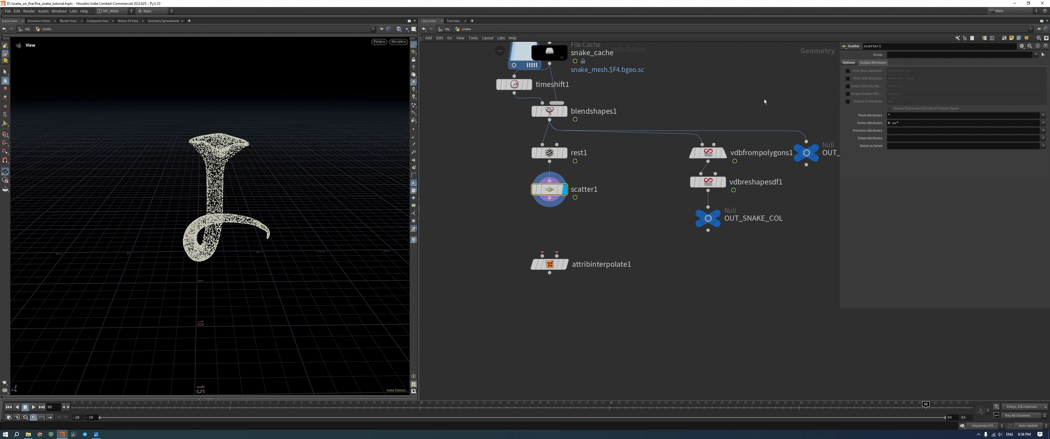
{"action": "left_click", "coordinate": [848, 71]}
{"action": "left_click", "coordinate": [848, 79]}
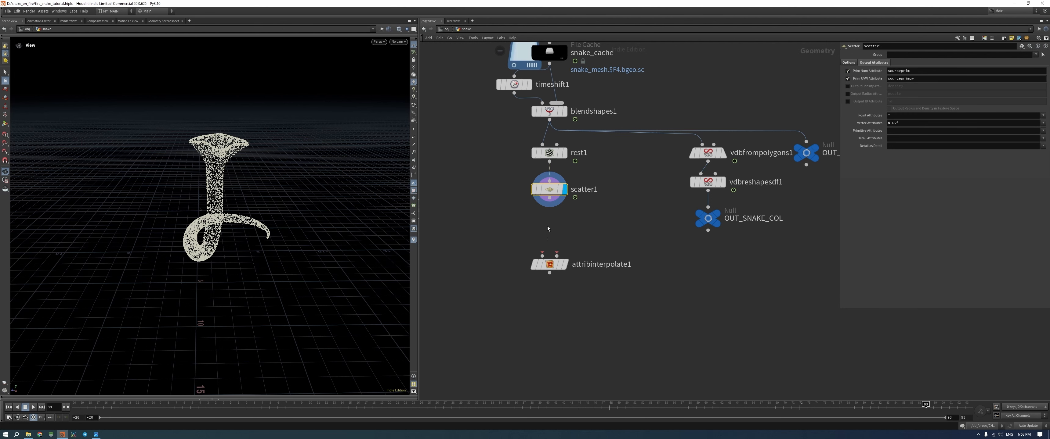
Connect scatter1 to the first input of attribinterpolate1 and insert a Time Shift node between rest1 and scatter1
{"action": "left_click_drag", "start_coordinate": [551, 202], "coordinate": [516, 233]}
{"action": "type", "text": "time"}
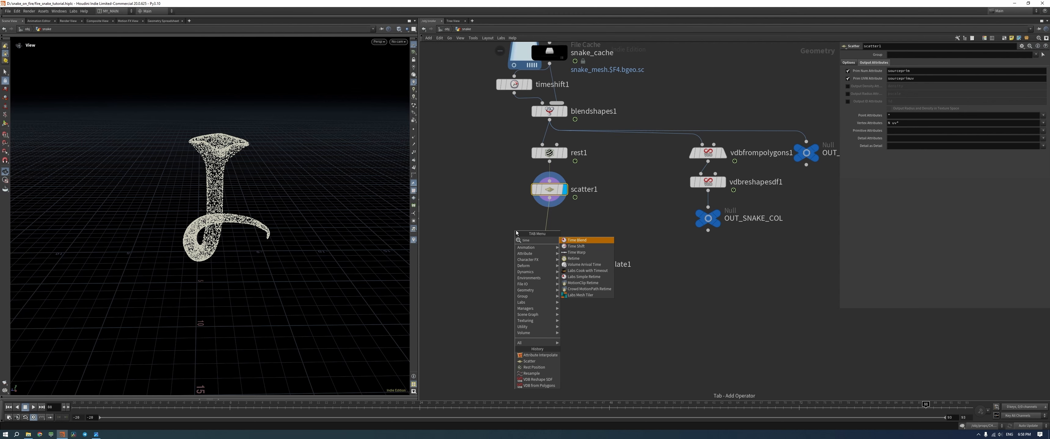
{"action": "key", "text": "Down"}
{"action": "key", "text": "Return"}
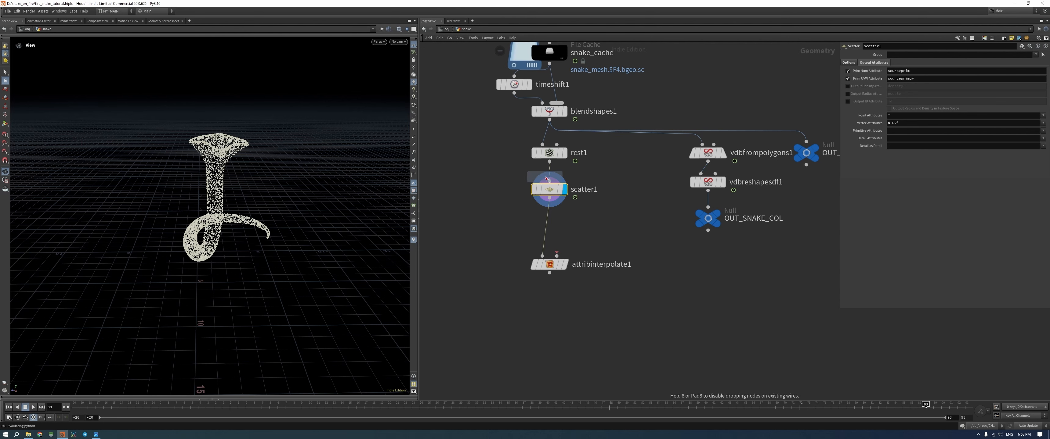
{"action": "left_click", "coordinate": [549, 175]}
{"action": "left_click_drag", "start_coordinate": [552, 190], "coordinate": [553, 184]}
Remove the frame expression from timeshift2, freeze it at frame 1, and tidy scatter1's position below it
{"action": "left_click", "coordinate": [889, 63], "text": "ctrl+shift"}
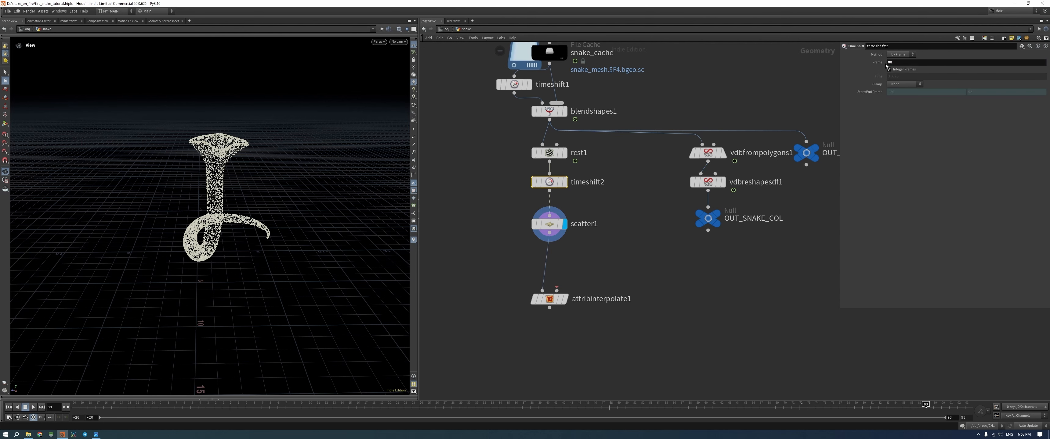
{"action": "left_click_drag", "start_coordinate": [895, 63], "coordinate": [823, 73]}
{"action": "type", "text": "1"}
{"action": "key", "text": "Return"}
{"action": "left_click_drag", "start_coordinate": [551, 226], "coordinate": [551, 221]}
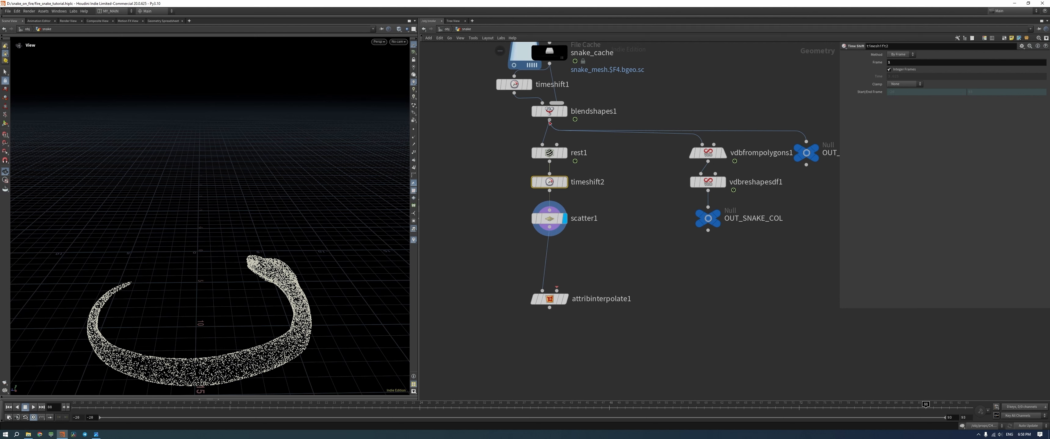
Feed blendshapes1 into attribinterpolate1's second input, display attribinterpolate1 below scatter1, and play the animation to check the points
{"action": "left_click_drag", "start_coordinate": [555, 300], "coordinate": [555, 253]}
{"action": "left_click", "coordinate": [566, 251]}
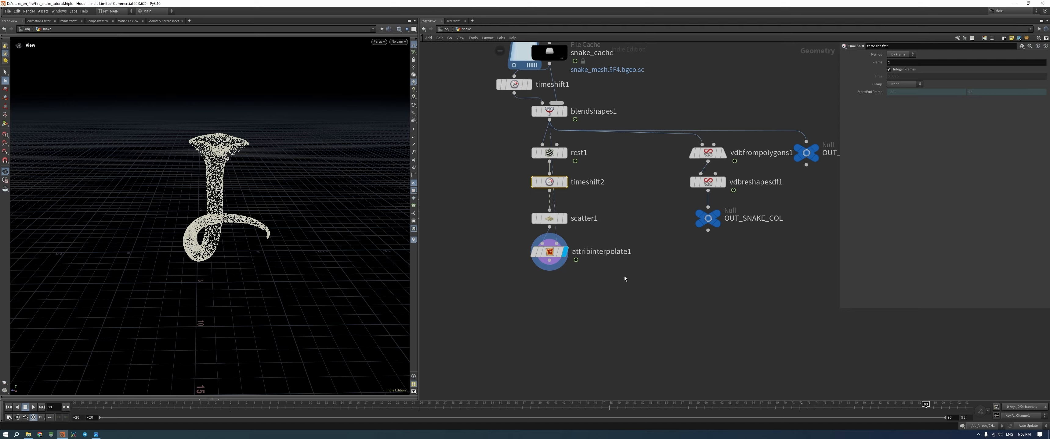
{"action": "key", "text": "ctrl+Up"}
{"action": "key", "text": "Up"}
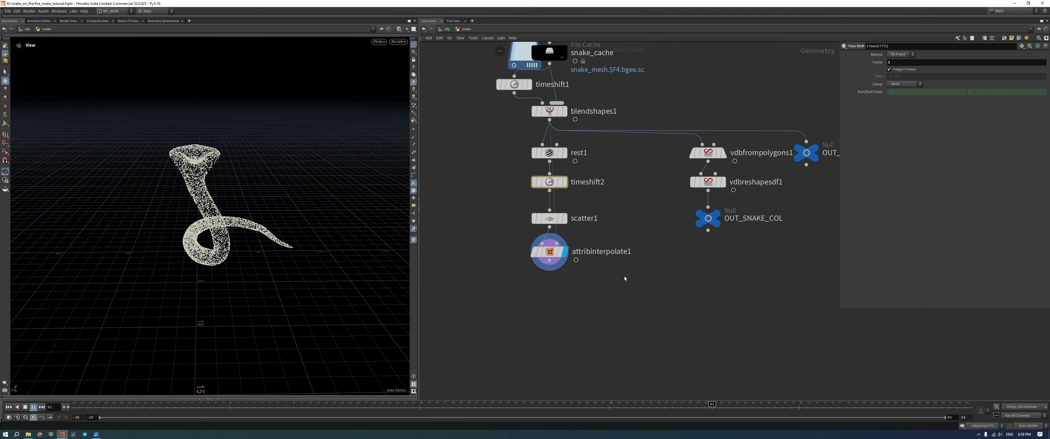
{"action": "key", "text": "ctrl+Up"}
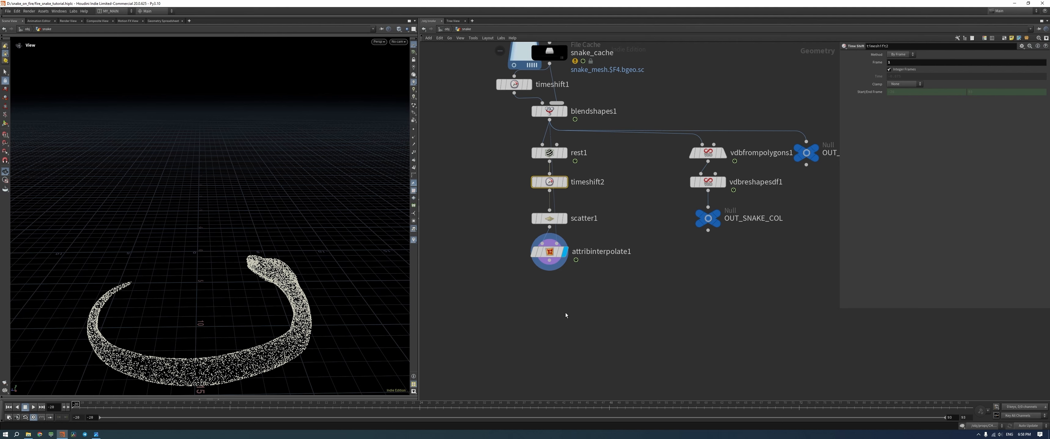
View the snake's rough.png texture in the image viewer, and return to the Houdini network
{"action": "middle_click_drag", "start_coordinate": [565, 322], "coordinate": [564, 282]}
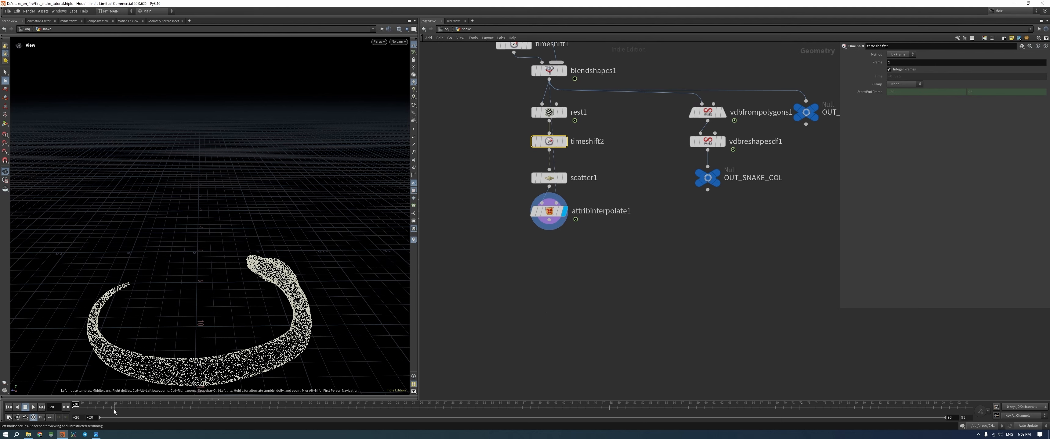
{"action": "left_click", "coordinate": [96, 436]}
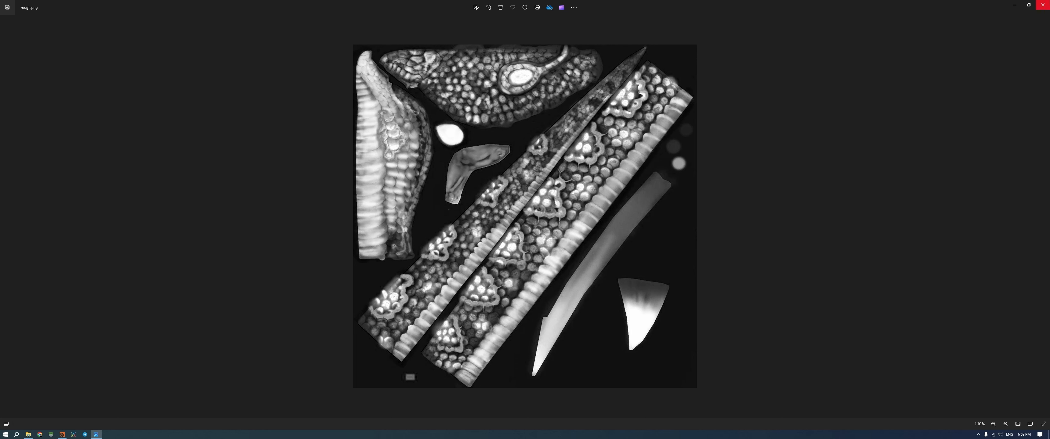
{"action": "left_click", "coordinate": [1042, 5]}
Add an Attribute Wrangle node after attribinterpolate1, display it, and open its VEX expression for editing
{"action": "middle_click_drag", "start_coordinate": [576, 291], "coordinate": [568, 276]}
{"action": "key", "text": "Tab"}
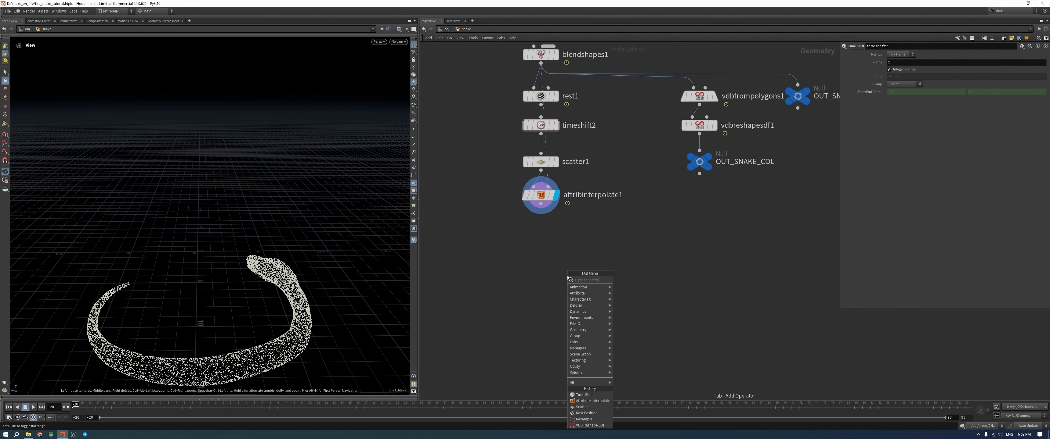
{"action": "type", "text": "trail"}
{"action": "key", "text": "Return"}
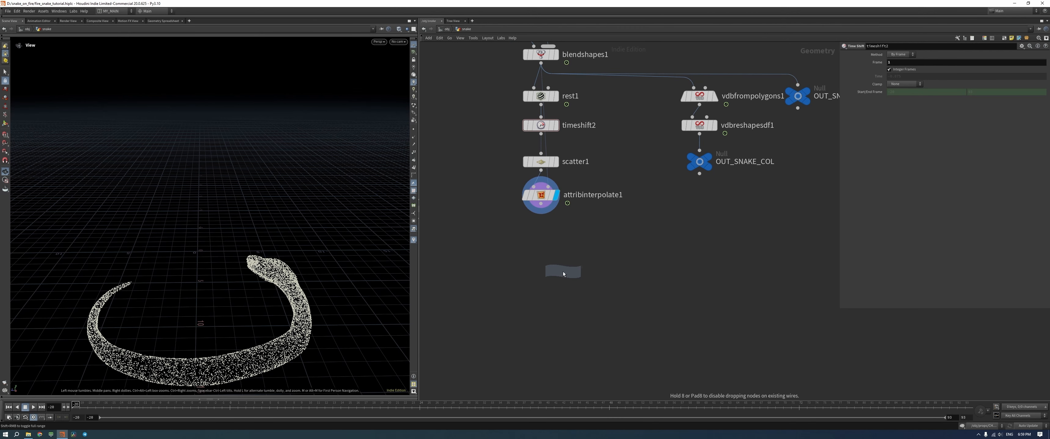
{"action": "left_click", "coordinate": [568, 278]}
{"action": "left_click_drag", "start_coordinate": [566, 277], "coordinate": [545, 232]}
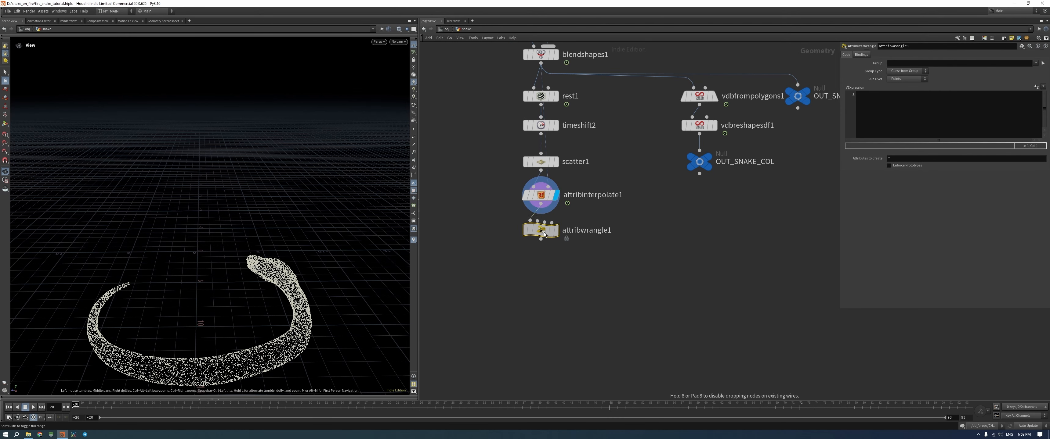
{"action": "left_click", "coordinate": [556, 227]}
{"action": "left_click", "coordinate": [915, 121]}
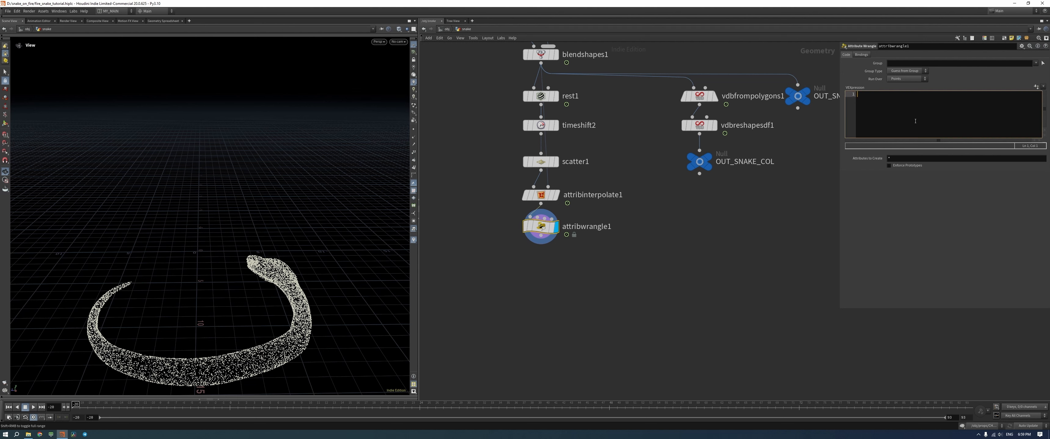
{"action": "type", "text": "vect"}
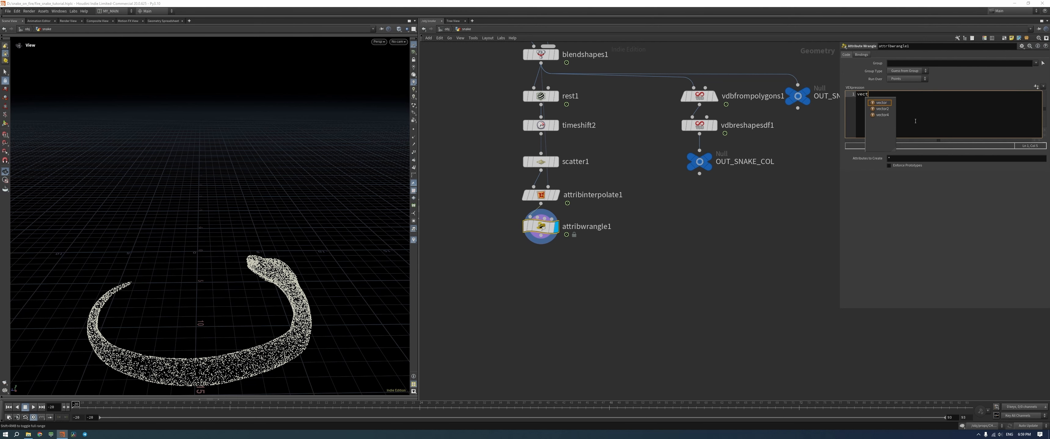
{"action": "type", "text": "or col"}
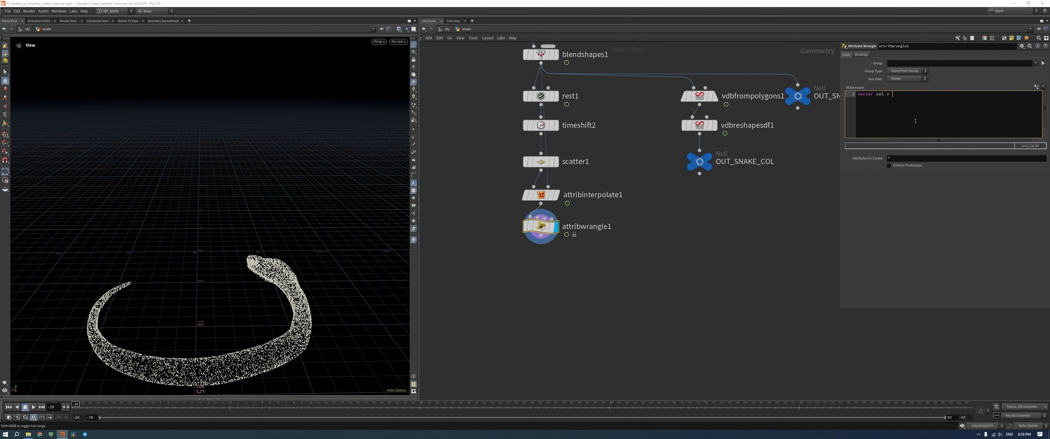
{"action": "type", "text": " = tor"}
{"action": "type", "text": "x"}
{"action": "type", "text": "ture("}
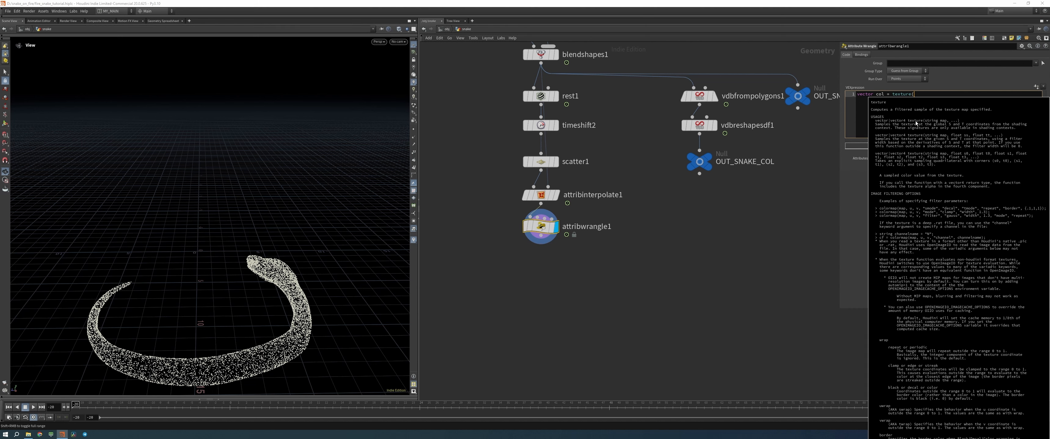
{"action": "type", "text": "chs"}
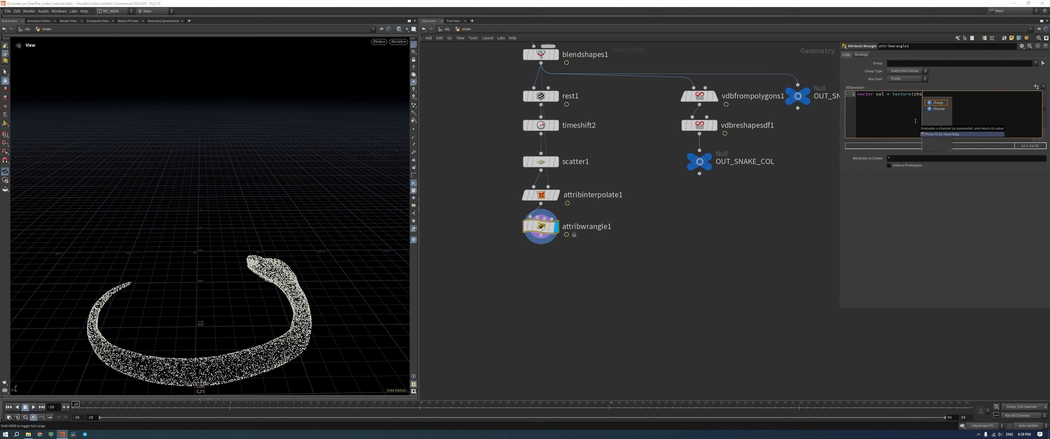
{"action": "type", "text": "()"}
{"action": "type", "text": "\"\""}
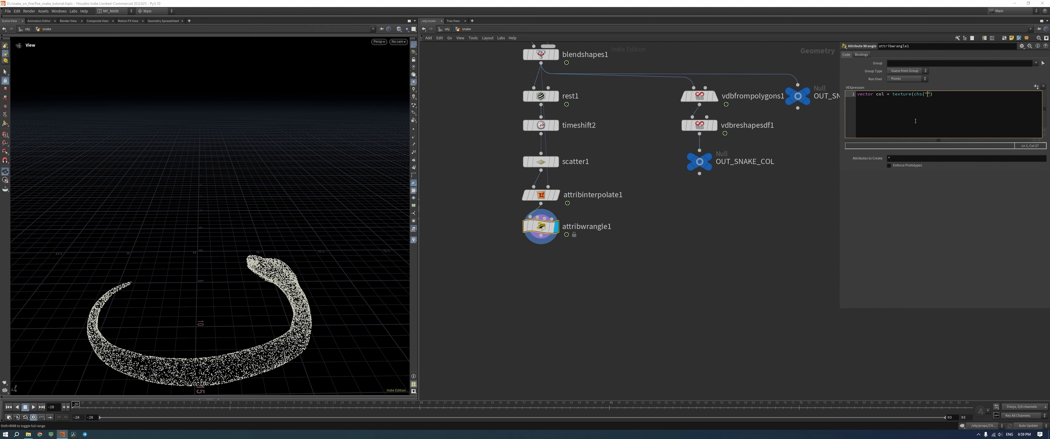
{"action": "type", "text": "map"}
{"action": "type", "text": ", v@uv.x,"}
Add the line v@Cd = col; to assign the sampled color to the points, and inspect the snake
{"action": "key", "text": "Return"}
{"action": "key", "text": "Return"}
{"action": "type", "text": "v@c"}
{"action": "key", "text": "BackSpace"}
{"action": "type", "text": "Cd "}
{"action": "type", "text": "d = coo"}
{"action": "type", "text": "l;"}
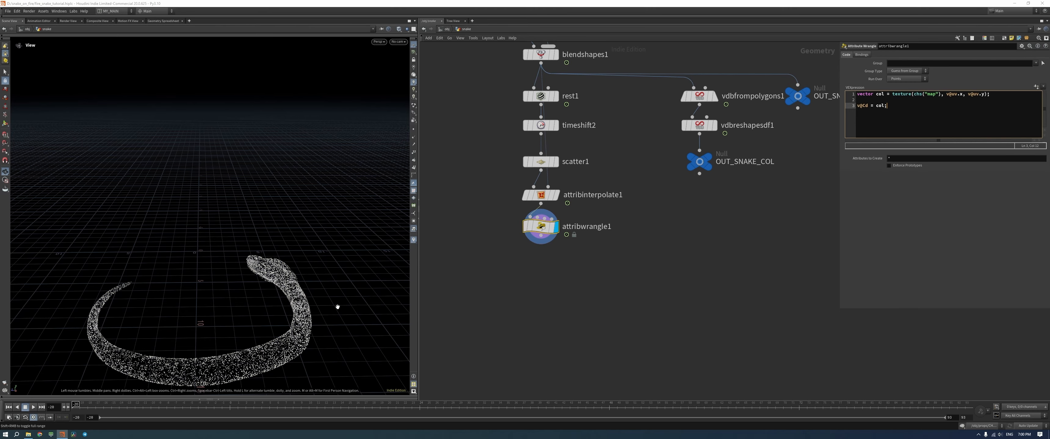
{"action": "left_click_drag", "start_coordinate": [340, 304], "coordinate": [278, 241]}
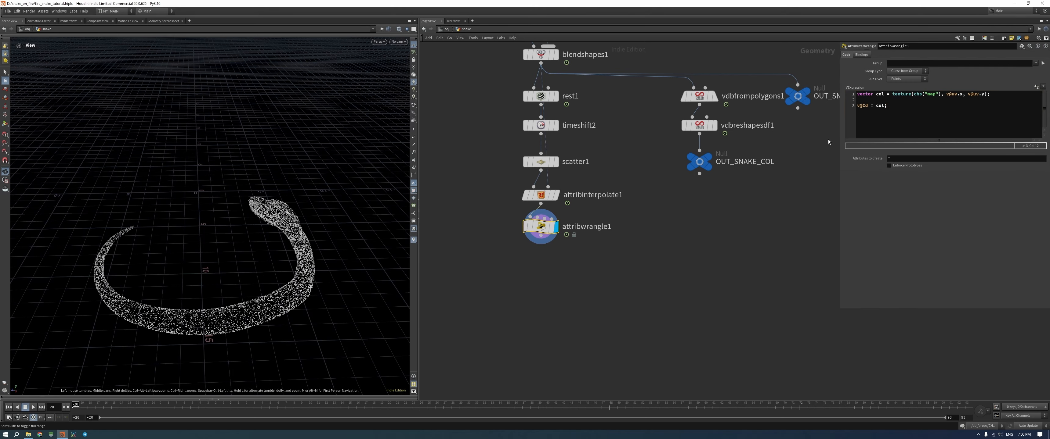
Create the Map channel parameter on attribwrangle1 and change its type to File - Image
{"action": "left_click", "coordinate": [1033, 86]}
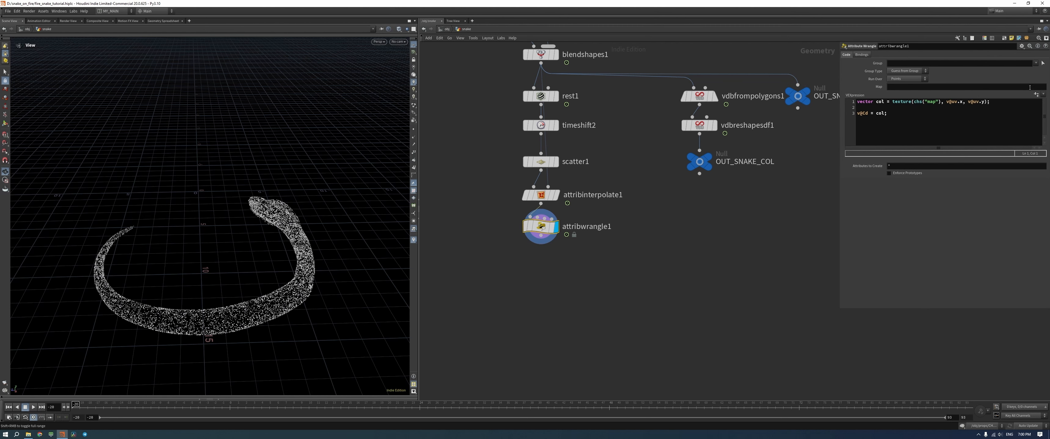
{"action": "left_click", "coordinate": [1022, 46]}
{"action": "left_click", "coordinate": [978, 52]}
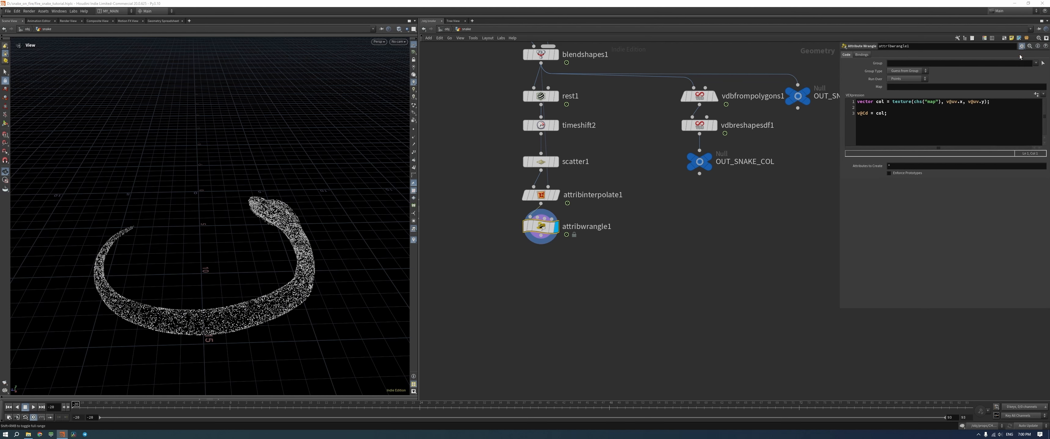
{"action": "left_click", "coordinate": [865, 90]}
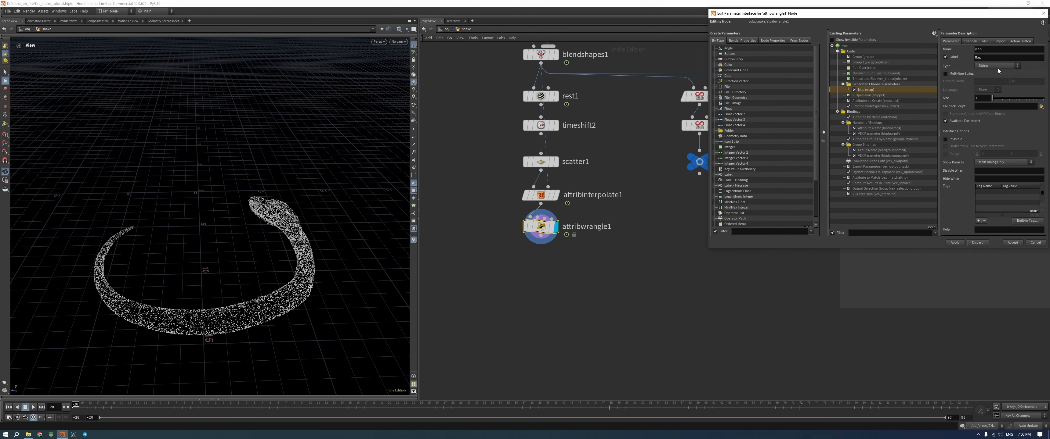
{"action": "left_click", "coordinate": [994, 66]}
{"action": "left_click", "coordinate": [992, 127]}
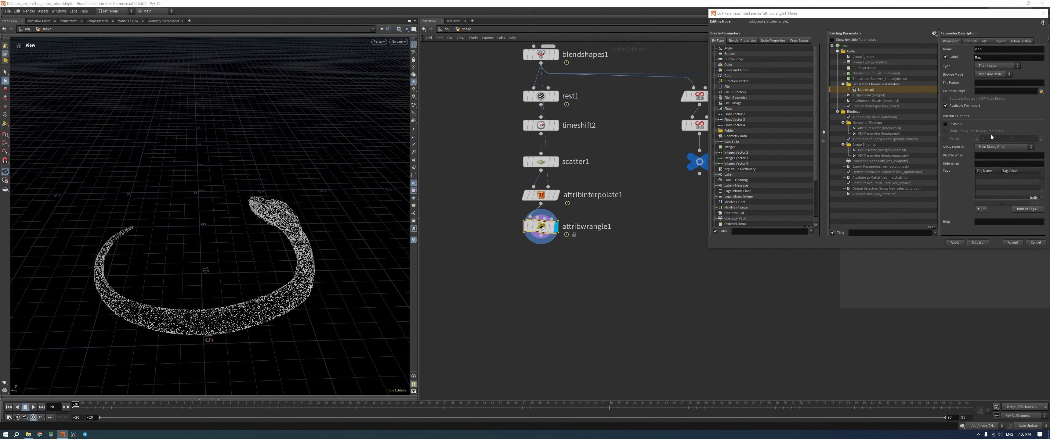
{"action": "left_click", "coordinate": [956, 242]}
{"action": "left_click", "coordinate": [1011, 242]}
Set the Map parameter to the texture path $HIP/snake/textures/rough.png
{"action": "left_click", "coordinate": [911, 87]}
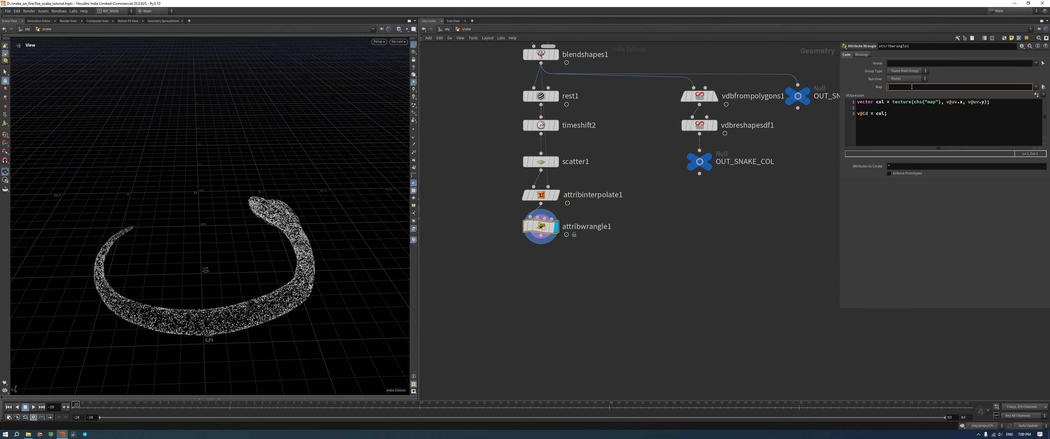
{"action": "type", "text": "$"}
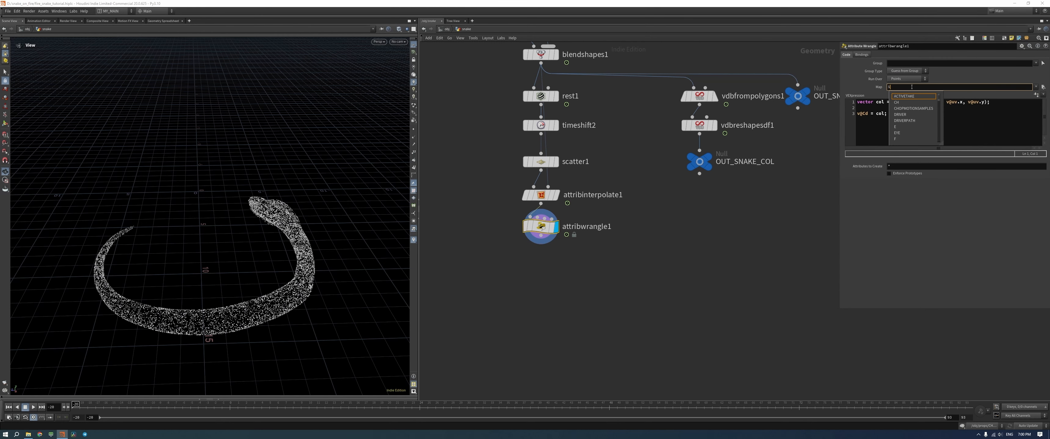
{"action": "type", "text": "HIP/"}
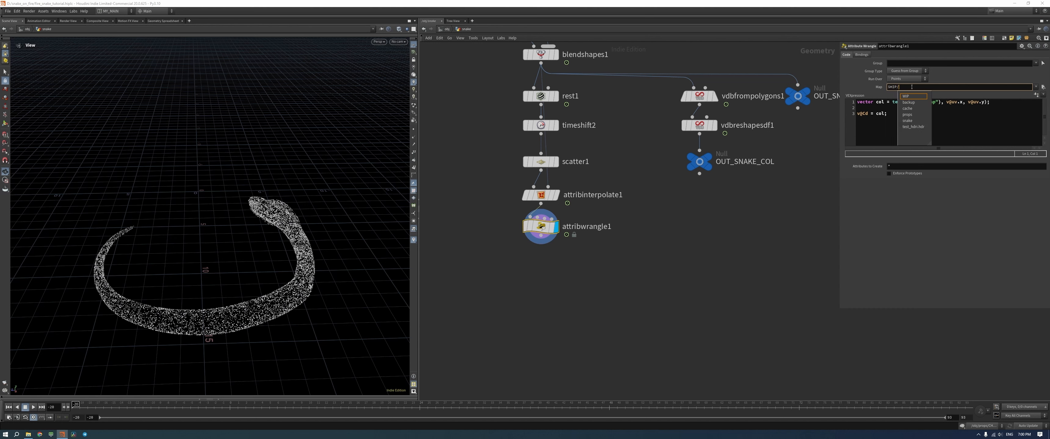
{"action": "key", "text": "Down"}
{"action": "key", "text": "Down"}
{"action": "key", "text": "Down"}
{"action": "key", "text": "Down"}
{"action": "key", "text": "Return"}
{"action": "key", "text": "Down"}
{"action": "key", "text": "Down"}
{"action": "key", "text": "Return"}
{"action": "key", "text": "Down"}
{"action": "key", "text": "Down"}
{"action": "key", "text": "Down"}
{"action": "key", "text": "Down"}
{"action": "key", "text": "Down"}
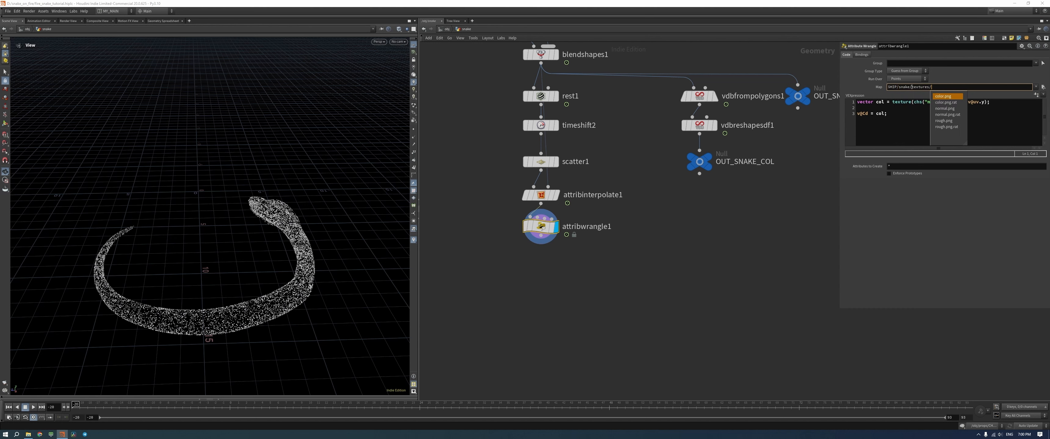
{"action": "key", "text": "Return"}
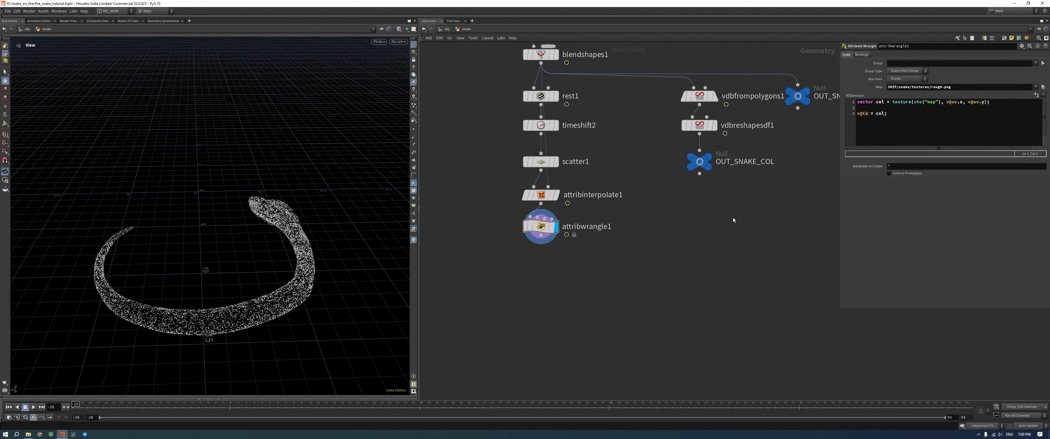
Set scatter1's Force Total Count to 50000 and check the textured points at a later frame of the animation
{"action": "left_click", "coordinate": [539, 161]}
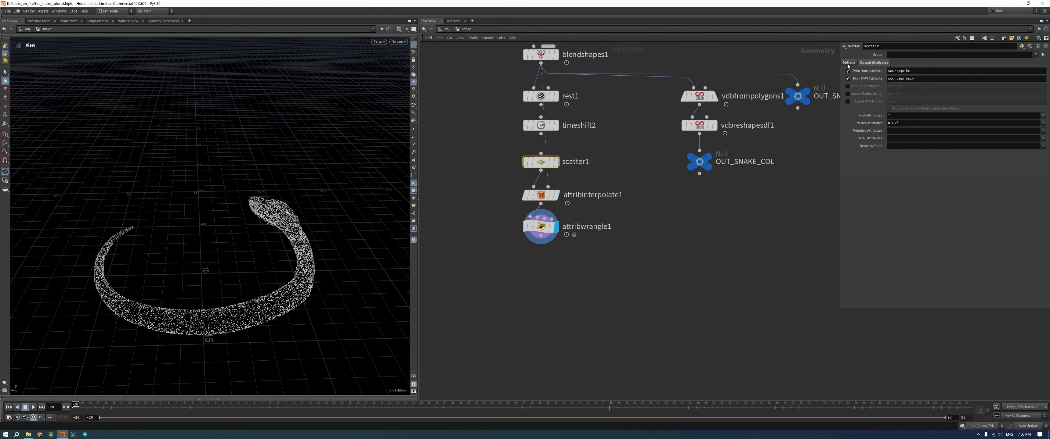
{"action": "double_click", "coordinate": [893, 85]}
{"action": "type", "text": "50"}
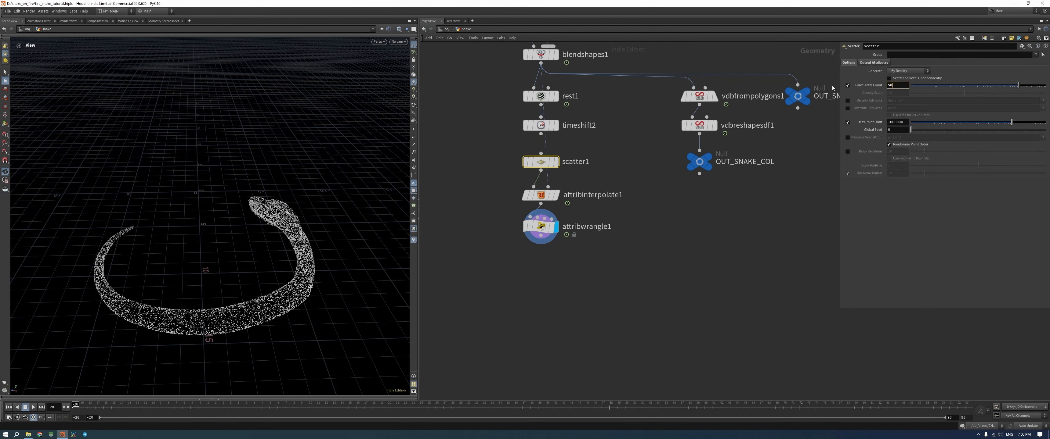
{"action": "type", "text": "000"}
{"action": "key", "text": "Return"}
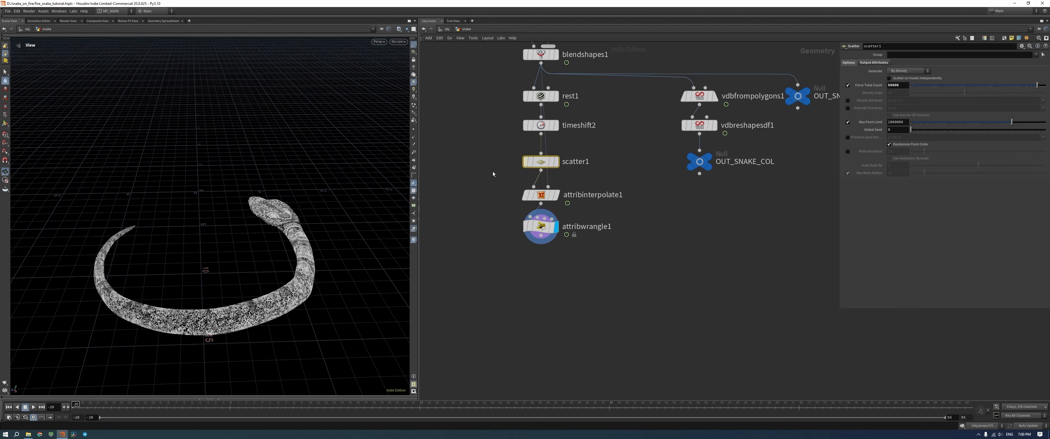
{"action": "left_click_drag", "start_coordinate": [212, 281], "coordinate": [272, 176]}
{"action": "left_click", "coordinate": [581, 408]}
Add an if block with the condition col>chf("theshold") below the texture line in attribwrangle1's VEX code
{"action": "left_click", "coordinate": [541, 227]}
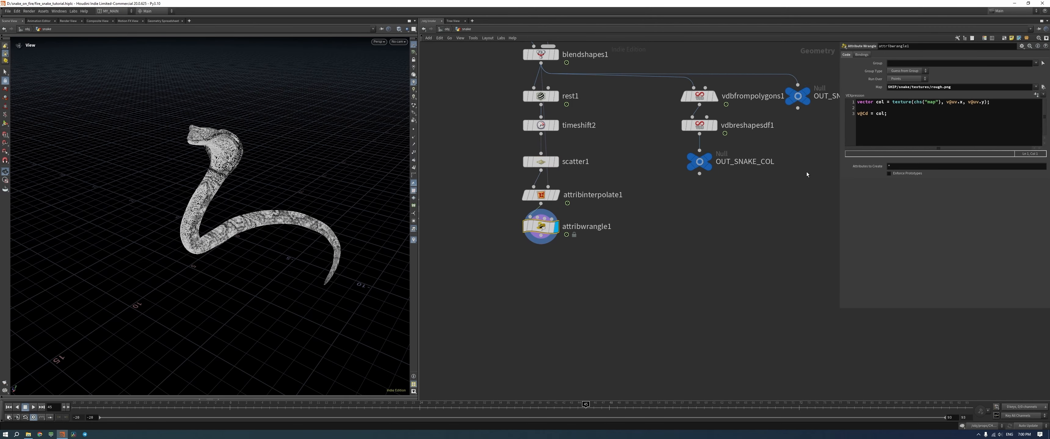
{"action": "left_click", "coordinate": [1001, 103]}
{"action": "key", "text": "Return"}
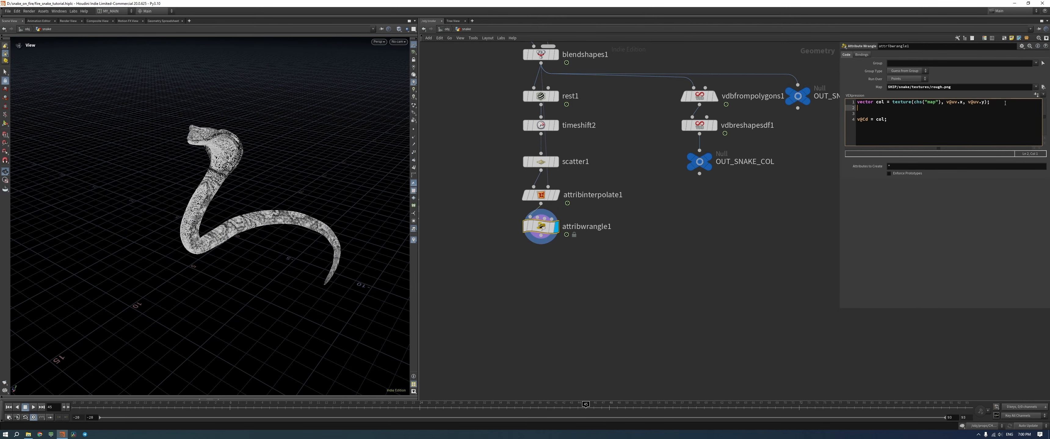
{"action": "type", "text": "if"}
{"action": "type", "text": "()"}
{"action": "type", "text": "col>"}
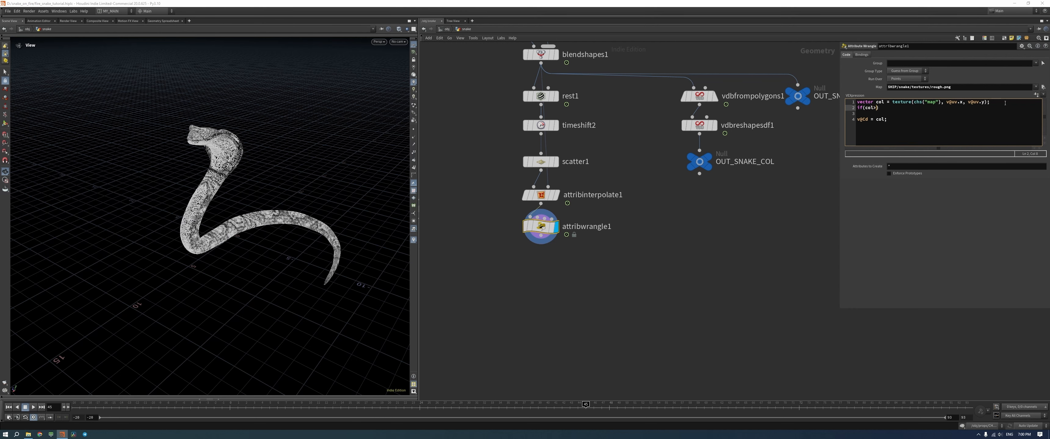
{"action": "type", "text": "chf()"}
{"action": "type", "text": "\"\""}
{"action": "type", "text": "theshold"}
{"action": "type", "text": "{"}
{"action": "type", "text": "{"}
{"action": "key", "text": "Return"}
{"action": "type", "text": "re"}
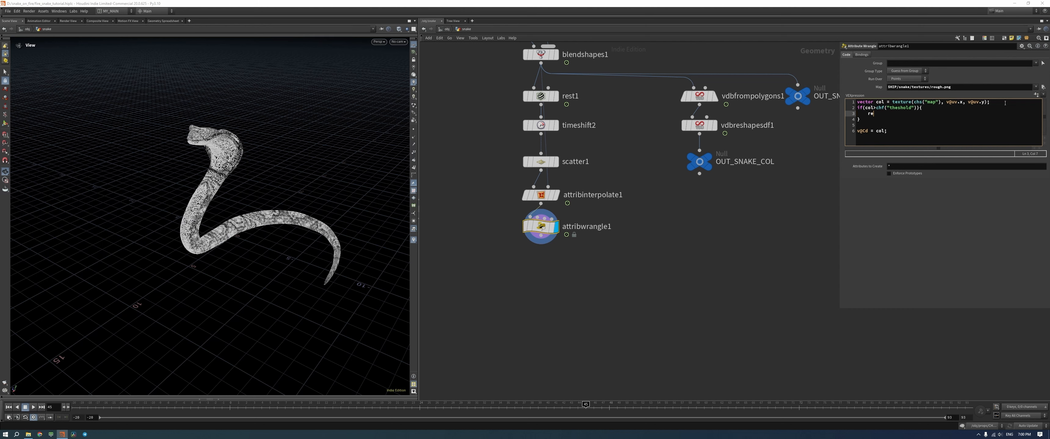
{"action": "type", "text": "movepo"}
{"action": "key", "text": "Right"}
{"action": "key", "text": "BackSpace"}
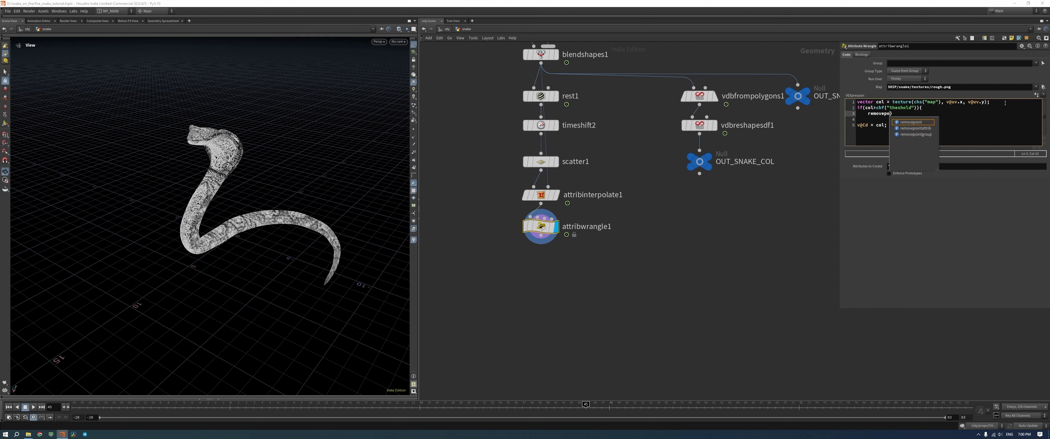
{"action": "key", "text": "Return"}
{"action": "key", "text": "Return"}
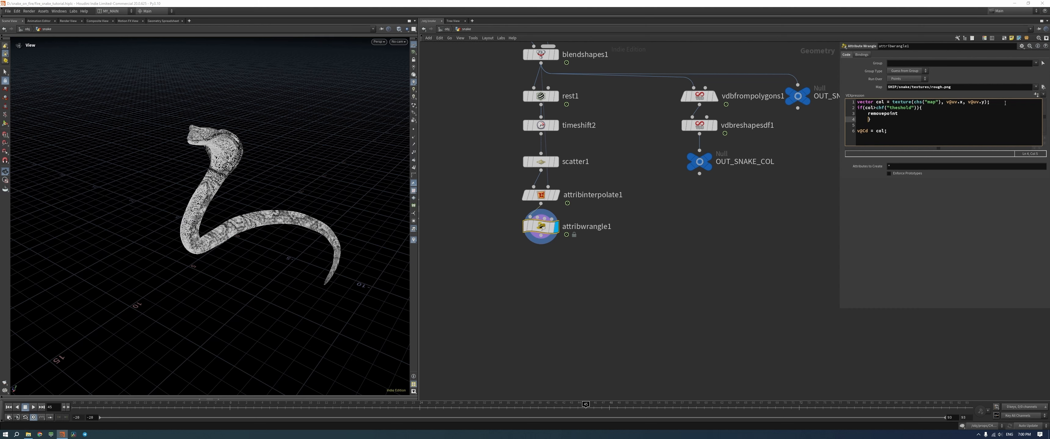
{"action": "left_click", "coordinate": [913, 114]}
{"action": "type", "text": "("}
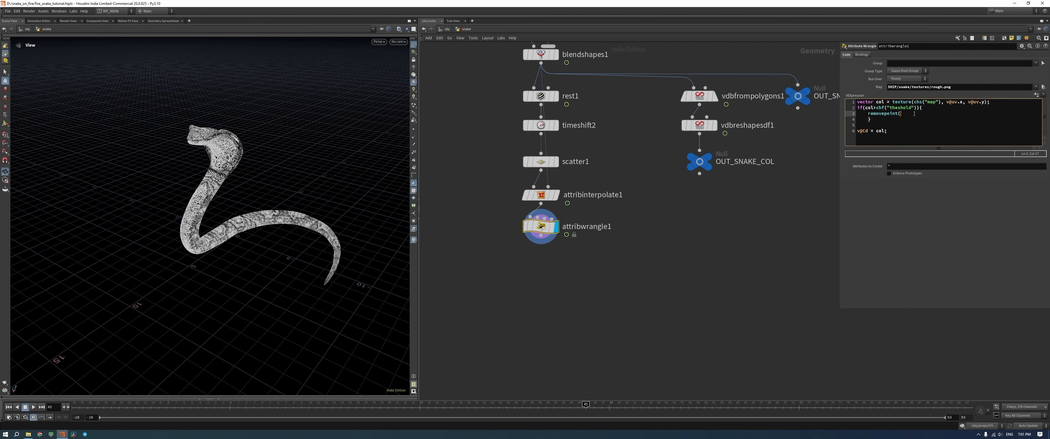
{"action": "type", "text": "0, "}
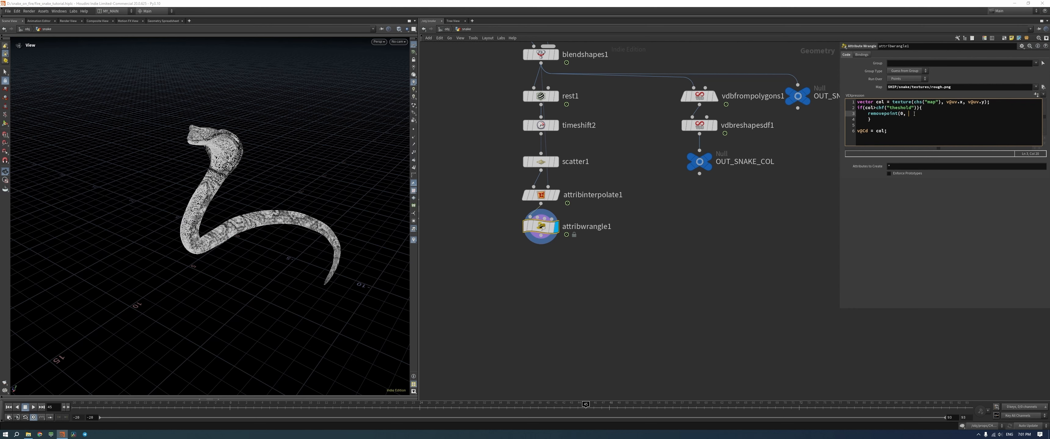
{"action": "type", "text": "@ptnum);"}
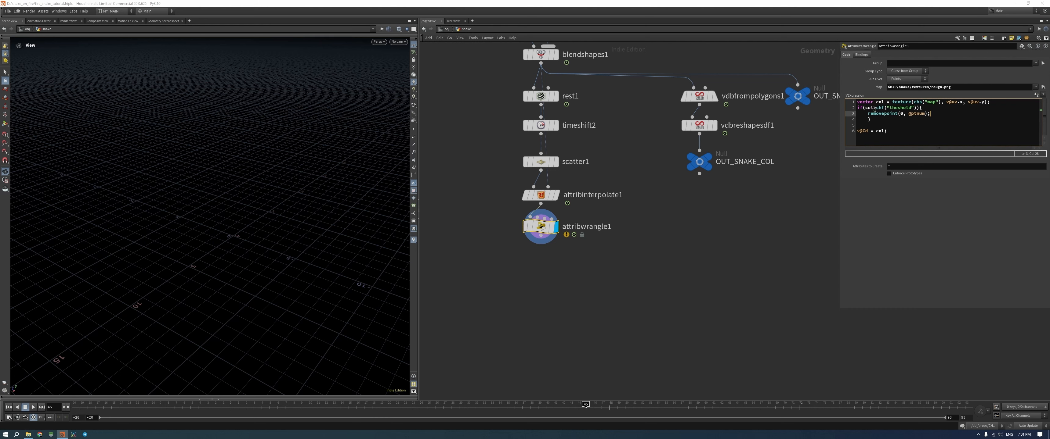
Check attribwrangle1's warning and change the if condition to compare col.x with the theshold channel
{"action": "middle_click", "coordinate": [541, 227]}
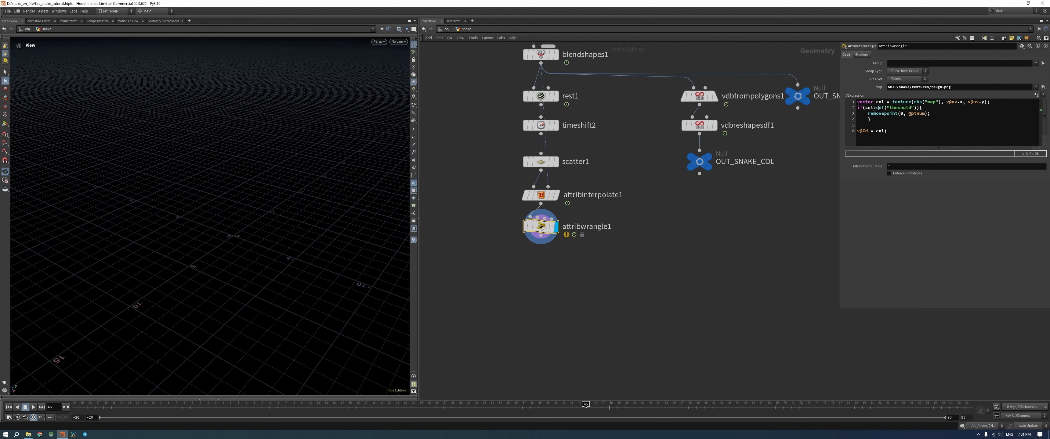
{"action": "left_click_drag", "start_coordinate": [878, 108], "coordinate": [905, 109]}
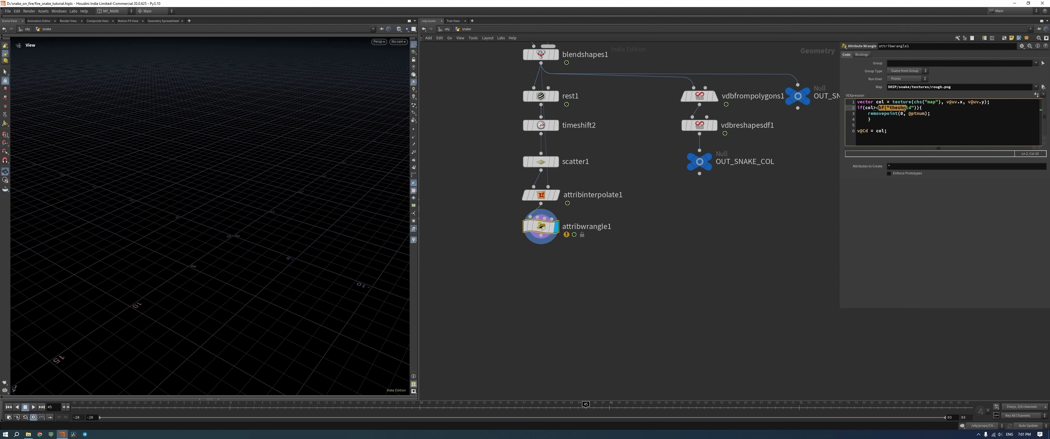
{"action": "left_click", "coordinate": [877, 108]}
{"action": "type", "text": ".x"}
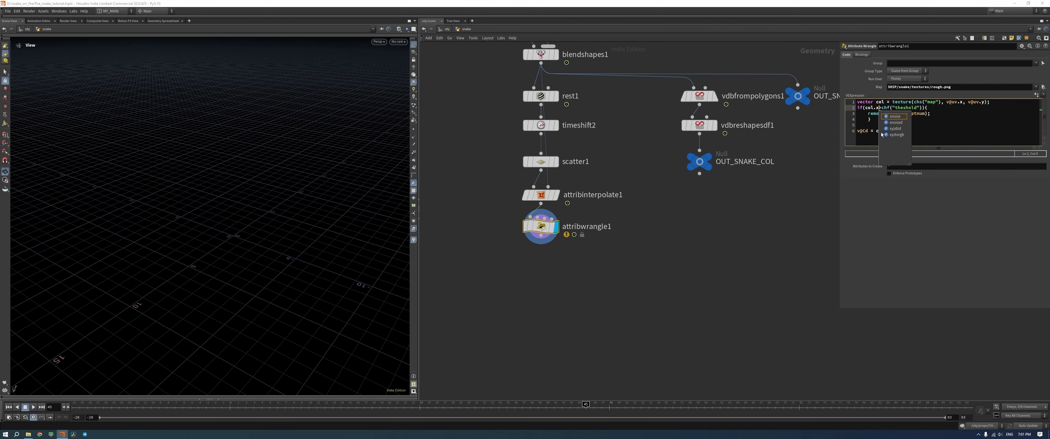
{"action": "key", "text": "BackSpace"}
{"action": "type", "text": "x"}
{"action": "left_click", "coordinate": [834, 206]}
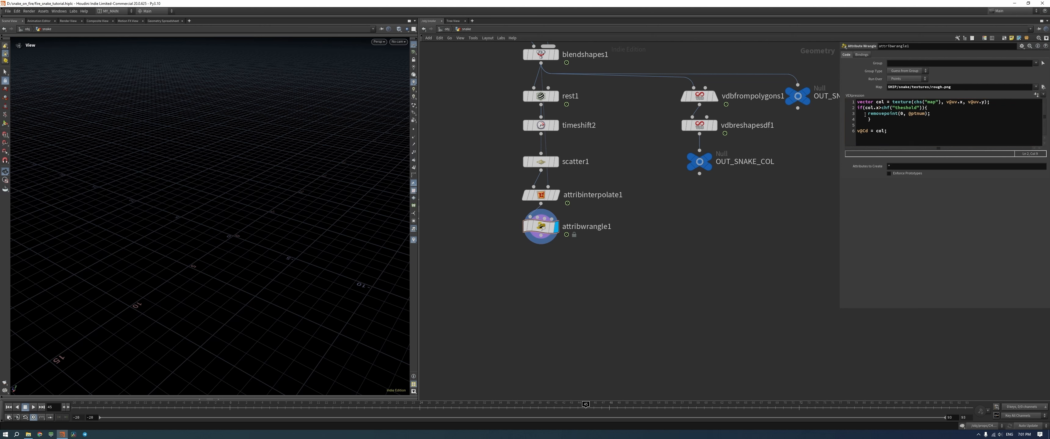
{"action": "key", "text": "BackSpace"}
{"action": "key", "text": "BackSpace"}
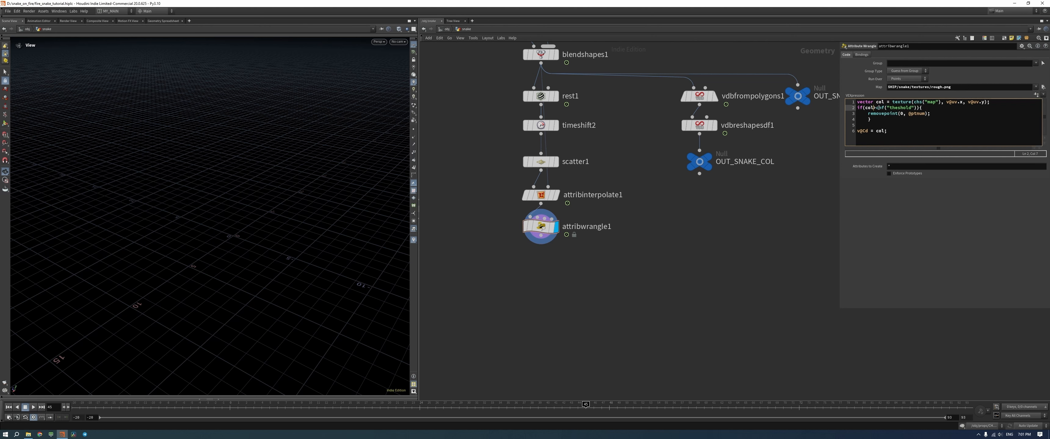
{"action": "type", "text": ".x"}
Create the theshold parameter on attribwrangle1, raise it to about 0.4, and orbit around the remaining points
{"action": "left_click", "coordinate": [1036, 95]}
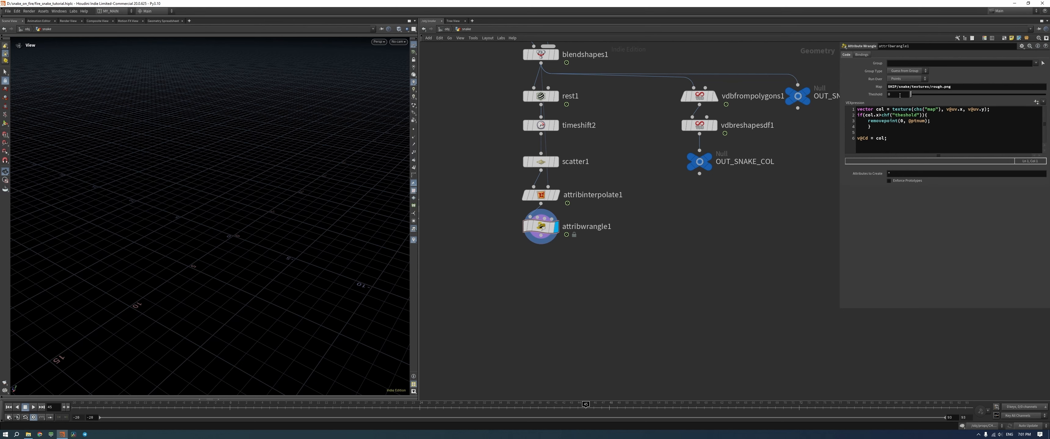
{"action": "left_click_drag", "start_coordinate": [911, 95], "coordinate": [965, 98]}
{"action": "left_click_drag", "start_coordinate": [279, 206], "coordinate": [208, 218]}
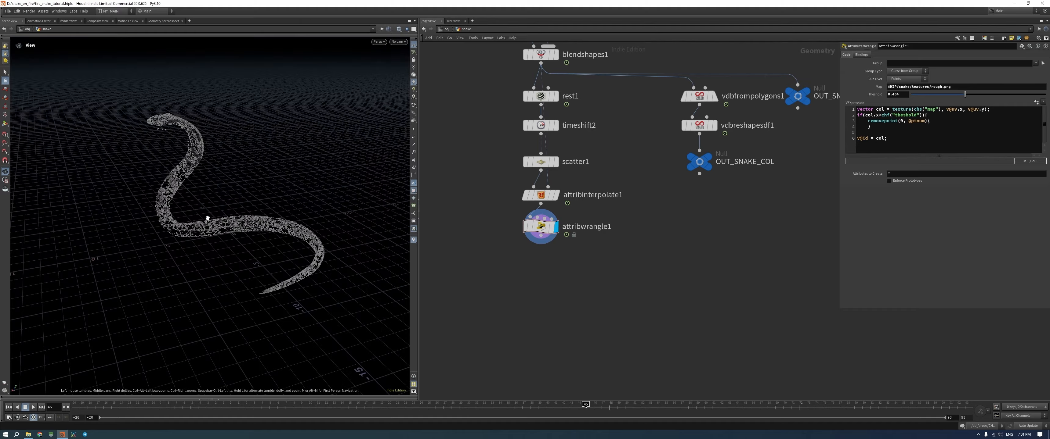
Set attribwrangle1's theshold parameter to 0.75 after inspecting the remaining points along the snake
{"action": "right_click_drag", "start_coordinate": [208, 218], "coordinate": [300, 174]}
{"action": "left_click_drag", "start_coordinate": [300, 173], "coordinate": [203, 207]}
{"action": "right_click_drag", "start_coordinate": [204, 206], "coordinate": [175, 192]}
{"action": "left_click_drag", "start_coordinate": [175, 192], "coordinate": [191, 217]}
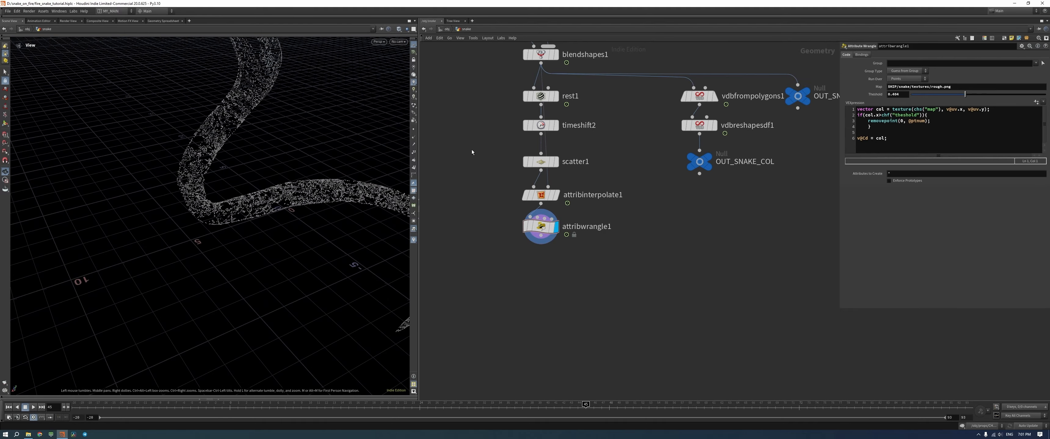
{"action": "right_click_drag", "start_coordinate": [285, 155], "coordinate": [195, 172]}
{"action": "left_click_drag", "start_coordinate": [196, 171], "coordinate": [238, 167]}
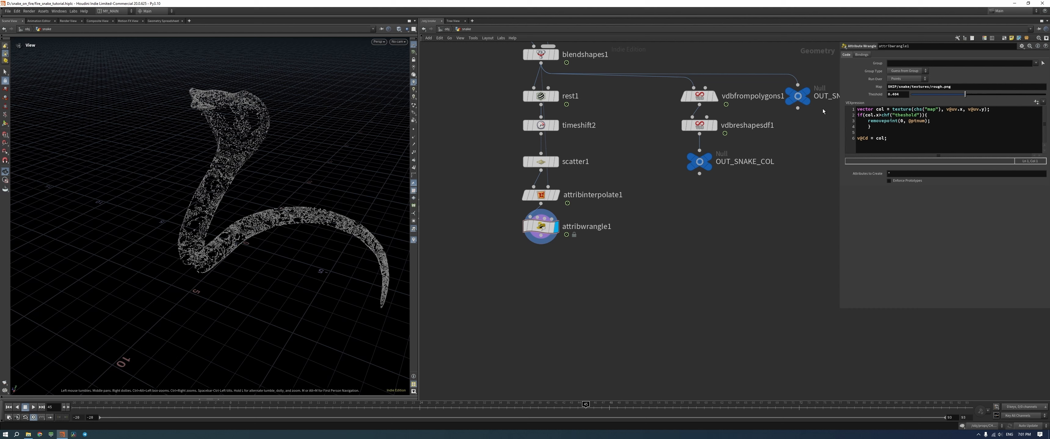
{"action": "left_click", "coordinate": [901, 95]}
{"action": "type", "text": "0.75"}
{"action": "key", "text": "Return"}
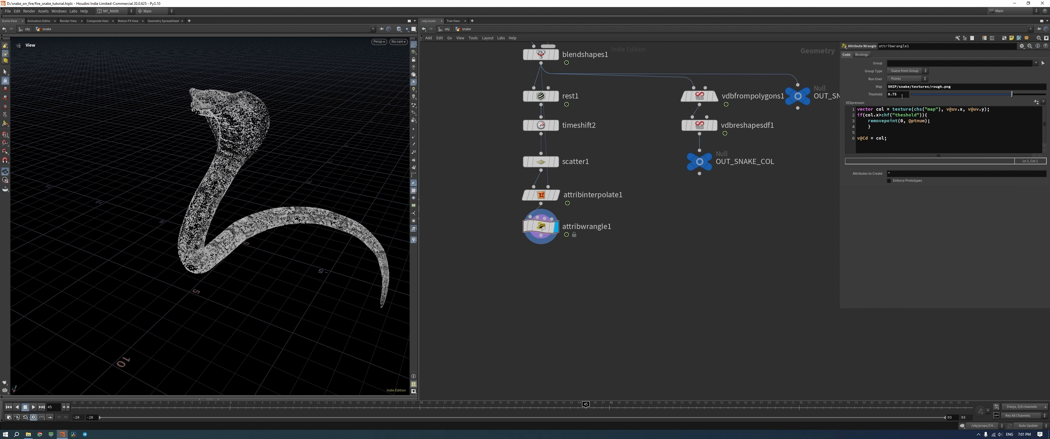
Raise the Force Total Count on scatter1 for a denser point cloud and inspect the snake from several angles
{"action": "left_click", "coordinate": [541, 161]}
{"action": "left_click", "coordinate": [901, 85]}
{"action": "type", "text": "00000"}
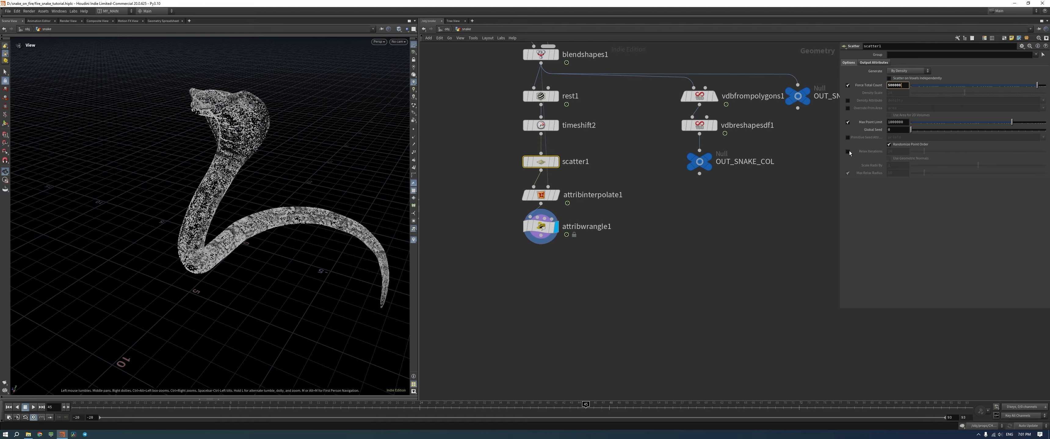
{"action": "key", "text": "Return"}
{"action": "left_click_drag", "start_coordinate": [303, 232], "coordinate": [236, 216]}
{"action": "right_click_drag", "start_coordinate": [237, 217], "coordinate": [184, 251]}
{"action": "middle_click_drag", "start_coordinate": [267, 211], "coordinate": [250, 257]}
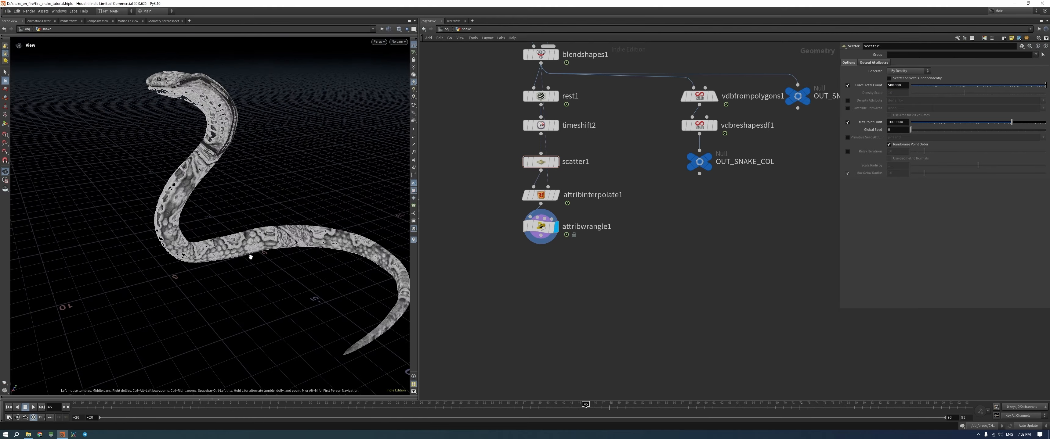
{"action": "left_click_drag", "start_coordinate": [251, 258], "coordinate": [231, 206]}
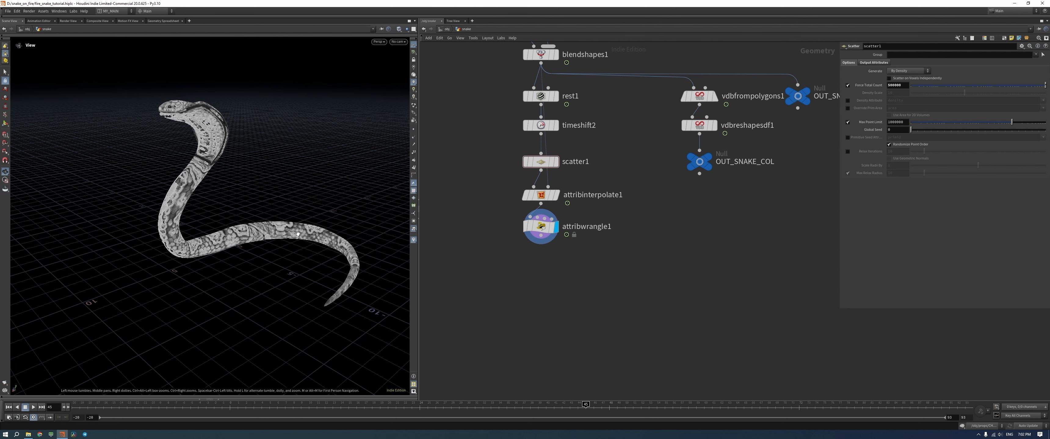
Add an Attribute VOP node below attribwrangle1 and connect attribwrangle1's output to its first input
{"action": "middle_click_drag", "start_coordinate": [510, 275], "coordinate": [500, 250]}
{"action": "key", "text": "Tab"}
{"action": "type", "text": "tra"}
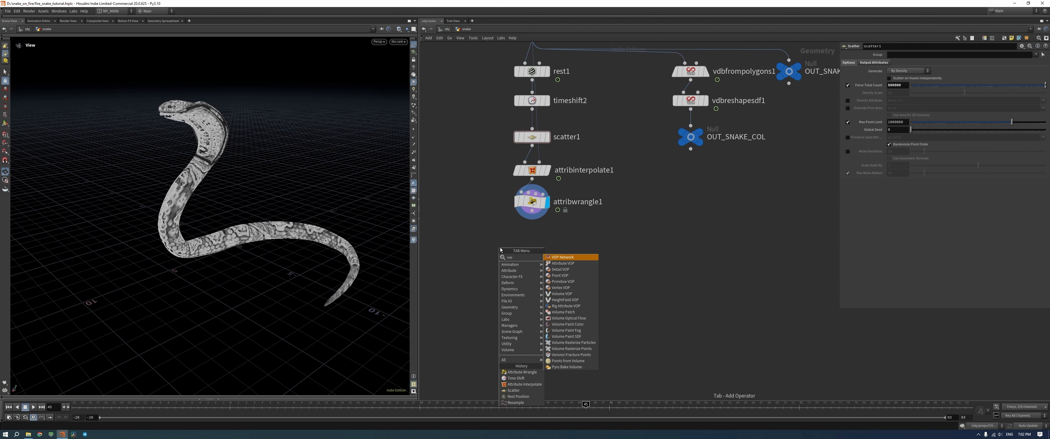
{"action": "key", "text": "Down"}
{"action": "key", "text": "Return"}
{"action": "left_click", "coordinate": [525, 251]}
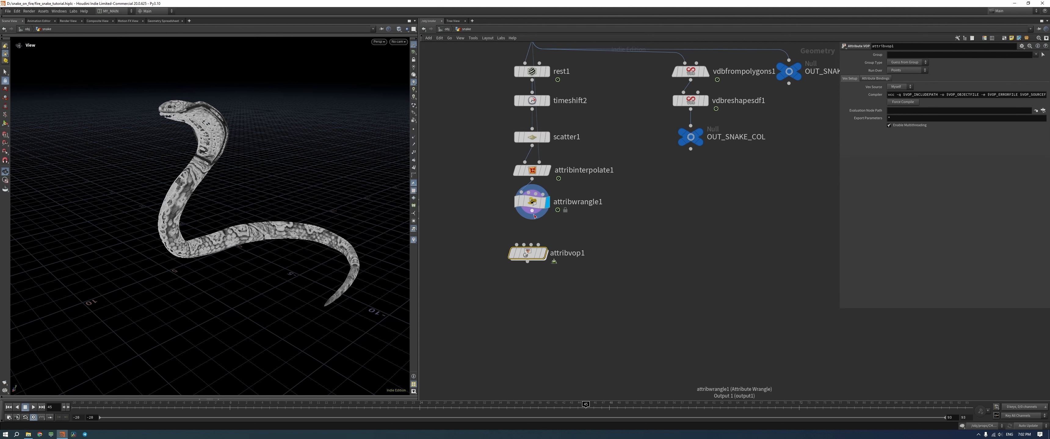
{"action": "left_click_drag", "start_coordinate": [532, 211], "coordinate": [526, 238]}
Comment out the v@Cd = col; line in attribwrangle1's VEX code and remove the blank line above it
{"action": "left_click", "coordinate": [539, 211]}
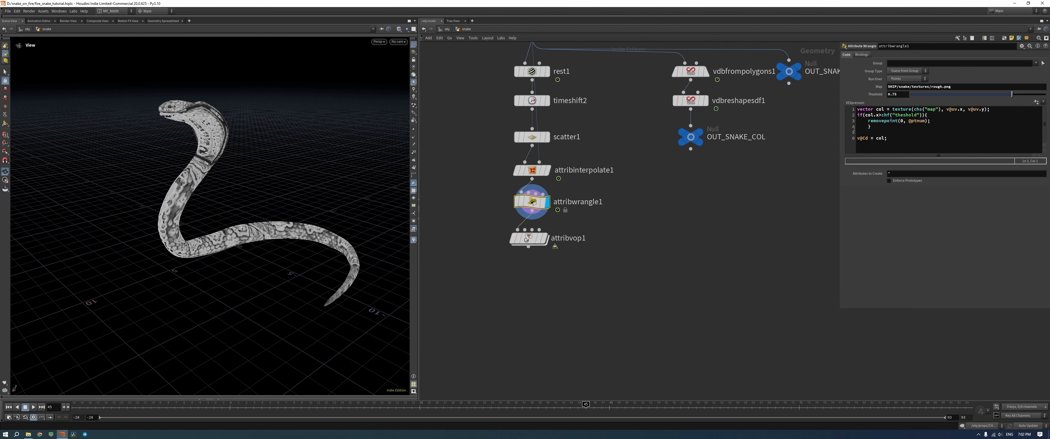
{"action": "left_click", "coordinate": [858, 138]}
{"action": "type", "text": "//"}
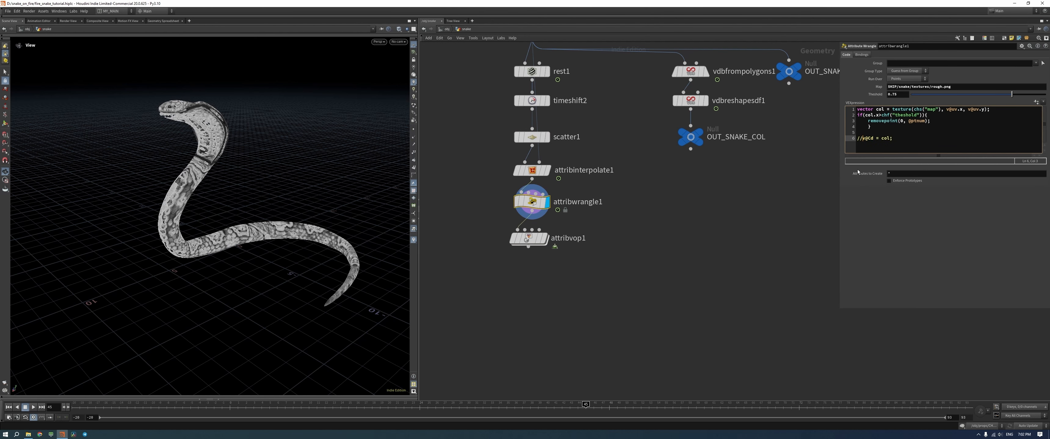
{"action": "key", "text": "Up"}
{"action": "key", "text": "BackSpace"}
Open attribvop1's network and move the geometry output node closer to the global parameters node
{"action": "mouse_move", "coordinate": [546, 239]}
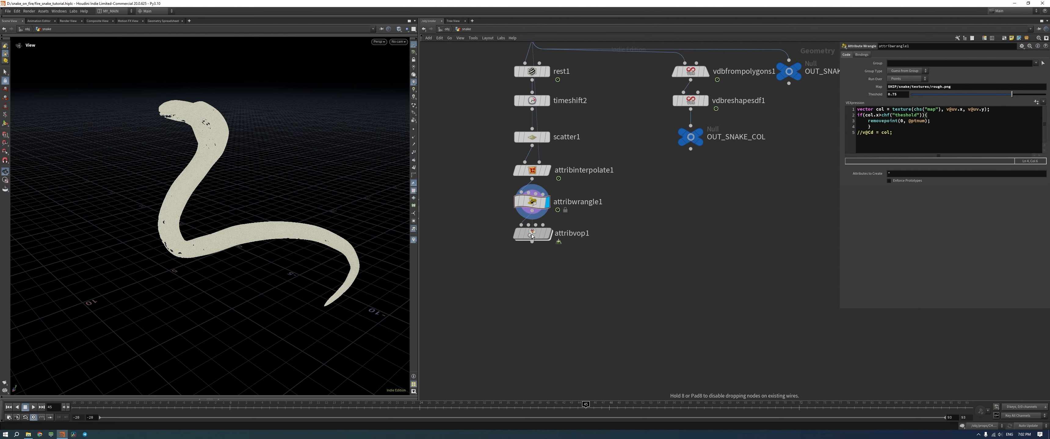
{"action": "double_click", "coordinate": [545, 239]}
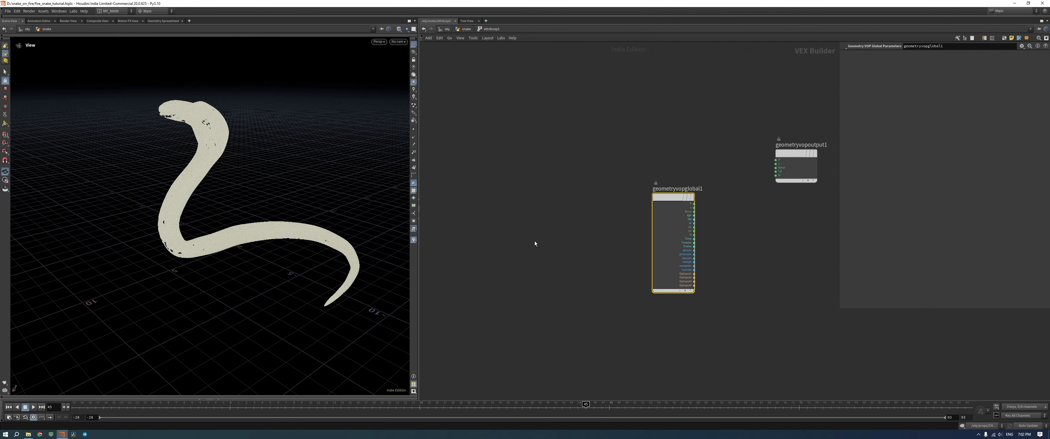
{"action": "left_click_drag", "start_coordinate": [581, 154], "coordinate": [625, 213]}
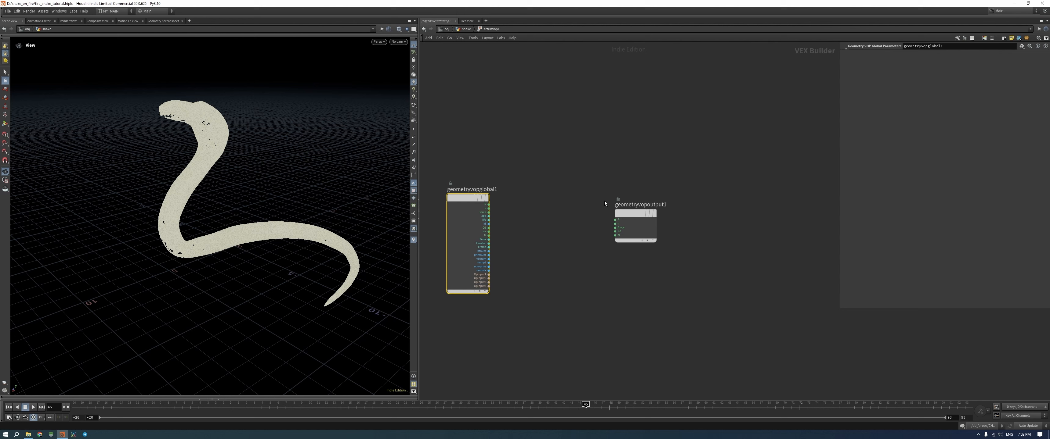
Add the line f@flame = 1; above the commented Cd line in attribwrangle1's VEX code
{"action": "left_click", "coordinate": [469, 30]}
{"action": "left_click", "coordinate": [569, 205]}
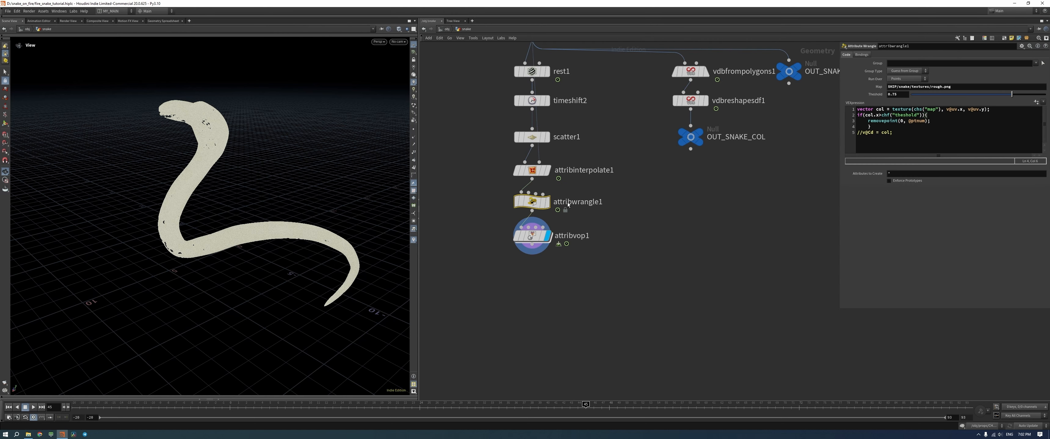
{"action": "left_click", "coordinate": [890, 131]}
{"action": "left_click", "coordinate": [877, 127]}
{"action": "key", "text": "Return"}
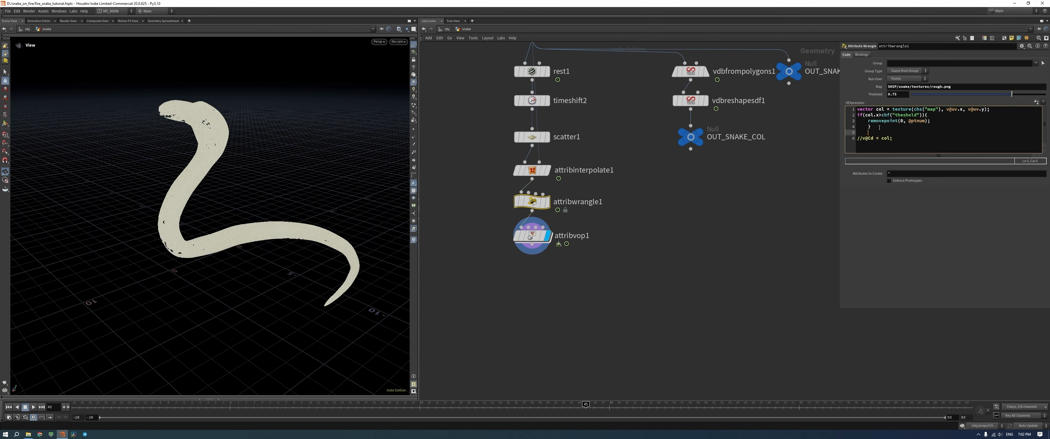
{"action": "type", "text": "f@flame = 1;"}
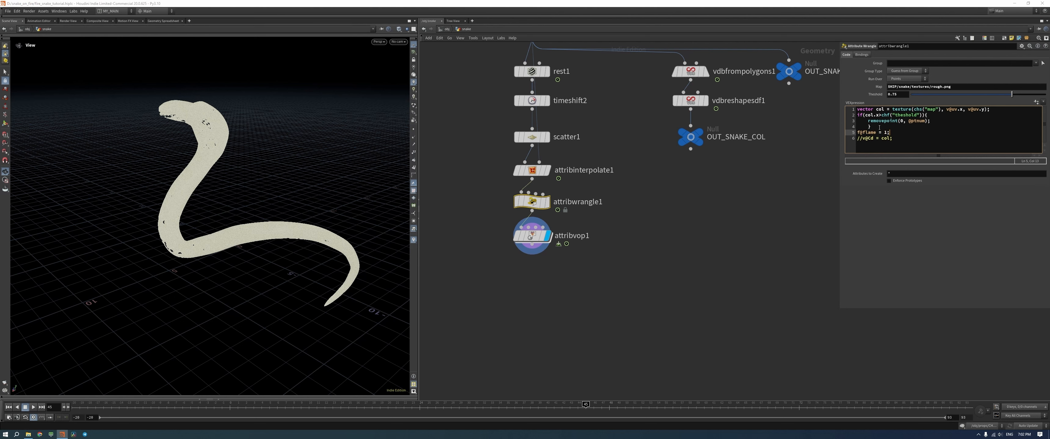
{"action": "left_click", "coordinate": [748, 202]}
Space the geometry output node farther from the global parameters node inside attribvop1, and return to the snake network
{"action": "double_click", "coordinate": [533, 237]}
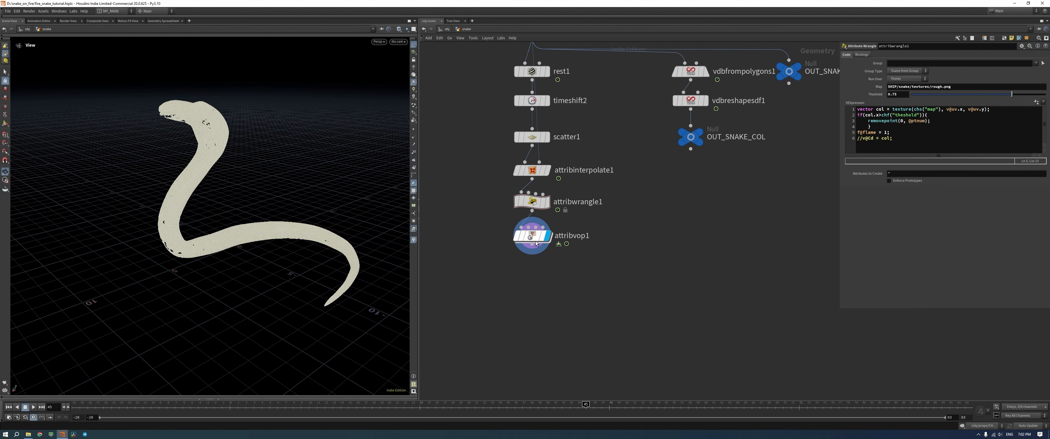
{"action": "left_click_drag", "start_coordinate": [656, 230], "coordinate": [699, 208]}
{"action": "left_click", "coordinate": [471, 87]}
{"action": "left_click", "coordinate": [465, 30]}
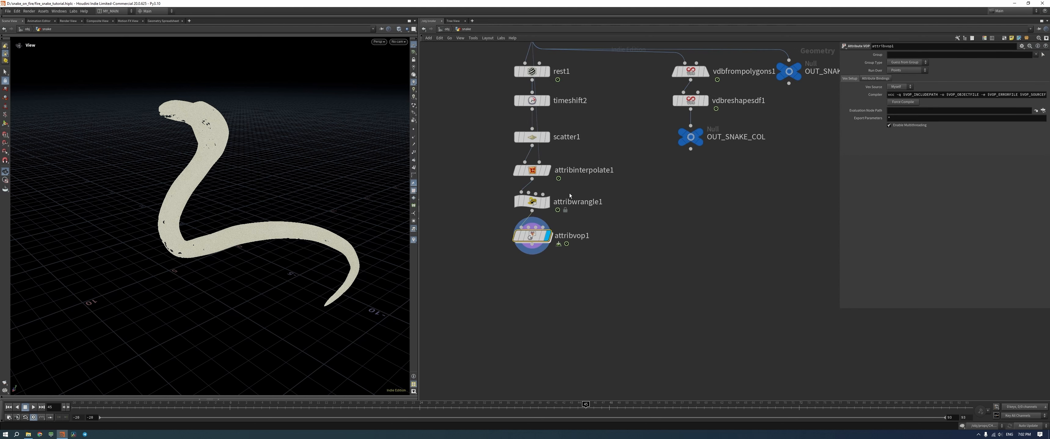
Inside attribvop1, add a Bind node named flame and place it just above the global parameters node
{"action": "double_click", "coordinate": [530, 238]}
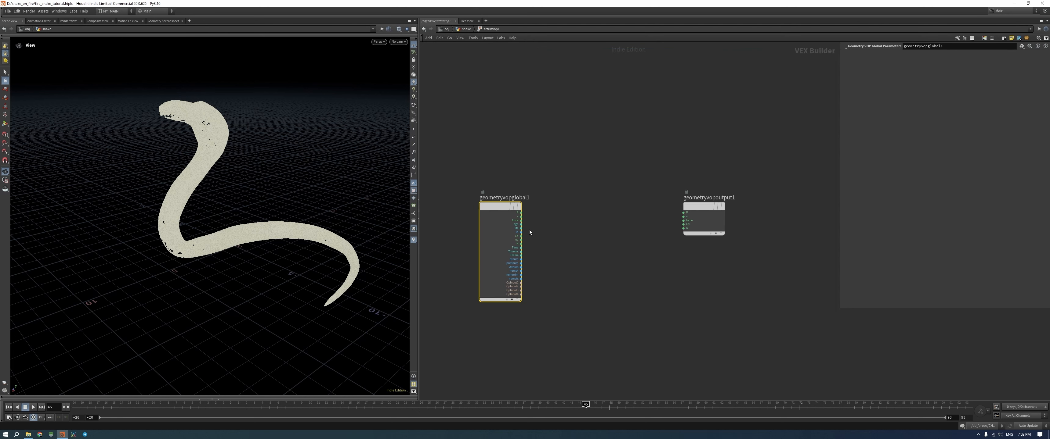
{"action": "key", "text": "Tab"}
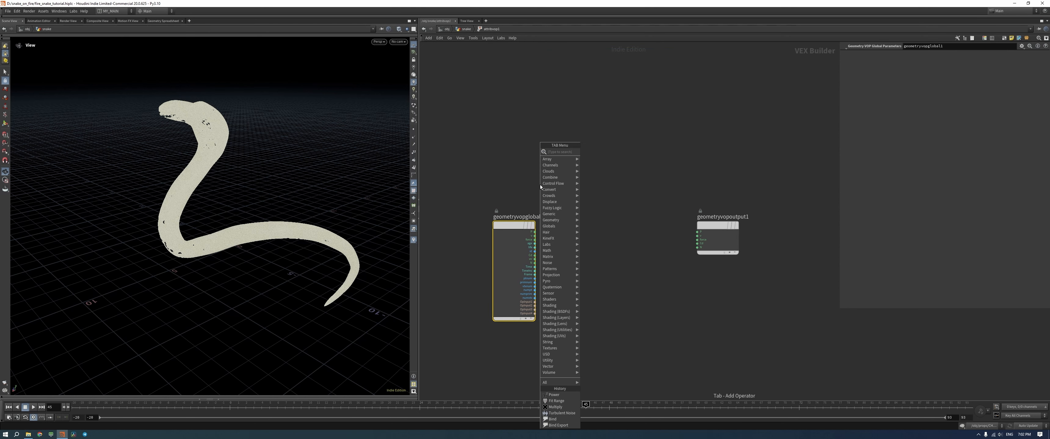
{"action": "type", "text": "bi"}
{"action": "key", "text": "Down"}
{"action": "key", "text": "Return"}
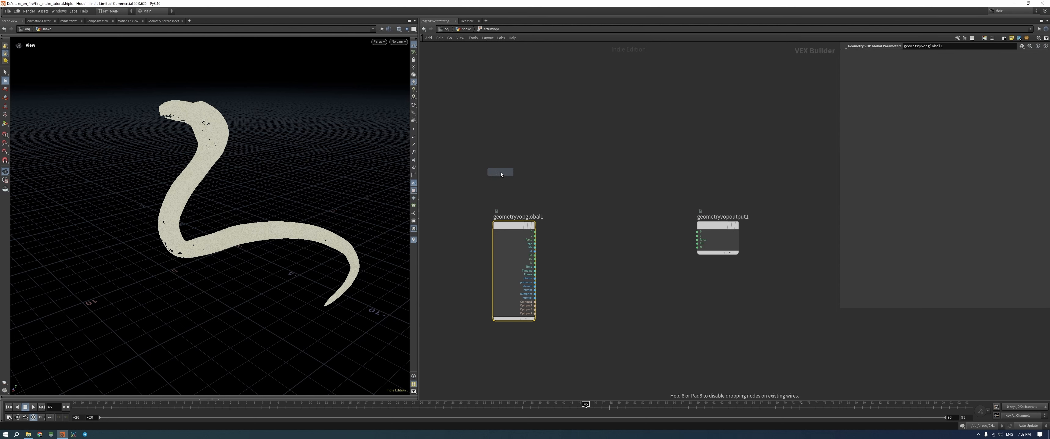
{"action": "left_click", "coordinate": [501, 174]}
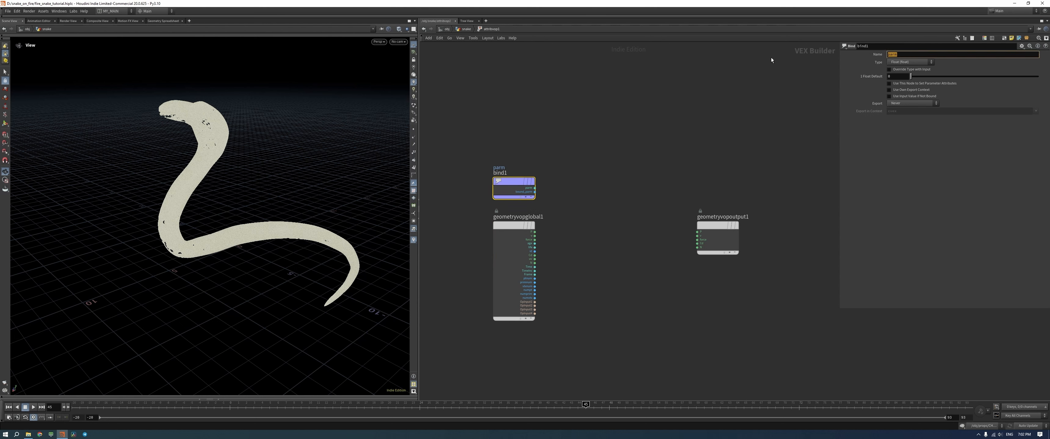
{"action": "type", "text": "flame"}
{"action": "key", "text": "Return"}
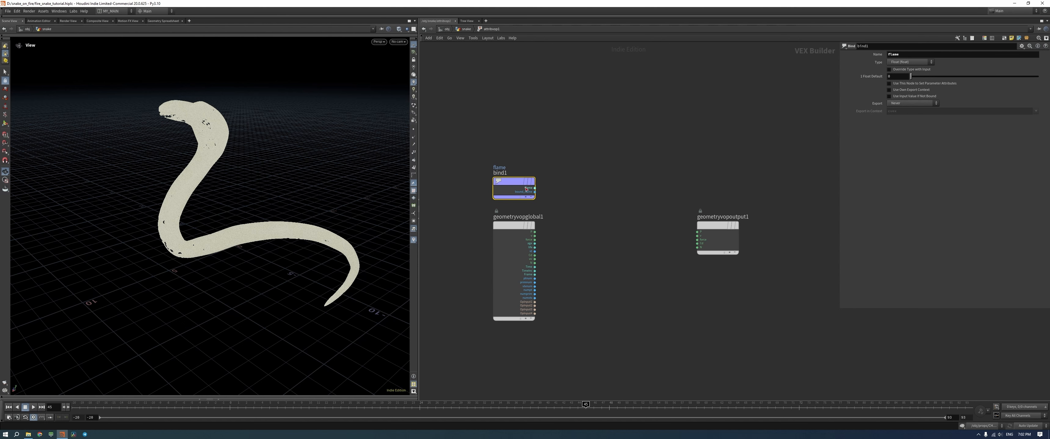
{"action": "left_click_drag", "start_coordinate": [515, 183], "coordinate": [514, 189]}
{"action": "left_click", "coordinate": [578, 177]}
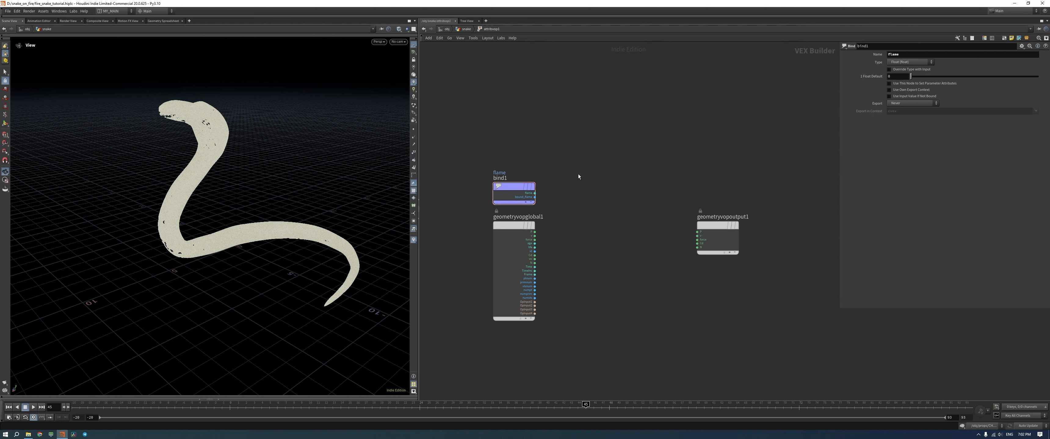
Review the f@flame = 1; line in attribwrangle1, and return to the flame Bind node inside attribvop1
{"action": "left_click", "coordinate": [466, 29]}
{"action": "left_click", "coordinate": [532, 201]}
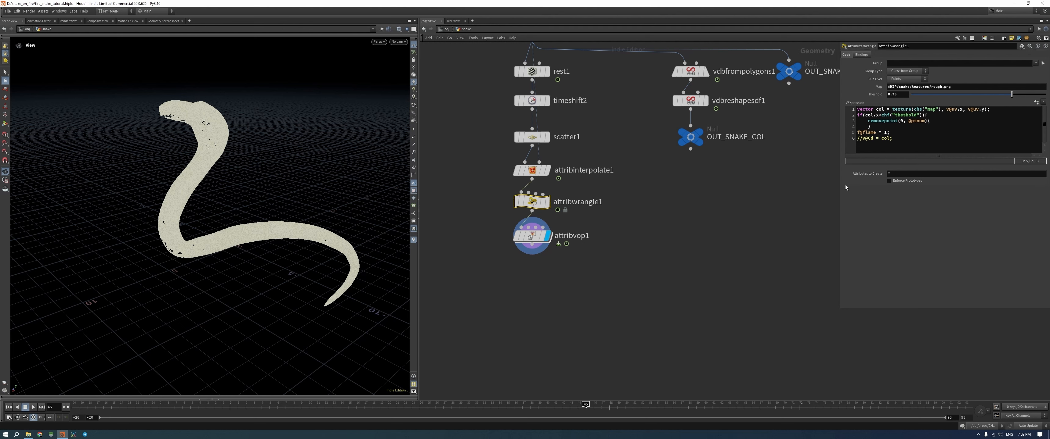
{"action": "left_click_drag", "start_coordinate": [901, 130], "coordinate": [797, 134]}
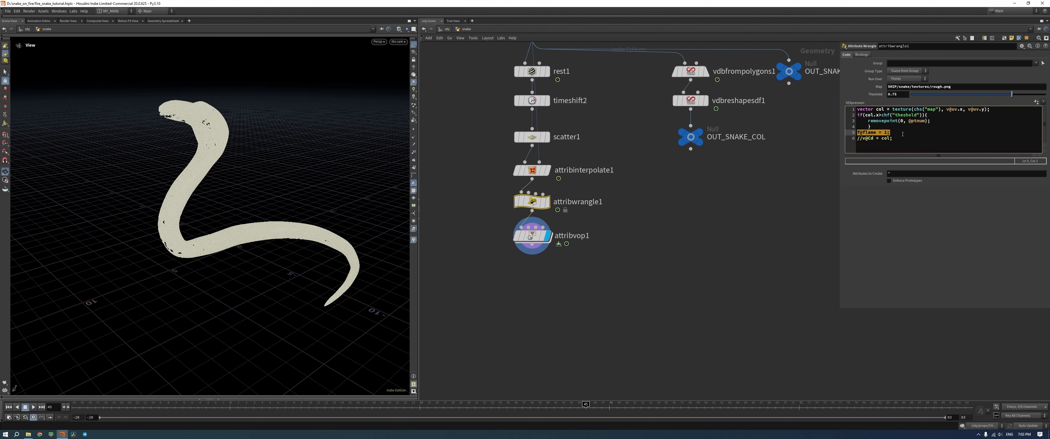
{"action": "double_click", "coordinate": [530, 234]}
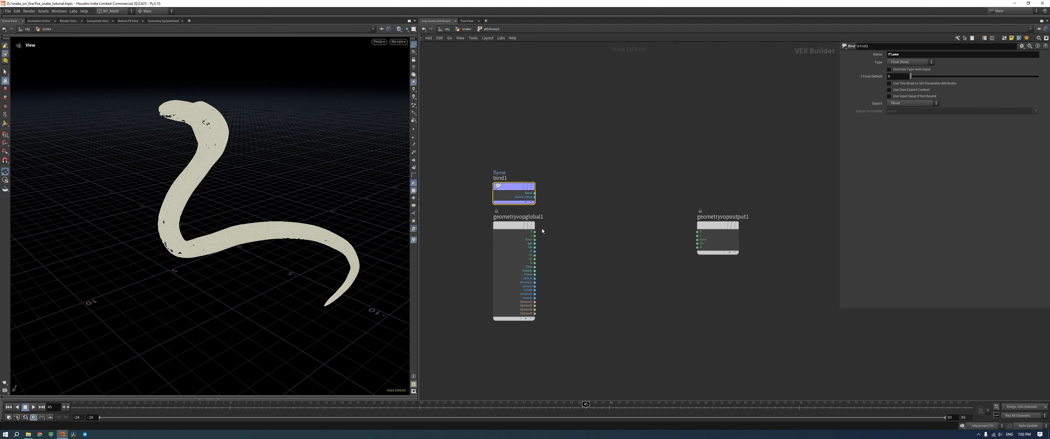
{"action": "left_click_drag", "start_coordinate": [515, 194], "coordinate": [514, 197]}
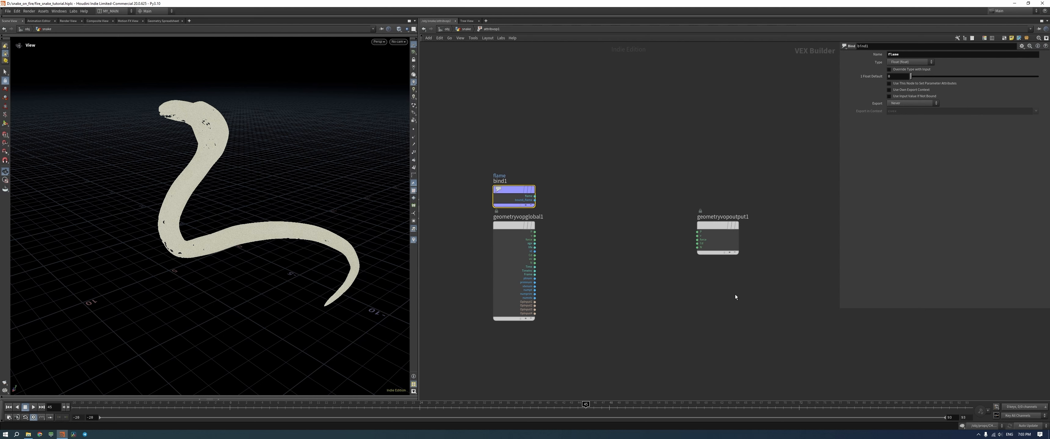
Add a Bind Export node and place it beneath the geometry output node
{"action": "key", "text": "Tab"}
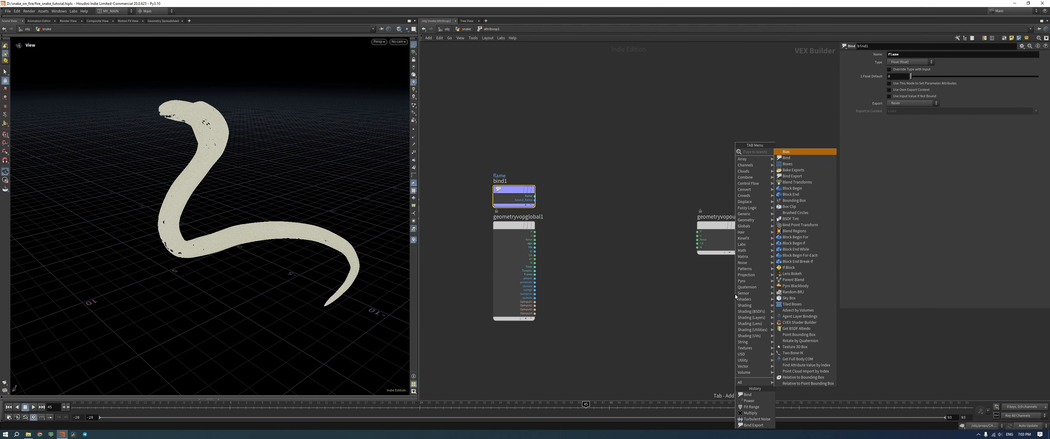
{"action": "type", "text": "bind"}
{"action": "key", "text": "Return"}
{"action": "left_click", "coordinate": [749, 287]}
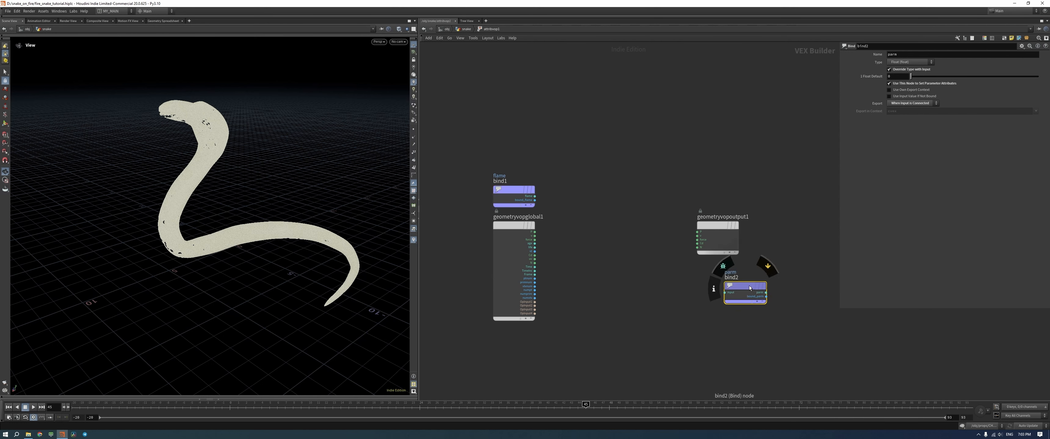
{"action": "left_click_drag", "start_coordinate": [750, 288], "coordinate": [720, 277]}
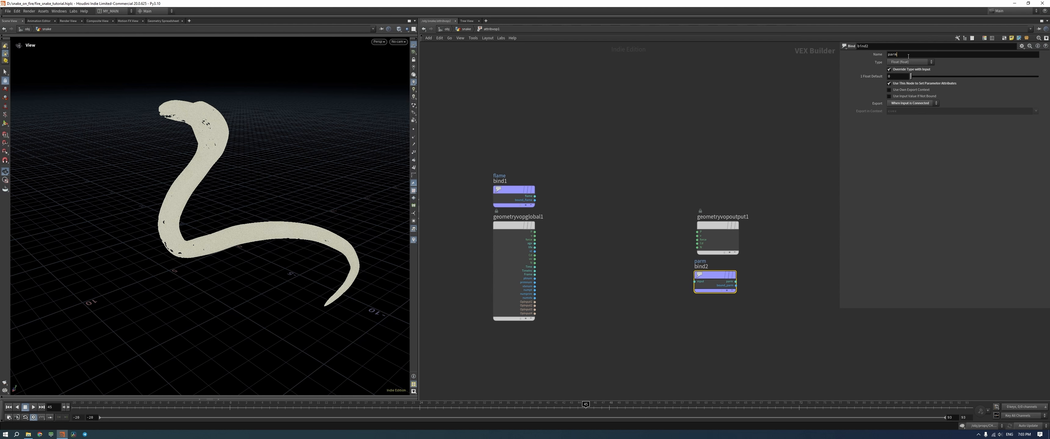
Name the Bind Export parameter flame and align the node under the geometry output node
{"action": "key", "text": "BackSpace"}
{"action": "key", "text": "BackSpace"}
{"action": "key", "text": "BackSpace"}
{"action": "key", "text": "BackSpace"}
{"action": "type", "text": "flame"}
{"action": "key", "text": "Return"}
{"action": "left_click_drag", "start_coordinate": [710, 277], "coordinate": [713, 278]}
Add another Bind node and align it above the flame Bind node
{"action": "left_click", "coordinate": [606, 236]}
{"action": "key", "text": "Tab"}
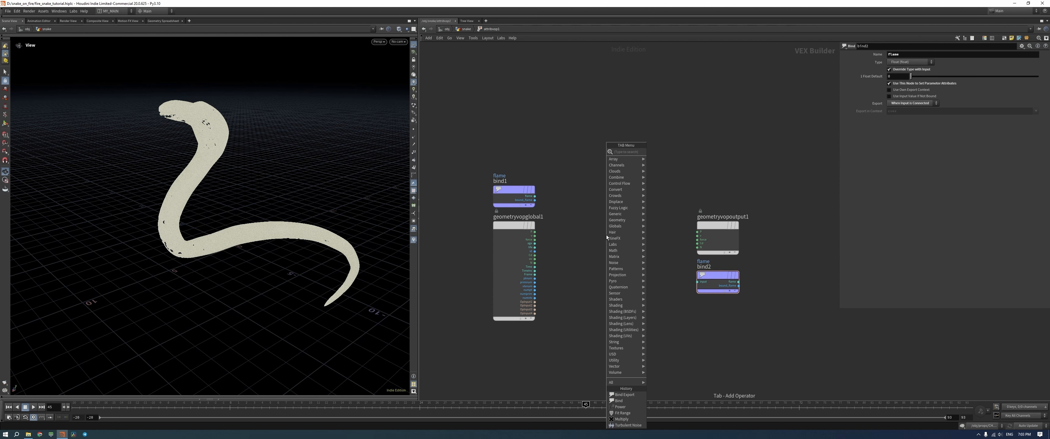
{"action": "type", "text": "b"}
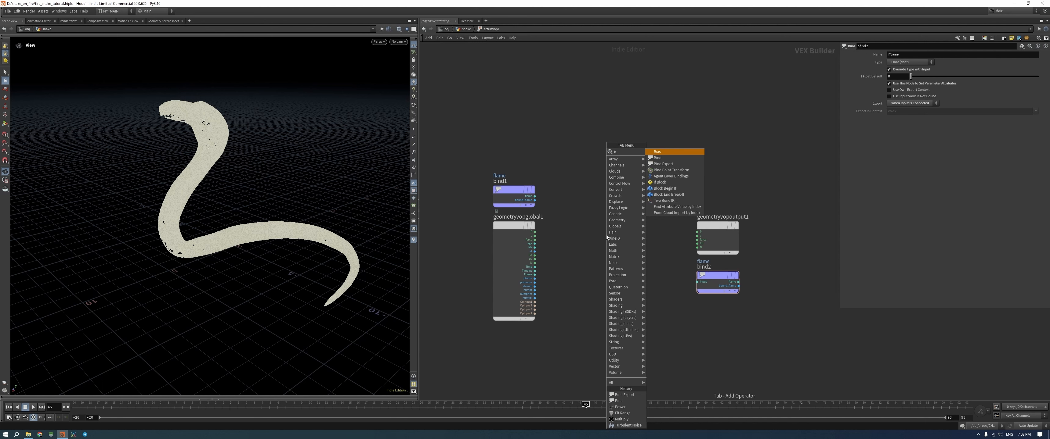
{"action": "type", "text": "ind"}
{"action": "key", "text": "Return"}
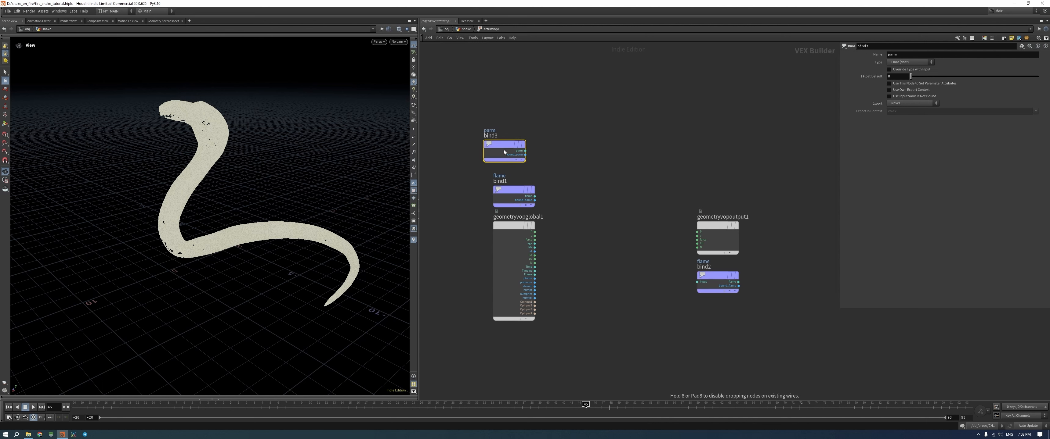
{"action": "left_click", "coordinate": [514, 158]}
Set the new Bind node's type to Vector and name its parameter rest
{"action": "left_click", "coordinate": [910, 62]}
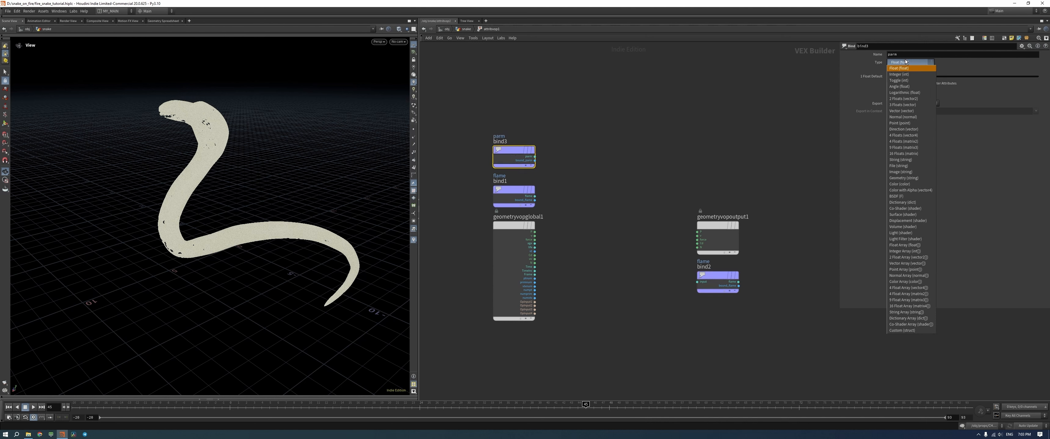
{"action": "left_click", "coordinate": [901, 111]}
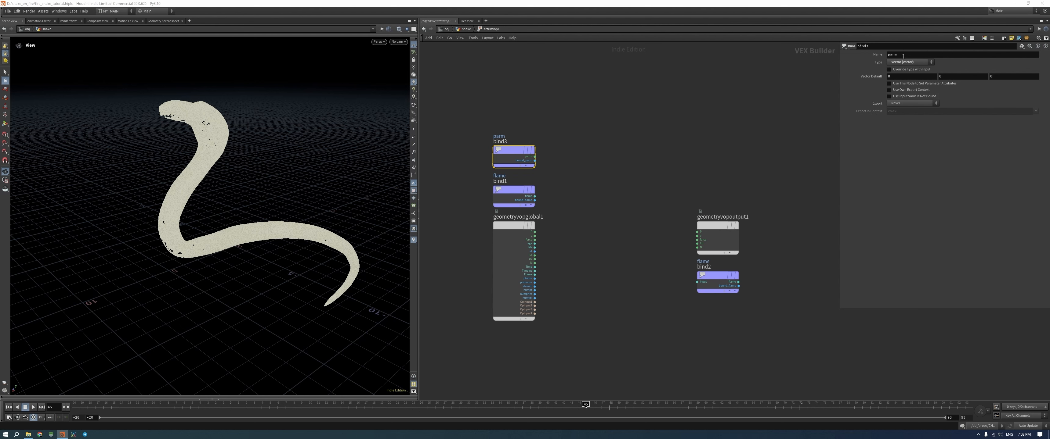
{"action": "double_click", "coordinate": [903, 55]}
{"action": "type", "text": "e"}
{"action": "type", "text": "rest"}
{"action": "key", "text": "Return"}
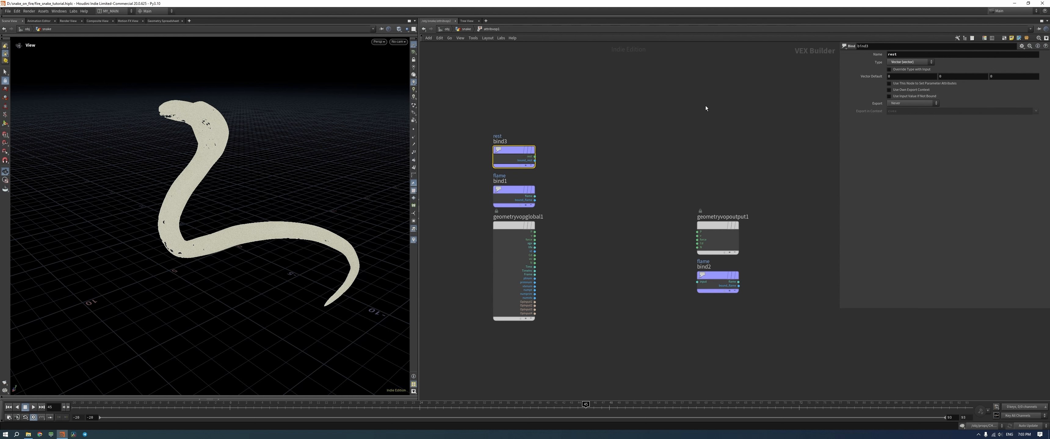
Add a Turbulent Noise node beside the global parameters node and feed its position from the rest attribute
{"action": "key", "text": "Tab"}
{"action": "type", "text": "turb"}
{"action": "key", "text": "Return"}
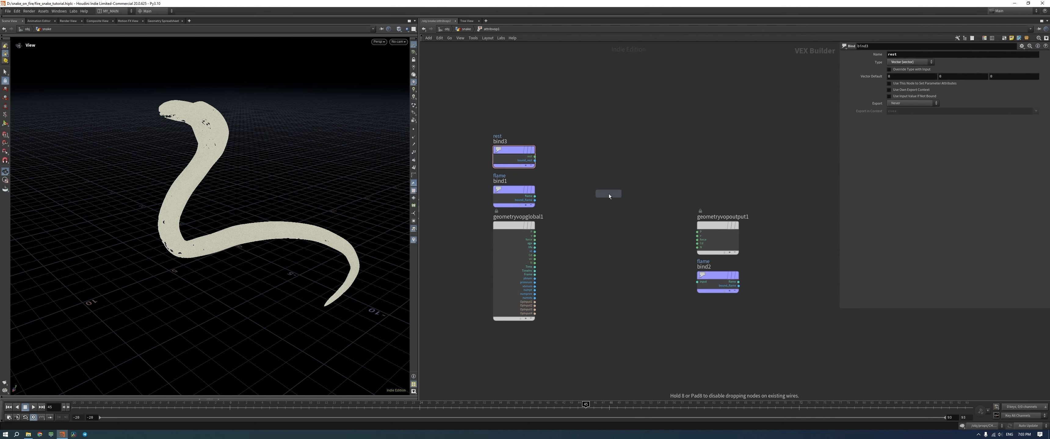
{"action": "left_click", "coordinate": [585, 226]}
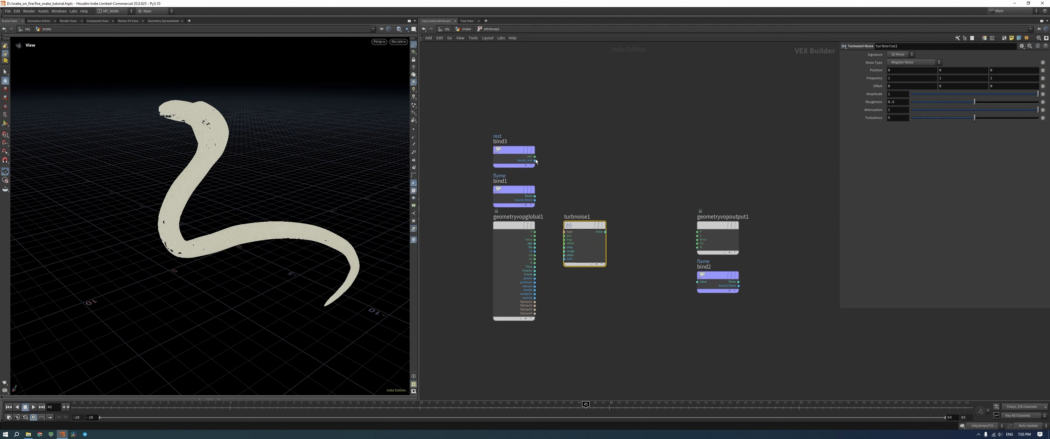
{"action": "left_click_drag", "start_coordinate": [535, 157], "coordinate": [585, 229]}
Add a Multiply node combining the flame attribute with the turbulent noise, and connect its product to the geometry output's Cd
{"action": "key", "text": "Tab"}
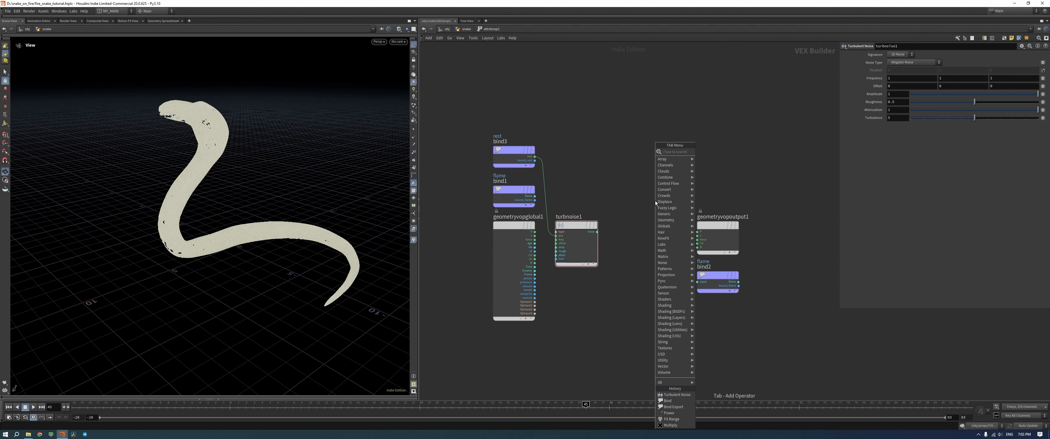
{"action": "type", "text": "multiply"}
{"action": "key", "text": "Return"}
{"action": "left_click", "coordinate": [620, 185]}
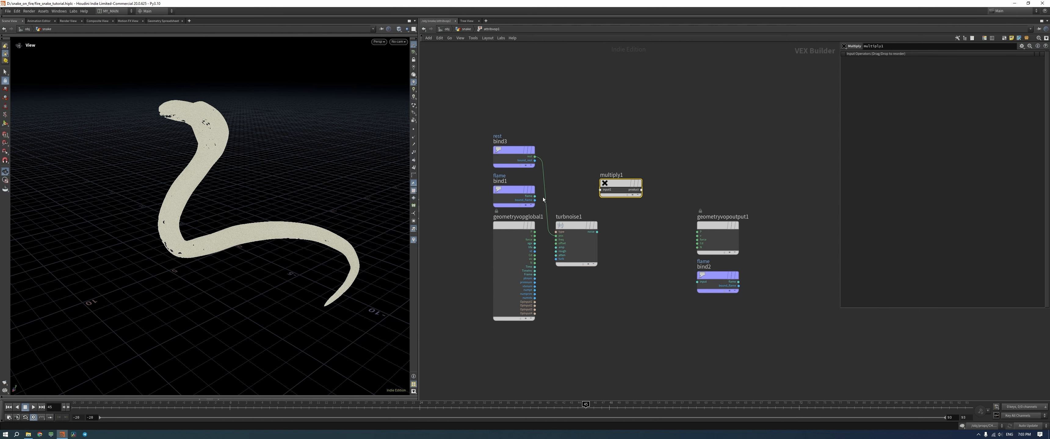
{"action": "left_click_drag", "start_coordinate": [535, 197], "coordinate": [612, 193]}
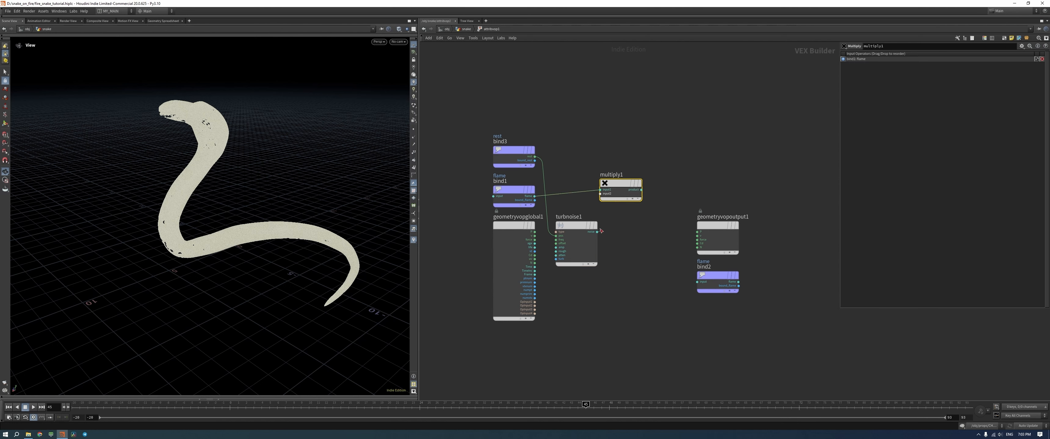
{"action": "mouse_move", "coordinate": [598, 232]}
{"action": "left_mouse_down"}
{"action": "mouse_move", "coordinate": [608, 195]}
{"action": "mouse_move", "coordinate": [698, 243]}
{"action": "left_mouse_up"}
{"action": "mouse_move", "coordinate": [358, 235]}
{"action": "left_mouse_down"}
{"action": "mouse_move", "coordinate": [183, 239]}
{"action": "mouse_move", "coordinate": [254, 240]}
{"action": "left_mouse_up"}
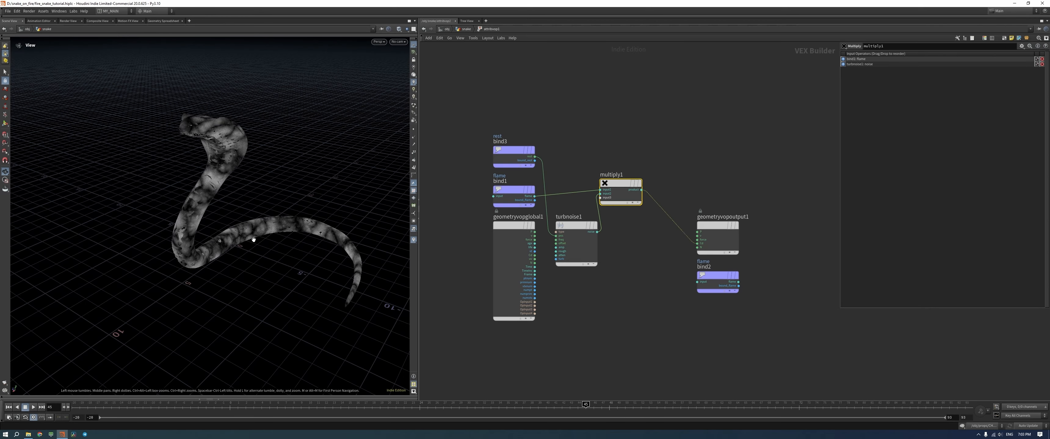
Lower the Turbulent Noise frequency to 0.5 on all three axes and check the pattern on the snake
{"action": "left_click", "coordinate": [565, 231]}
{"action": "middle_click_drag", "start_coordinate": [876, 78], "coordinate": [855, 79]}
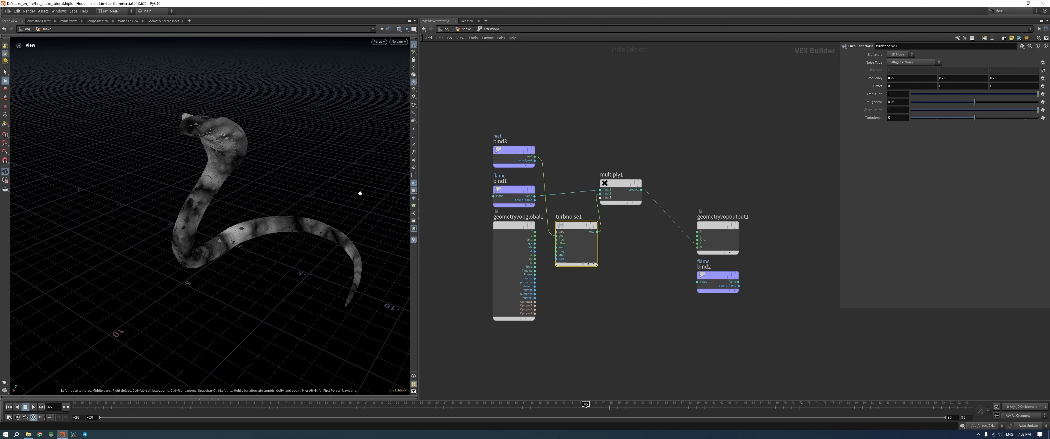
{"action": "left_click_drag", "start_coordinate": [358, 193], "coordinate": [300, 202]}
Duplicate the Turbulent Noise node, wire the copy into the Multiply node, and raise the copy's frequency
{"action": "middle_click_drag", "start_coordinate": [614, 298], "coordinate": [607, 272]}
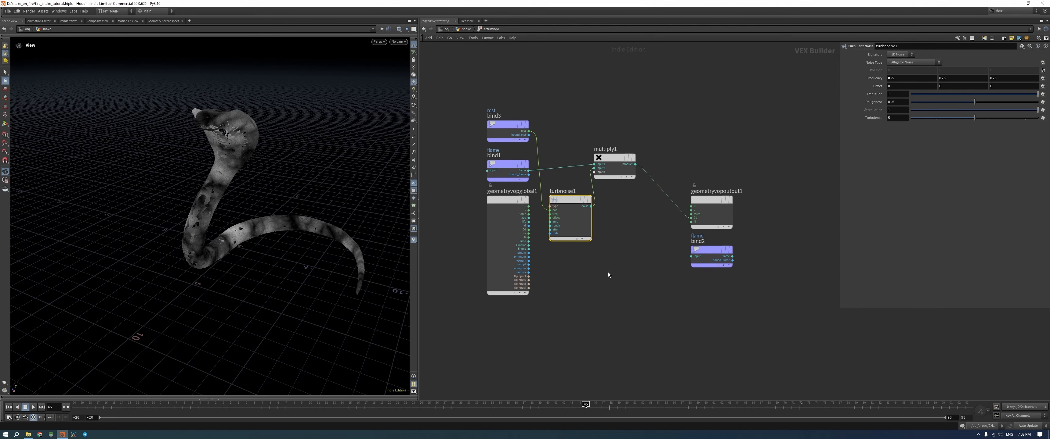
{"action": "left_click_drag", "start_coordinate": [570, 202], "coordinate": [594, 172], "text": "alt"}
{"action": "left_click_drag", "start_coordinate": [615, 167], "coordinate": [630, 174]}
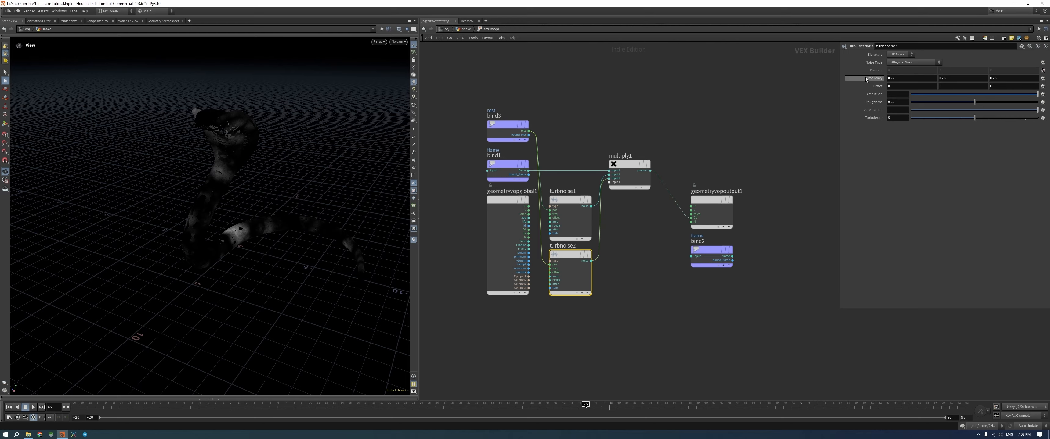
{"action": "middle_click_drag", "start_coordinate": [865, 77], "coordinate": [879, 65]}
{"action": "left_click_drag", "start_coordinate": [238, 220], "coordinate": [281, 222]}
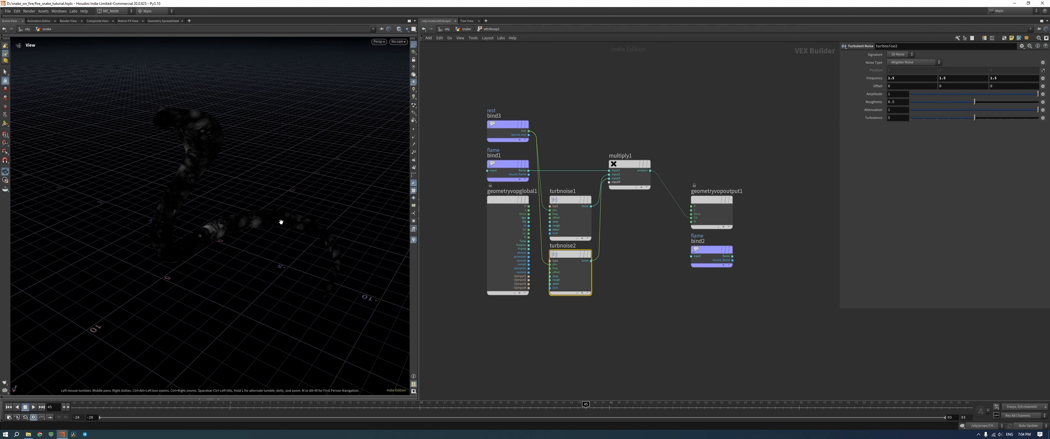
Change turbnoise1's noise type to Sparse Convolution Noise
{"action": "left_click", "coordinate": [569, 200]}
{"action": "left_click", "coordinate": [913, 63]}
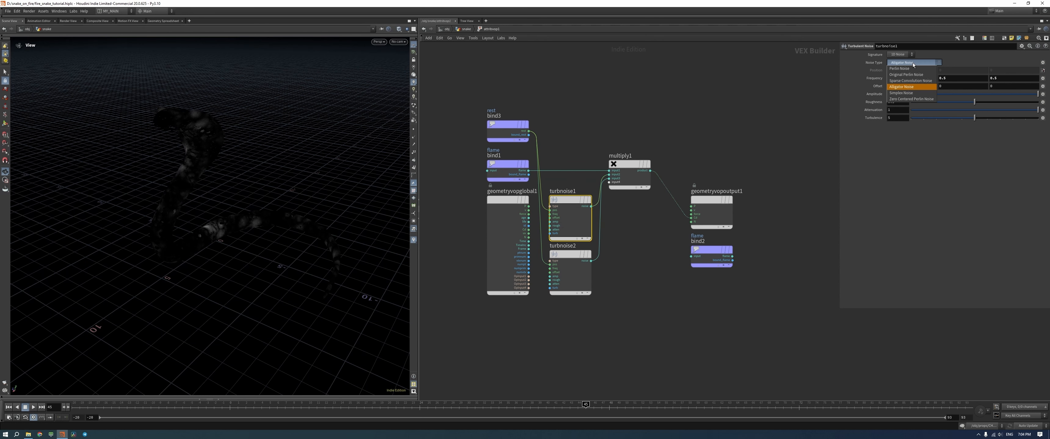
{"action": "left_click", "coordinate": [910, 81]}
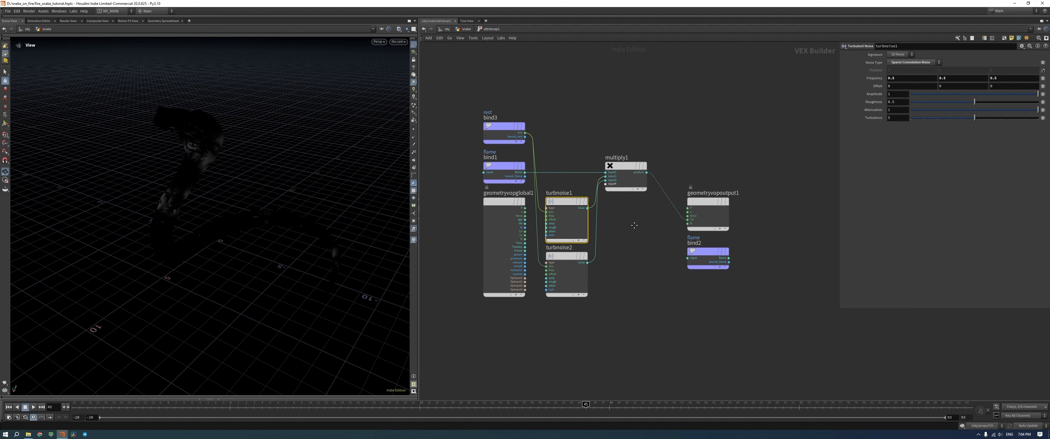
Insert a Fit Range node between the Multiply node and the geometry output's Cd
{"action": "middle_click_drag", "start_coordinate": [642, 227], "coordinate": [614, 230]}
{"action": "key", "text": "Tab"}
{"action": "type", "text": "fit"}
{"action": "key", "text": "Return"}
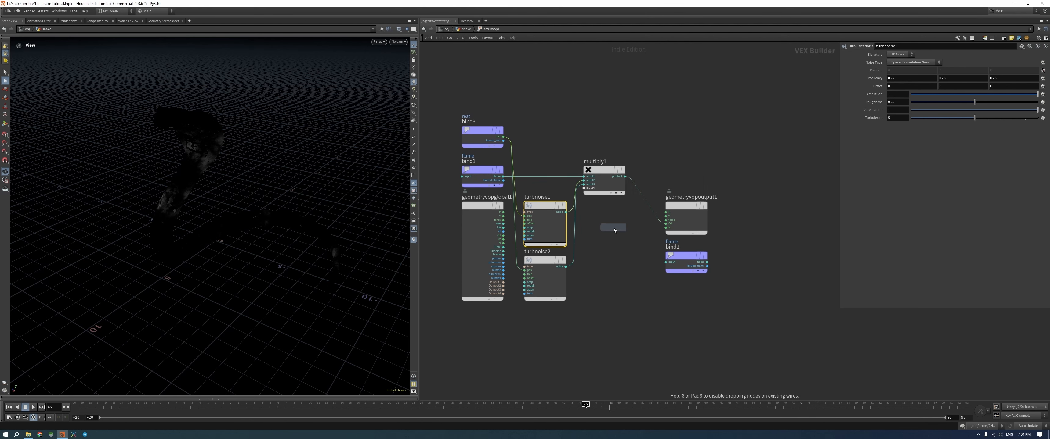
{"action": "left_click", "coordinate": [615, 229]}
{"action": "left_click_drag", "start_coordinate": [621, 224], "coordinate": [655, 170]}
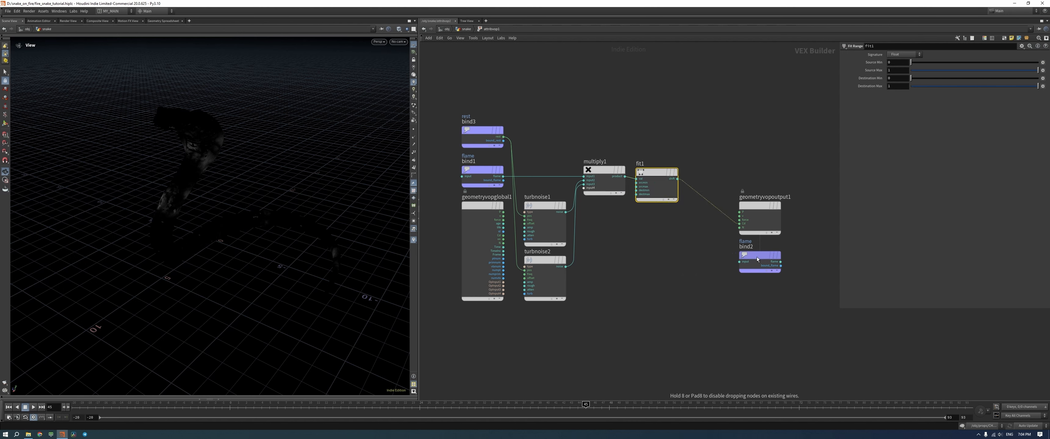
{"action": "left_click", "coordinate": [651, 216]}
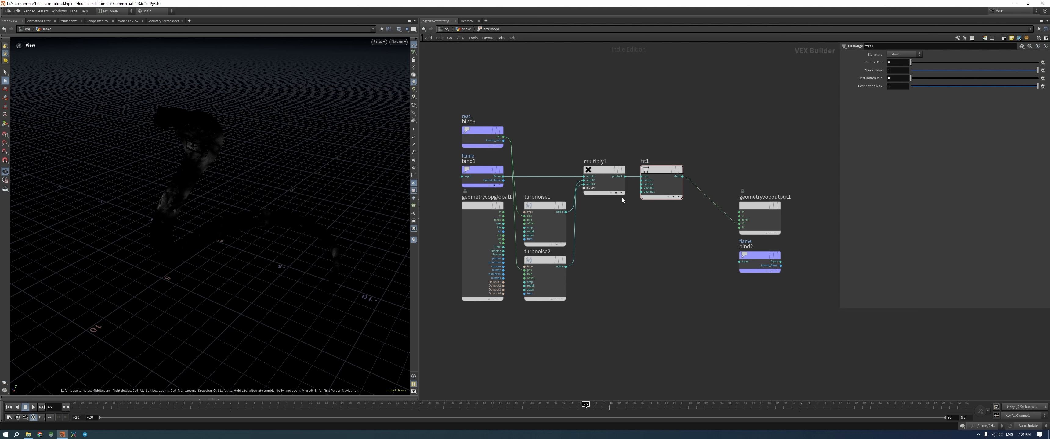
Bypass the Fit Range node and sort the geometry spreadsheet by Cd to examine the lowest and highest values
{"action": "left_click", "coordinate": [683, 152]}
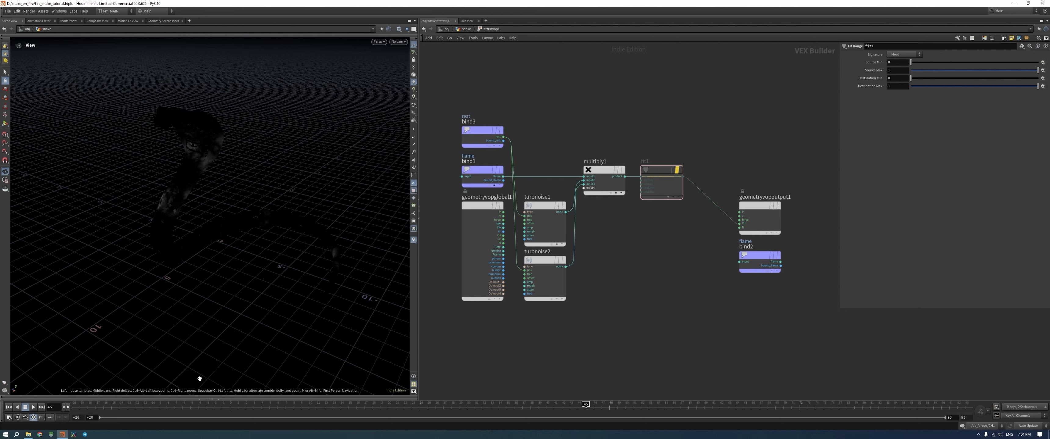
{"action": "left_click", "coordinate": [199, 399]}
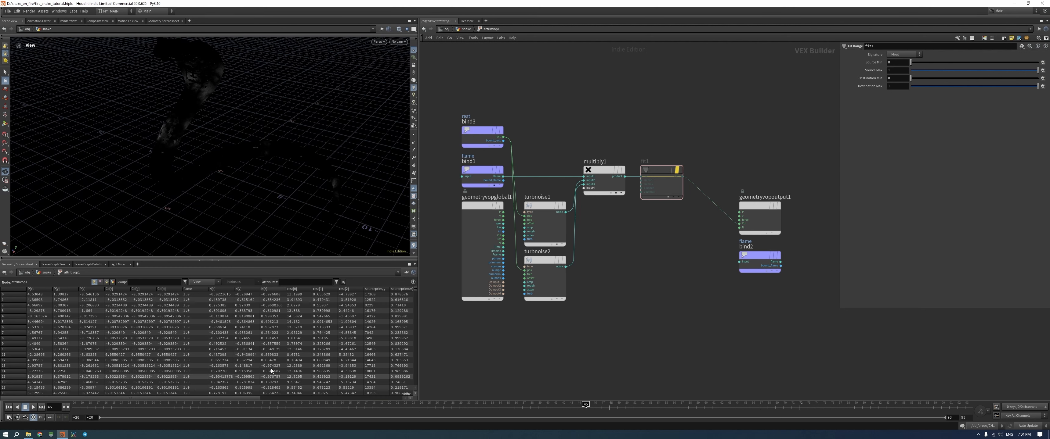
{"action": "left_click", "coordinate": [118, 290]}
{"action": "left_click", "coordinate": [119, 289]}
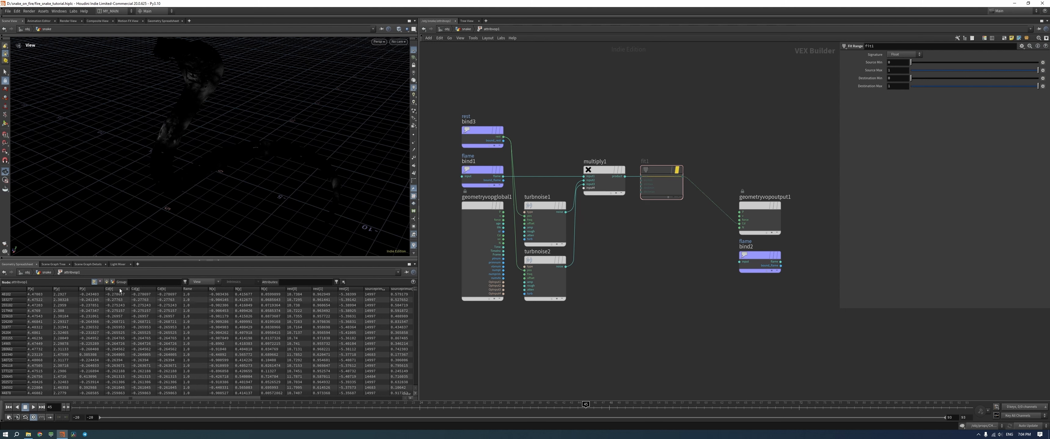
{"action": "left_click", "coordinate": [120, 290]}
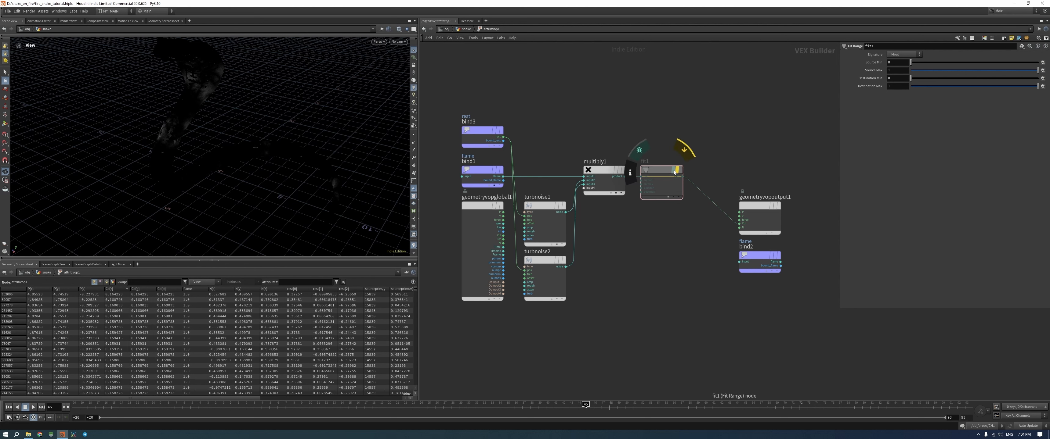
Re-enable the Fit Range node and set its source minimum to -0.3 and source maximum to 0.15
{"action": "left_click", "coordinate": [679, 155]}
{"action": "left_click", "coordinate": [894, 63]}
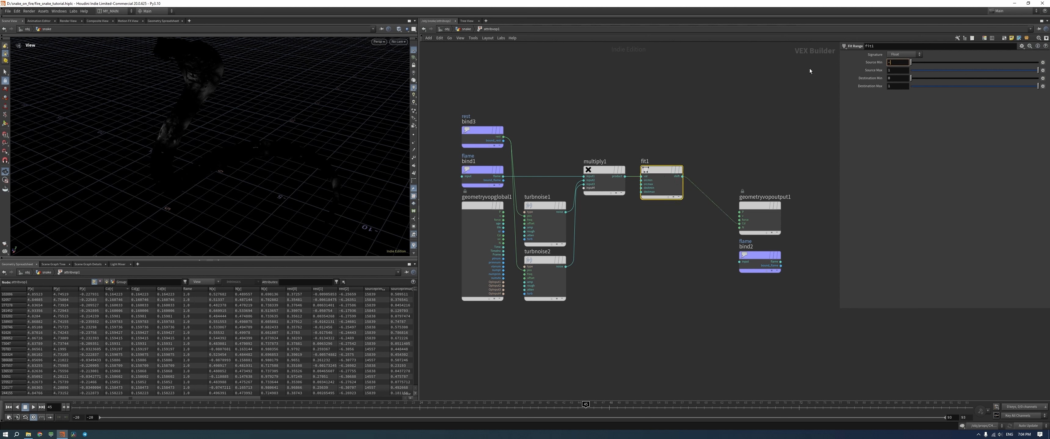
{"action": "type", "text": "-0.3"}
{"action": "key", "text": "Tab"}
{"action": "type", "text": "0."}
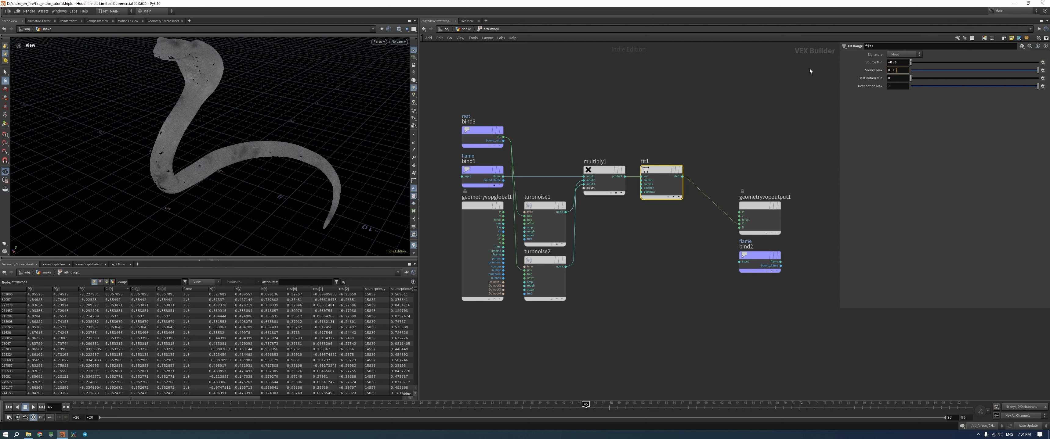
{"action": "key", "text": "Return"}
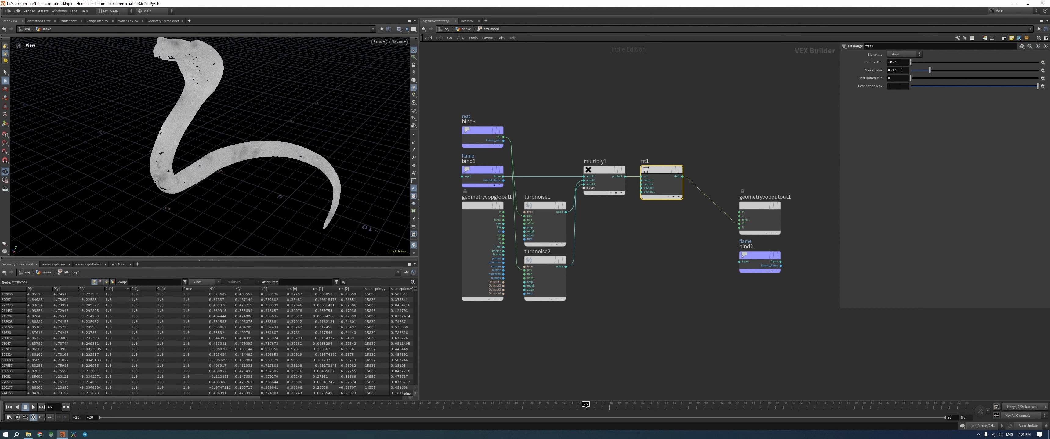
{"action": "left_click", "coordinate": [903, 70]}
{"action": "type", "text": "15"}
{"action": "key", "text": "Return"}
Recheck the unfitted Cd values by briefly bypassing fit1, and collapse the geometry spreadsheet to inspect the snake
{"action": "mouse_move", "coordinate": [655, 172]}
{"action": "left_click", "coordinate": [685, 151]}
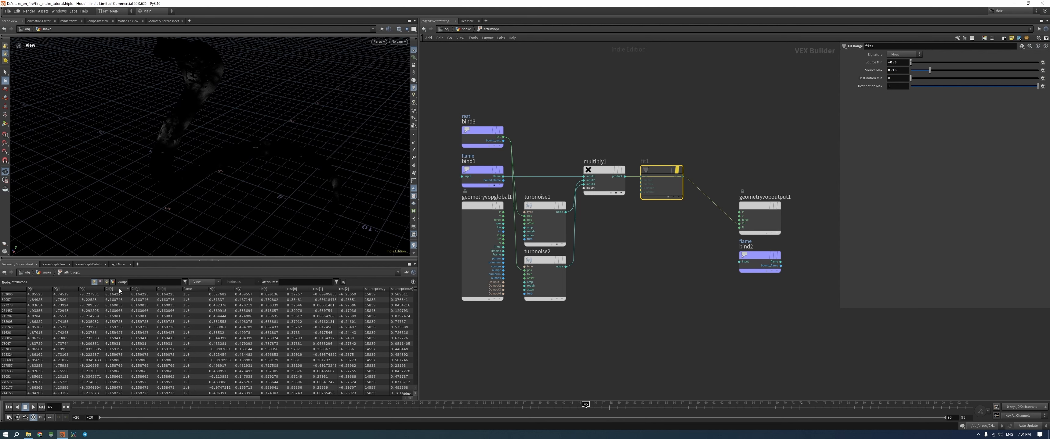
{"action": "left_click", "coordinate": [676, 170]}
{"action": "left_click_drag", "start_coordinate": [305, 171], "coordinate": [250, 246]}
{"action": "left_click", "coordinate": [219, 261]}
{"action": "left_click_drag", "start_coordinate": [229, 181], "coordinate": [265, 195]}
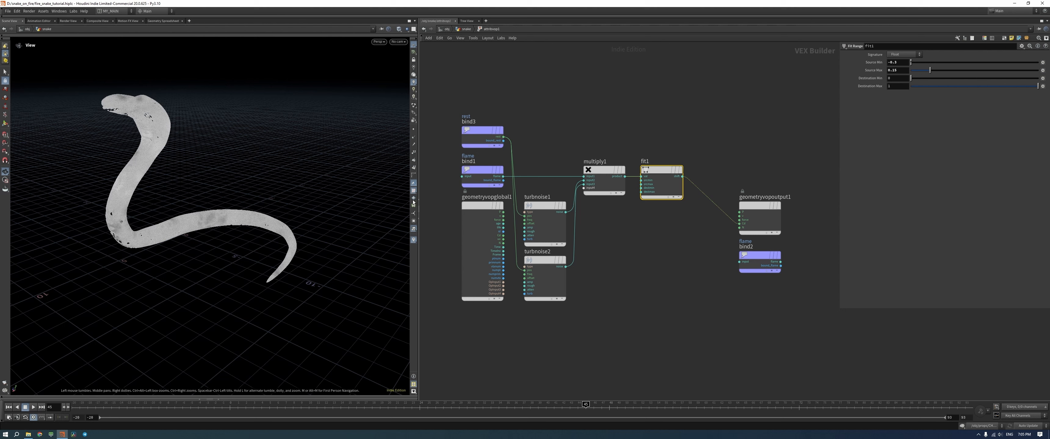
Shift turbnoise1's offset on all three axes and adjust its roughness
{"action": "left_click", "coordinate": [553, 208]}
{"action": "middle_click_drag", "start_coordinate": [873, 86], "coordinate": [941, 85]}
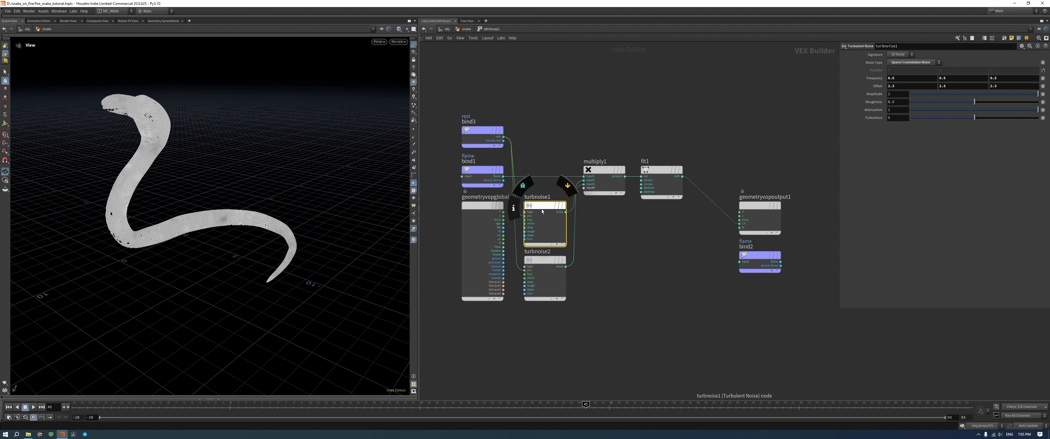
{"action": "left_click", "coordinate": [907, 102]}
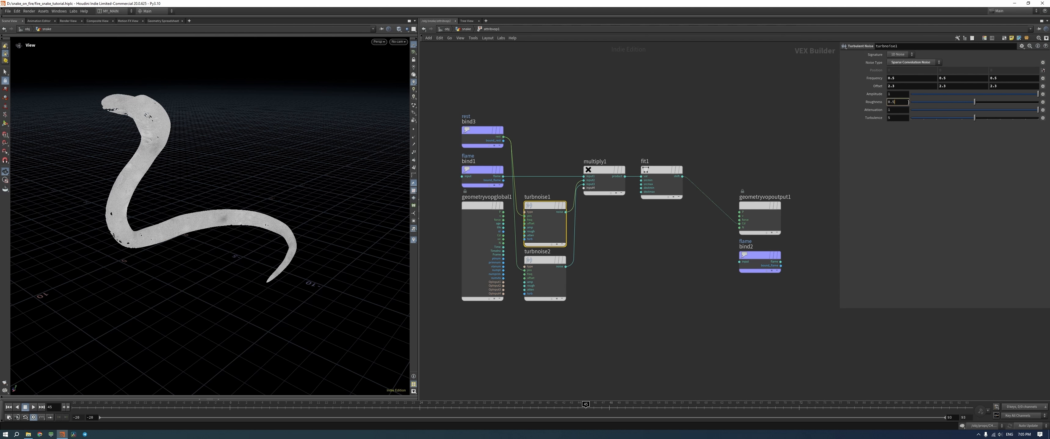
{"action": "key", "text": "Return"}
Set turbnoise2's roughness to 0.65 and inspect the pattern along the snake
{"action": "left_click", "coordinate": [541, 264]}
{"action": "left_click", "coordinate": [899, 102]}
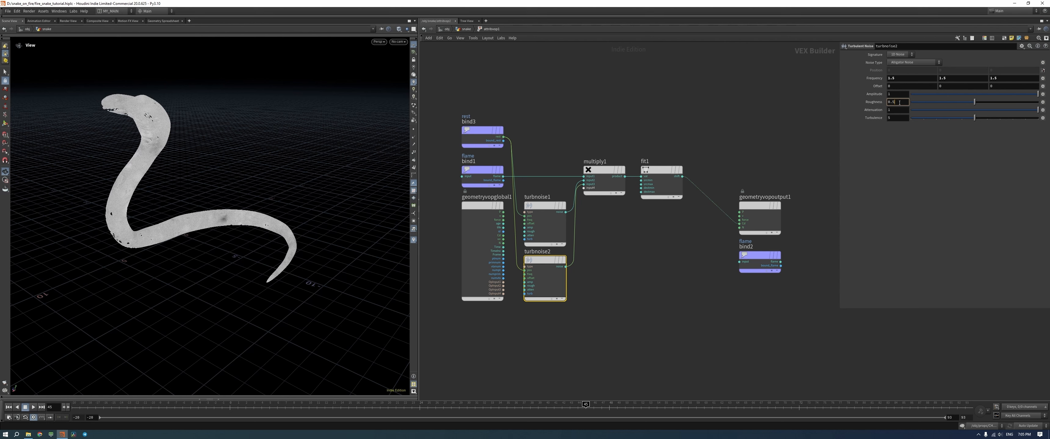
{"action": "key", "text": "Return"}
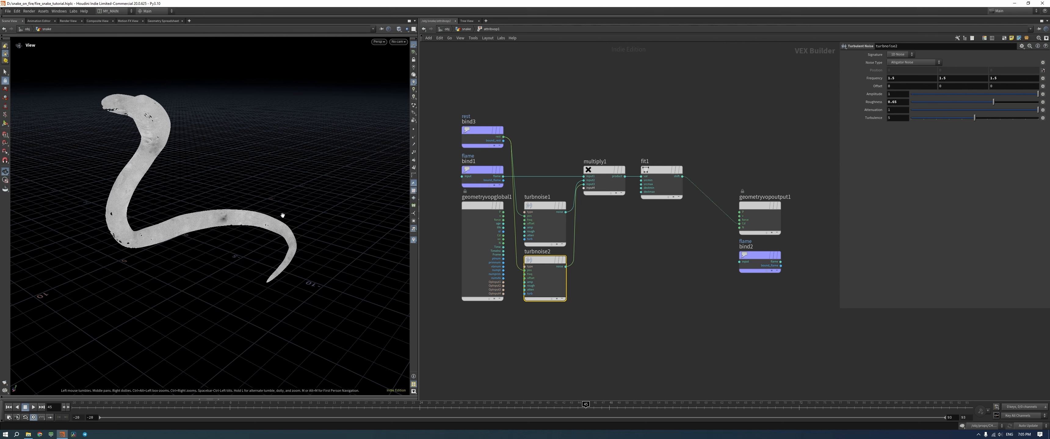
{"action": "left_click_drag", "start_coordinate": [281, 216], "coordinate": [159, 241]}
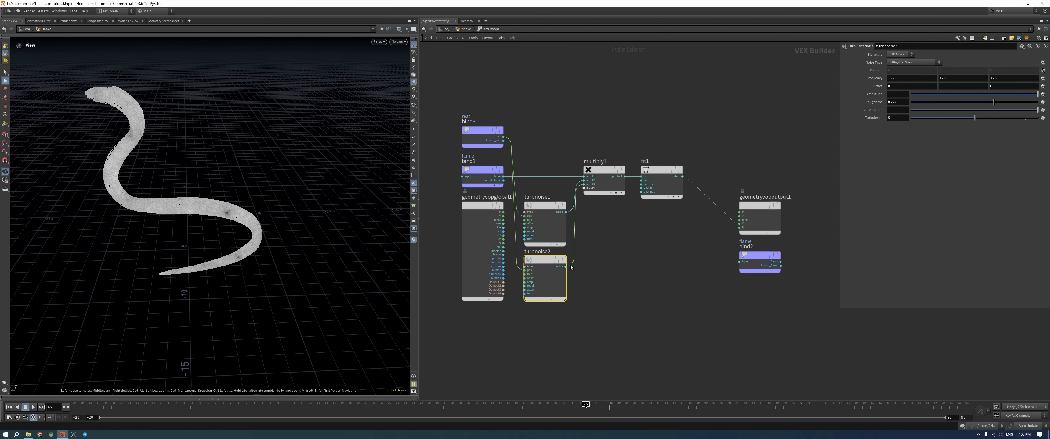
Preview turbnoise2 and turbnoise1 in turn on the snake by wiring each directly into the geometry output's color input
{"action": "left_click_drag", "start_coordinate": [570, 266], "coordinate": [579, 195]}
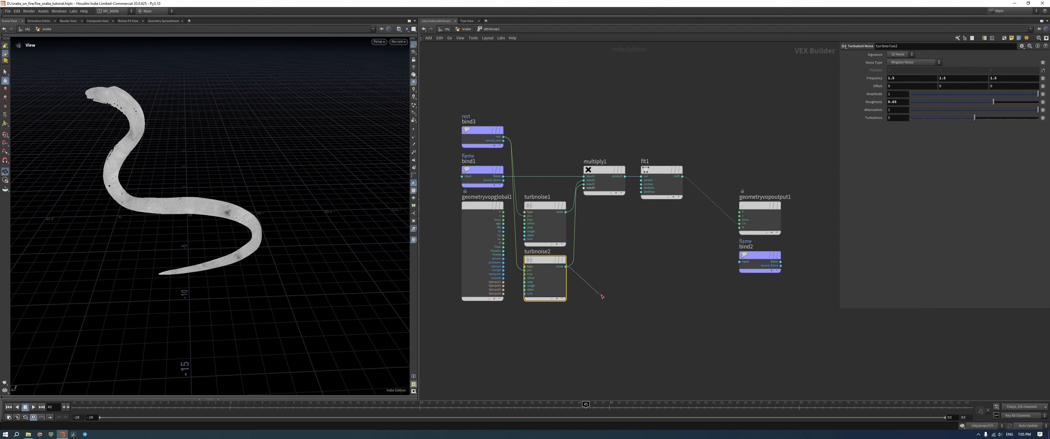
{"action": "left_click_drag", "start_coordinate": [566, 266], "coordinate": [739, 223]}
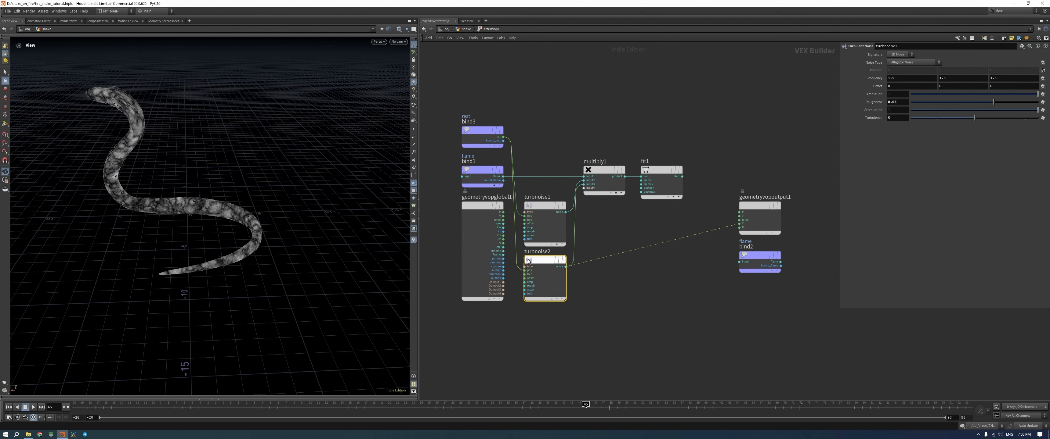
{"action": "left_click_drag", "start_coordinate": [161, 183], "coordinate": [200, 183]}
{"action": "scroll", "coordinate": [201, 183], "scroll_direction": "up", "scroll_amount": 3}
{"action": "scroll", "coordinate": [200, 183], "scroll_direction": "down", "scroll_amount": 3}
{"action": "middle_click_drag", "start_coordinate": [200, 183], "coordinate": [210, 195]}
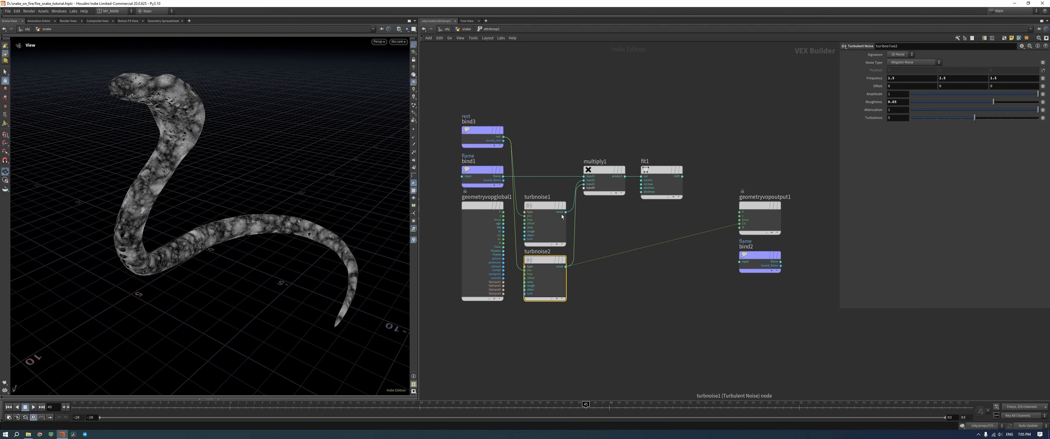
{"action": "left_click_drag", "start_coordinate": [566, 212], "coordinate": [739, 224]}
{"action": "left_click_drag", "start_coordinate": [302, 216], "coordinate": [421, 203]}
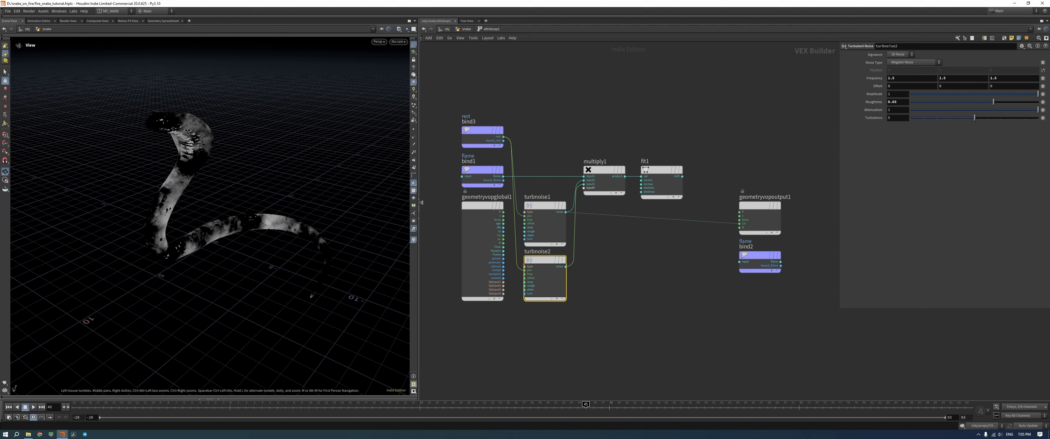
Adjust turbnoise1's frequency on all three axes and inspect its pattern along the snake
{"action": "left_click", "coordinate": [544, 205]}
{"action": "middle_click_drag", "start_coordinate": [876, 78], "coordinate": [892, 77]}
{"action": "left_click_drag", "start_coordinate": [301, 195], "coordinate": [237, 197]}
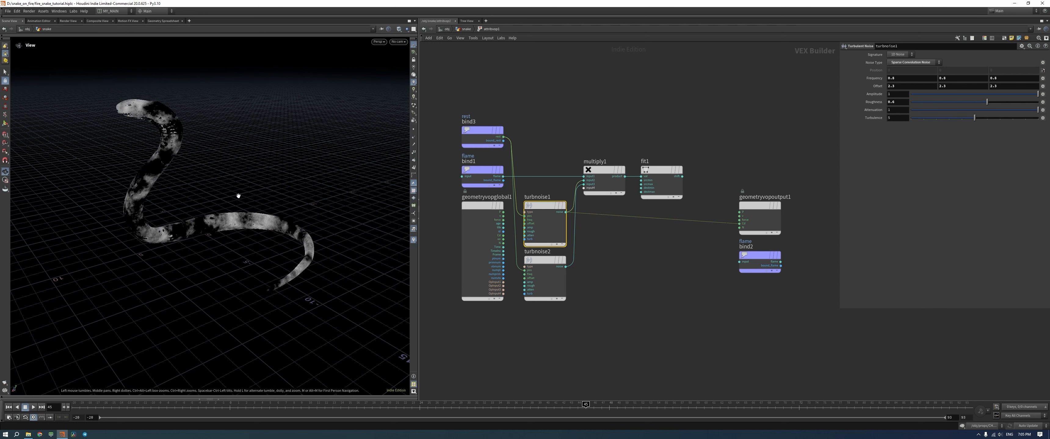
Adjust turbnoise2's frequency on all three axes and reconnect fit1 to the geometry output's color input
{"action": "left_click", "coordinate": [545, 261]}
{"action": "middle_click_drag", "start_coordinate": [872, 79], "coordinate": [885, 82]}
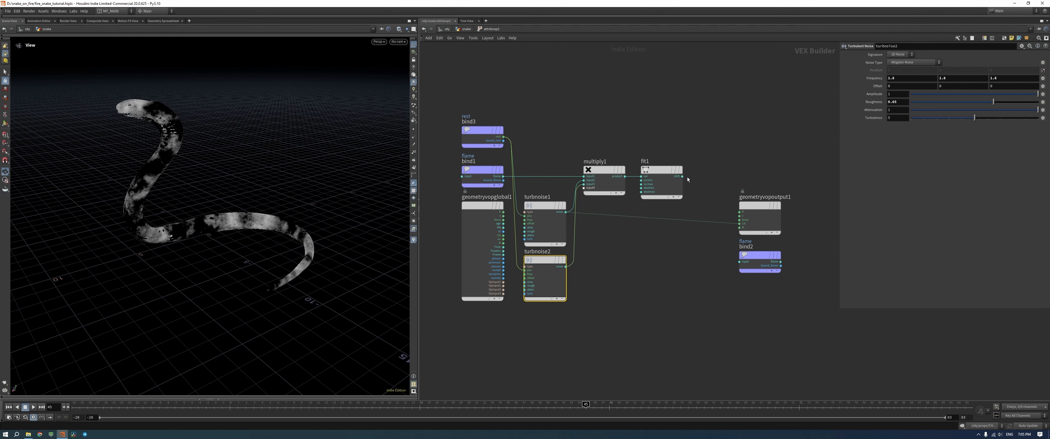
{"action": "left_click_drag", "start_coordinate": [682, 177], "coordinate": [739, 224]}
{"action": "left_click_drag", "start_coordinate": [267, 236], "coordinate": [209, 232]}
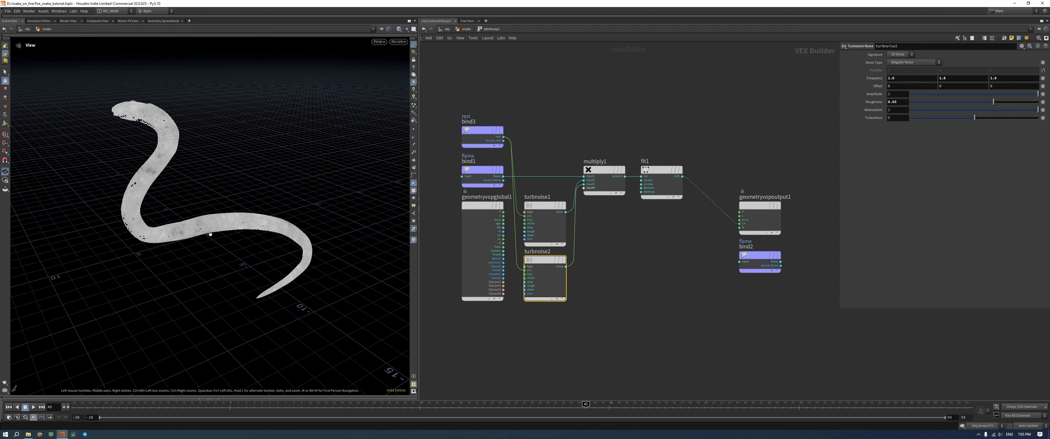
Add a Power node on the wire between fit1 and the geometry output, and space out the output nodes
{"action": "middle_click_drag", "start_coordinate": [668, 246], "coordinate": [611, 247]}
{"action": "key", "text": "Tab"}
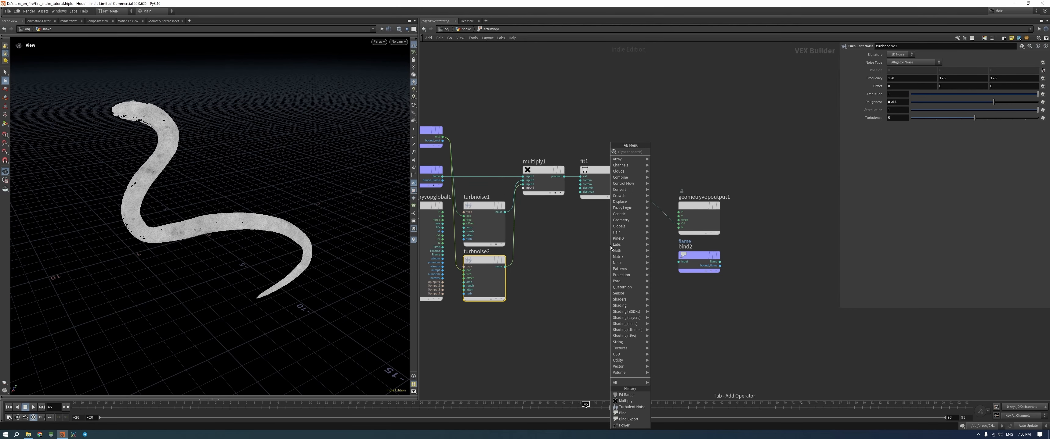
{"action": "type", "text": "pow"}
{"action": "key", "text": "Return"}
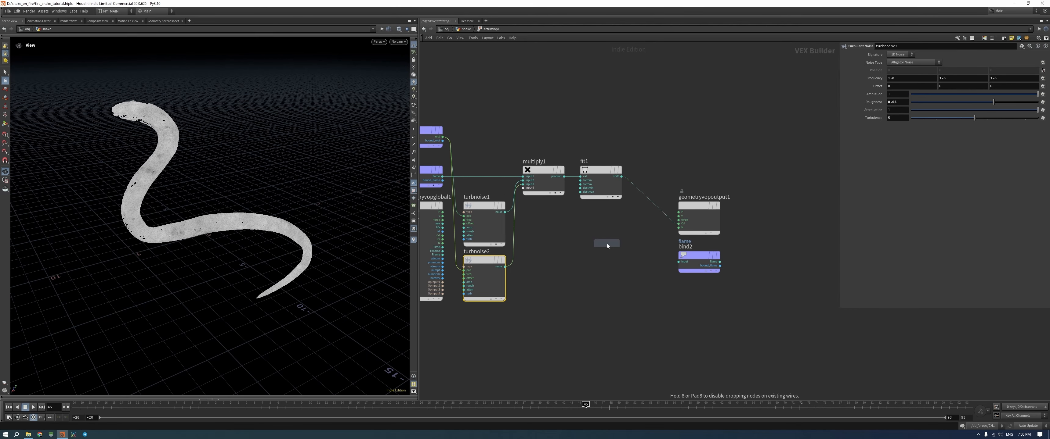
{"action": "left_click", "coordinate": [603, 248]}
{"action": "left_click_drag", "start_coordinate": [603, 247], "coordinate": [668, 185]}
{"action": "left_click_drag", "start_coordinate": [699, 261], "coordinate": [756, 261]}
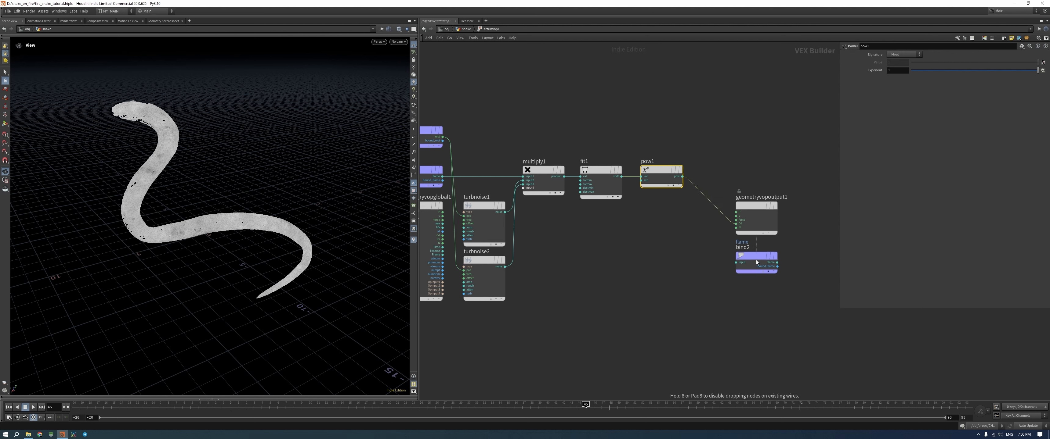
Try an exponent of 2 on pow1, check the contrast on the snake, and raise the exponent further
{"action": "middle_click_drag", "start_coordinate": [549, 244], "coordinate": [565, 241]}
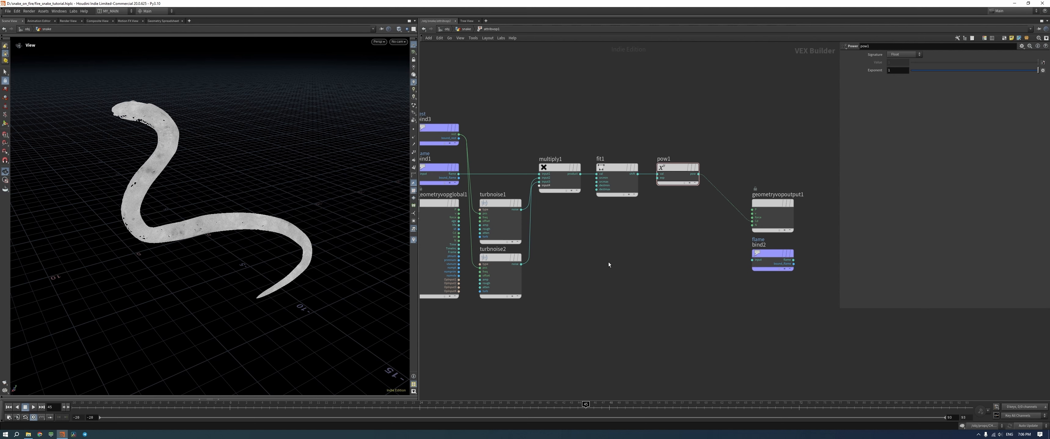
{"action": "left_click_drag", "start_coordinate": [663, 194], "coordinate": [774, 124]}
{"action": "type", "text": "2"}
{"action": "key", "text": "Return"}
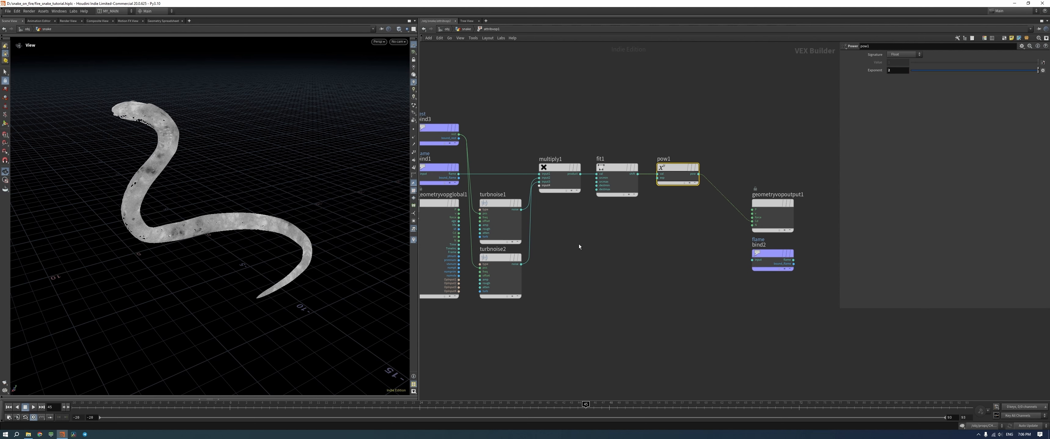
{"action": "left_click_drag", "start_coordinate": [220, 222], "coordinate": [204, 224]}
{"action": "left_click_drag", "start_coordinate": [896, 70], "coordinate": [705, 85]}
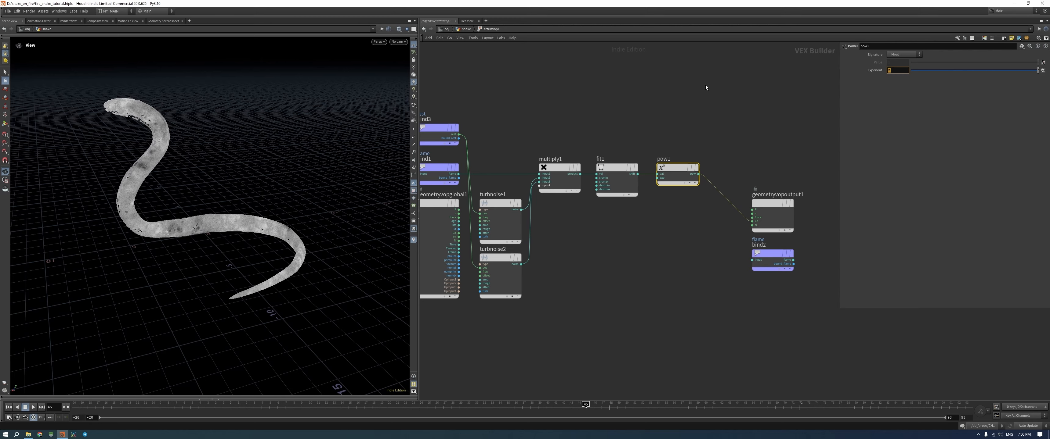
{"action": "key", "text": "Return"}
Save the scene and inspect the noise pattern on the snake's hood and body at an earlier frame
{"action": "left_click_drag", "start_coordinate": [310, 373], "coordinate": [538, 405]}
{"action": "left_click_drag", "start_coordinate": [134, 256], "coordinate": [209, 212]}
{"action": "key", "text": "ctrl+s"}
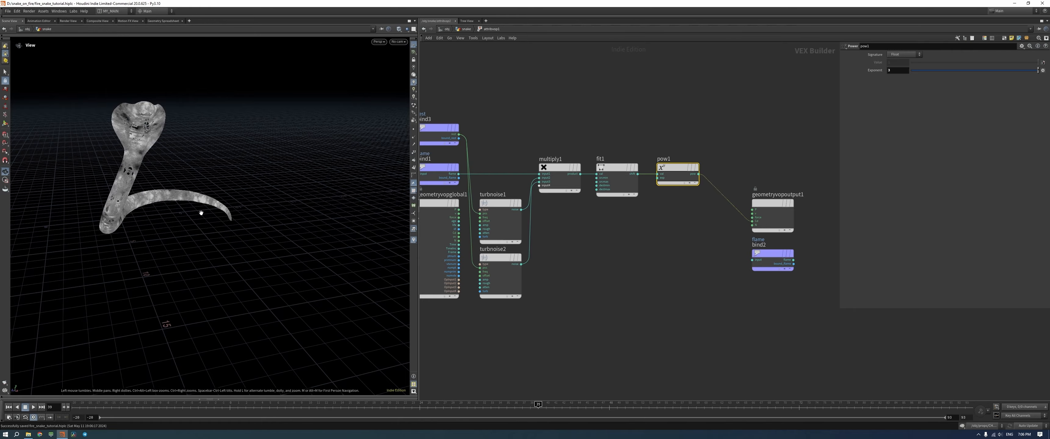
{"action": "middle_click_drag", "start_coordinate": [202, 211], "coordinate": [206, 220]}
{"action": "mouse_move", "coordinate": [207, 220]}
{"action": "left_mouse_down"}
{"action": "mouse_move", "coordinate": [105, 226]}
{"action": "mouse_move", "coordinate": [191, 229]}
{"action": "left_mouse_up"}
{"action": "right_click_drag", "start_coordinate": [192, 228], "coordinate": [220, 171]}
{"action": "middle_click_drag", "start_coordinate": [220, 171], "coordinate": [343, 163]}
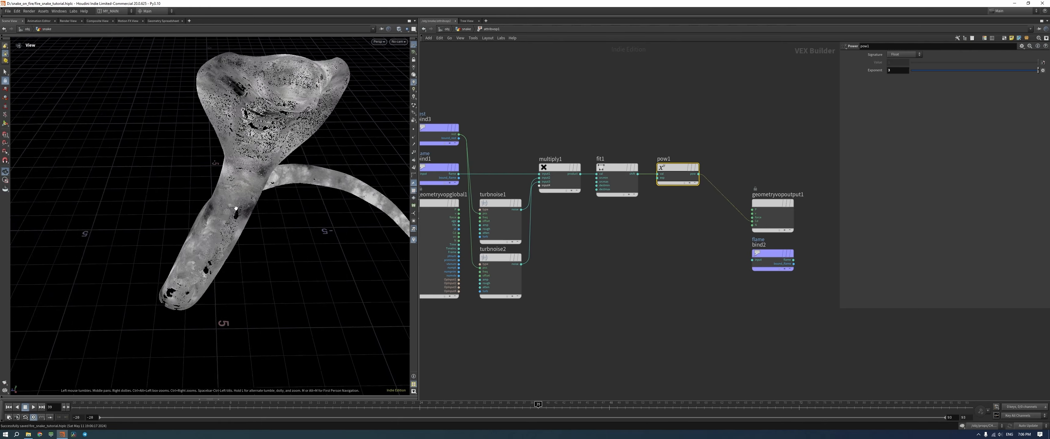
{"action": "left_click_drag", "start_coordinate": [343, 163], "coordinate": [185, 187]}
{"action": "right_click_drag", "start_coordinate": [184, 187], "coordinate": [270, 228]}
{"action": "middle_click_drag", "start_coordinate": [270, 228], "coordinate": [165, 197]}
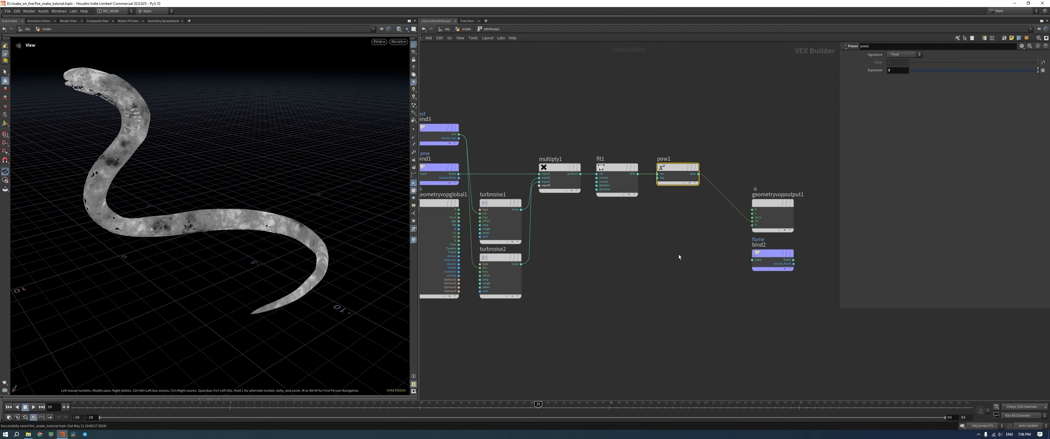
Route pow1 into the flame bind2 node instead of the geometry output's color, and return to the snake network
{"action": "scroll", "coordinate": [673, 250], "scroll_direction": "down", "scroll_amount": 2}
{"action": "middle_click_drag", "start_coordinate": [673, 249], "coordinate": [640, 253]}
{"action": "left_click_drag", "start_coordinate": [661, 190], "coordinate": [706, 261]}
{"action": "key", "text": "y"}
{"action": "left_click_drag", "start_coordinate": [698, 210], "coordinate": [695, 228]}
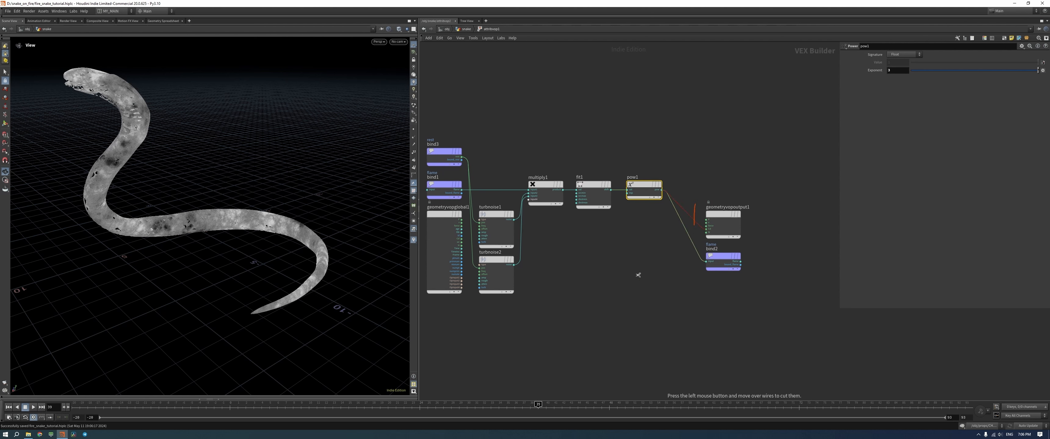
{"action": "left_click", "coordinate": [463, 29]}
{"action": "left_click", "coordinate": [569, 288]}
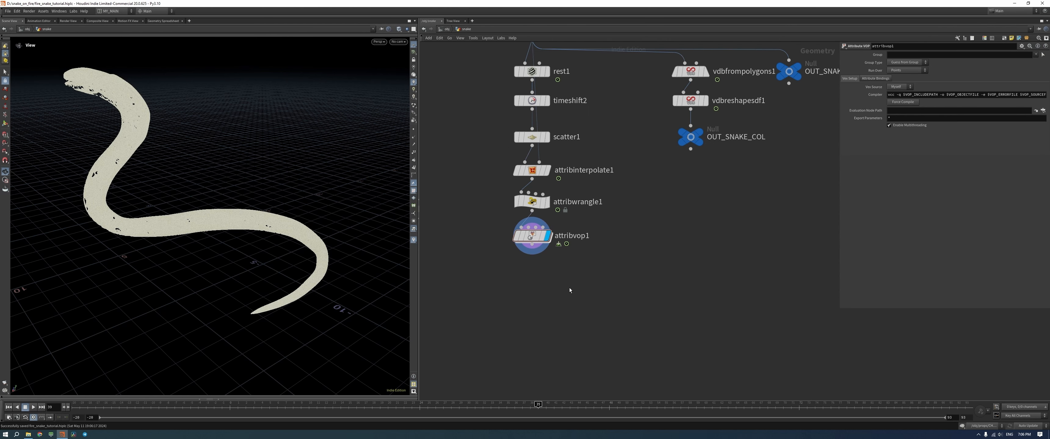
Add a Trail node and connect it below attribvop1
{"action": "middle_click_drag", "start_coordinate": [562, 291], "coordinate": [568, 278]}
{"action": "key", "text": "Tab"}
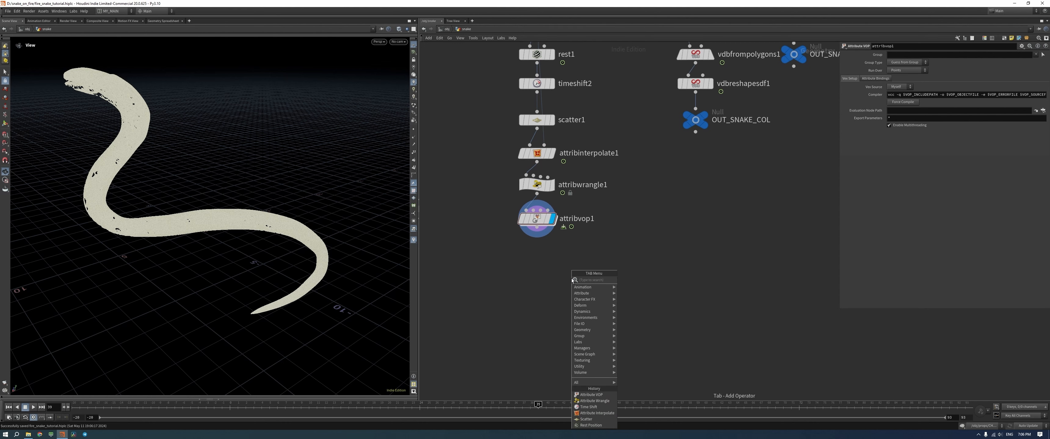
{"action": "type", "text": "tra"}
{"action": "key", "text": "Down"}
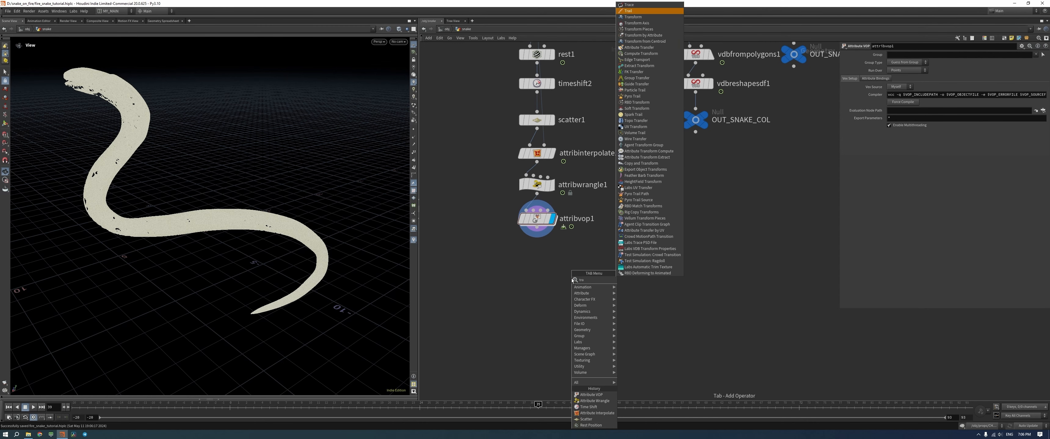
{"action": "key", "text": "Return"}
{"action": "left_click", "coordinate": [535, 256]}
{"action": "left_click_drag", "start_coordinate": [536, 228], "coordinate": [538, 257]}
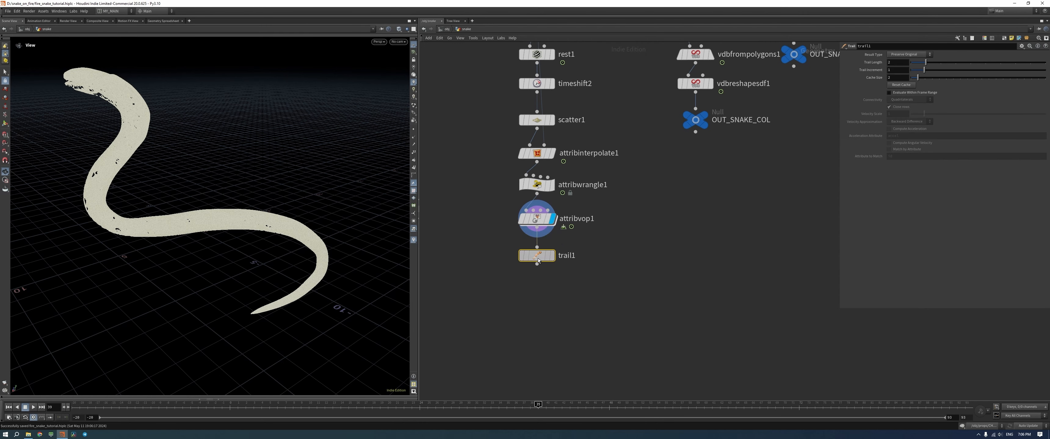
Display trail1 and set its result type to Compute Velocity
{"action": "left_click", "coordinate": [551, 258]}
{"action": "left_click", "coordinate": [909, 54]}
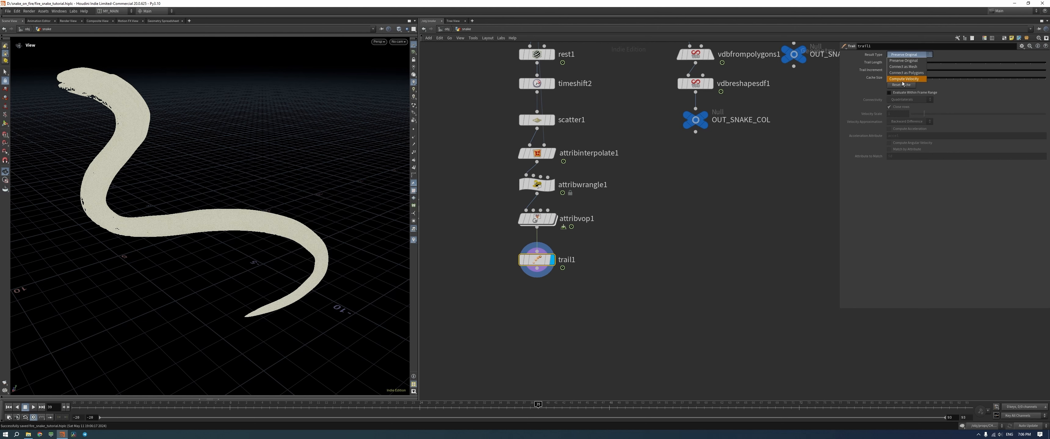
{"action": "left_click", "coordinate": [907, 80]}
{"action": "left_click_drag", "start_coordinate": [536, 259], "coordinate": [536, 251]}
Add a Point Velocity node below trail1 and display it
{"action": "key", "text": "Tab"}
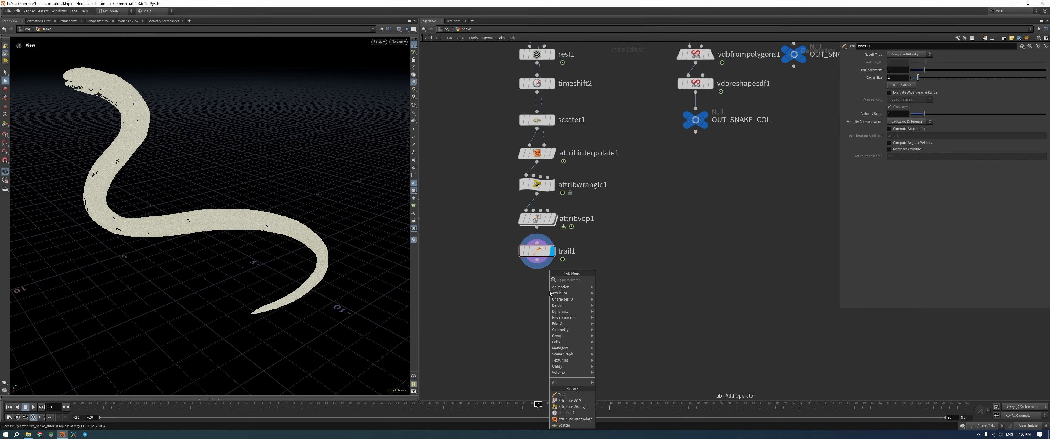
{"action": "type", "text": "poi"}
{"action": "key", "text": "Down"}
{"action": "key", "text": "Down"}
{"action": "key", "text": "Down"}
{"action": "key", "text": "Down"}
{"action": "key", "text": "Down"}
{"action": "key", "text": "Down"}
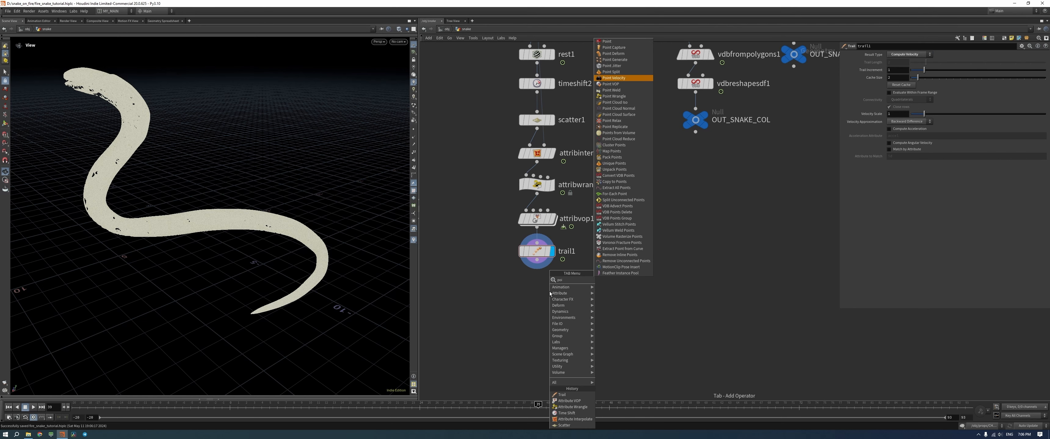
{"action": "key", "text": "Return"}
{"action": "left_click", "coordinate": [533, 275]}
{"action": "left_click_drag", "start_coordinate": [525, 302], "coordinate": [530, 291]}
{"action": "left_click", "coordinate": [552, 289]}
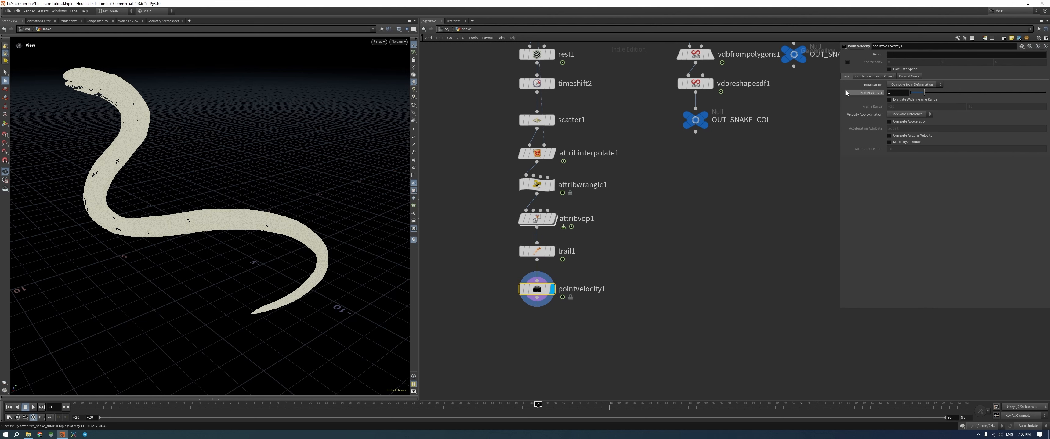
Change pointvelocity1's initialization mode, add curl noise, and inspect the velocity trails on the snake
{"action": "left_click", "coordinate": [913, 85]}
{"action": "left_click", "coordinate": [900, 98]}
{"action": "left_click", "coordinate": [863, 77]}
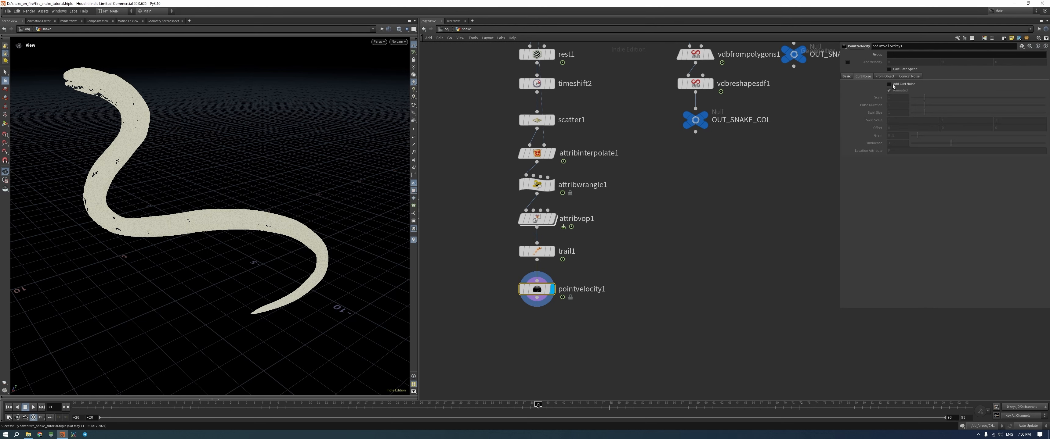
{"action": "left_click", "coordinate": [889, 84]}
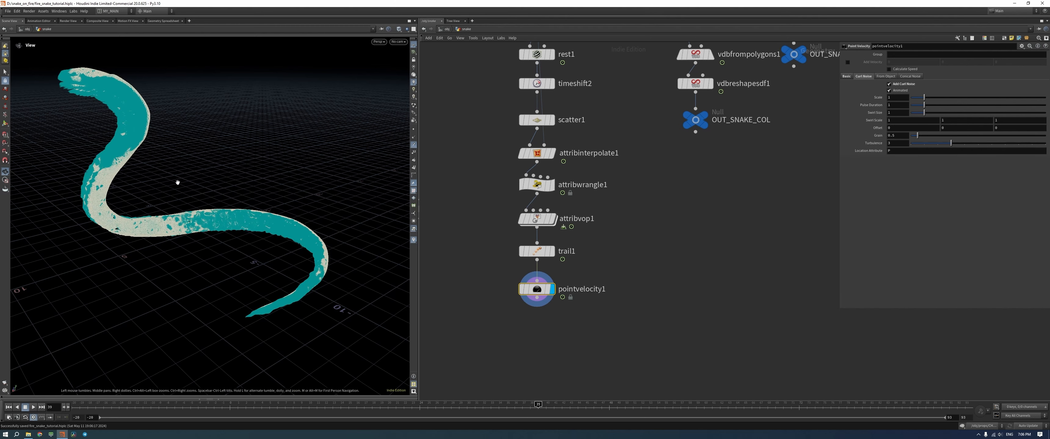
{"action": "left_click_drag", "start_coordinate": [176, 179], "coordinate": [171, 224]}
{"action": "right_click_drag", "start_coordinate": [170, 224], "coordinate": [134, 208]}
{"action": "middle_click_drag", "start_coordinate": [133, 208], "coordinate": [170, 202]}
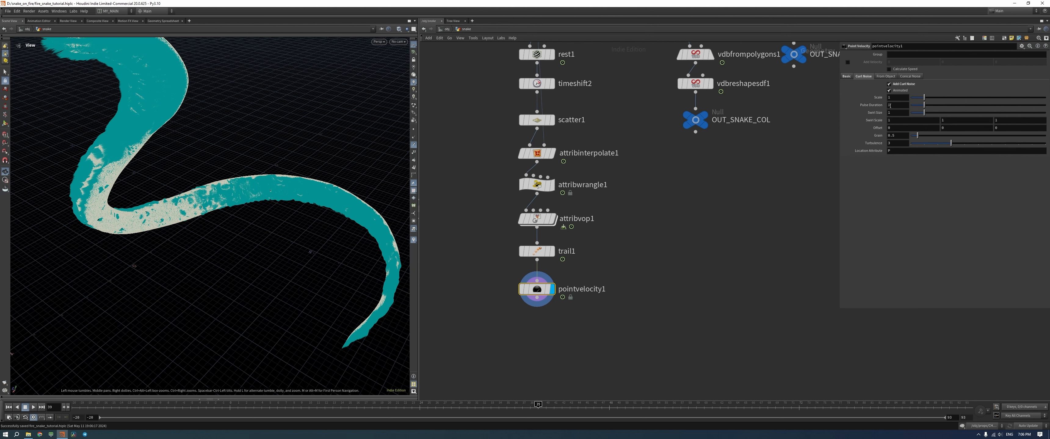
Set the curl noise's pulse duration to 0.6, swirl size to 1.3 and the value above turbulence to 0.65
{"action": "left_click_drag", "start_coordinate": [896, 105], "coordinate": [783, 114]}
{"action": "type", "text": "0.6"}
{"action": "key", "text": "Return"}
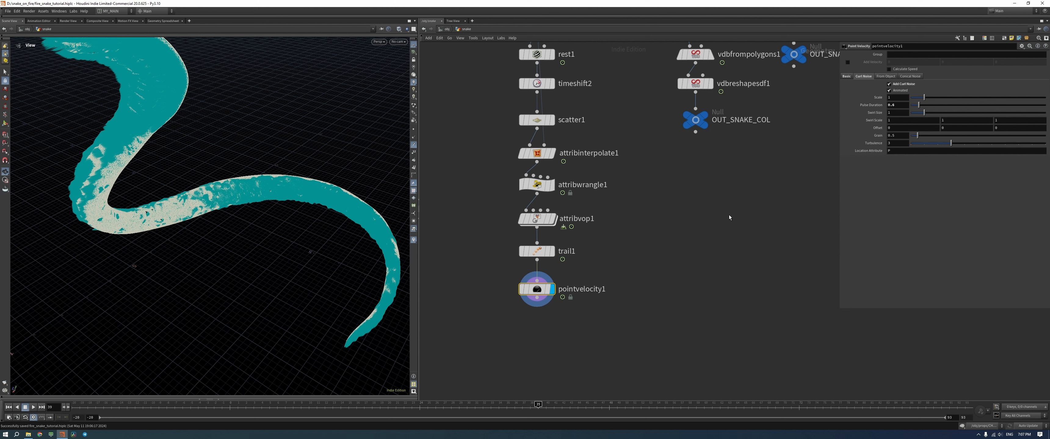
{"action": "left_click", "coordinate": [902, 113]}
{"action": "key", "text": "Return"}
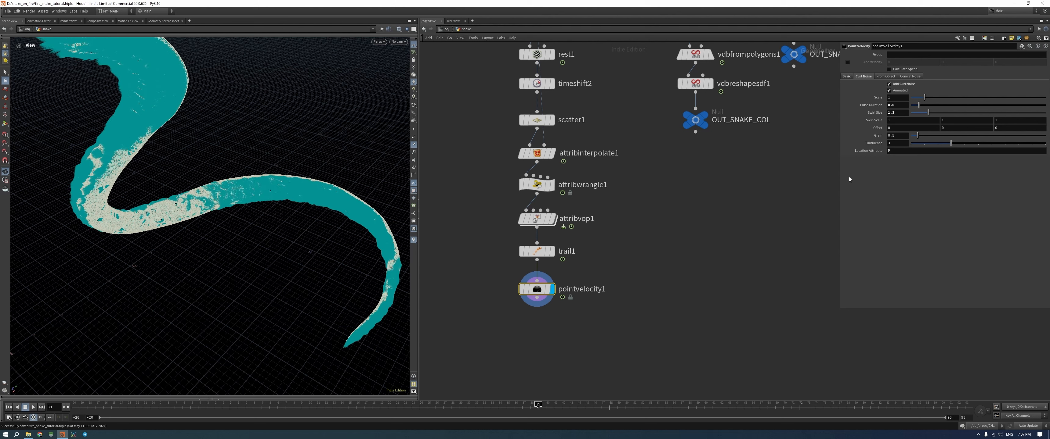
{"action": "left_click", "coordinate": [904, 136]}
{"action": "key", "text": "Return"}
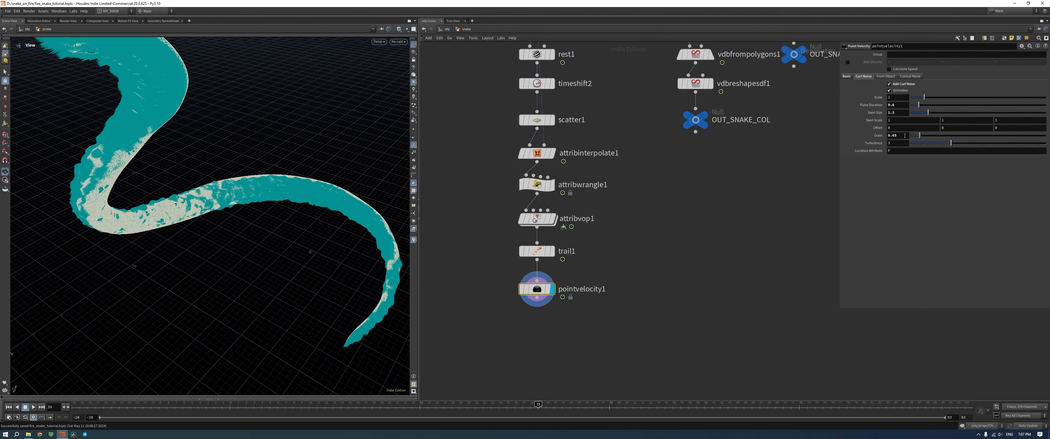
Examine the velocity trails on the snake at the first frame and during playback, and hide the trails
{"action": "left_click_drag", "start_coordinate": [212, 193], "coordinate": [295, 207]}
{"action": "key", "text": "ctrl+Up"}
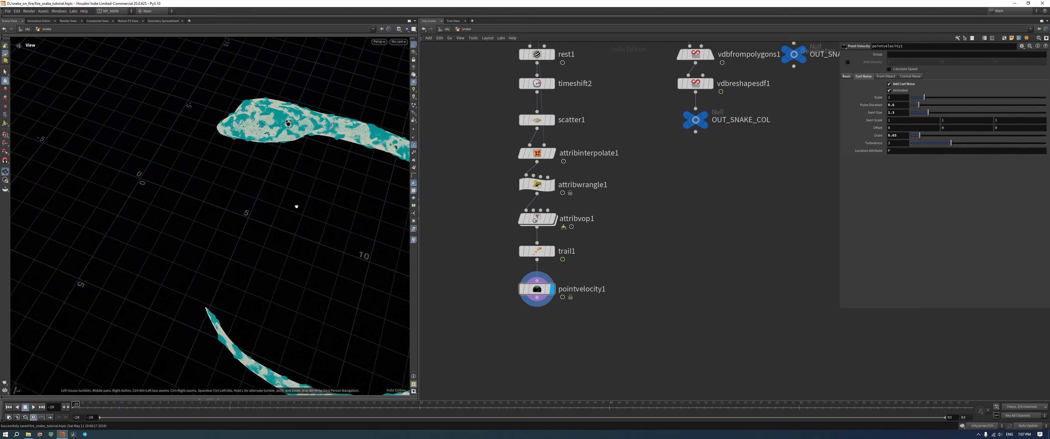
{"action": "middle_click_drag", "start_coordinate": [295, 206], "coordinate": [176, 191]}
{"action": "key", "text": "Up"}
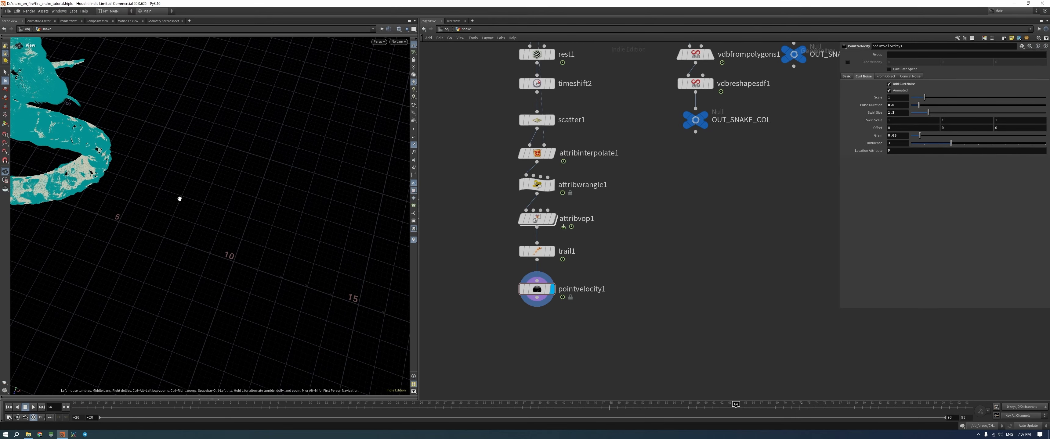
{"action": "middle_click_drag", "start_coordinate": [180, 156], "coordinate": [310, 123]}
{"action": "right_click_drag", "start_coordinate": [205, 157], "coordinate": [307, 58]}
{"action": "middle_click_drag", "start_coordinate": [307, 58], "coordinate": [216, 137]}
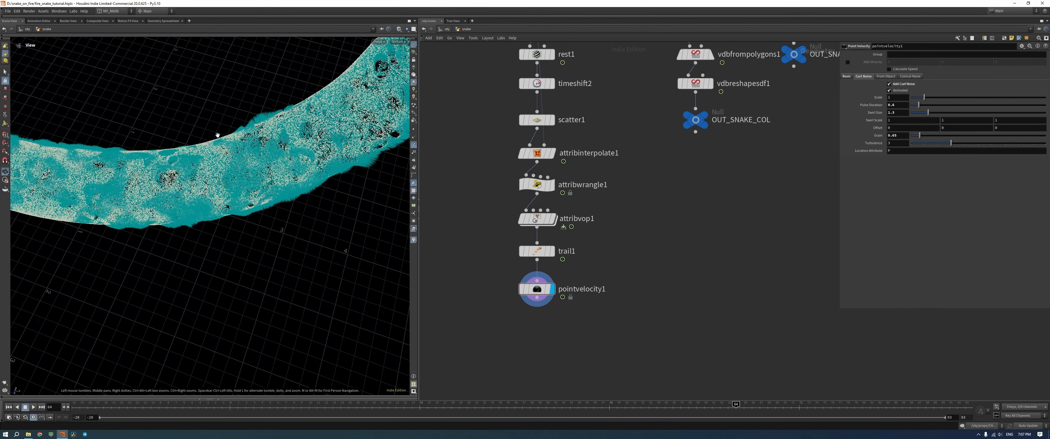
{"action": "right_click_drag", "start_coordinate": [215, 136], "coordinate": [184, 150]}
{"action": "middle_click_drag", "start_coordinate": [185, 151], "coordinate": [184, 183]}
{"action": "left_click", "coordinate": [413, 146]}
{"action": "left_click_drag", "start_coordinate": [292, 184], "coordinate": [196, 146]}
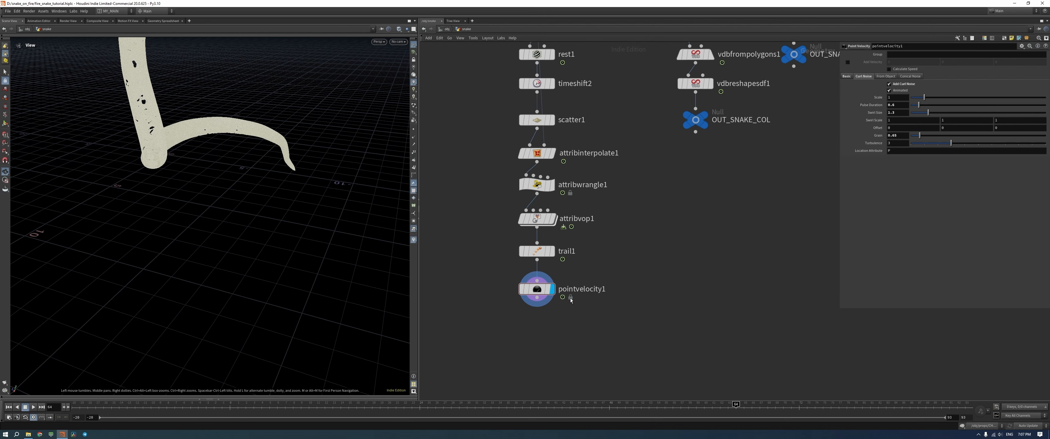
Add a Volume Rasterize Attributes node and connect it below pointvelocity1
{"action": "middle_click_drag", "start_coordinate": [570, 301], "coordinate": [585, 220]}
{"action": "key", "text": "Tab"}
{"action": "type", "text": "volr"}
{"action": "key", "text": "Down"}
{"action": "key", "text": "Down"}
{"action": "key", "text": "Return"}
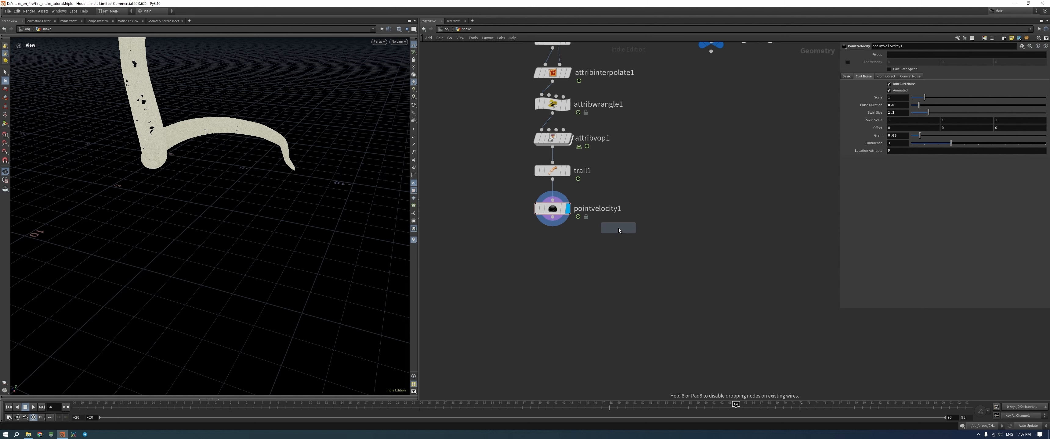
{"action": "left_click", "coordinate": [563, 263]}
{"action": "left_click_drag", "start_coordinate": [562, 264], "coordinate": [552, 248]}
{"action": "scroll", "coordinate": [261, 163], "scroll_direction": "down", "scroll_amount": 3}
{"action": "middle_click_drag", "start_coordinate": [245, 174], "coordinate": [250, 216]}
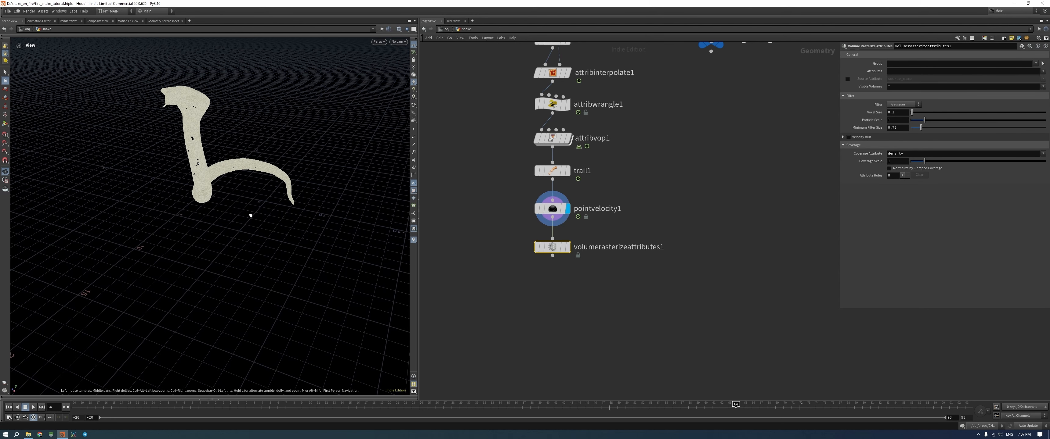
Set the rasterize node's voxel size and particle scale to 0.035 and choose flame and v as the attributes
{"action": "left_click", "coordinate": [901, 112]}
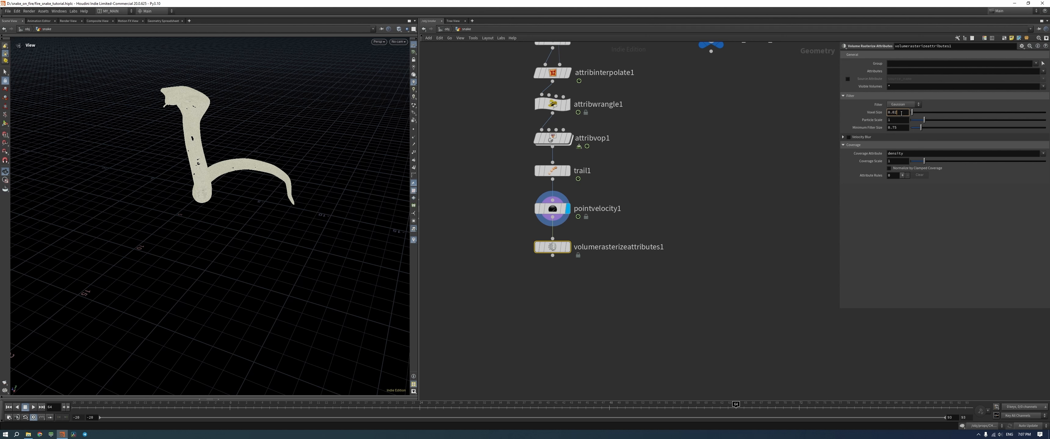
{"action": "left_click", "coordinate": [900, 121]}
{"action": "key", "text": "Return"}
{"action": "left_click", "coordinate": [1044, 71]}
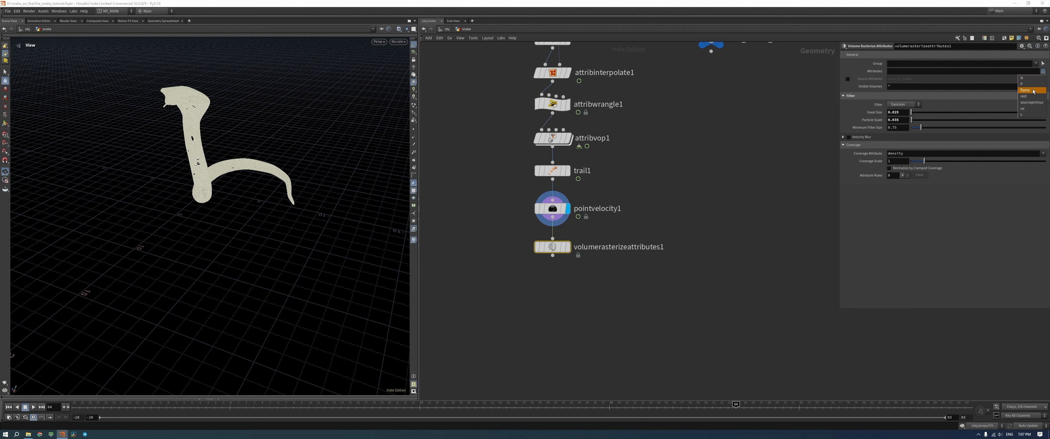
{"action": "left_click", "coordinate": [1042, 82]}
{"action": "left_click", "coordinate": [1043, 71]}
{"action": "left_click", "coordinate": [1031, 115]}
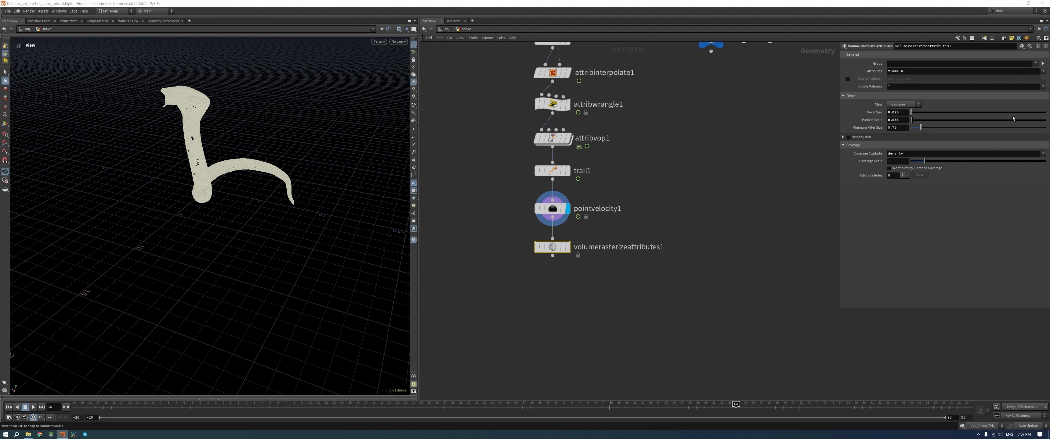
Display volumerasterizeattributes1 and inspect the rasterized snake volume from several angles
{"action": "left_click", "coordinate": [567, 247]}
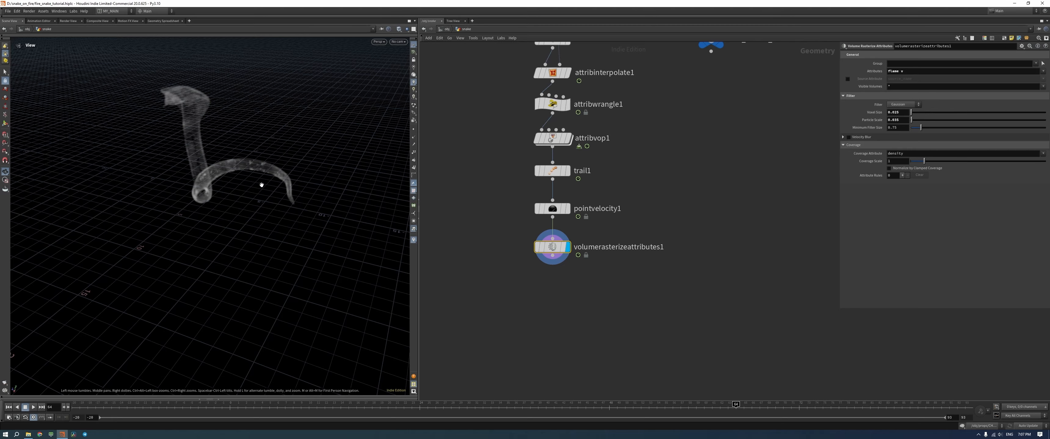
{"action": "left_click_drag", "start_coordinate": [227, 180], "coordinate": [187, 175]}
{"action": "mouse_move", "coordinate": [187, 176]}
{"action": "right_mouse_down"}
{"action": "mouse_move", "coordinate": [269, 134]}
{"action": "mouse_move", "coordinate": [202, 184]}
{"action": "right_mouse_up"}
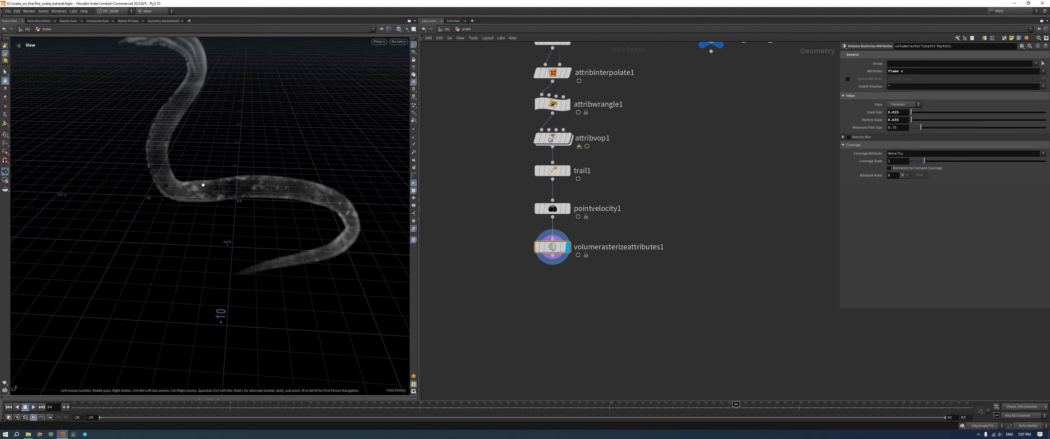
{"action": "mouse_move", "coordinate": [201, 183]}
{"action": "left_mouse_down"}
{"action": "mouse_move", "coordinate": [194, 141]}
{"action": "mouse_move", "coordinate": [180, 167]}
{"action": "mouse_move", "coordinate": [212, 181]}
{"action": "left_mouse_up"}
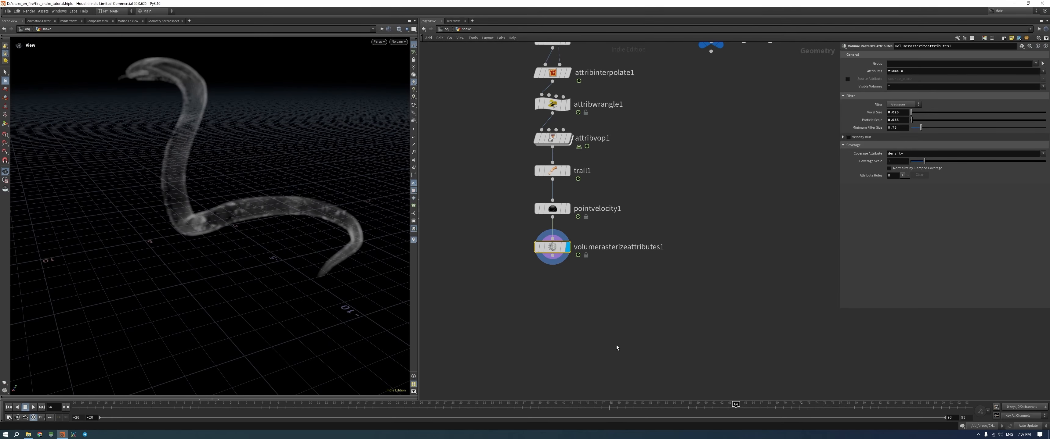
Add a File Cache node and place it directly below volumerasterizeattributes1
{"action": "key", "text": "Tab"}
{"action": "type", "text": "fire"}
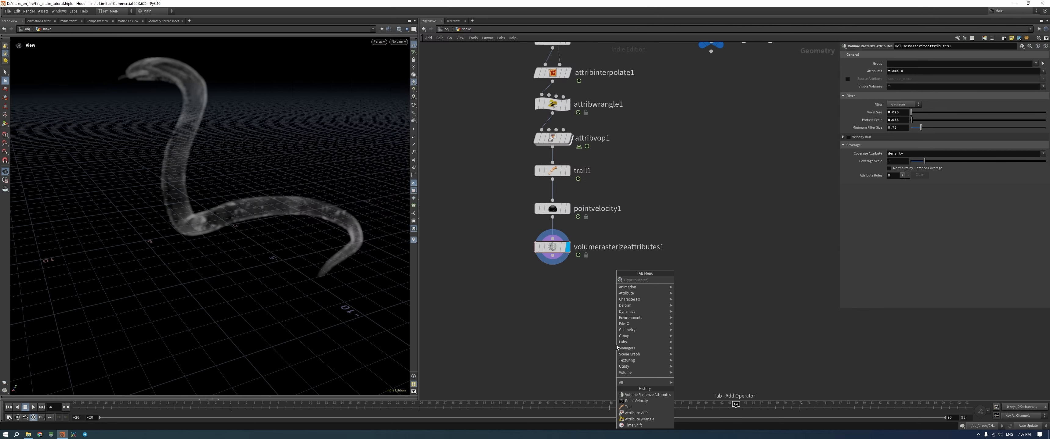
{"action": "key", "text": "Return"}
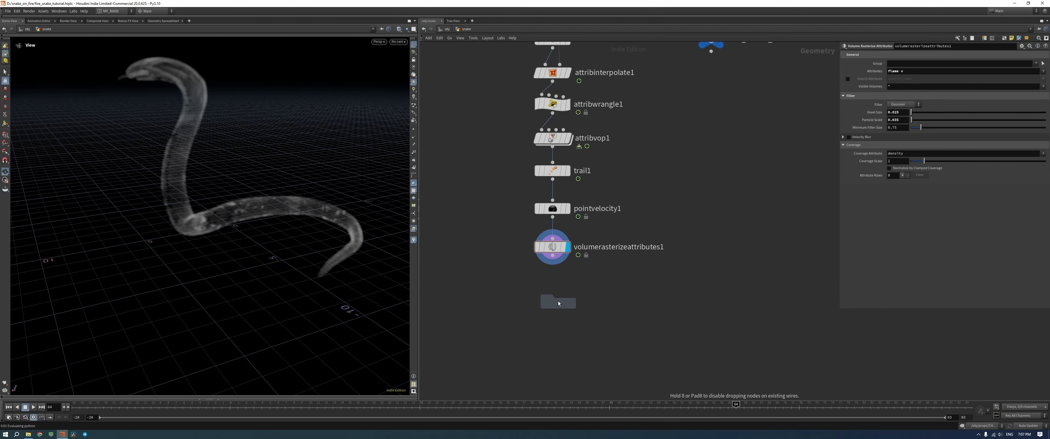
{"action": "left_click", "coordinate": [556, 299]}
{"action": "left_click_drag", "start_coordinate": [554, 295], "coordinate": [554, 282]}
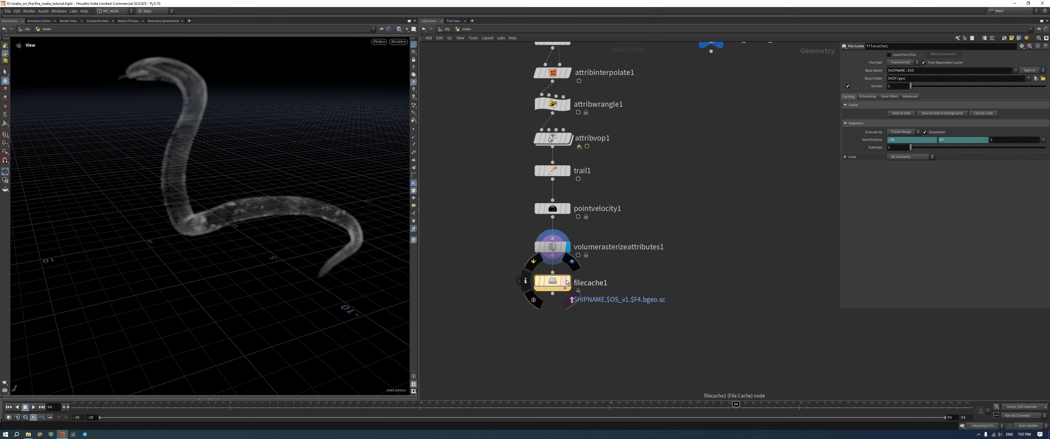
Make filecache1 load from disk, set its file format to vdb and turn off versioning
{"action": "left_click", "coordinate": [889, 55]}
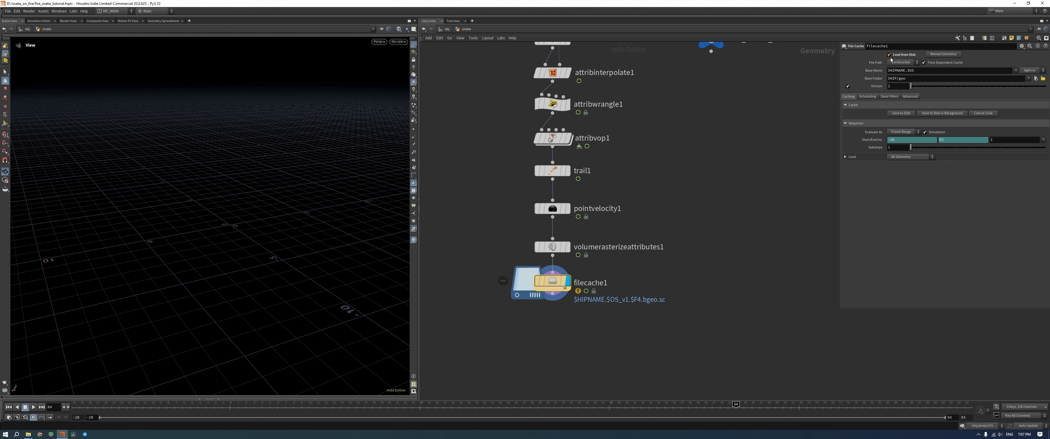
{"action": "left_click", "coordinate": [1031, 70]}
{"action": "left_click", "coordinate": [1025, 85]}
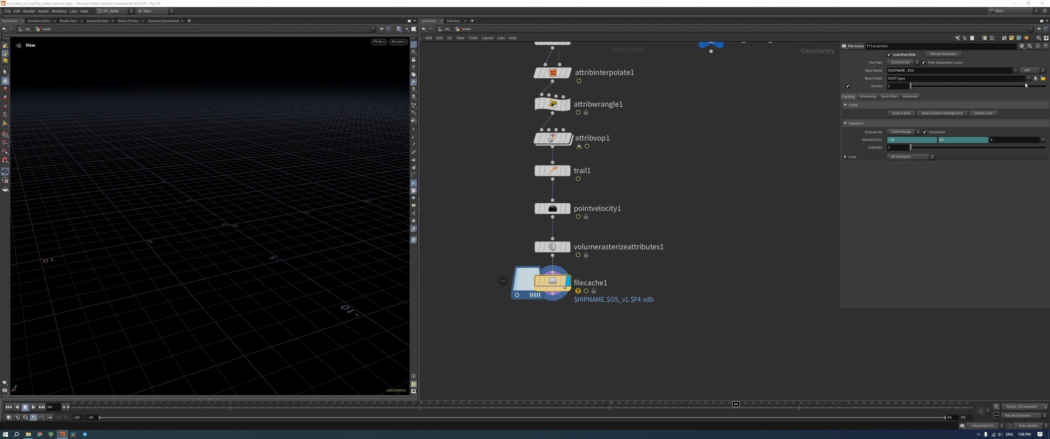
{"action": "left_click", "coordinate": [848, 86]}
Set the file cache's base folder to $HIP/cache/src/
{"action": "left_click", "coordinate": [934, 79]}
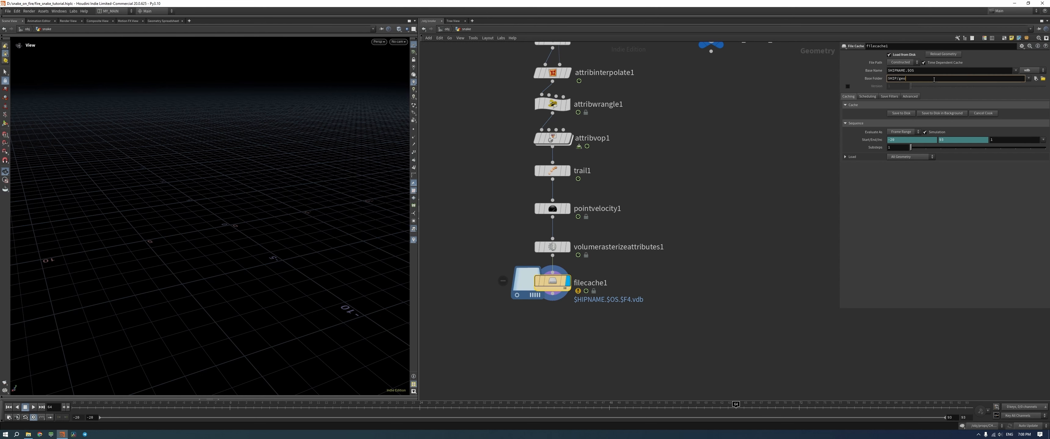
{"action": "key", "text": "BackSpace"}
{"action": "key", "text": "Down"}
{"action": "key", "text": "Down"}
{"action": "key", "text": "Down"}
{"action": "key", "text": "Return"}
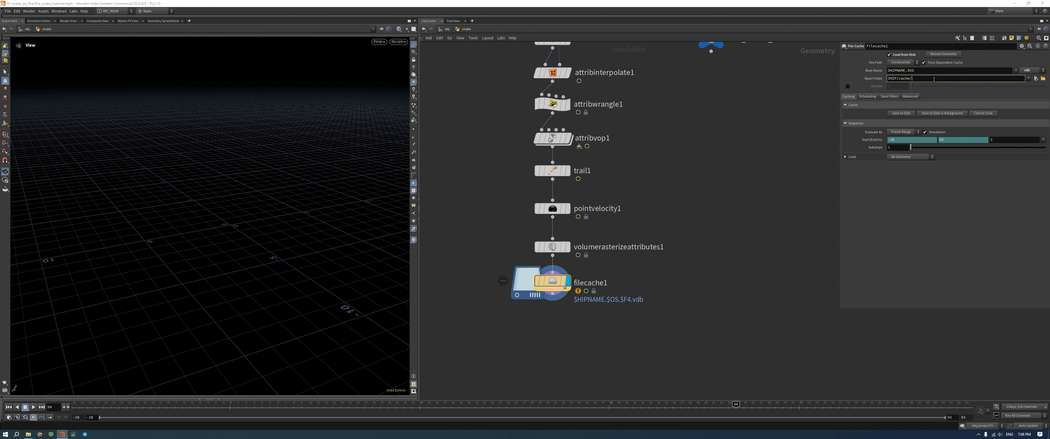
{"action": "type", "text": "/"}
{"action": "key", "text": "Down"}
{"action": "key", "text": "Down"}
{"action": "key", "text": "Down"}
{"action": "key", "text": "Return"}
{"action": "type", "text": "/"}
Set the file cache's base name to snake_src, keeping it out of the base folder path, and save the cache to disk
{"action": "key", "text": "Down"}
{"action": "key", "text": "Down"}
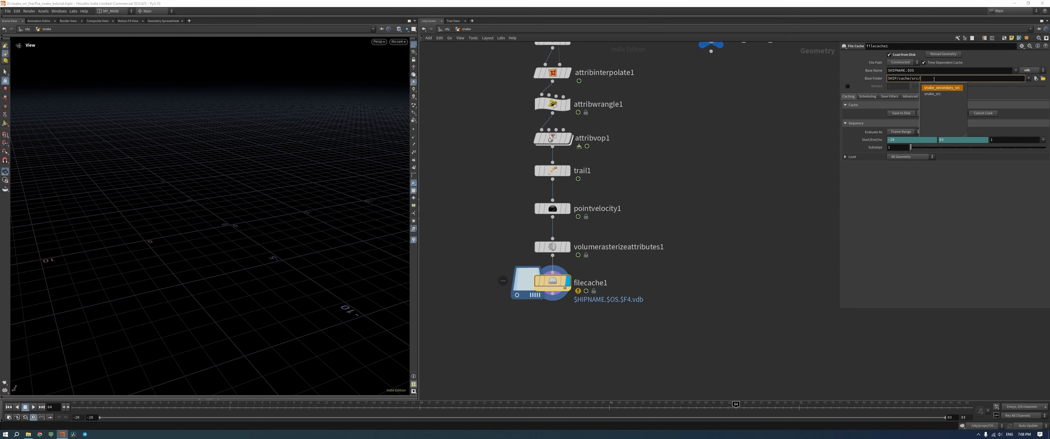
{"action": "key", "text": "Return"}
{"action": "type", "text": "/"}
{"action": "key", "text": "BackSpace"}
{"action": "key", "text": "BackSpace"}
{"action": "key", "text": "BackSpace"}
{"action": "key", "text": "BackSpace"}
{"action": "key", "text": "BackSpace"}
{"action": "key", "text": "BackSpace"}
{"action": "key", "text": "BackSpace"}
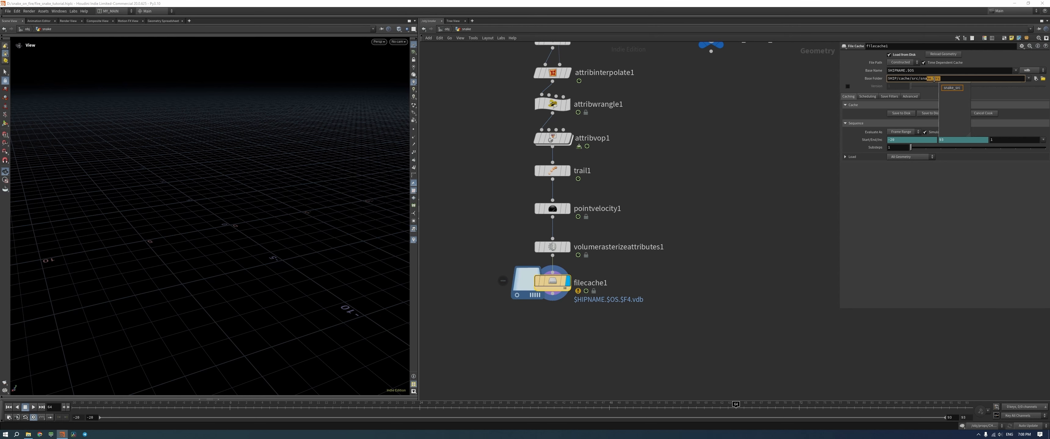
{"action": "key", "text": "ctrl+x"}
{"action": "left_click_drag", "start_coordinate": [918, 71], "coordinate": [792, 78]}
{"action": "key", "text": "ctrl+v"}
{"action": "key", "text": "Return"}
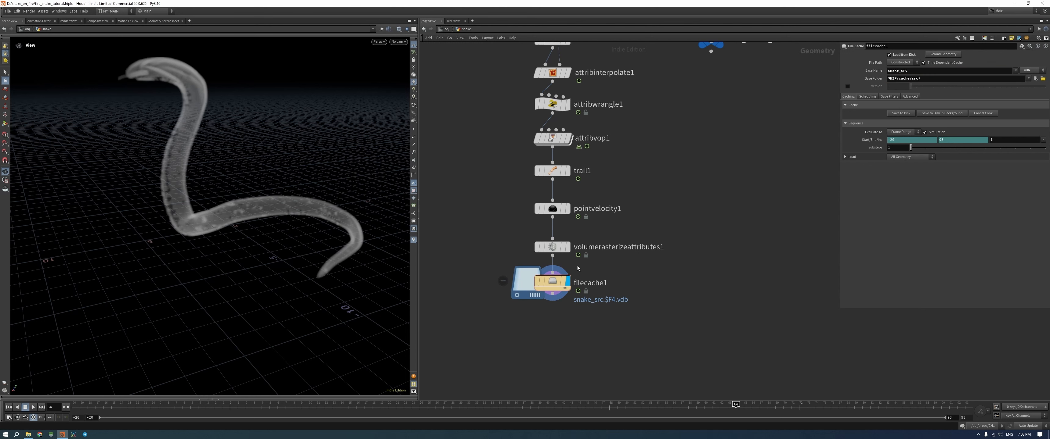
{"action": "left_click", "coordinate": [899, 114]}
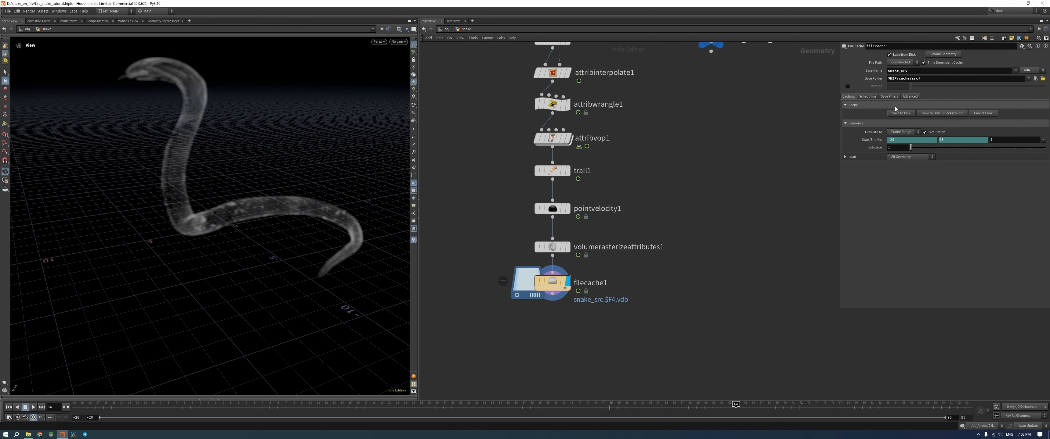
Duplicate the OUT_SNAKE_COL null below filecache1 and connect it to the cache's output
{"action": "key", "text": "Tab"}
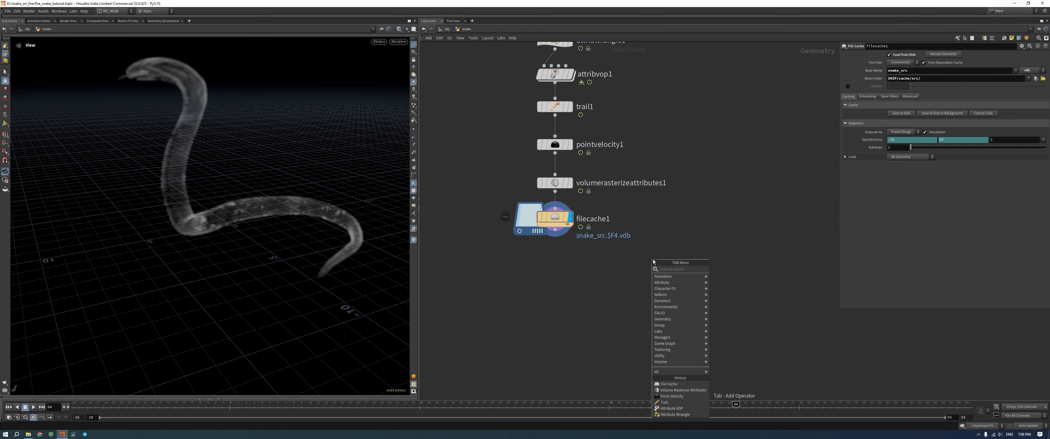
{"action": "key", "text": "Escape"}
{"action": "scroll", "coordinate": [655, 260], "scroll_direction": "down", "scroll_amount": 4}
{"action": "middle_click_drag", "start_coordinate": [689, 162], "coordinate": [679, 185]}
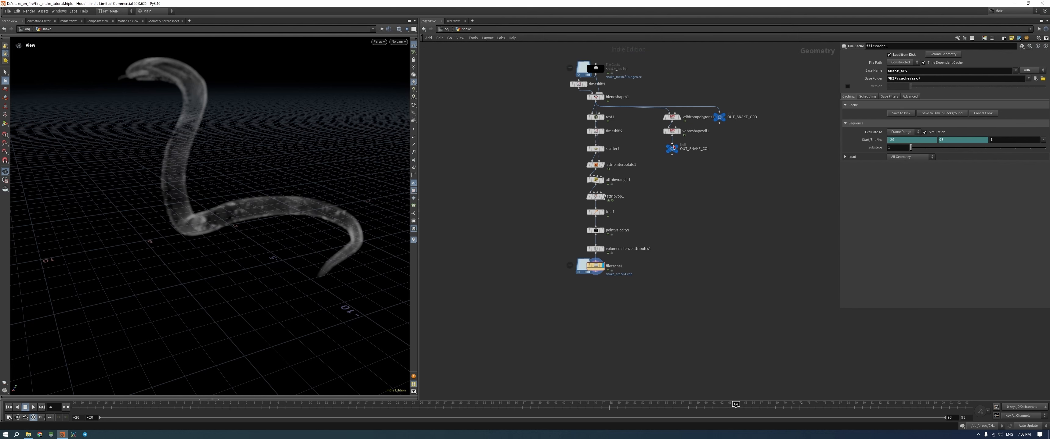
{"action": "left_click", "coordinate": [672, 143]}
{"action": "key", "text": "Escape"}
{"action": "scroll", "coordinate": [681, 146], "scroll_direction": "up", "scroll_amount": 3}
{"action": "left_click", "coordinate": [666, 142]}
{"action": "left_click", "coordinate": [666, 128]}
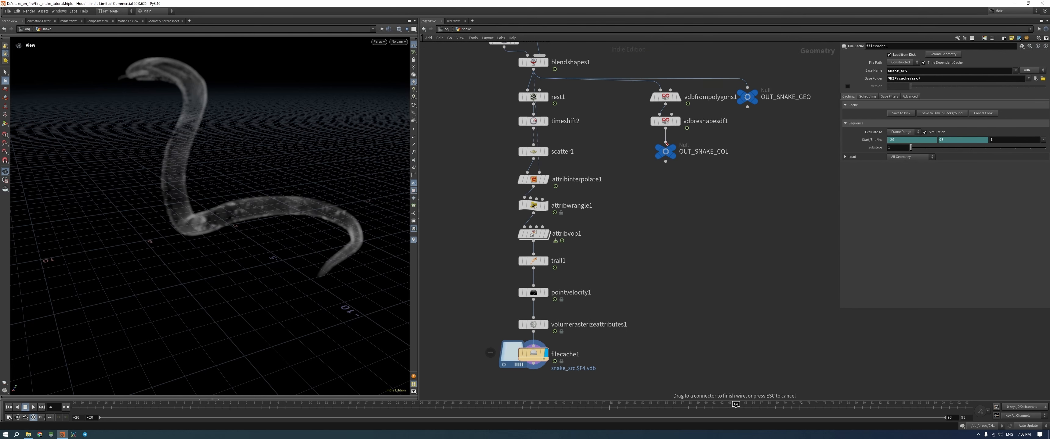
{"action": "scroll", "coordinate": [666, 176], "scroll_direction": "down", "scroll_amount": 2}
{"action": "left_click_drag", "start_coordinate": [665, 159], "coordinate": [545, 319], "text": "alt"}
{"action": "scroll", "coordinate": [593, 329], "scroll_direction": "up", "scroll_amount": 3}
{"action": "left_click", "coordinate": [546, 268]}
{"action": "left_click", "coordinate": [545, 315]}
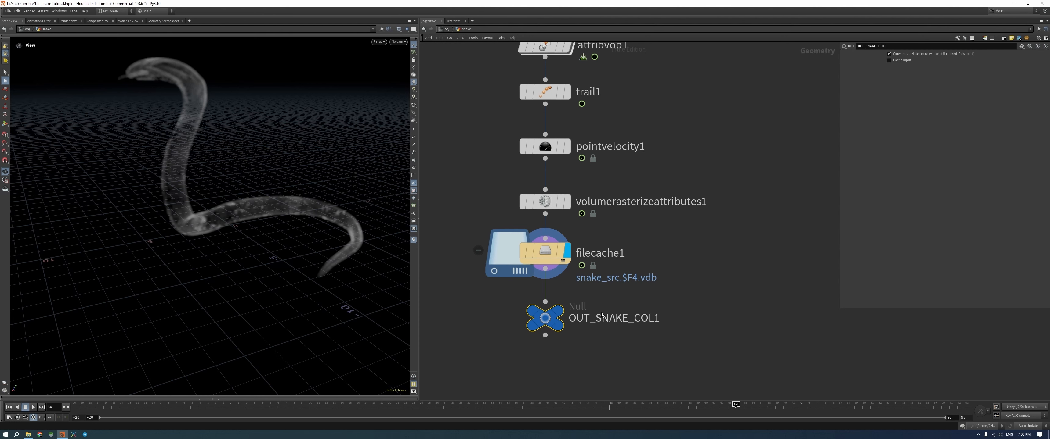
Rename the duplicated null as OUT_FIRE_MAIN_SRC
{"action": "left_click", "coordinate": [652, 318]}
{"action": "key", "text": "BackSpace"}
{"action": "key", "text": "BackSpace"}
{"action": "key", "text": "BackSpace"}
{"action": "key", "text": "BackSpace"}
{"action": "key", "text": "BackSpace"}
{"action": "key", "text": "BackSpace"}
{"action": "key", "text": "BackSpace"}
{"action": "key", "text": "BackSpace"}
{"action": "key", "text": "BackSpace"}
{"action": "key", "text": "BackSpace"}
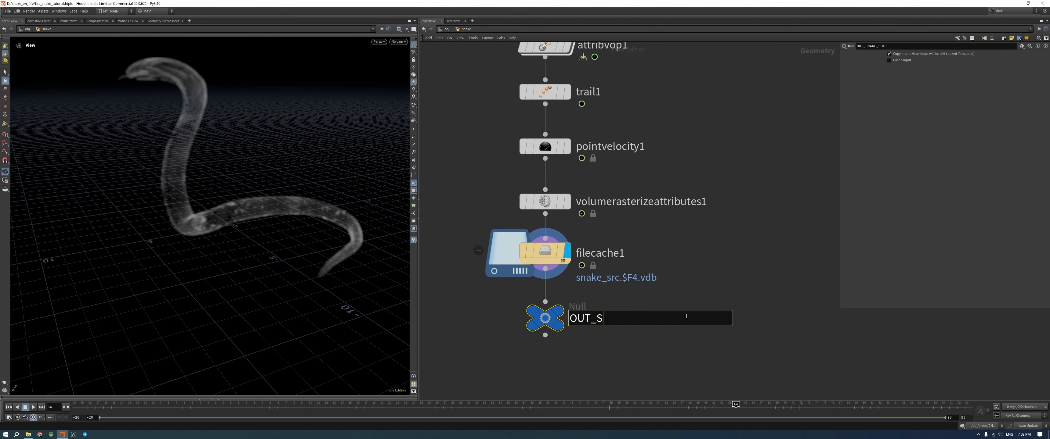
{"action": "type", "text": "FIRE_MAIN_SRC"}
{"action": "key", "text": "Return"}
{"action": "scroll", "coordinate": [693, 302], "scroll_direction": "down", "scroll_amount": 2}
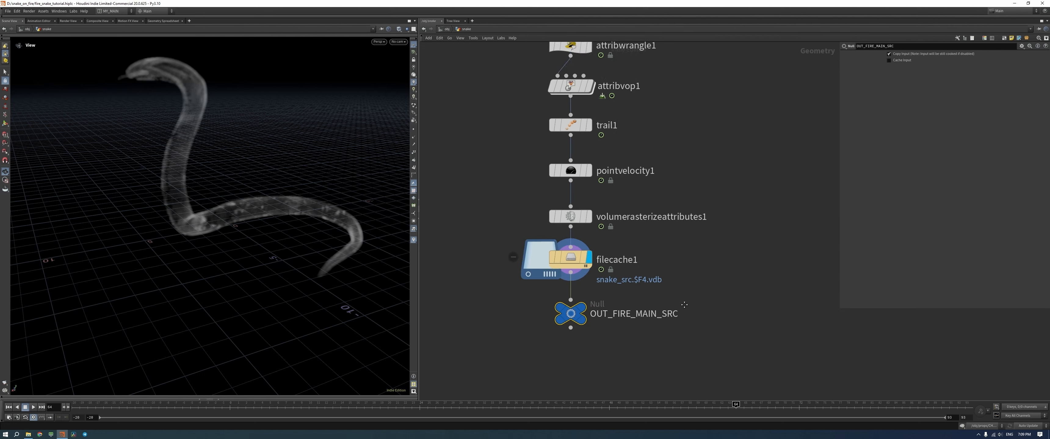
Add a DOP Network below OUT_FIRE_MAIN_SRC, with the null connected to its first input
{"action": "key", "text": "Tab"}
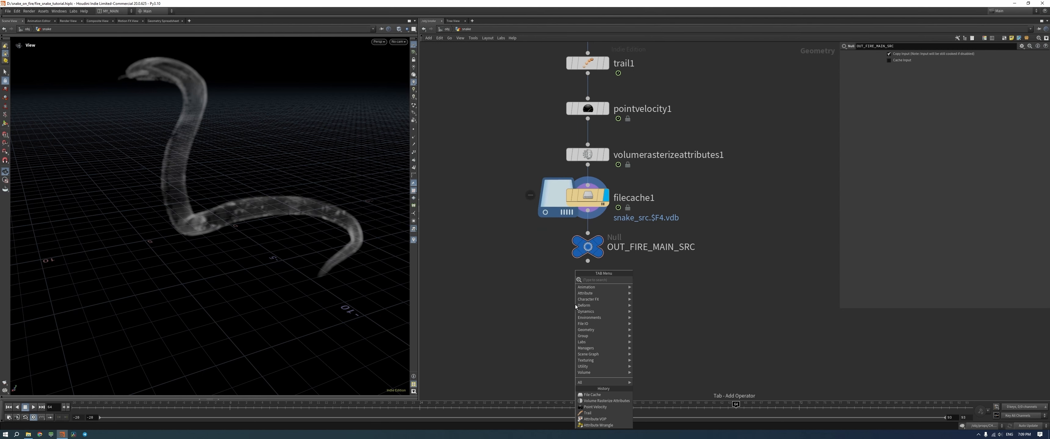
{"action": "type", "text": "dop"}
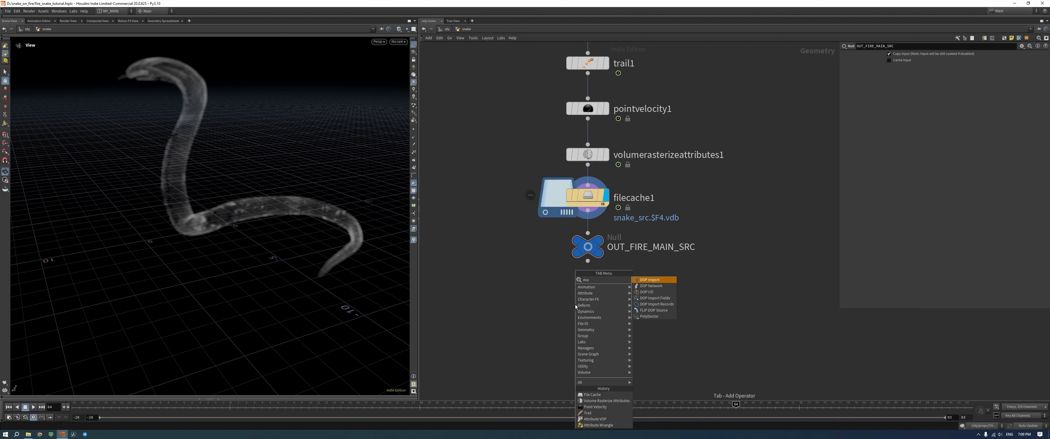
{"action": "key", "text": "Return"}
{"action": "left_click", "coordinate": [586, 307]}
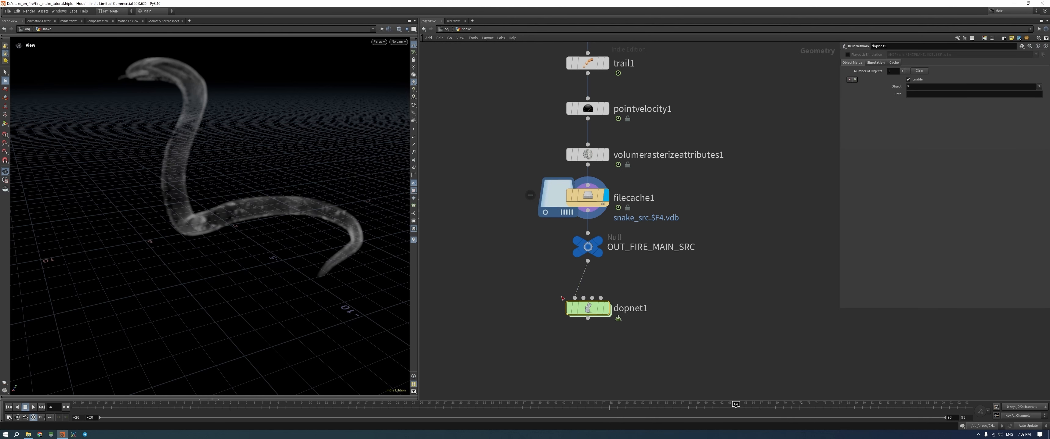
Rename the DOP network as FIRE_SRC and move it closer to the null above
{"action": "double_click", "coordinate": [622, 308]}
{"action": "type", "text": "FIRE"}
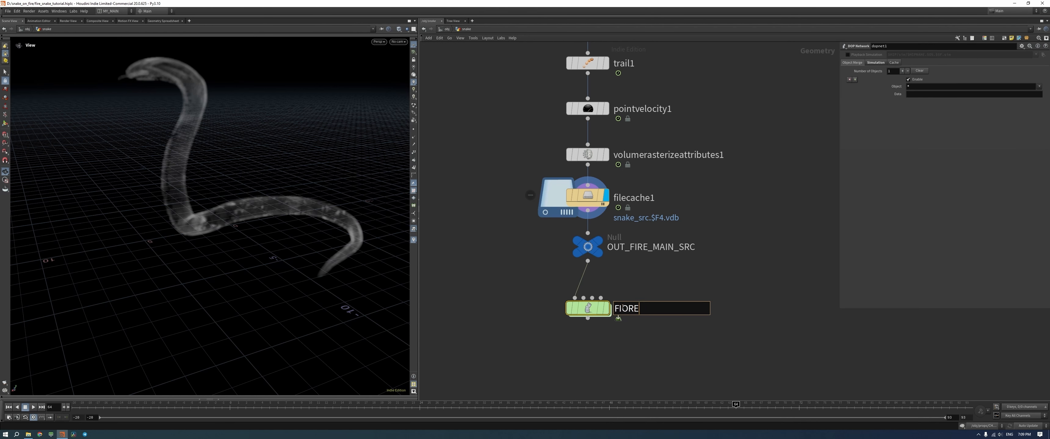
{"action": "type", "text": "_SRC"}
{"action": "key", "text": "Return"}
{"action": "left_click_drag", "start_coordinate": [592, 313], "coordinate": [591, 300]}
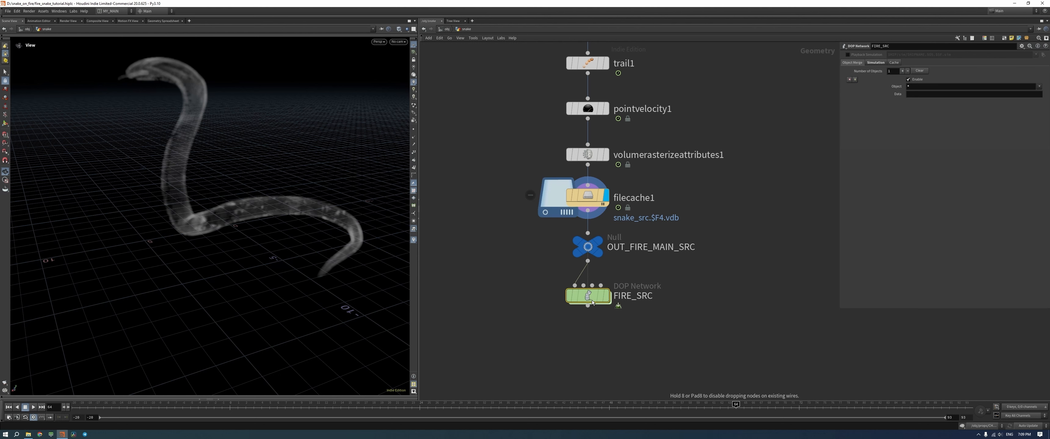
Display FIRE_SRC, look inside its network and return to the snake level
{"action": "left_click", "coordinate": [605, 298]}
{"action": "double_click", "coordinate": [593, 301]}
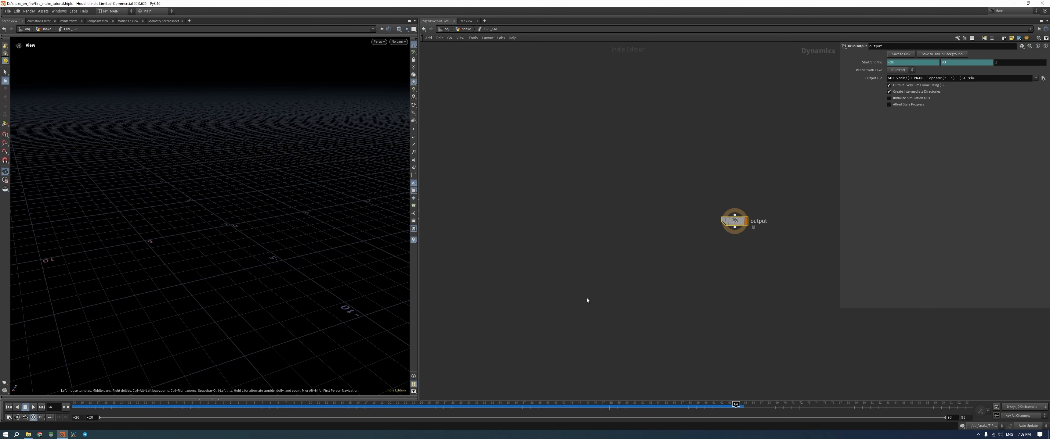
{"action": "key", "text": "ctrl+Up"}
{"action": "left_click", "coordinate": [464, 29]}
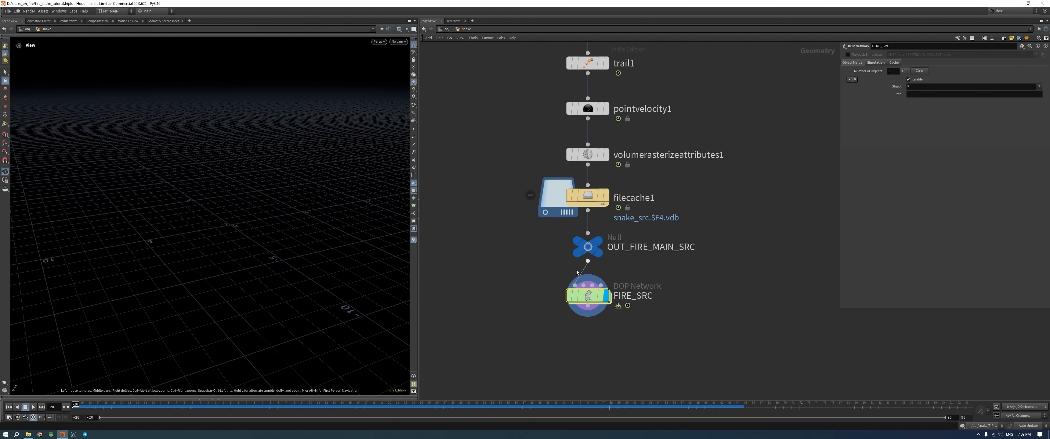
Set FIRE_SRC's cache memory to 10000 MB and open its simulation settings
{"action": "left_click", "coordinate": [893, 62]}
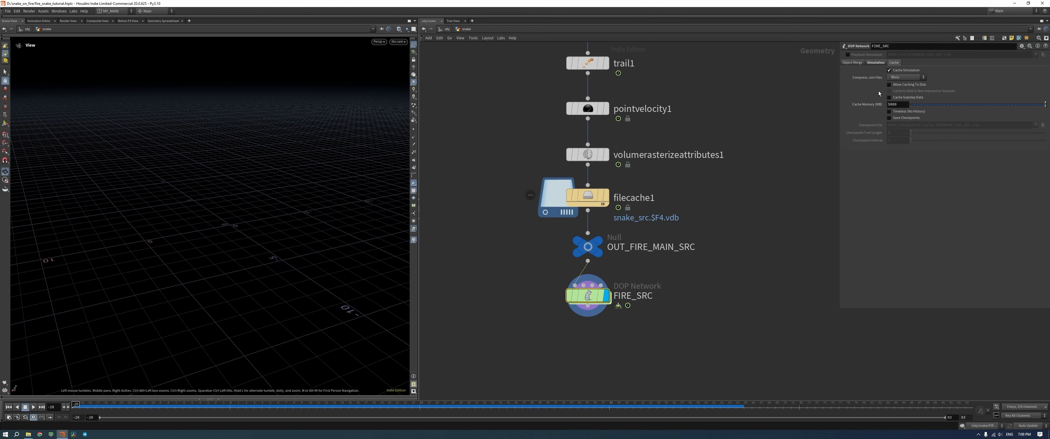
{"action": "double_click", "coordinate": [898, 104]}
{"action": "type", "text": "1"}
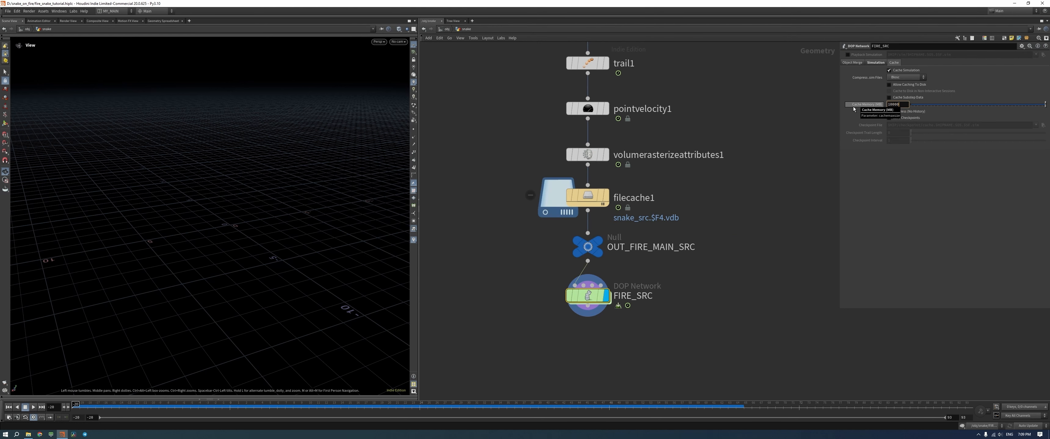
{"action": "type", "text": "0000"}
{"action": "key", "text": "Return"}
{"action": "left_click", "coordinate": [874, 62]}
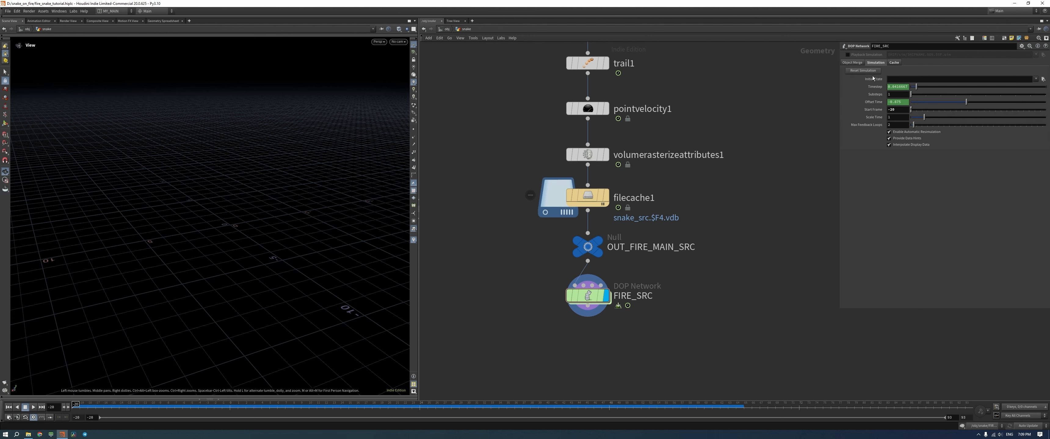
Inside the FIRE_SRC network, add a Pyro Solver (Sparse) above the output node and connect it to the output
{"action": "double_click", "coordinate": [588, 298]}
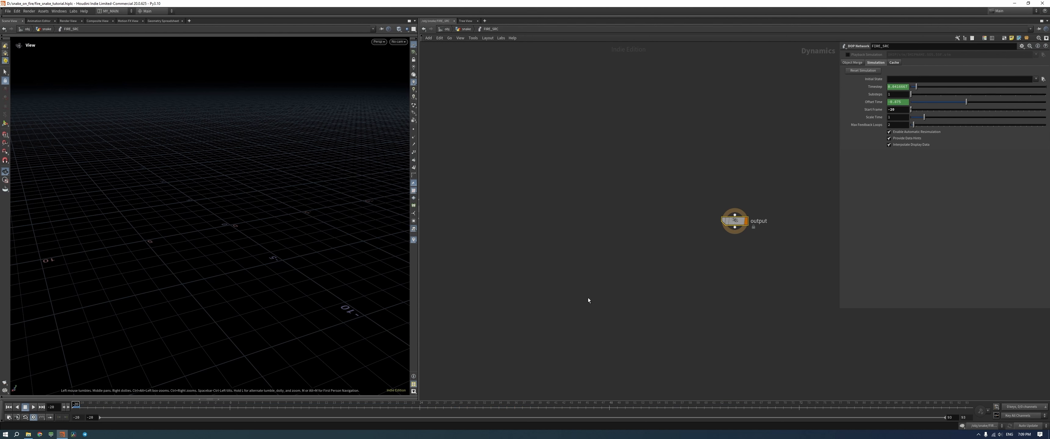
{"action": "middle_click_drag", "start_coordinate": [534, 264], "coordinate": [535, 316]}
{"action": "middle_click_drag", "start_coordinate": [546, 233], "coordinate": [547, 204]}
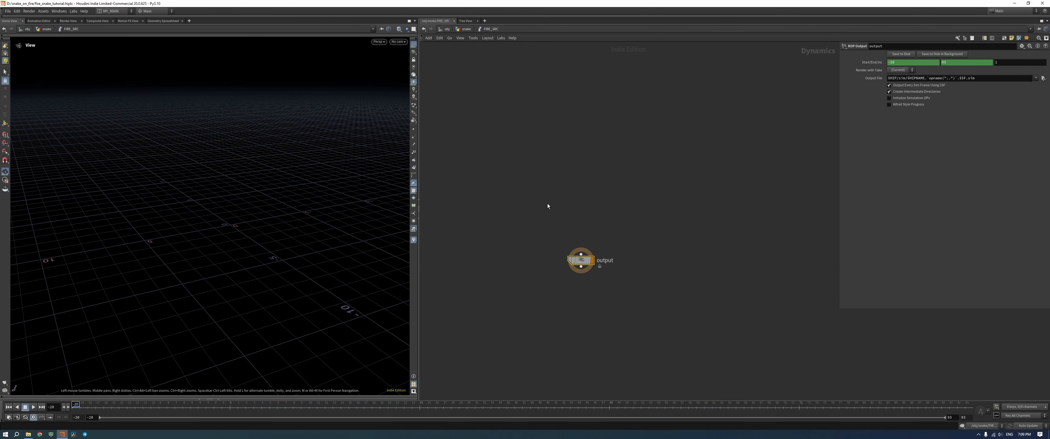
{"action": "key", "text": "Tab"}
{"action": "type", "text": "py"}
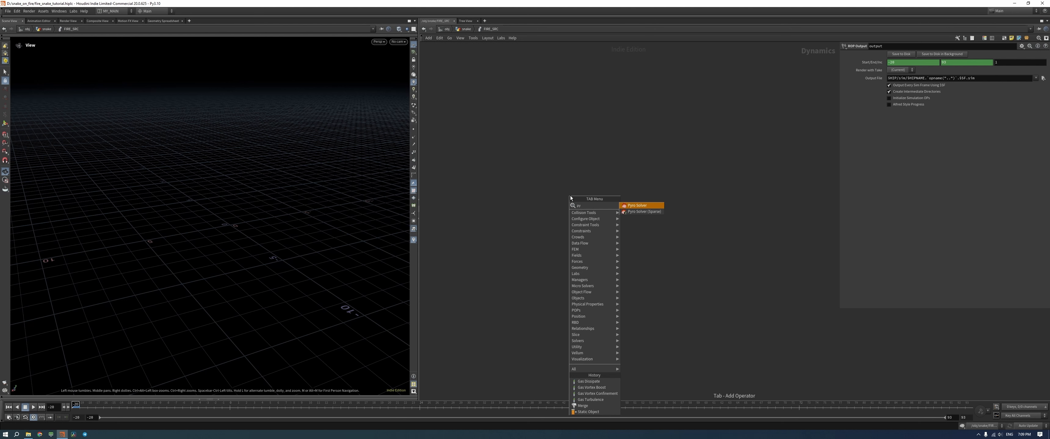
{"action": "key", "text": "Down"}
{"action": "key", "text": "Return"}
{"action": "left_click", "coordinate": [584, 191]}
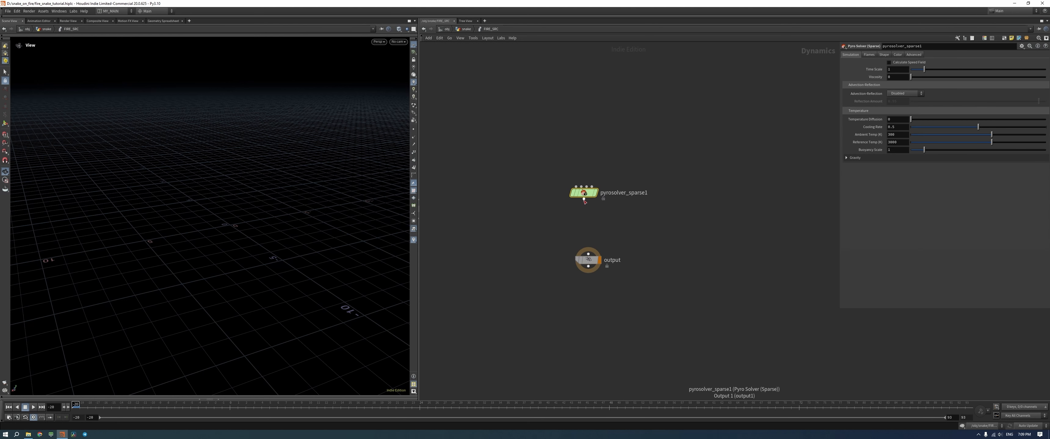
{"action": "left_click_drag", "start_coordinate": [586, 196], "coordinate": [586, 216]}
Add a Smoke Object (Sparse) above the pyro solver and connect it to the solver's first input
{"action": "key", "text": "Tab"}
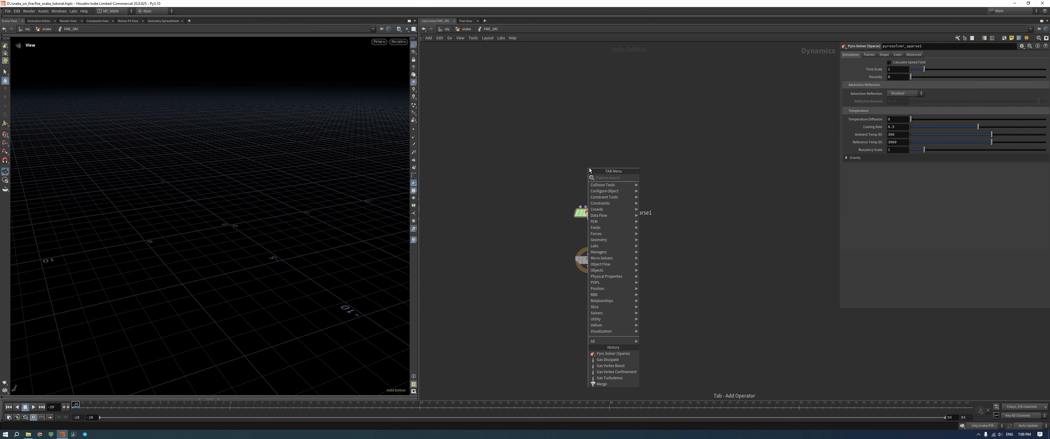
{"action": "type", "text": "smoke"}
{"action": "key", "text": "Down"}
{"action": "key", "text": "Down"}
{"action": "key", "text": "Down"}
{"action": "key", "text": "Return"}
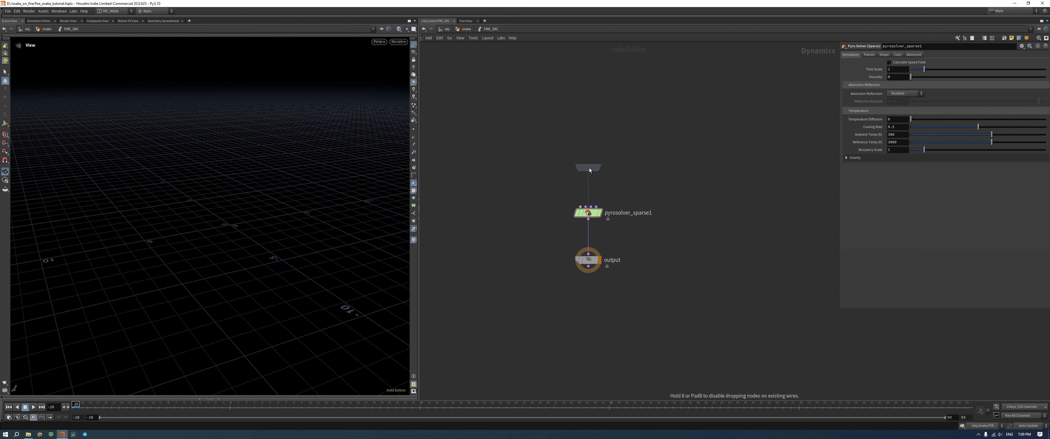
{"action": "left_click", "coordinate": [523, 147]}
{"action": "left_click_drag", "start_coordinate": [523, 153], "coordinate": [581, 207]}
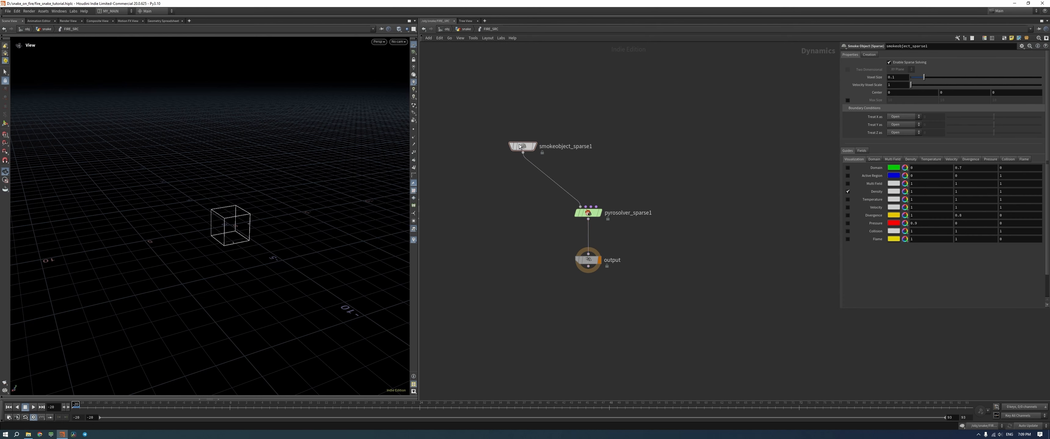
{"action": "left_click_drag", "start_coordinate": [523, 146], "coordinate": [531, 164]}
Add a Volume Source beside the smoke object and connect it to the pyro solver
{"action": "key", "text": "Tab"}
{"action": "type", "text": "volume source"}
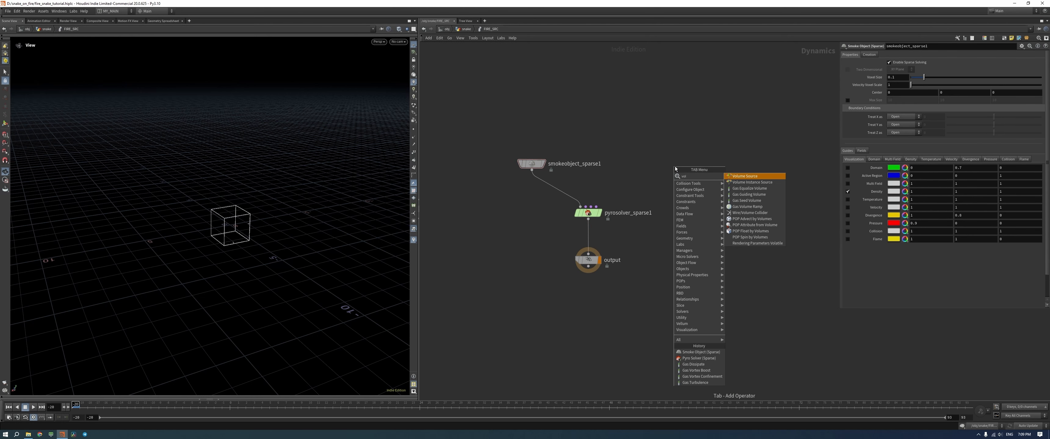
{"action": "key", "text": "Return"}
{"action": "left_click", "coordinate": [672, 165]}
{"action": "left_click_drag", "start_coordinate": [672, 170], "coordinate": [596, 206]}
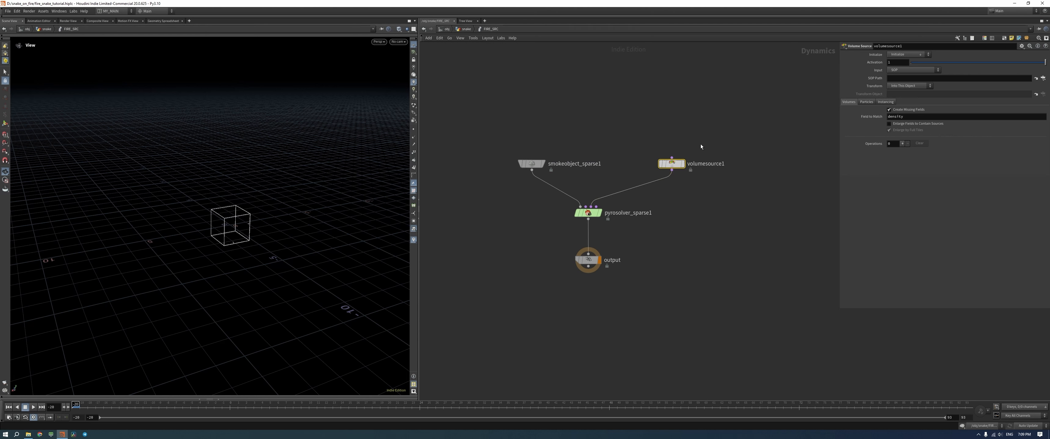
Set the volume source's input to First Context Geometry and initialize it with the Source Smoke preset
{"action": "left_click", "coordinate": [912, 69]}
{"action": "left_click", "coordinate": [909, 77]}
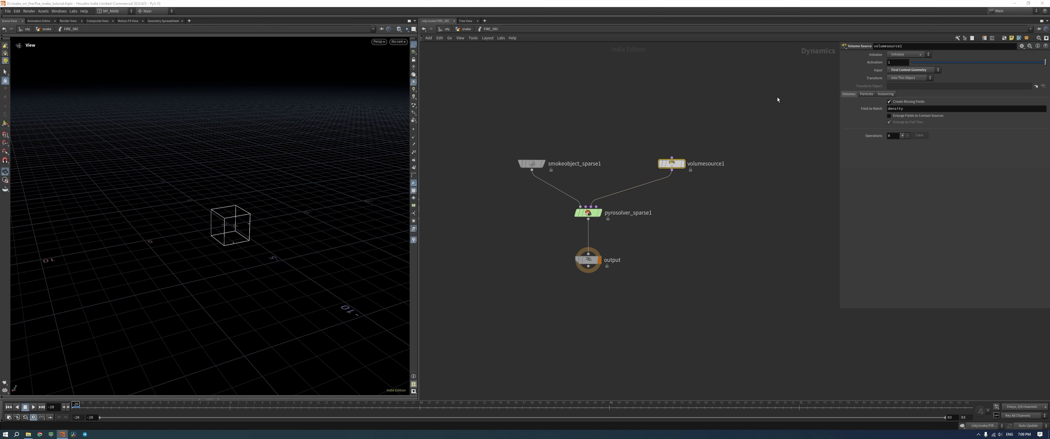
{"action": "left_click", "coordinate": [907, 54]}
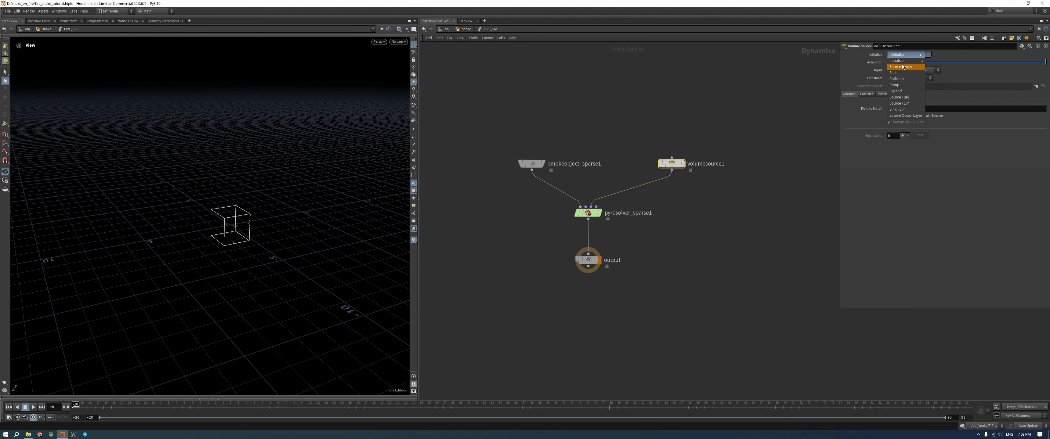
{"action": "left_click", "coordinate": [908, 103]}
Set both the source volume and target field of the first (density) operation to flame
{"action": "double_click", "coordinate": [932, 132]}
{"action": "type", "text": "fl"}
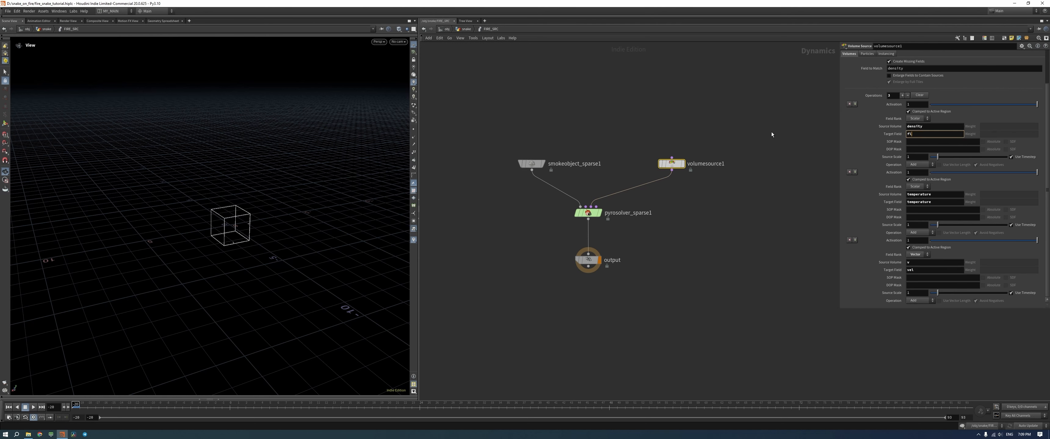
{"action": "type", "text": "ame"}
{"action": "key", "text": "Return"}
{"action": "key", "text": "Return"}
{"action": "key", "text": "ctrl+c"}
{"action": "left_click_drag", "start_coordinate": [932, 125], "coordinate": [785, 126]}
{"action": "key", "text": "ctrl+v"}
Set the temperature operation's source volume to flame and enable Enlarge Fields to Contain Sources
{"action": "left_click", "coordinate": [785, 144]}
{"action": "left_click_drag", "start_coordinate": [944, 195], "coordinate": [745, 199]}
{"action": "key", "text": "ctrl+v"}
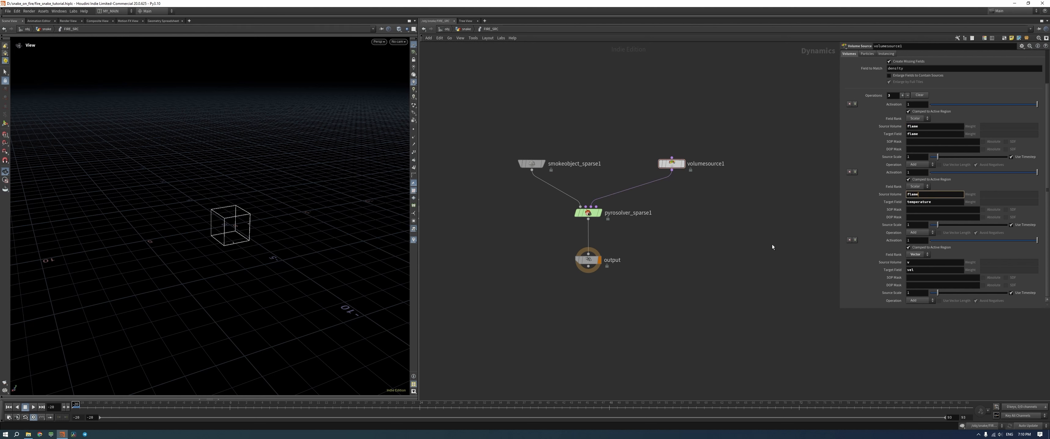
{"action": "left_click", "coordinate": [773, 244]}
{"action": "scroll", "coordinate": [893, 130], "scroll_direction": "up", "scroll_amount": 2}
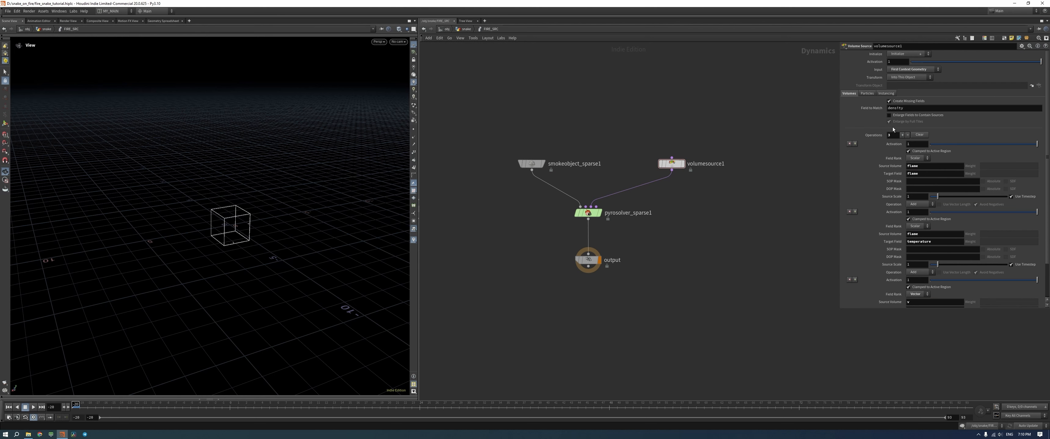
{"action": "left_click", "coordinate": [889, 115]}
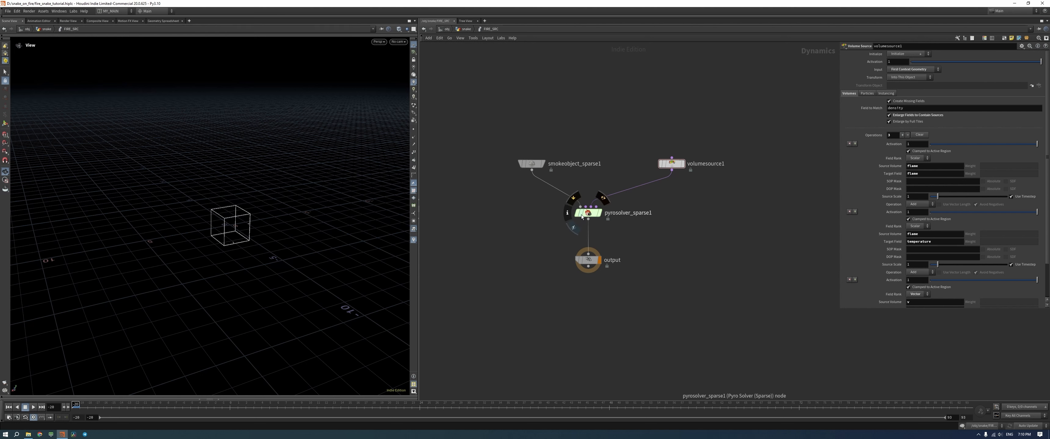
Tidy the network layout by shifting the pyro solver and output slightly and moving the smoke object closer to the solver
{"action": "left_click_drag", "start_coordinate": [545, 191], "coordinate": [595, 302]}
{"action": "mouse_move", "coordinate": [592, 212]}
{"action": "left_mouse_down"}
{"action": "mouse_move", "coordinate": [615, 200]}
{"action": "mouse_move", "coordinate": [587, 213]}
{"action": "left_mouse_up"}
{"action": "left_click", "coordinate": [557, 180]}
{"action": "left_click_drag", "start_coordinate": [537, 166], "coordinate": [520, 182]}
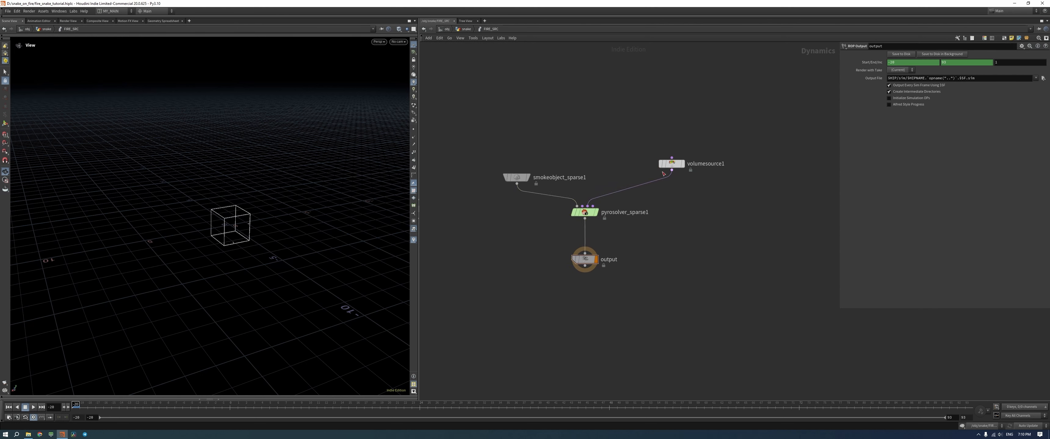
Move the volumesource1 node beside smokeobject_sparse1, play the simulation and return to the start frame
{"action": "left_click_drag", "start_coordinate": [671, 164], "coordinate": [608, 178]}
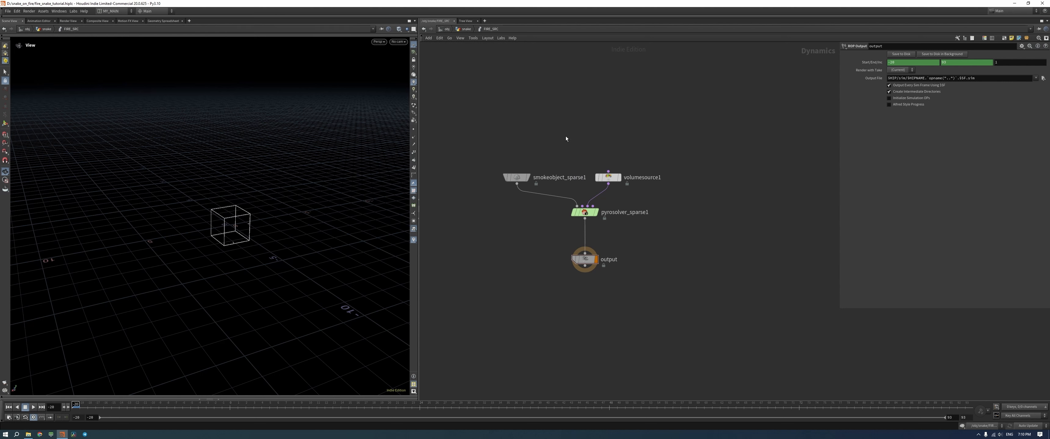
{"action": "key", "text": "Up"}
{"action": "key", "text": "ctrl+Up"}
Switch smokeobject_sparse1's guide visualization from Density to Multi Field and set its smoke Density Field to flame
{"action": "left_click", "coordinate": [521, 176]}
{"action": "left_click", "coordinate": [848, 192]}
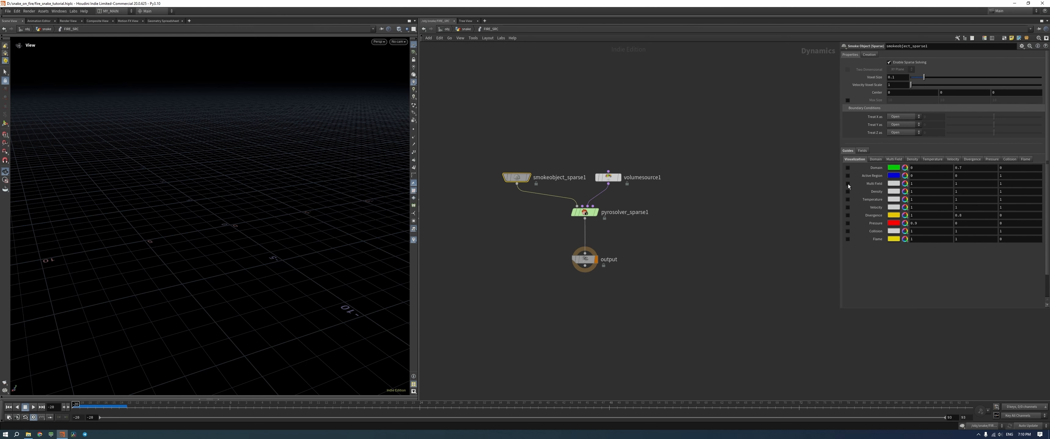
{"action": "left_click", "coordinate": [894, 159]}
{"action": "left_click", "coordinate": [913, 220]}
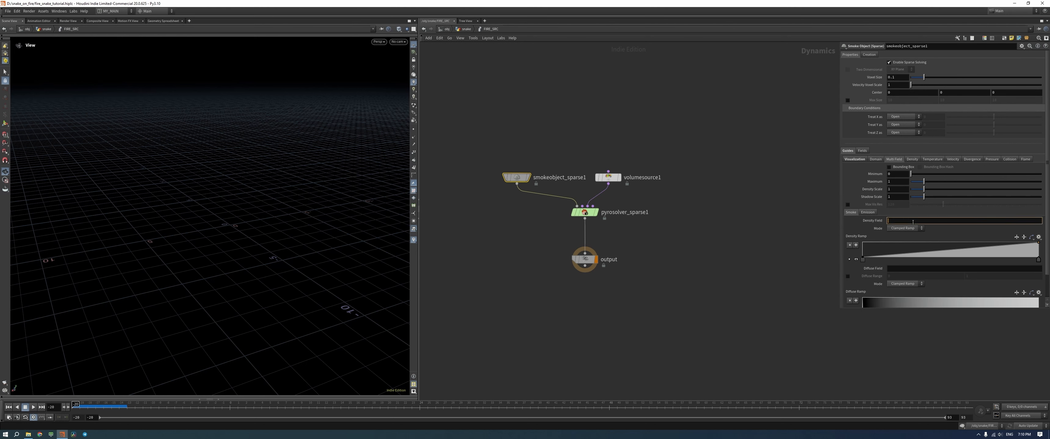
{"action": "type", "text": "flame"}
{"action": "key", "text": "Return"}
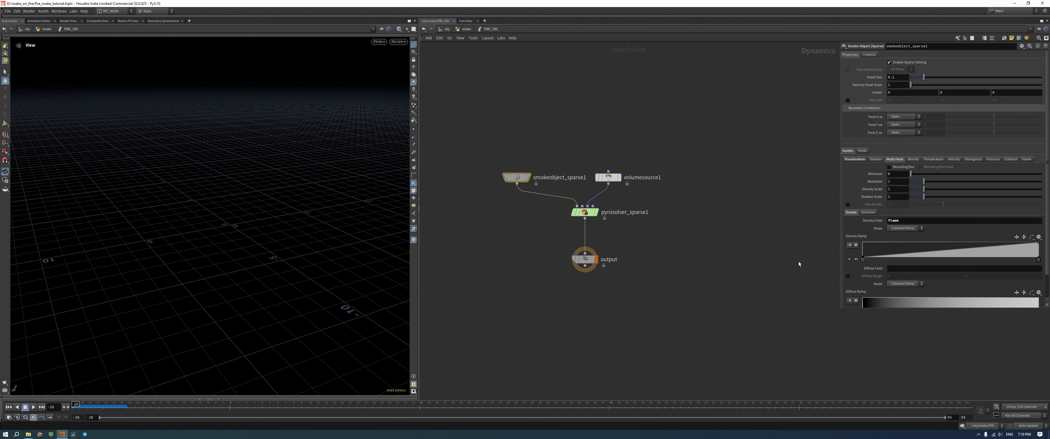
Set the Multi Field's Diffuse Field to temperature and apply a black-to-red-to-orange preset to the Diffuse Ramp
{"action": "left_click", "coordinate": [903, 270]}
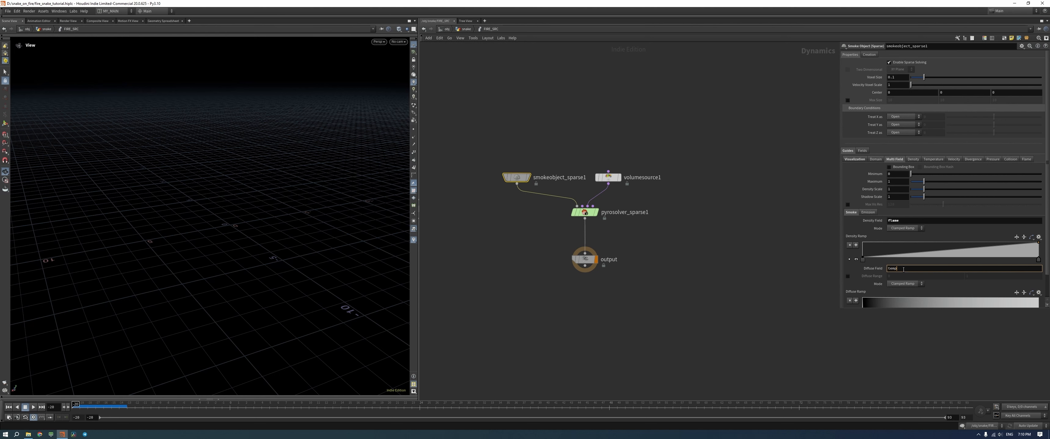
{"action": "type", "text": "temperature"}
{"action": "key", "text": "Return"}
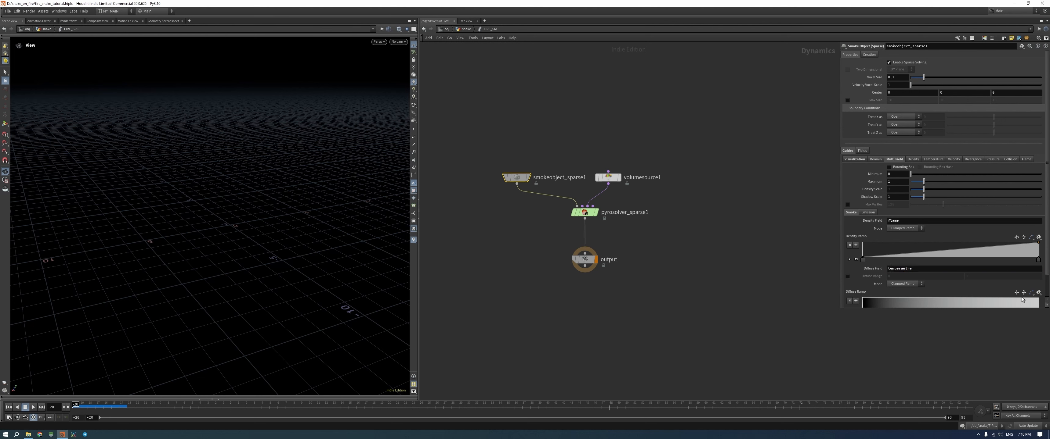
{"action": "left_click", "coordinate": [1039, 292]}
{"action": "left_click", "coordinate": [1036, 300]}
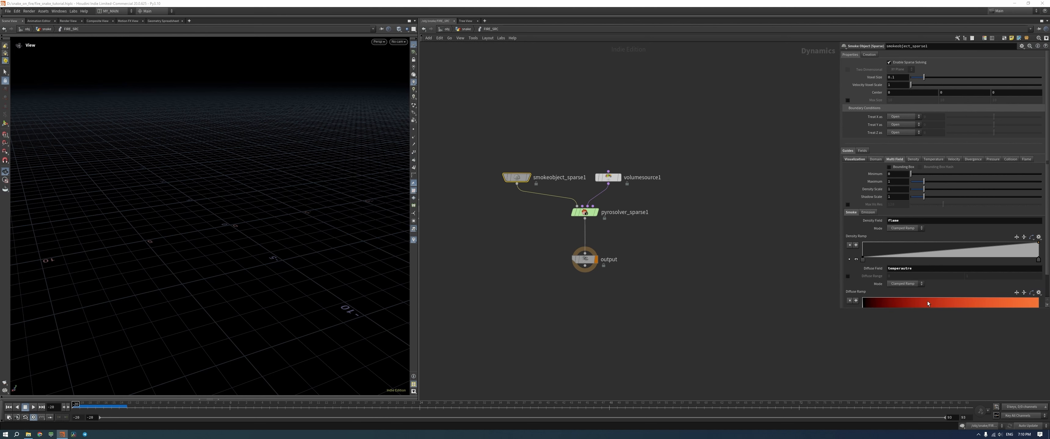
Set the Multi Field visualization's Density Scale to 2
{"action": "left_click", "coordinate": [892, 189]}
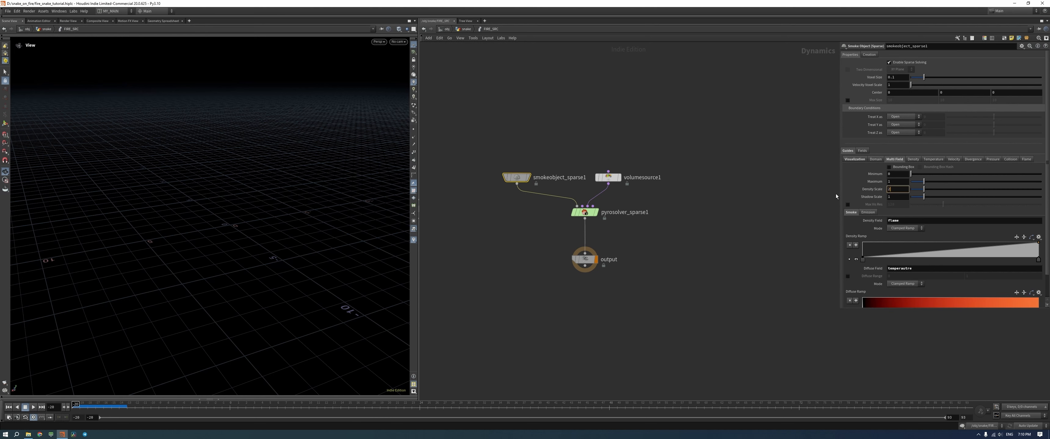
{"action": "type", "text": "2"}
{"action": "key", "text": "Return"}
Configure the Multi Field emission with Emission Scale 1, Emission Field flame and Emission Color Field temperature
{"action": "left_click", "coordinate": [868, 212]}
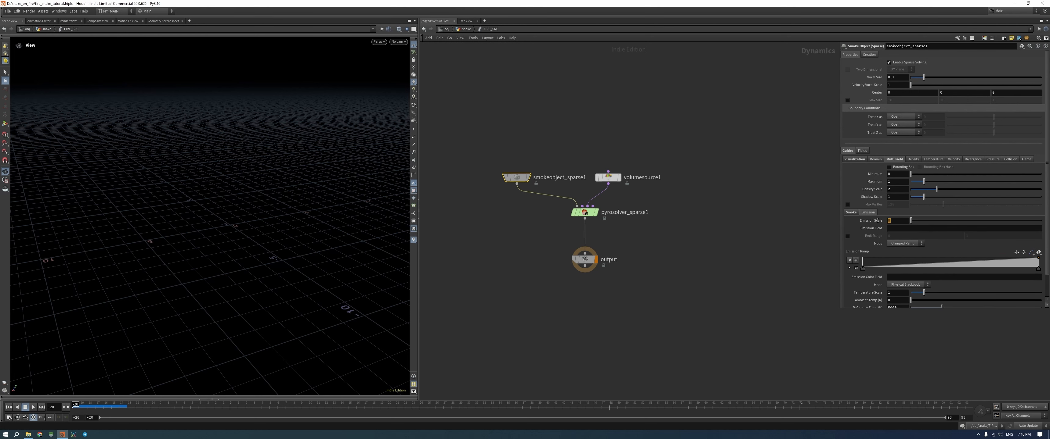
{"action": "type", "text": "1"}
{"action": "left_click", "coordinate": [906, 229]}
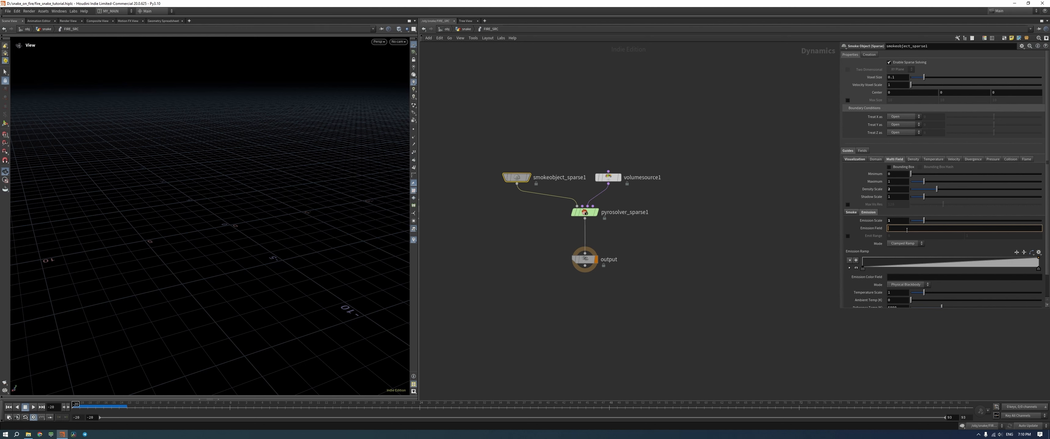
{"action": "type", "text": "flame"}
{"action": "key", "text": "Return"}
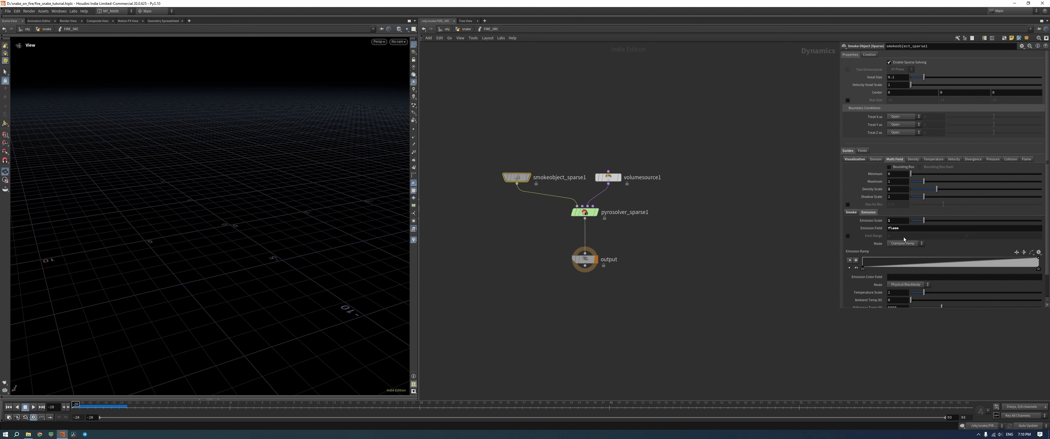
{"action": "type", "text": "tem"}
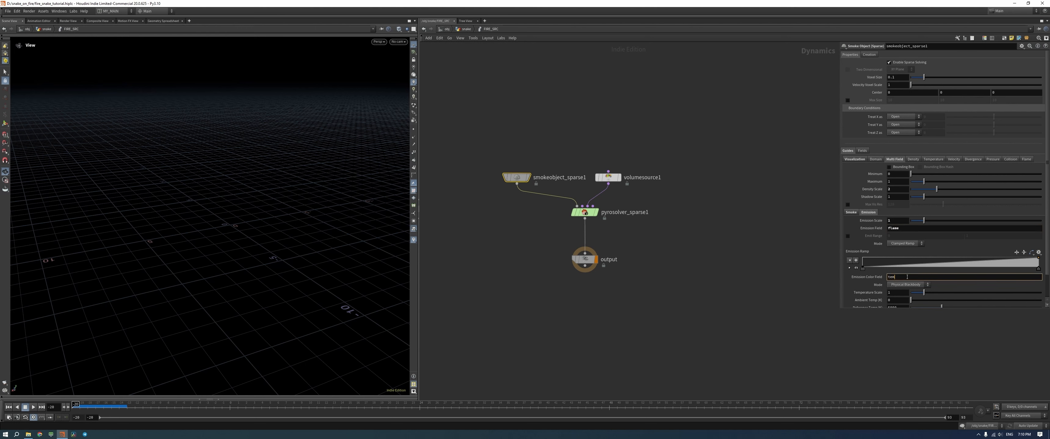
{"action": "type", "text": "perature"}
{"action": "key", "text": "Return"}
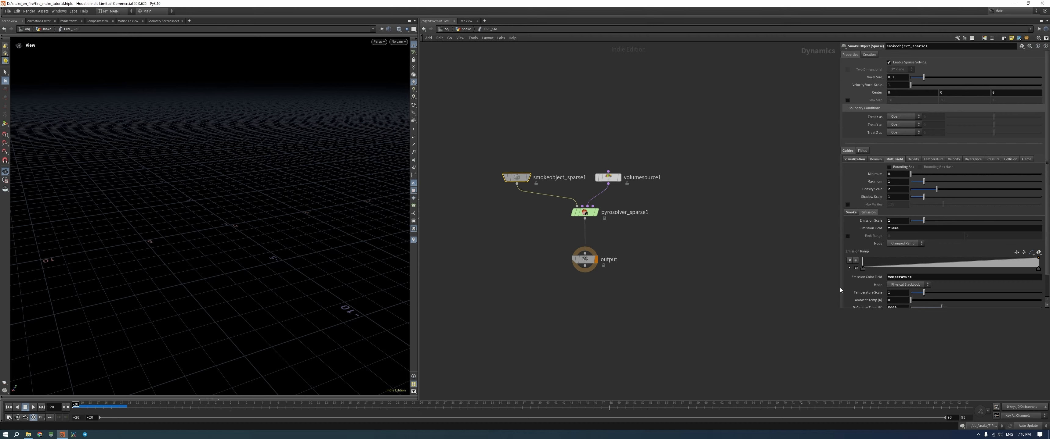
Play the simulation to examine the fire visualization from another angle, and return to the start frame
{"action": "scroll", "coordinate": [869, 288], "scroll_direction": "down", "scroll_amount": 2}
{"action": "key", "text": "Up"}
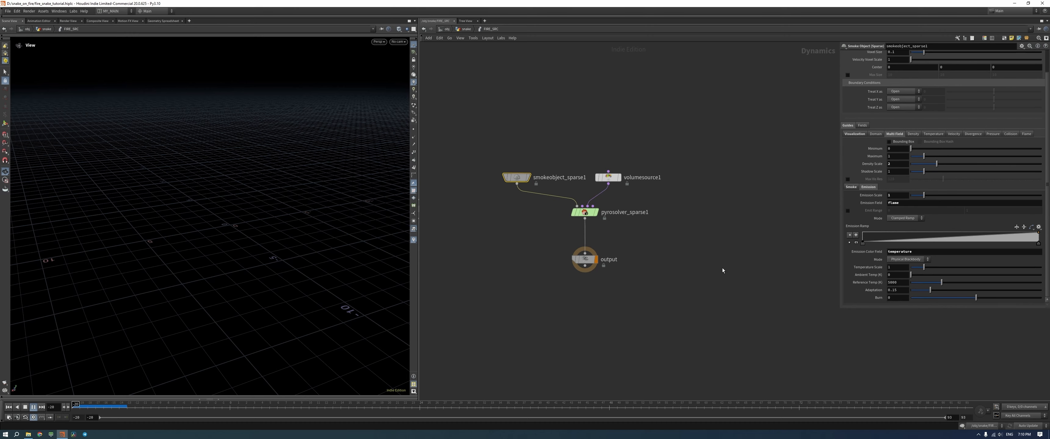
{"action": "left_click_drag", "start_coordinate": [302, 248], "coordinate": [206, 258]}
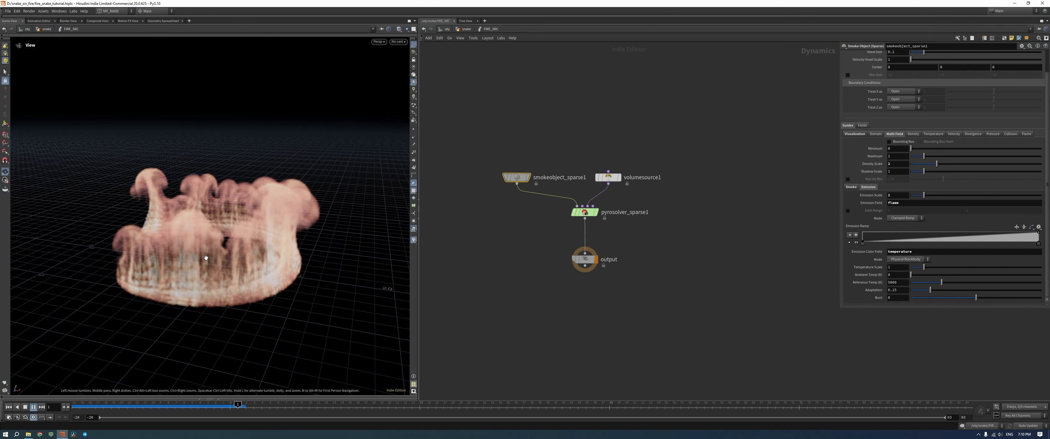
{"action": "key", "text": "ctrl+Up"}
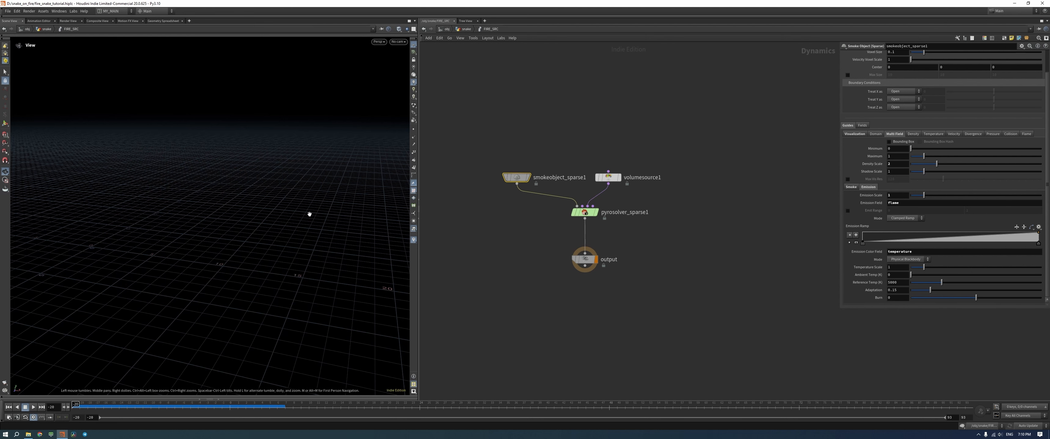
Set the Reference Temp of pyrosolver_sparse1 to 7000
{"action": "left_click", "coordinate": [579, 210]}
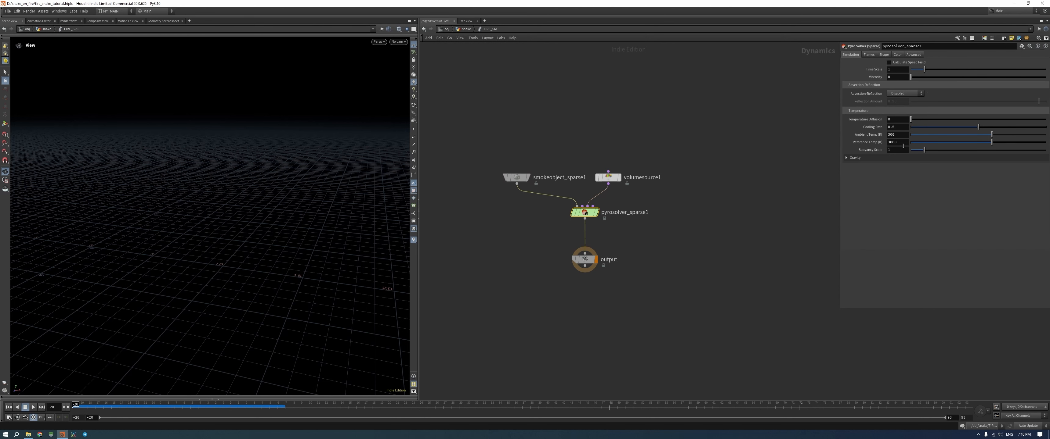
{"action": "left_click", "coordinate": [904, 144]}
{"action": "left_click", "coordinate": [610, 177]}
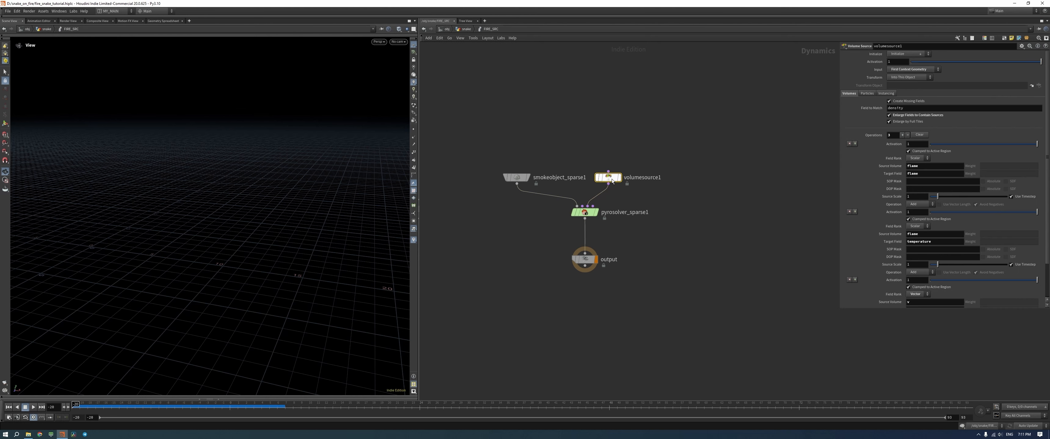
{"action": "left_click", "coordinate": [592, 213]}
{"action": "double_click", "coordinate": [905, 143]}
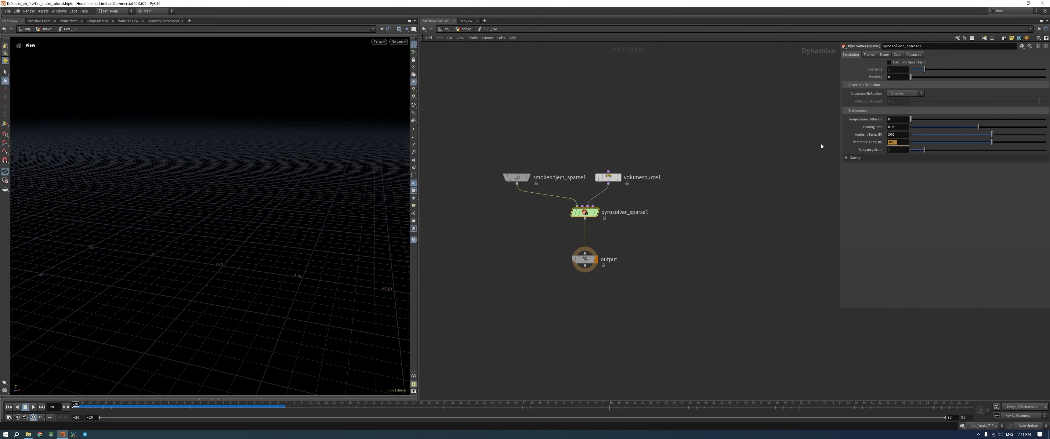
{"action": "type", "text": "7000"}
{"action": "key", "text": "Return"}
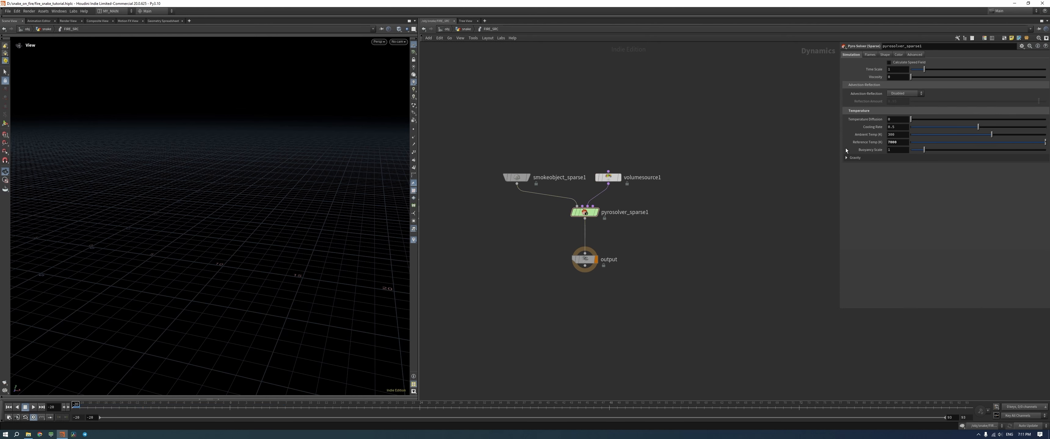
Set the pyro solver's Ambient Temp to 80
{"action": "double_click", "coordinate": [896, 134]}
{"action": "type", "text": "80"}
{"action": "key", "text": "Return"}
{"action": "key", "text": "Return"}
Set the pyro solver's field Advection Scheme to BFECC with Clamp Values set to Clamp, and preview the simulation
{"action": "left_click", "coordinate": [914, 55]}
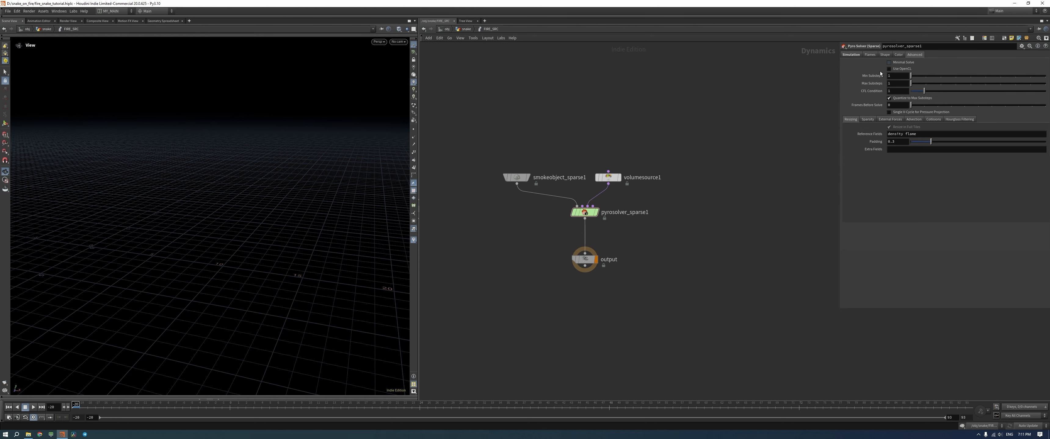
{"action": "left_click", "coordinate": [914, 119]}
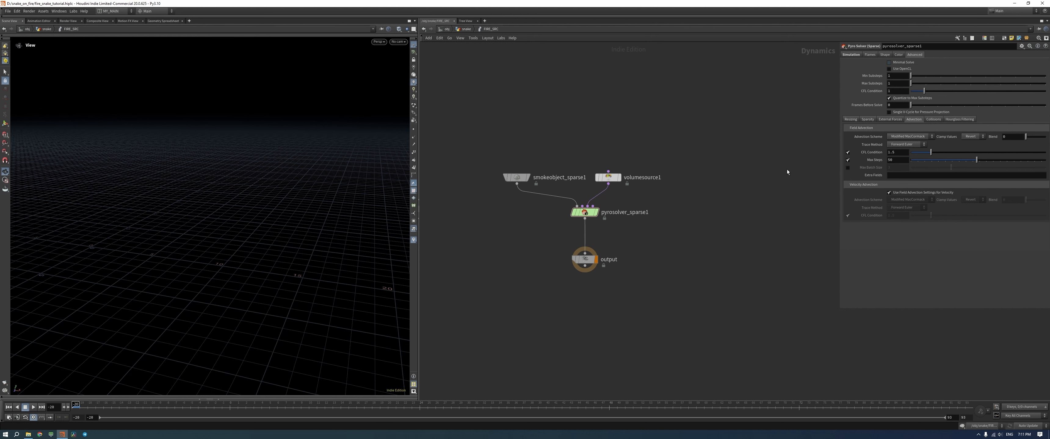
{"action": "key", "text": "Up"}
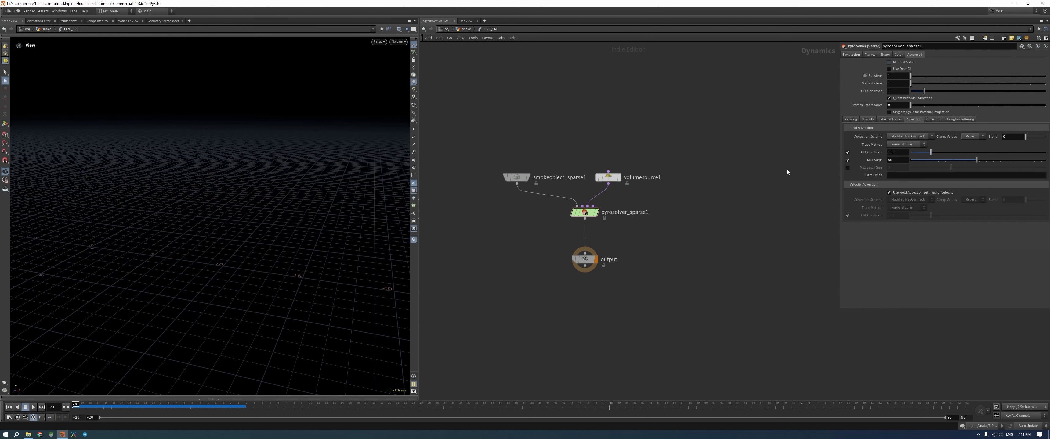
{"action": "left_click", "coordinate": [907, 148]}
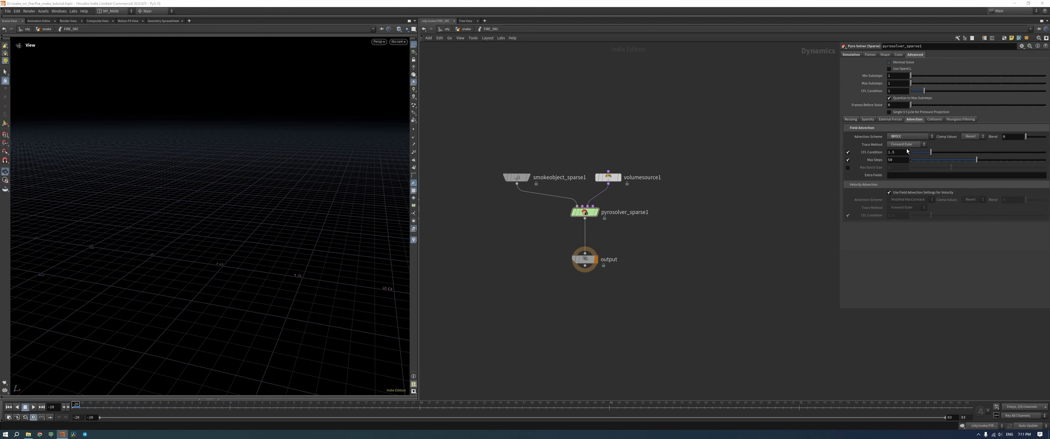
{"action": "left_click", "coordinate": [972, 136]}
{"action": "left_click", "coordinate": [970, 145]}
{"action": "key", "text": "Up"}
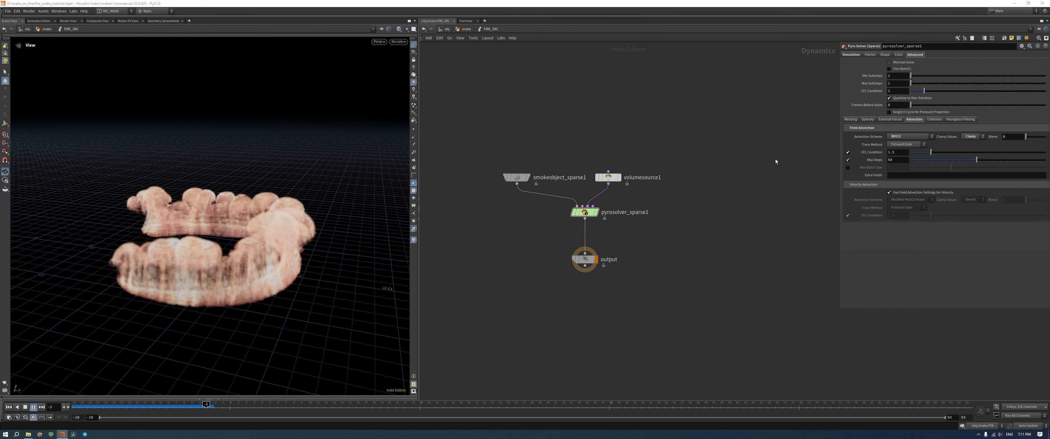
{"action": "key", "text": "ctrl+Up"}
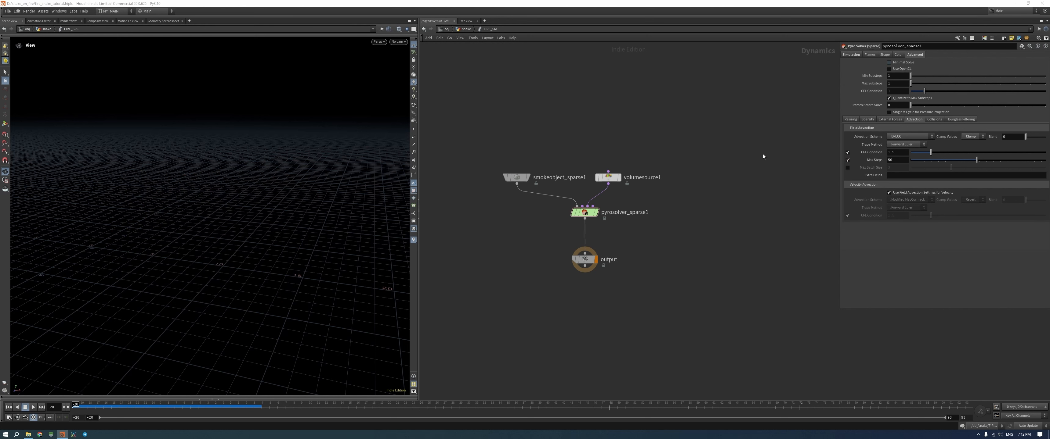
Set the Source Scale of volumesource1's flame-to-temperature operation to 0.2
{"action": "left_click", "coordinate": [608, 177]}
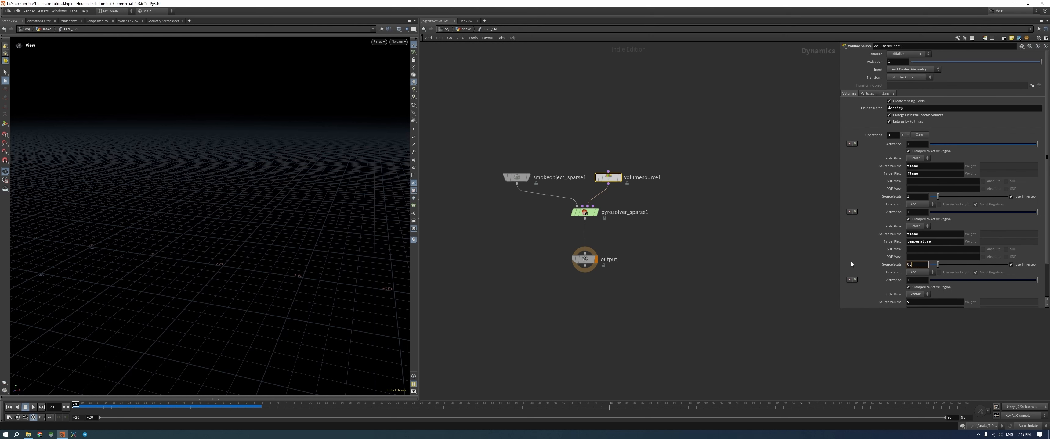
{"action": "type", "text": "0.2"}
{"action": "key", "text": "Return"}
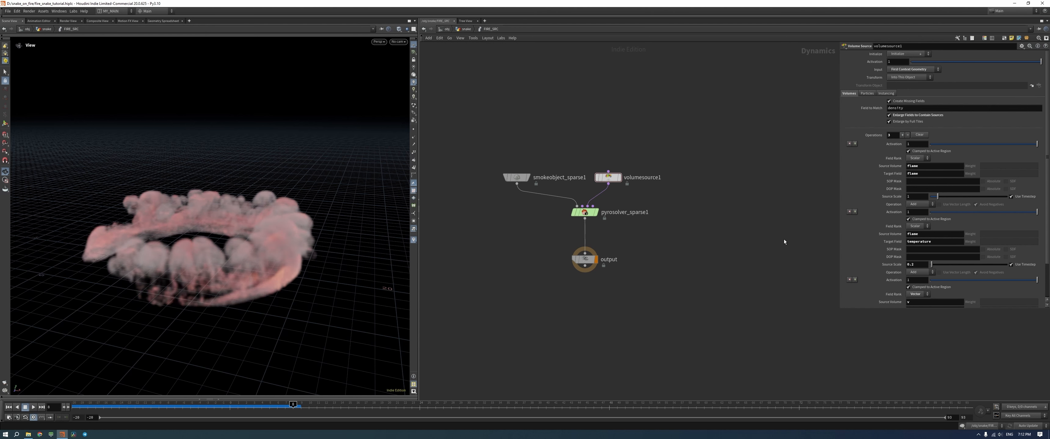
Return to the snake geometry network and move the FIRE_SRC DOP network down to leave space below OUT_FIRE_MAIN_SRC
{"action": "scroll", "coordinate": [553, 254], "scroll_direction": "up", "scroll_amount": 5}
{"action": "middle_click_drag", "start_coordinate": [639, 202], "coordinate": [576, 269]}
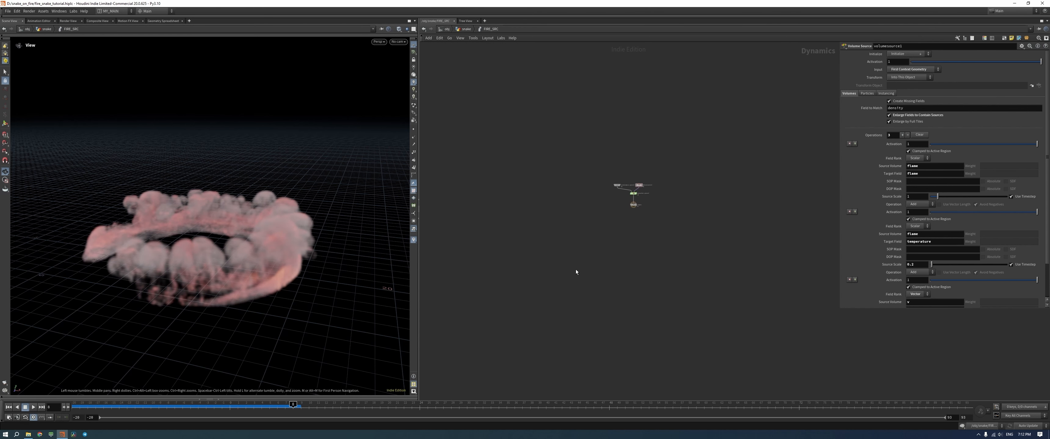
{"action": "scroll", "coordinate": [652, 206], "scroll_direction": "up", "scroll_amount": 3}
{"action": "scroll", "coordinate": [648, 227], "scroll_direction": "up", "scroll_amount": 3}
{"action": "middle_click_drag", "start_coordinate": [660, 192], "coordinate": [667, 236]}
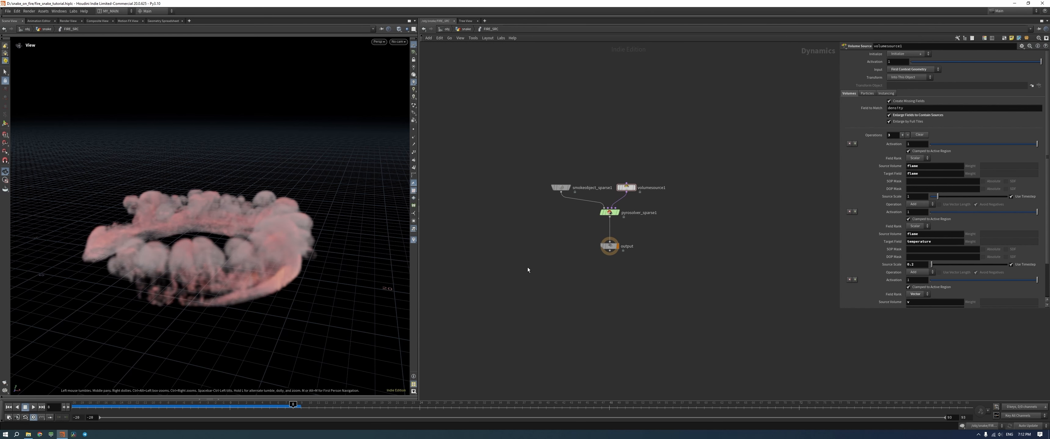
{"action": "key", "text": "ctrl+Up"}
{"action": "left_click", "coordinate": [465, 29]}
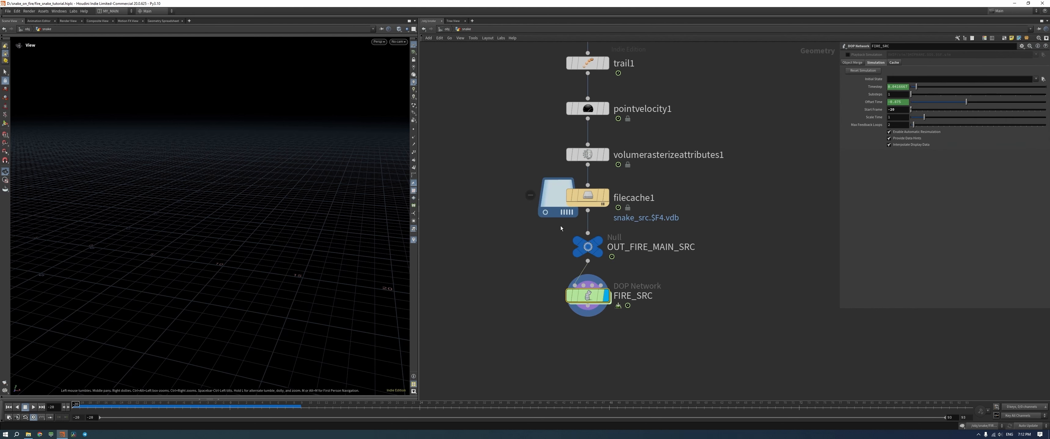
{"action": "middle_click_drag", "start_coordinate": [712, 278], "coordinate": [719, 225]}
{"action": "left_click_drag", "start_coordinate": [594, 244], "coordinate": [594, 294]}
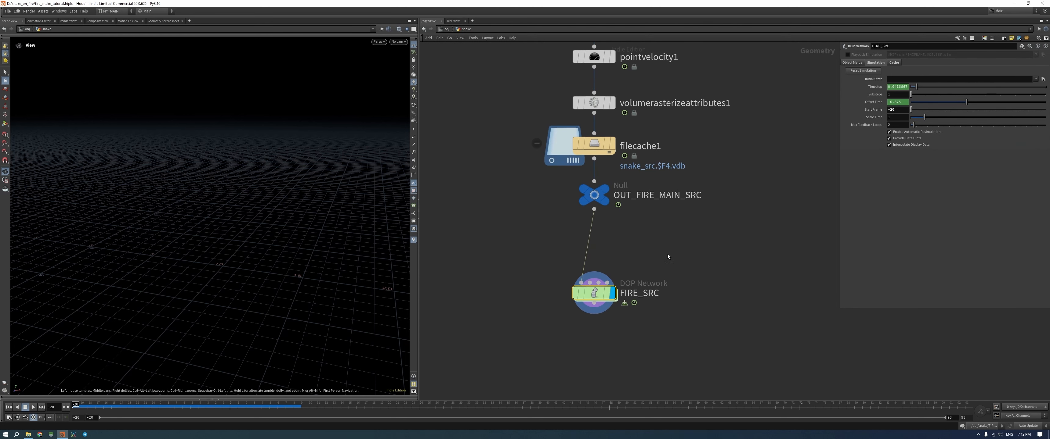
Insert a Time Shift node between OUT_FIRE_MAIN_SRC and FIRE_SRC
{"action": "key", "text": "Tab"}
{"action": "type", "text": "dop"}
{"action": "key", "text": "Down"}
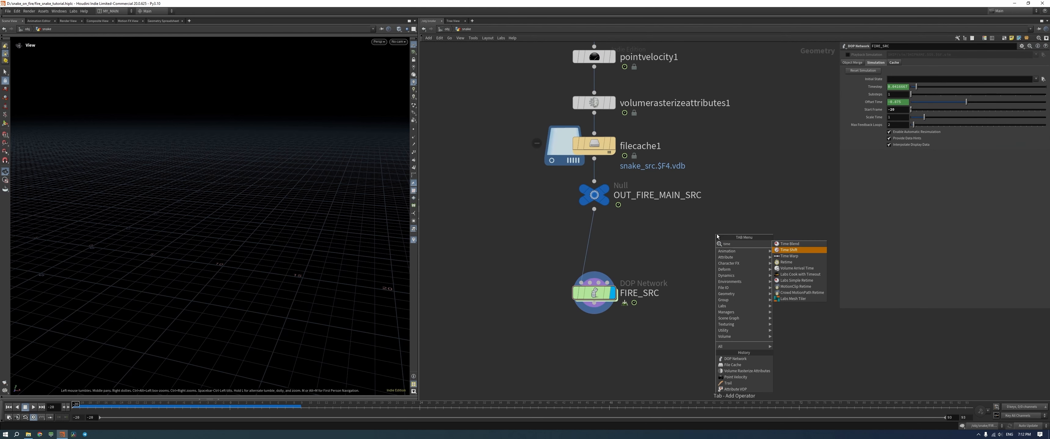
{"action": "key", "text": "Return"}
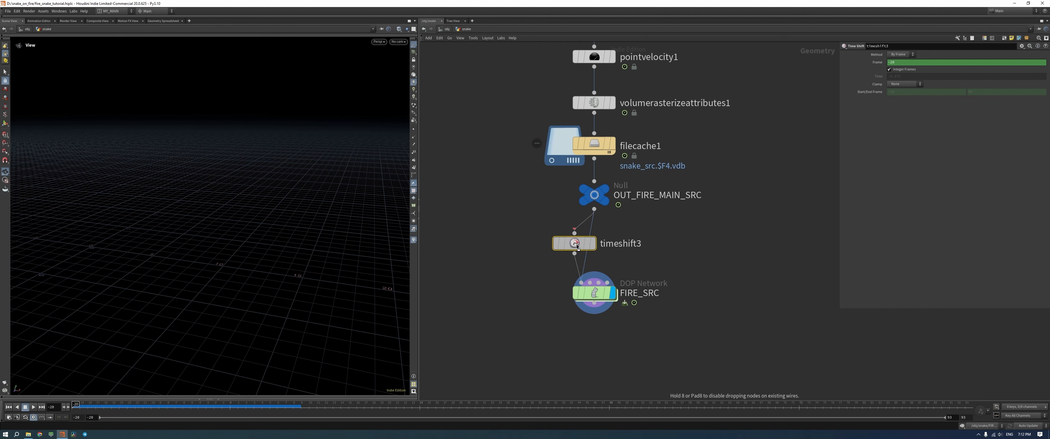
{"action": "left_click", "coordinate": [596, 246]}
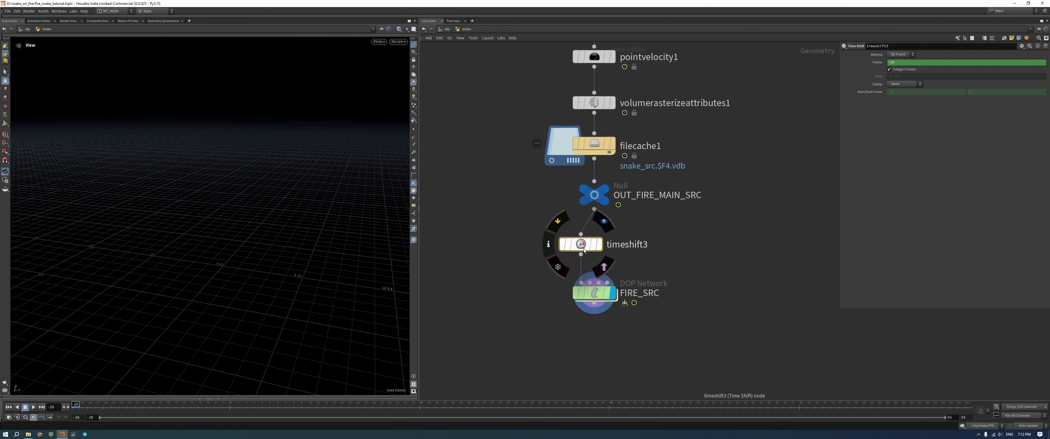
Remove the expression from timeshift3's Frame parameter and set it to 1
{"action": "left_click", "coordinate": [876, 62], "text": "ctrl+shift"}
{"action": "left_click_drag", "start_coordinate": [898, 62], "coordinate": [817, 83]}
{"action": "type", "text": "1"}
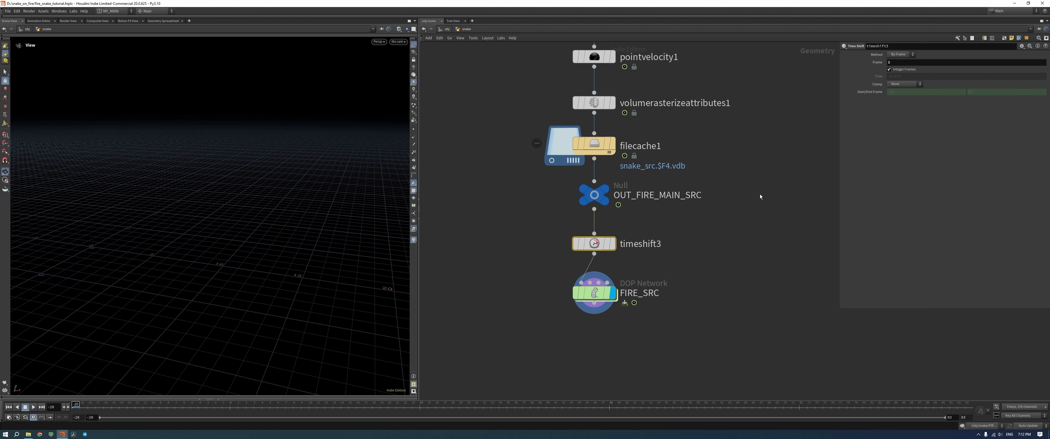
Enter the FIRE_SRC DOP network and insert a Merge node between pyrosolver_sparse1 and output
{"action": "double_click", "coordinate": [594, 294]}
{"action": "scroll", "coordinate": [659, 259], "scroll_direction": "up", "scroll_amount": 3}
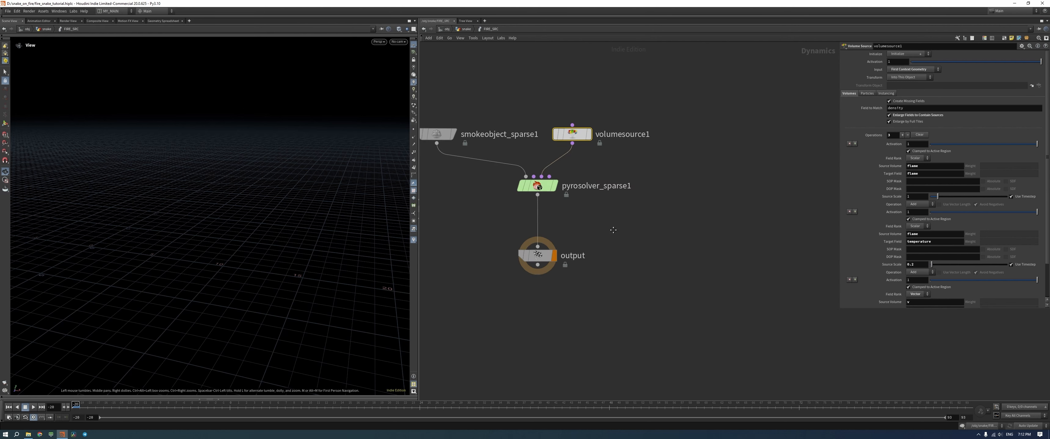
{"action": "key", "text": "h"}
{"action": "key", "text": "Tab"}
{"action": "type", "text": "merge"}
{"action": "key", "text": "Return"}
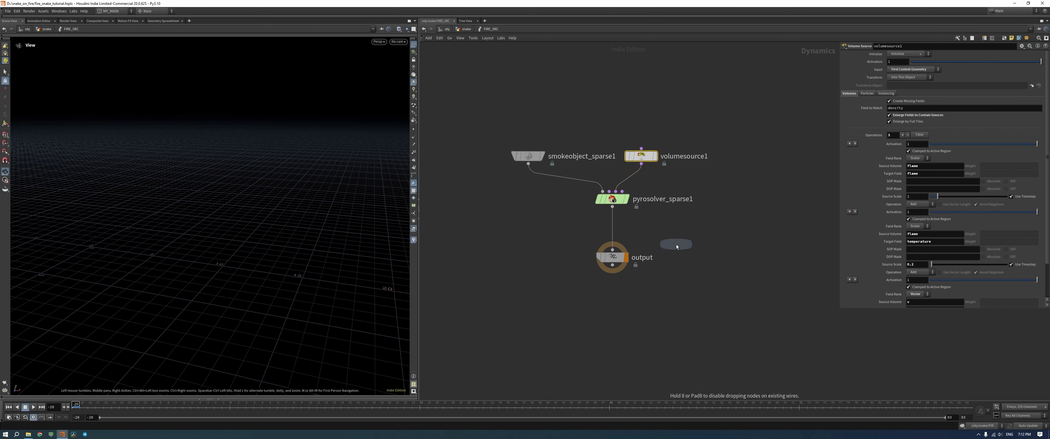
{"action": "left_click", "coordinate": [677, 239]}
{"action": "left_click_drag", "start_coordinate": [677, 238], "coordinate": [614, 235]}
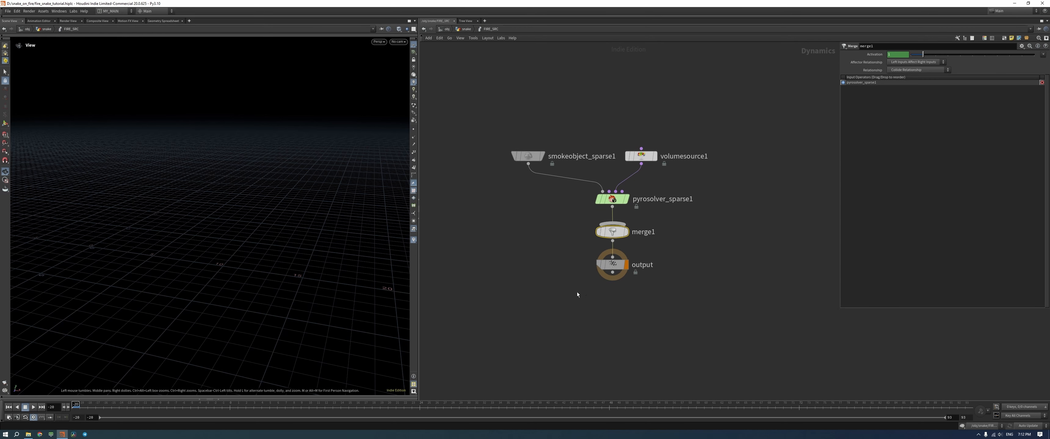
{"action": "key", "text": "Tab"}
{"action": "type", "text": "stc"}
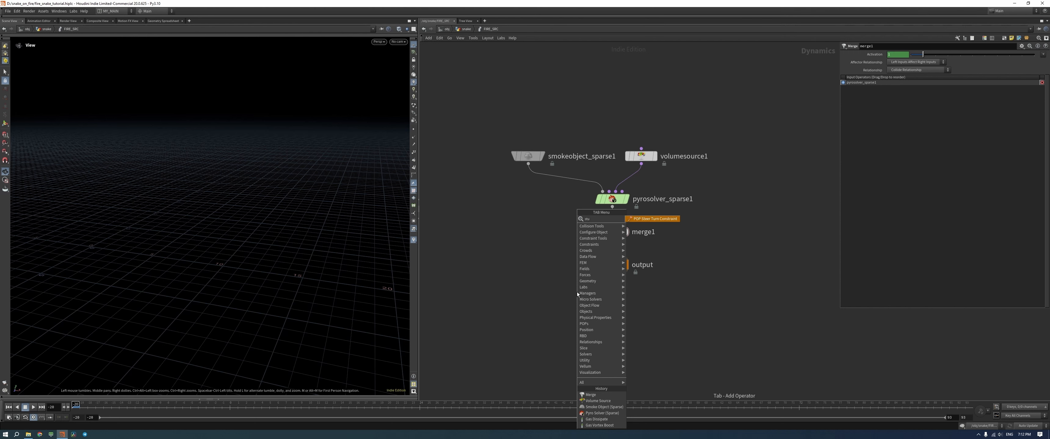
{"action": "key", "text": "Return"}
{"action": "key", "text": "Escape"}
Add a Static Object node named snake beside the pyro solver and connect it to merge1
{"action": "key", "text": "Tab"}
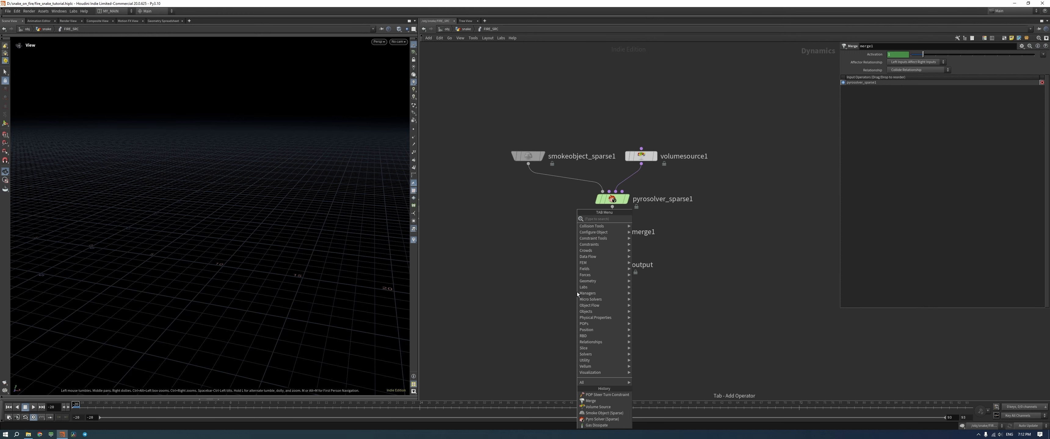
{"action": "type", "text": "stat"}
{"action": "key", "text": "Return"}
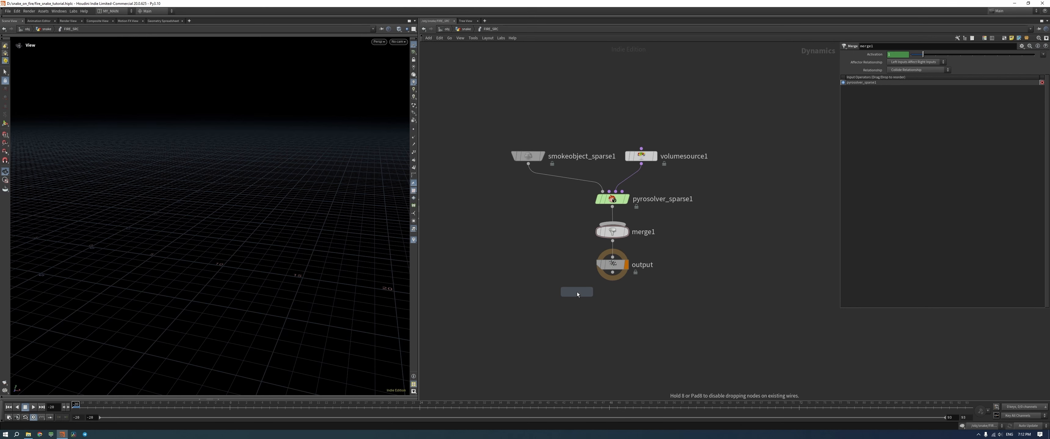
{"action": "left_click", "coordinate": [529, 203]}
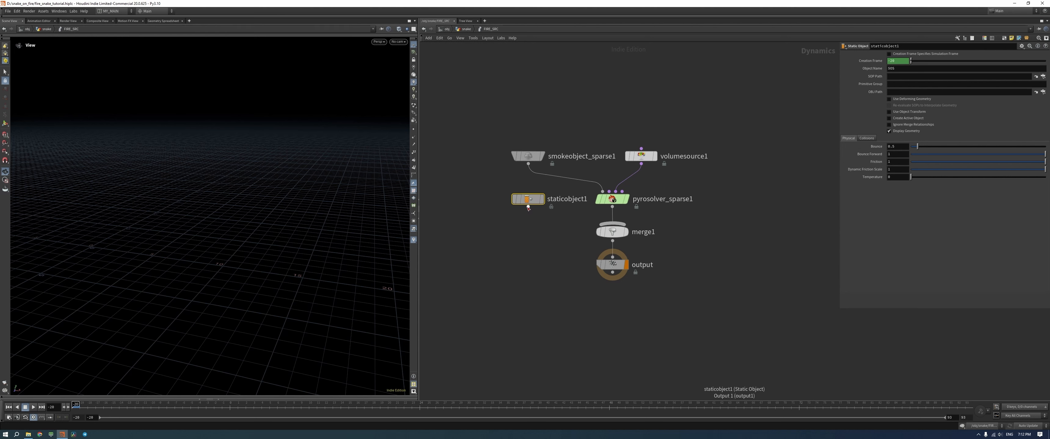
{"action": "double_click", "coordinate": [570, 200]}
{"action": "type", "text": "snake"}
{"action": "key", "text": "Return"}
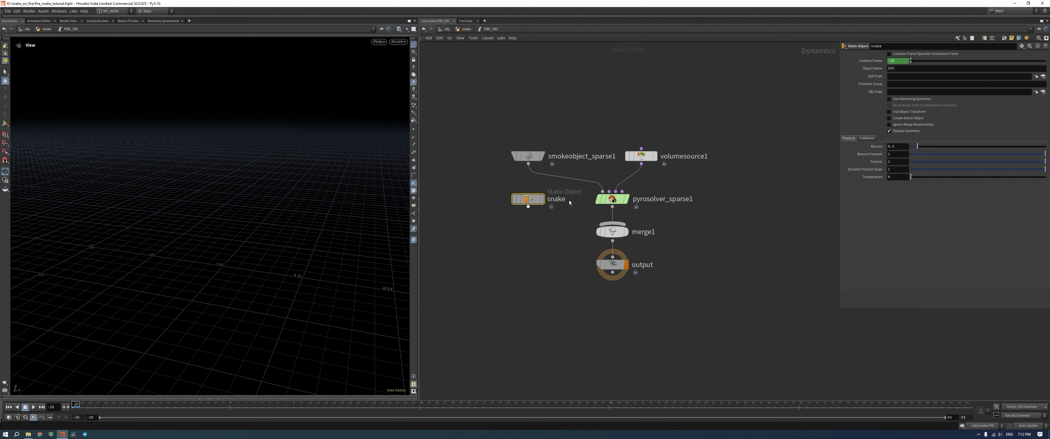
{"action": "left_click_drag", "start_coordinate": [528, 207], "coordinate": [612, 223]}
{"action": "left_click", "coordinate": [611, 232]}
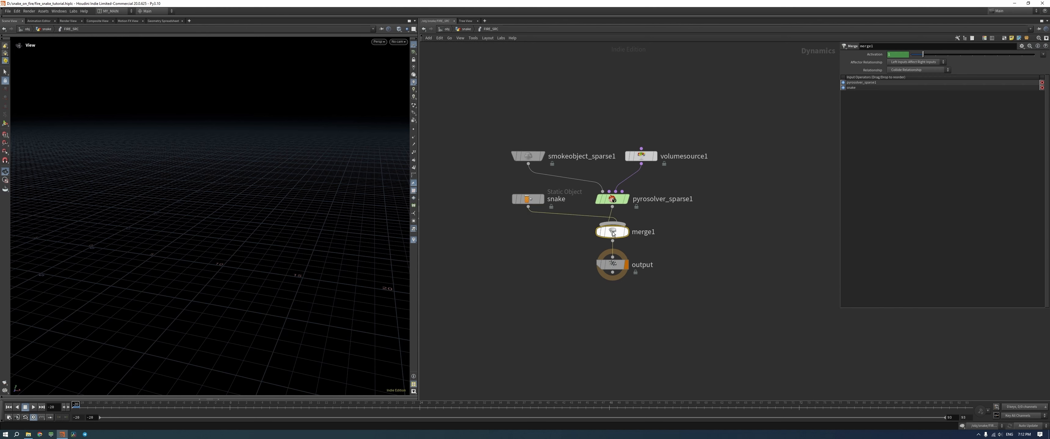
Set the snake object's SOP Path to ../../OUT_SNAKE_GEO/ and enable Use Deforming Geometry
{"action": "left_click", "coordinate": [528, 199]}
{"action": "left_click", "coordinate": [906, 77]}
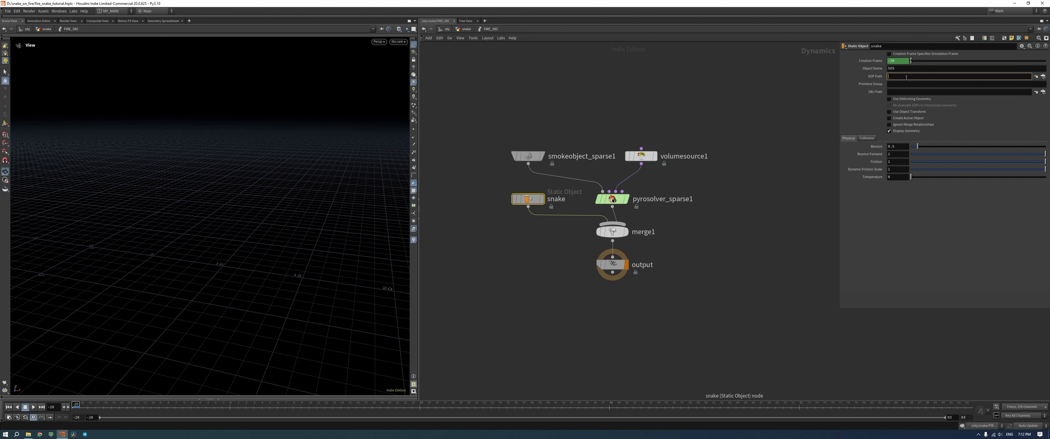
{"action": "type", "text": "../../"}
{"action": "key", "text": "Down"}
{"action": "key", "text": "Down"}
{"action": "key", "text": "Down"}
{"action": "key", "text": "Down"}
{"action": "key", "text": "Down"}
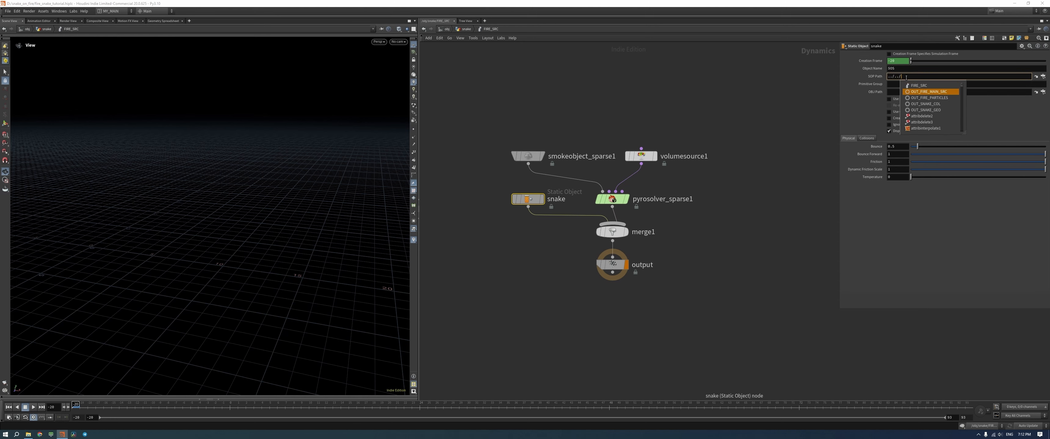
{"action": "key", "text": "Return"}
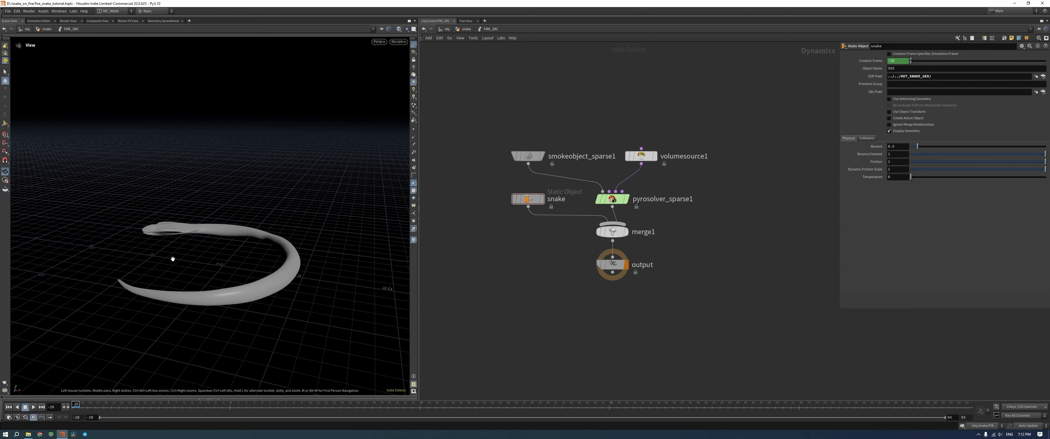
{"action": "left_click_drag", "start_coordinate": [164, 228], "coordinate": [231, 223]}
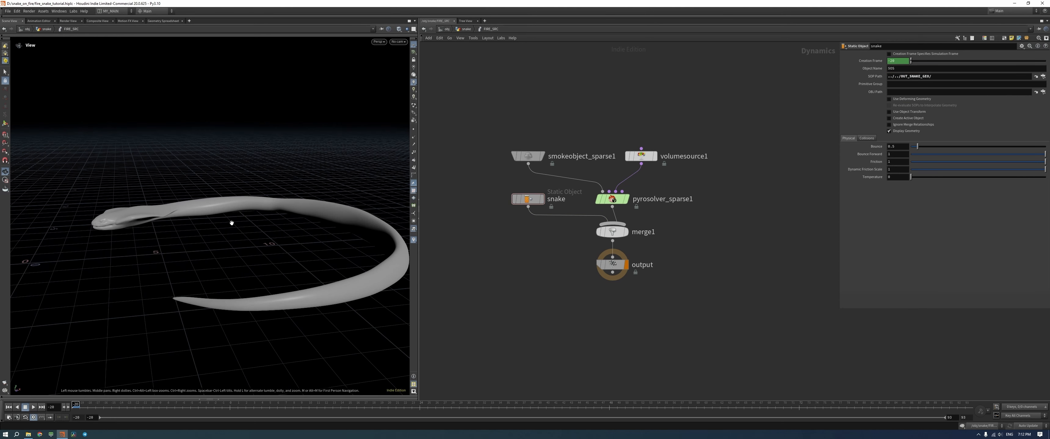
{"action": "left_click", "coordinate": [889, 99]}
Set the snake object's volume collision Mode to Volume Sample with ../../OUT_SNAKE_COL/ as the Proxy Volume
{"action": "left_click", "coordinate": [866, 138]}
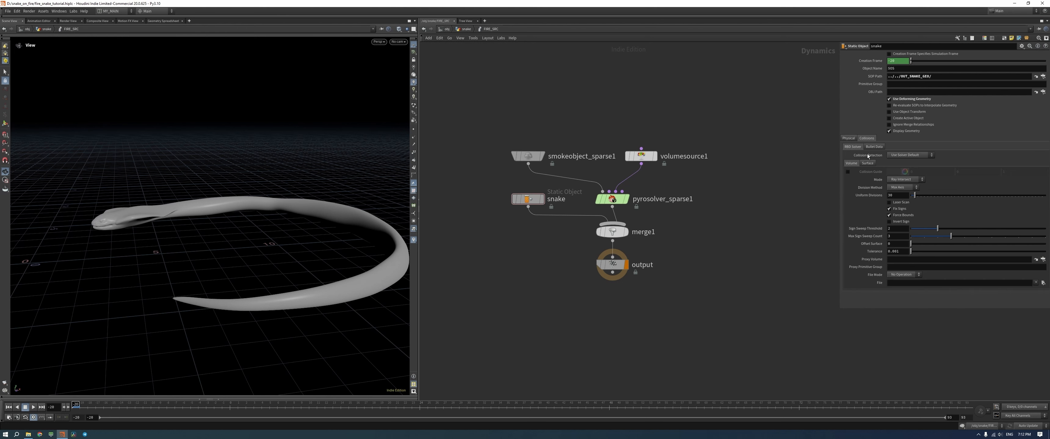
{"action": "left_click", "coordinate": [905, 180]}
{"action": "left_click", "coordinate": [903, 222]}
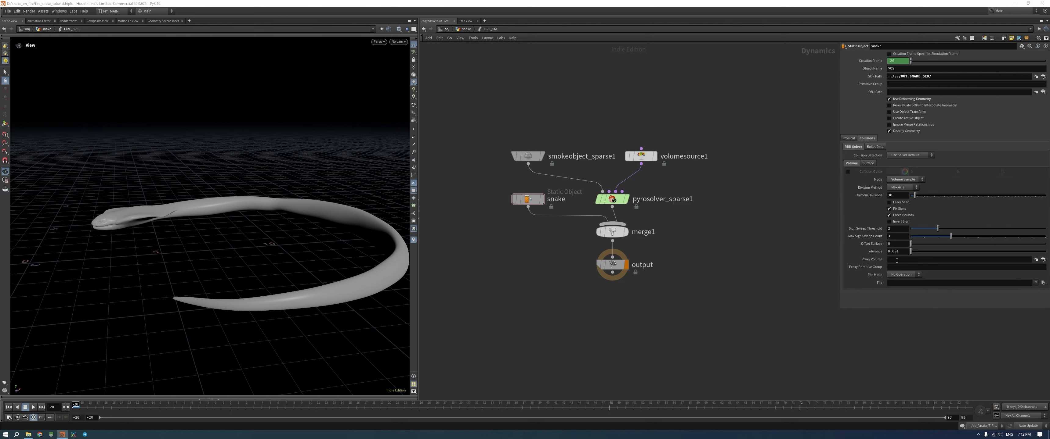
{"action": "left_click", "coordinate": [896, 260]}
{"action": "type", "text": "../../"}
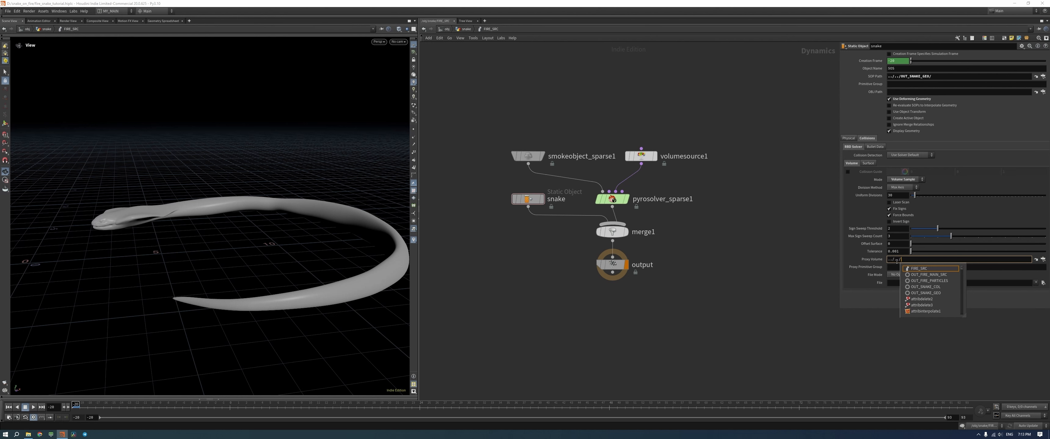
{"action": "key", "text": "Down"}
{"action": "key", "text": "Down"}
{"action": "key", "text": "Down"}
{"action": "key", "text": "Return"}
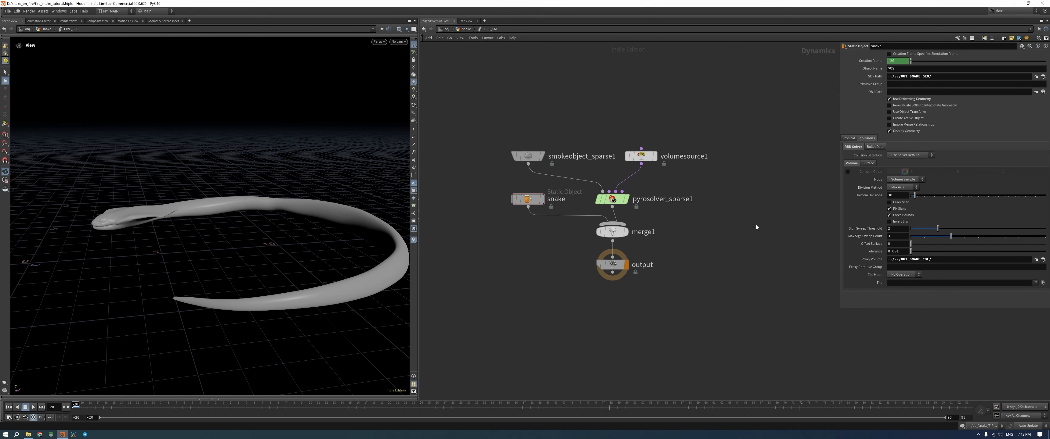
Turn off Display Geometry for the snake static object and bypass the node
{"action": "left_click", "coordinate": [889, 131]}
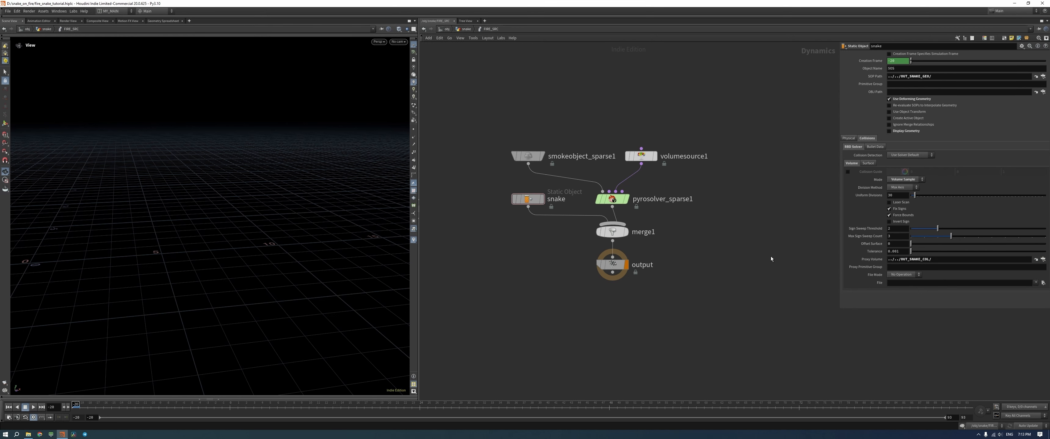
{"action": "mouse_move", "coordinate": [514, 183]}
{"action": "scroll", "coordinate": [536, 281], "scroll_direction": "down", "scroll_amount": 2}
{"action": "scroll", "coordinate": [660, 257], "scroll_direction": "up", "scroll_amount": 3}
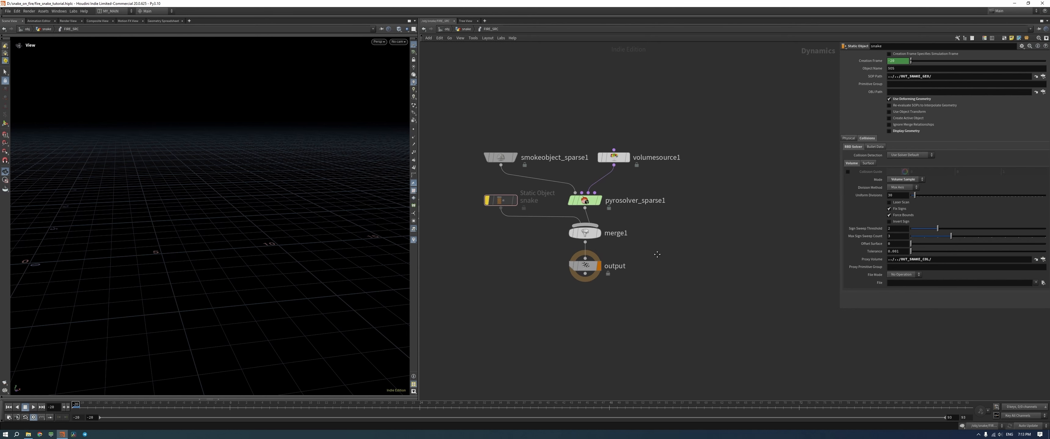
Play the fire simulation with the snake collider bypassed, then rewind to the first frame
{"action": "key", "text": "Up"}
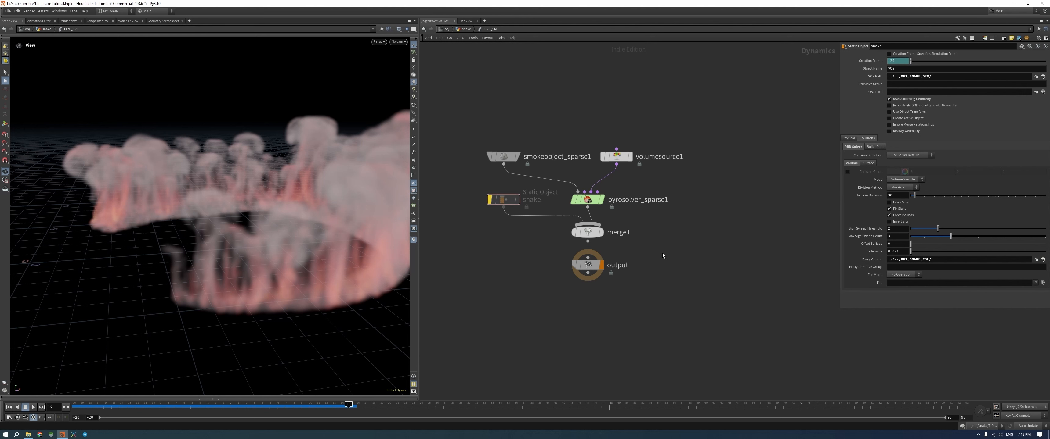
{"action": "key", "text": "ctrl+Up"}
{"action": "key", "text": "Up"}
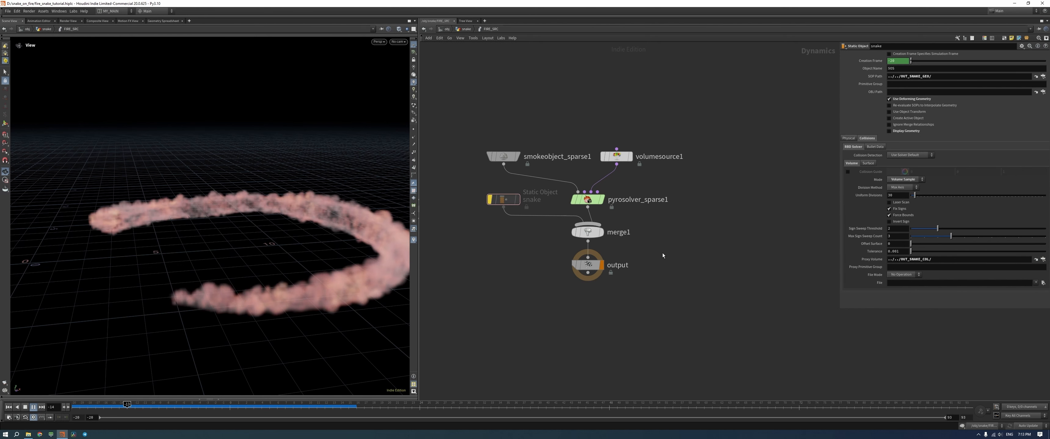
{"action": "key", "text": "ctrl+Up"}
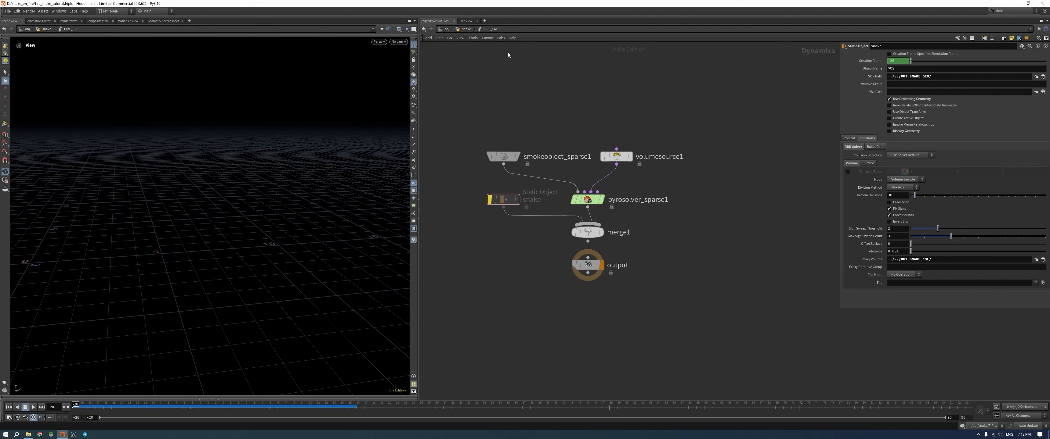
Check the time-shifted source in the snake network, reopen FIRE_SRC, and replay the simulation from the first frame
{"action": "left_click", "coordinate": [465, 29]}
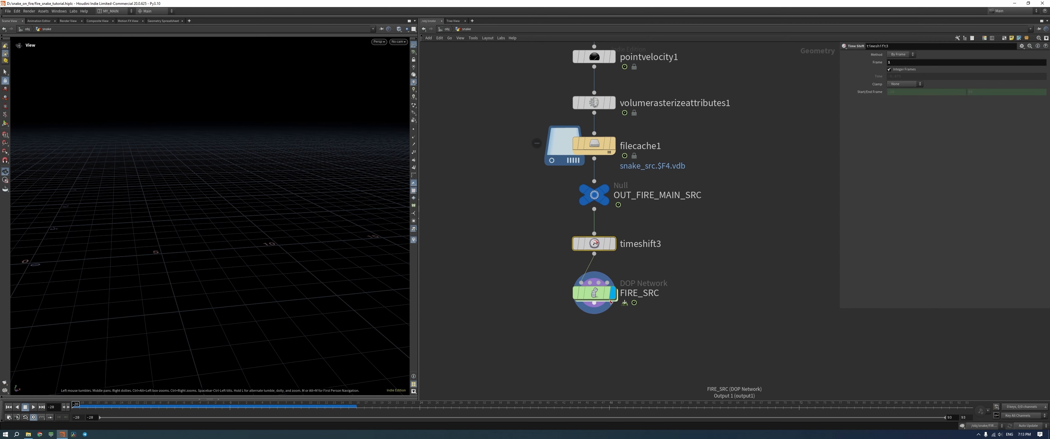
{"action": "double_click", "coordinate": [593, 294]}
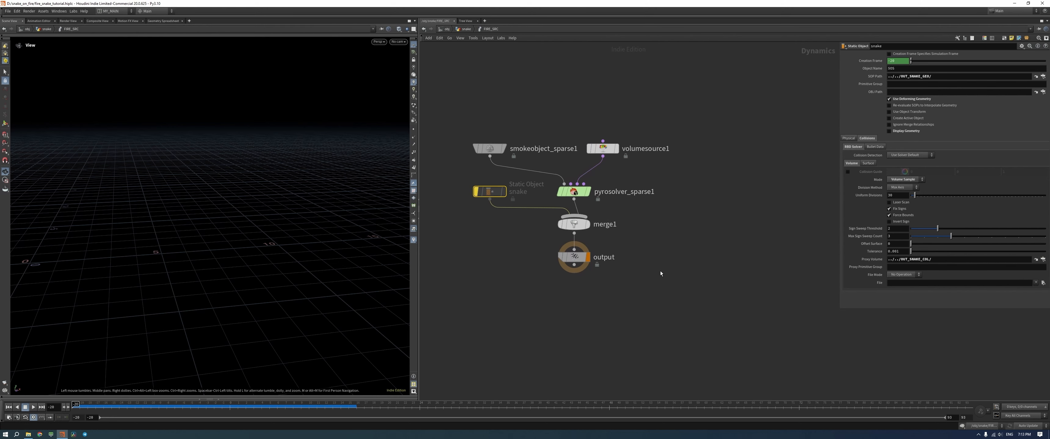
{"action": "key", "text": "Up"}
{"action": "key", "text": "ctrl+Up"}
{"action": "key", "text": "Up"}
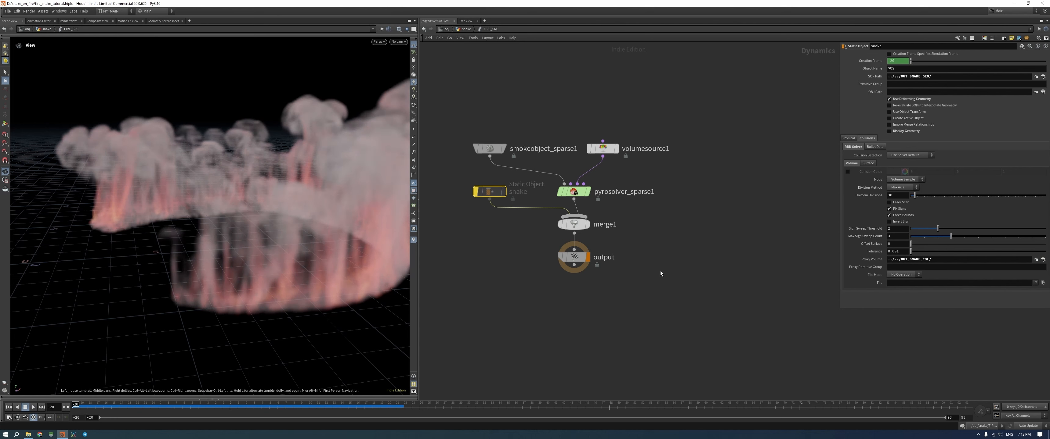
{"action": "key", "text": "ctrl+Up"}
{"action": "key", "text": "Up"}
{"action": "key", "text": "ctrl+Up"}
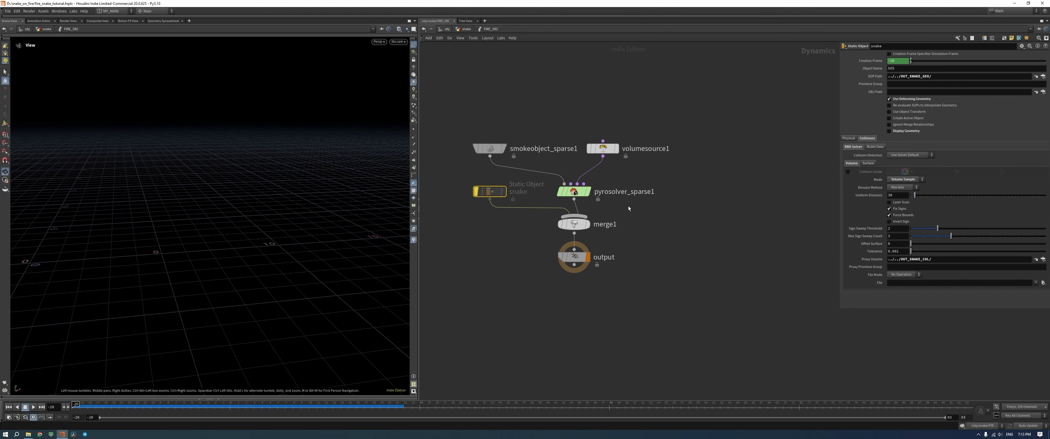
Add a second Merge node beside volumesource1 and connect it to the fourth input of pyrosolver_sparse1
{"action": "mouse_move", "coordinate": [603, 151]}
{"action": "key", "text": "Tab"}
{"action": "type", "text": "merge"}
{"action": "key", "text": "Return"}
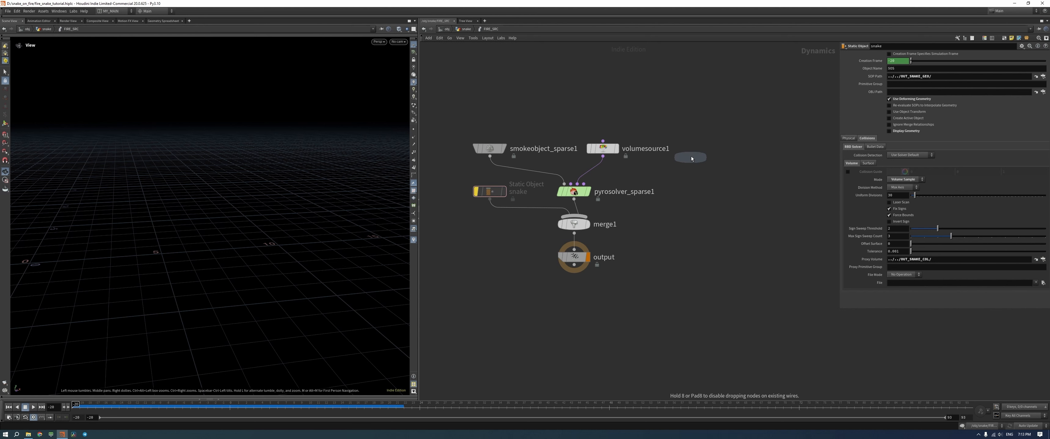
{"action": "left_click", "coordinate": [688, 165]}
{"action": "left_click_drag", "start_coordinate": [694, 158], "coordinate": [584, 184]}
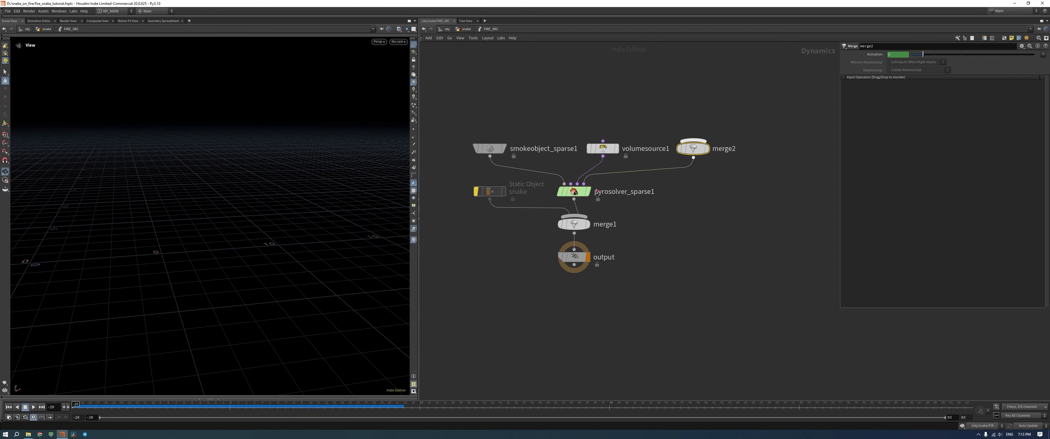
Rename the new Merge node feeding the pyro solver to FORCES
{"action": "double_click", "coordinate": [724, 149]}
{"action": "double_click", "coordinate": [720, 148]}
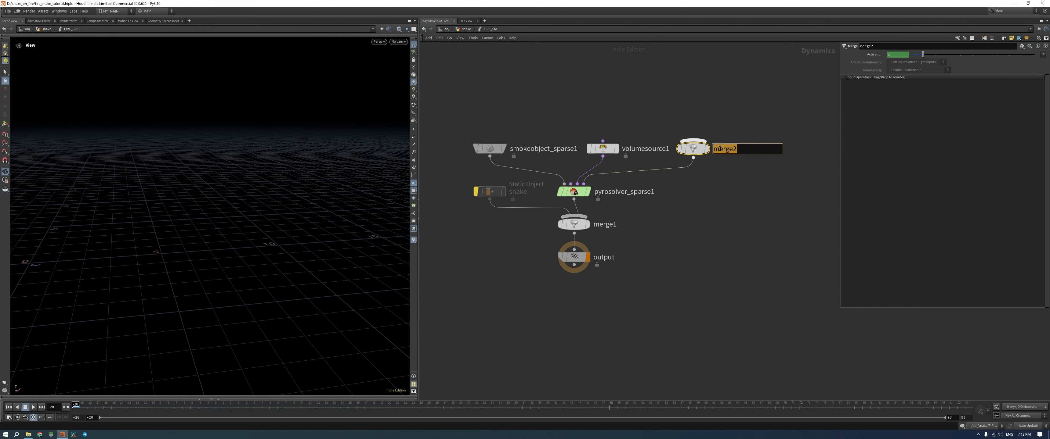
{"action": "key", "text": "Home"}
{"action": "type", "text": "F"}
{"action": "double_click", "coordinate": [720, 148]}
{"action": "key", "text": "BackSpace"}
{"action": "key", "text": "Return"}
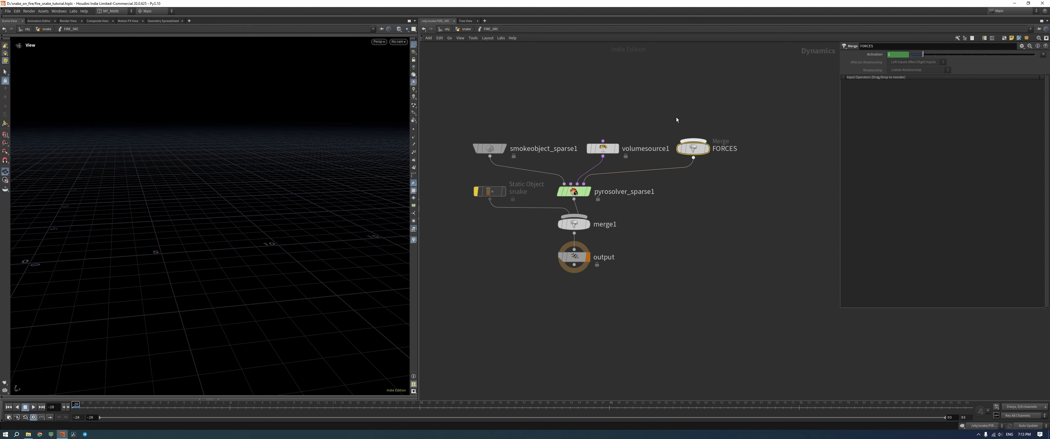
Add a Gas Turbulence node above volumesource1 and the FORCES merge
{"action": "middle_click_drag", "start_coordinate": [676, 120], "coordinate": [623, 166]}
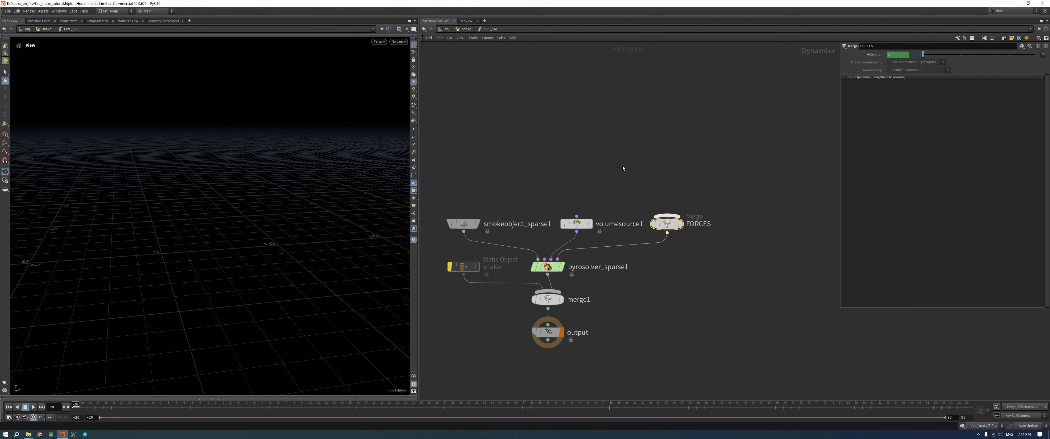
{"action": "key", "text": "Tab"}
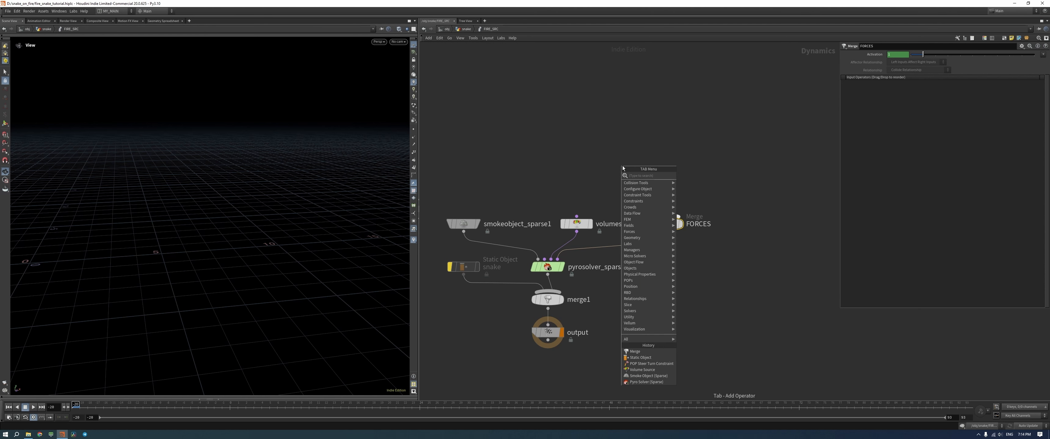
{"action": "type", "text": "gas"}
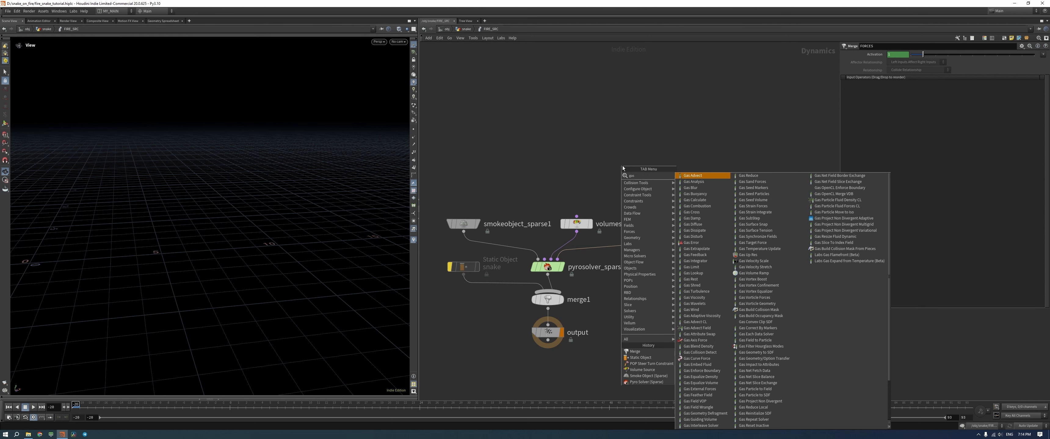
{"action": "type", "text": " turb"}
{"action": "key", "text": "Return"}
{"action": "left_click", "coordinate": [583, 154]}
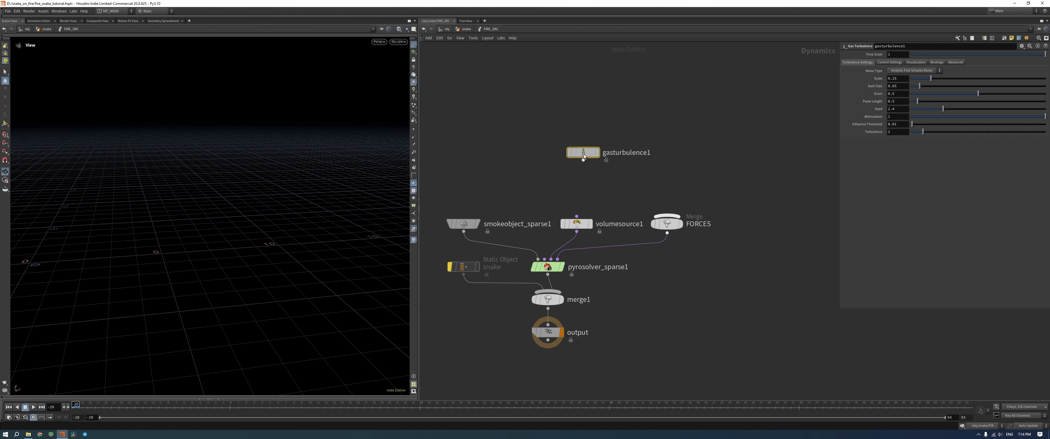
Rename the Gas Turbulence node as big
{"action": "double_click", "coordinate": [634, 153]}
{"action": "type", "text": "b"}
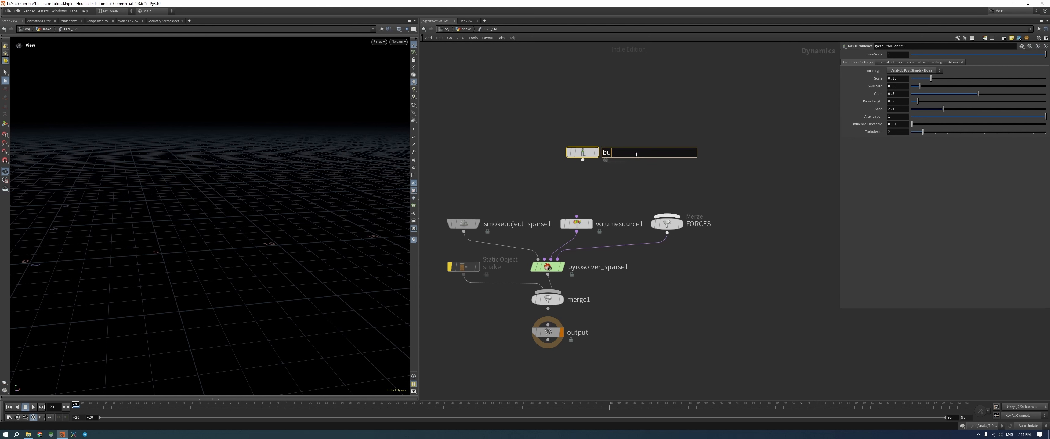
{"action": "type", "text": "ig"}
{"action": "key", "text": "Return"}
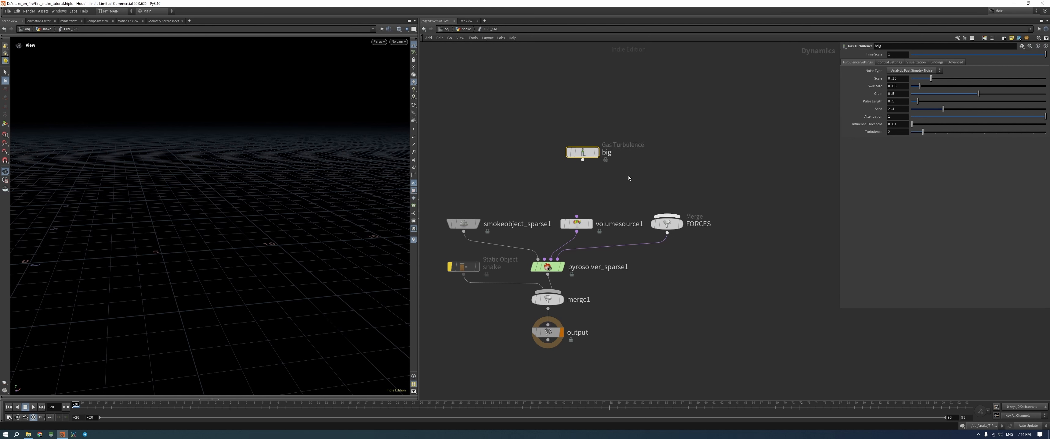
Connect the big turbulence node to the FORCES merge and set its Scale to 0.5
{"action": "left_click_drag", "start_coordinate": [667, 214], "coordinate": [591, 181]}
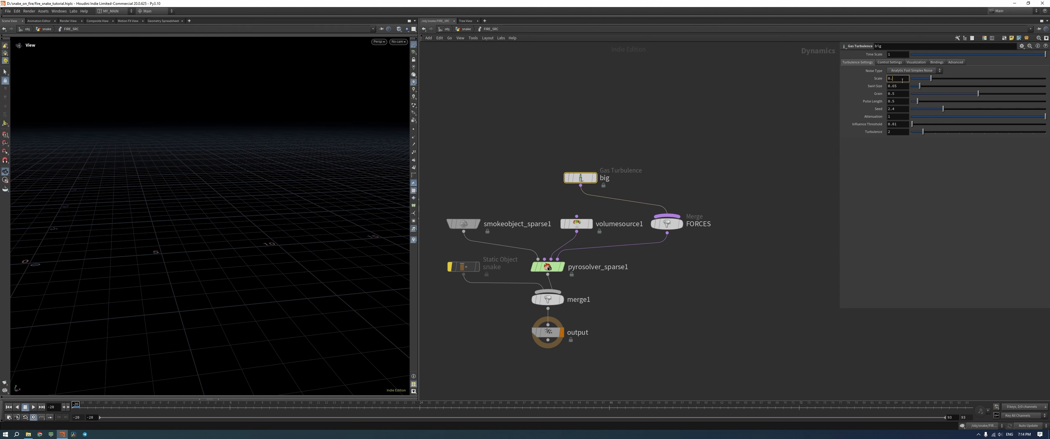
{"action": "key", "text": "Return"}
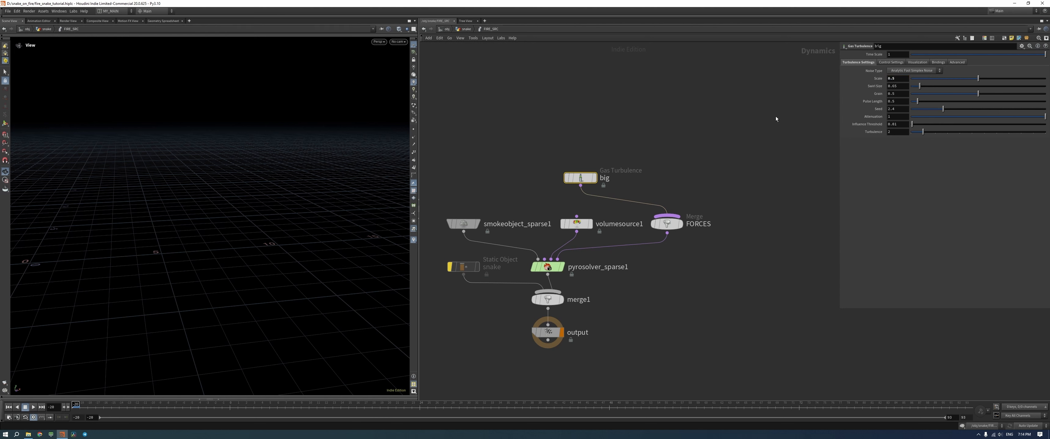
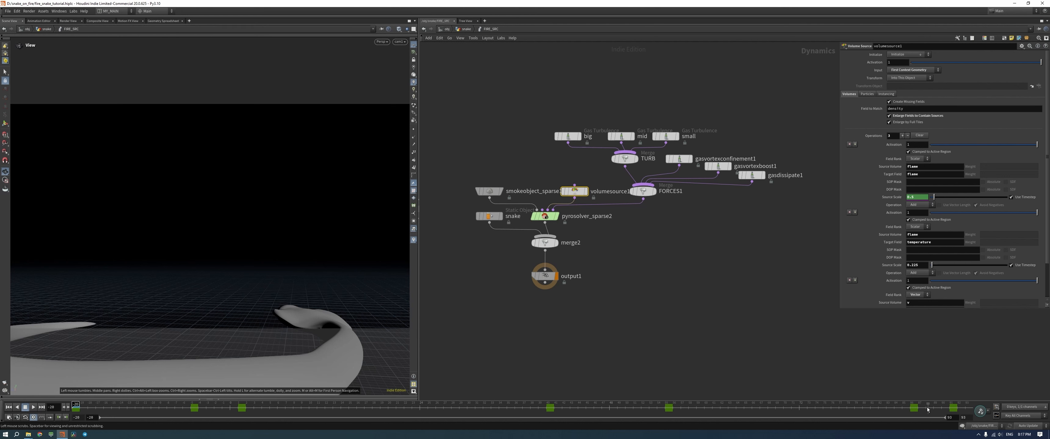
Check the animated Source Scale of volumesource1 by scrubbing the timeline with simulation disabled, and re-enable simulation at the first frame
{"action": "left_click", "coordinate": [961, 426]}
{"action": "left_click_drag", "start_coordinate": [113, 406], "coordinate": [246, 406]}
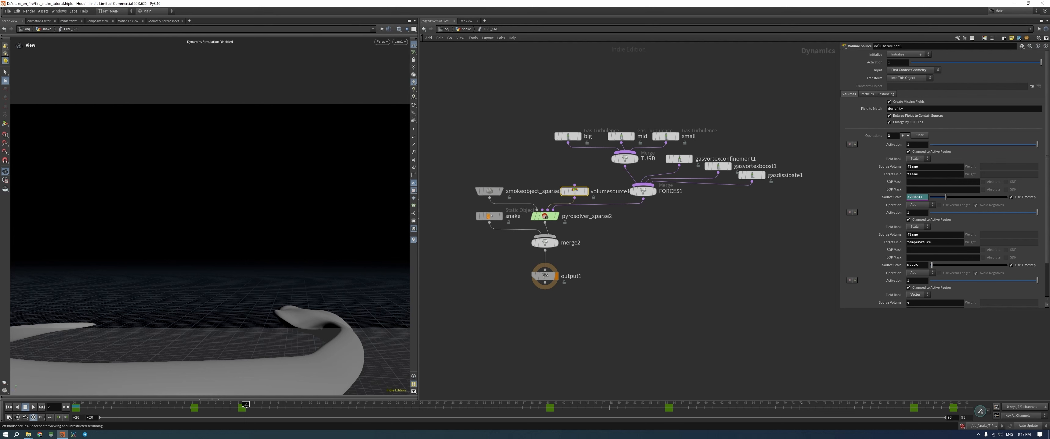
{"action": "left_click_drag", "start_coordinate": [245, 406], "coordinate": [75, 405]}
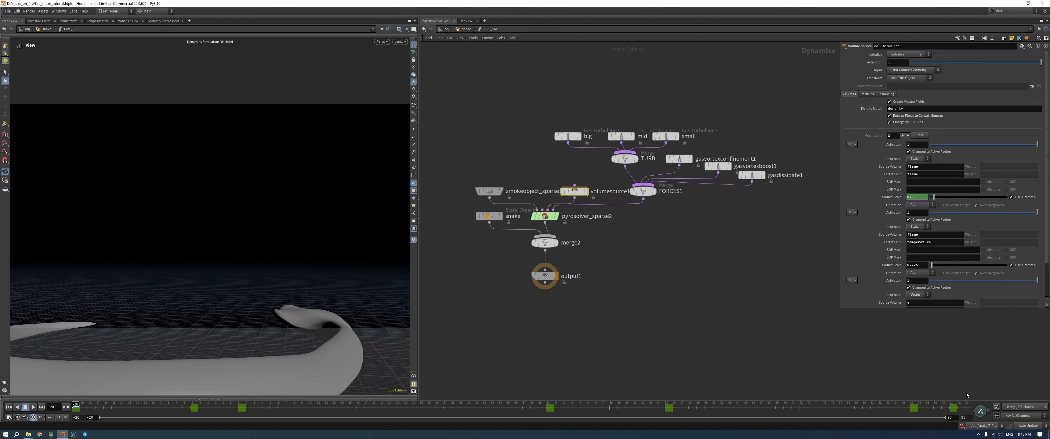
{"action": "left_click", "coordinate": [963, 426]}
Review the field, evaporation and subtraction rate settings of gasdissipate1
{"action": "middle_click_drag", "start_coordinate": [672, 235], "coordinate": [655, 237]}
{"action": "left_click", "coordinate": [737, 180]}
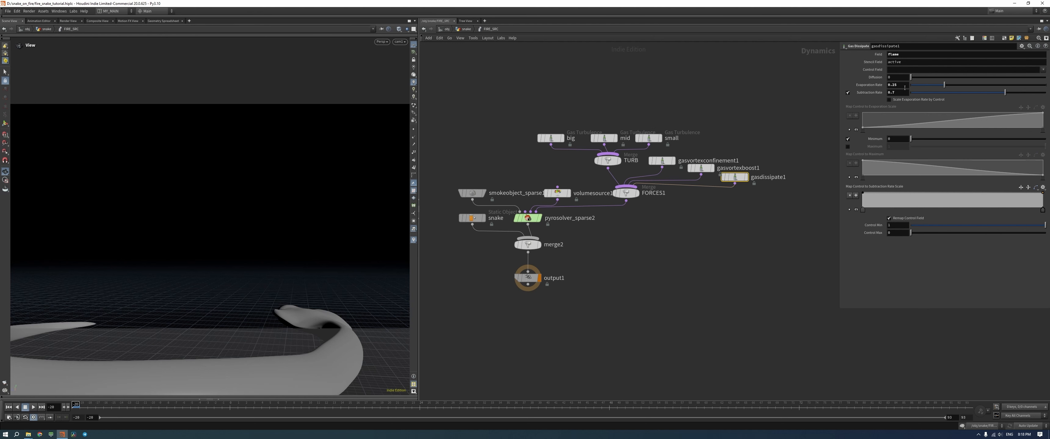
{"action": "left_click", "coordinate": [730, 106]}
Disconnect pow1 from geometryvopoutput1 inside attribvop1 of the snake network, and return to the snake network
{"action": "key", "text": "u"}
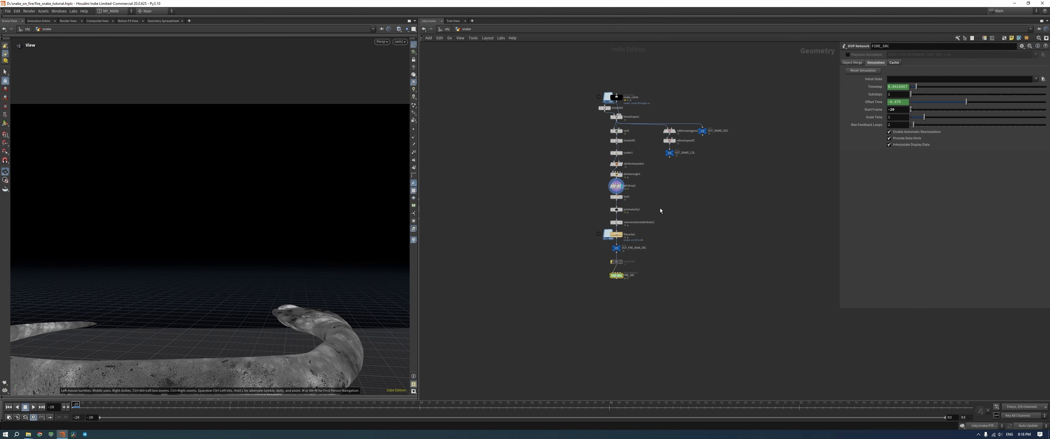
{"action": "double_click", "coordinate": [574, 171]}
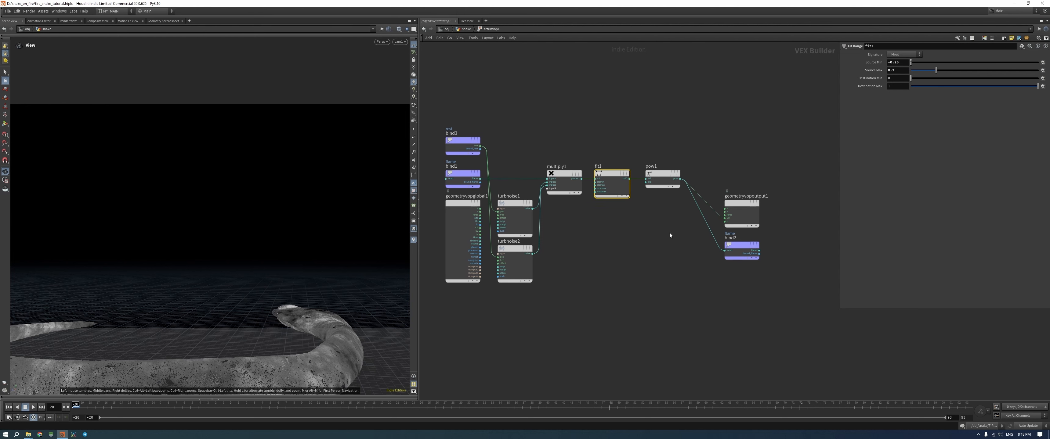
{"action": "left_click_drag", "start_coordinate": [710, 198], "coordinate": [712, 202]}
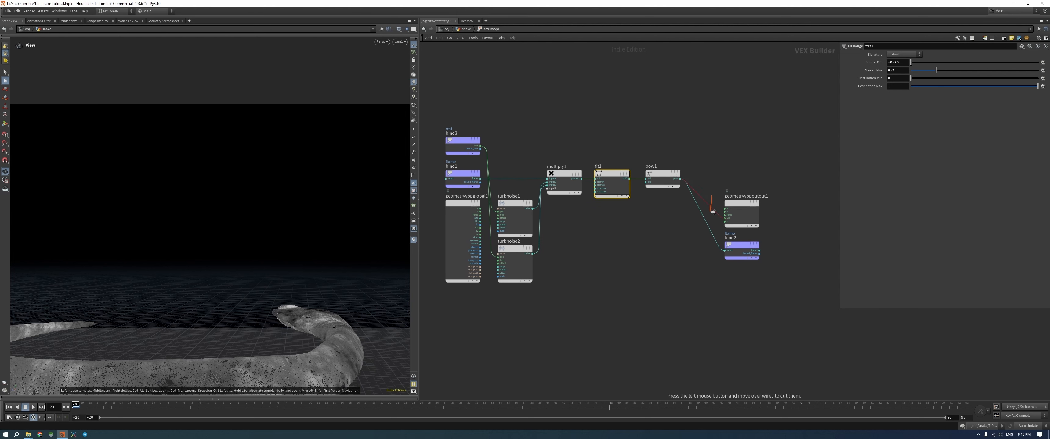
{"action": "left_click", "coordinate": [464, 29]}
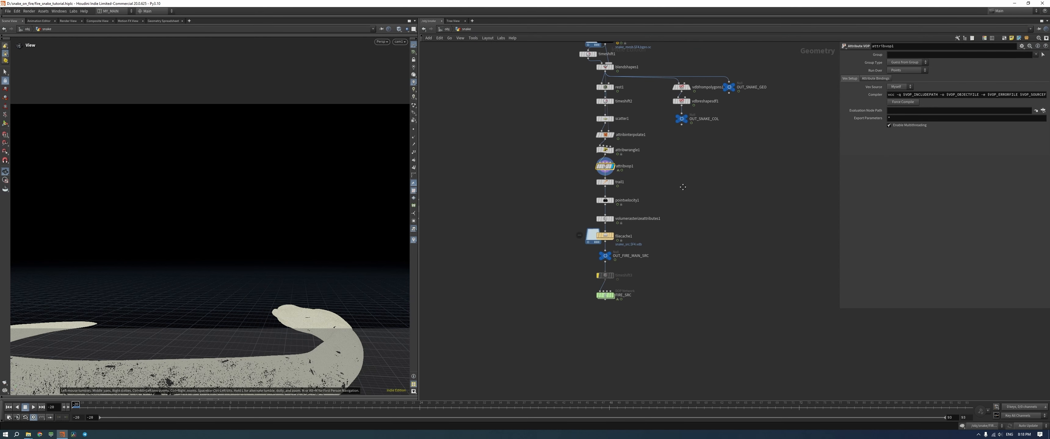
Duplicate the source branch from attribwrangle1 down to FIRE_SRC and place the copy beside the original
{"action": "middle_click_drag", "start_coordinate": [683, 187], "coordinate": [658, 223]}
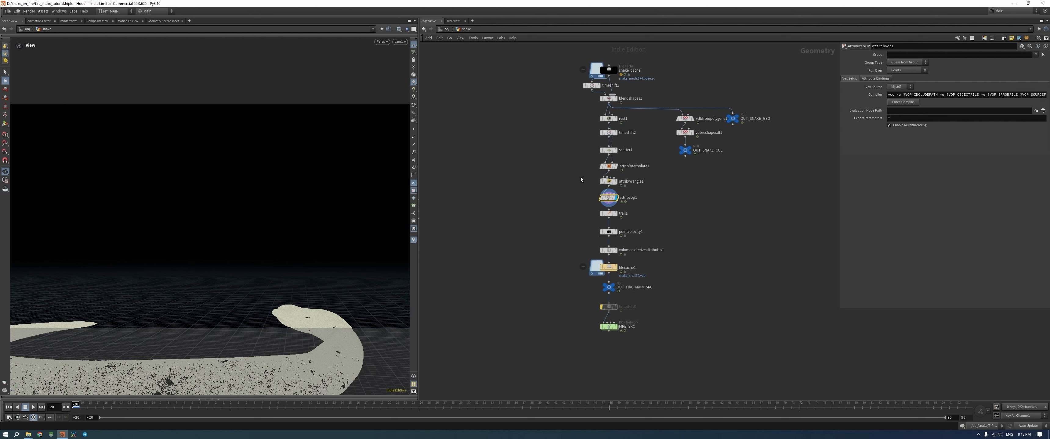
{"action": "left_click_drag", "start_coordinate": [573, 176], "coordinate": [667, 351]}
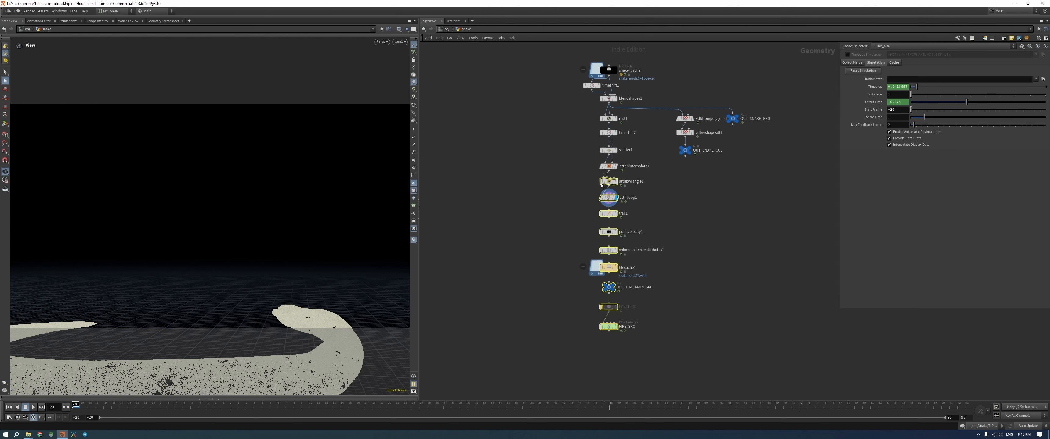
{"action": "left_click_drag", "start_coordinate": [602, 186], "coordinate": [555, 183], "text": "alt"}
{"action": "left_click", "coordinate": [694, 220]}
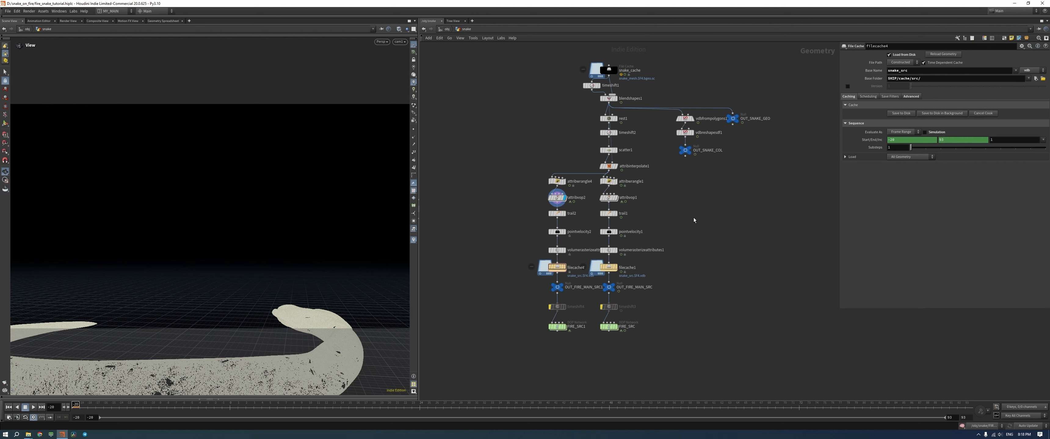
Move the duplicated source branch slightly closer to the original branch
{"action": "scroll", "coordinate": [540, 201], "scroll_direction": "up", "scroll_amount": 4}
{"action": "left_click_drag", "start_coordinate": [521, 151], "coordinate": [587, 393]}
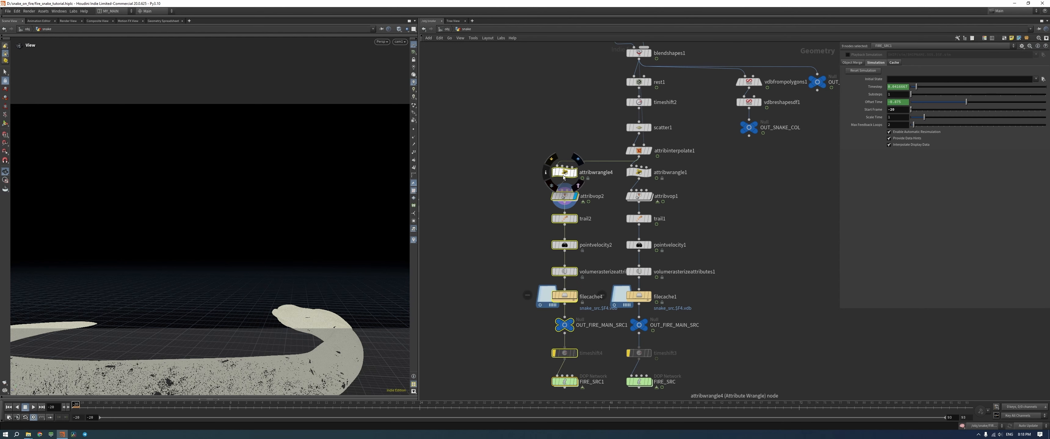
{"action": "left_click_drag", "start_coordinate": [563, 177], "coordinate": [568, 177]}
{"action": "left_click", "coordinate": [543, 228]}
{"action": "middle_click_drag", "start_coordinate": [541, 232], "coordinate": [502, 150]}
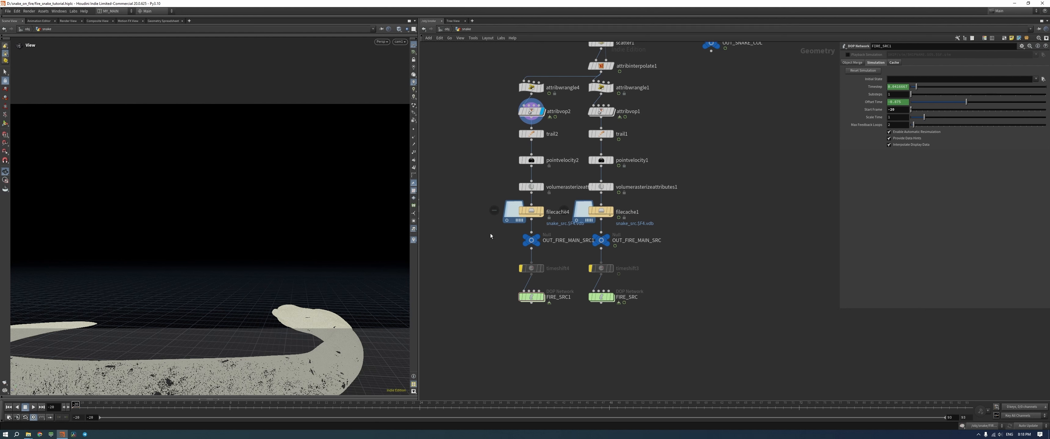
{"action": "middle_click_drag", "start_coordinate": [491, 148], "coordinate": [493, 183]}
Change the comparison in attribwrangle4's if condition to < so that points with col.x below the threshold are removed
{"action": "left_click", "coordinate": [536, 128]}
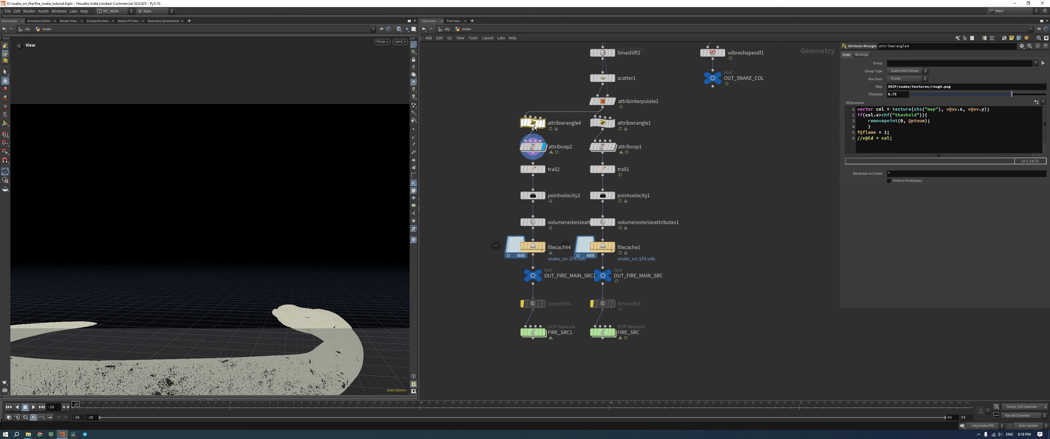
{"action": "left_click", "coordinate": [882, 115]}
{"action": "key", "text": "BackSpace"}
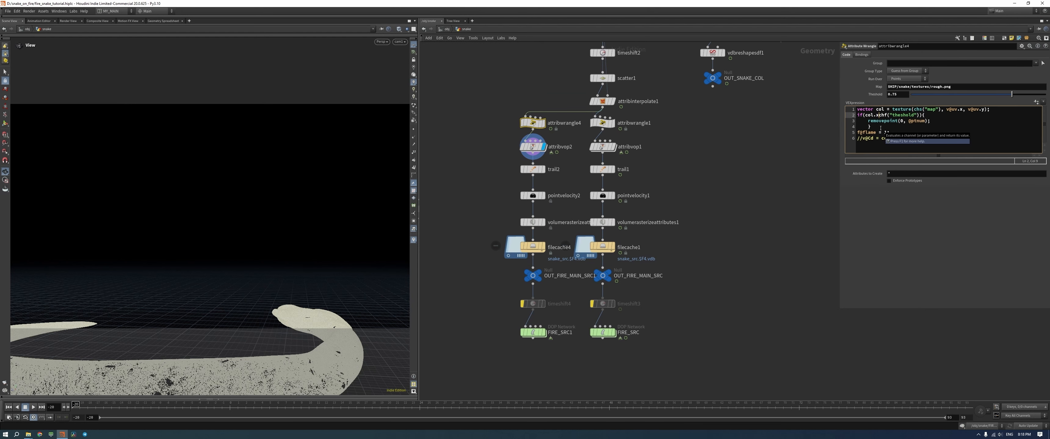
{"action": "type", "text": "<"}
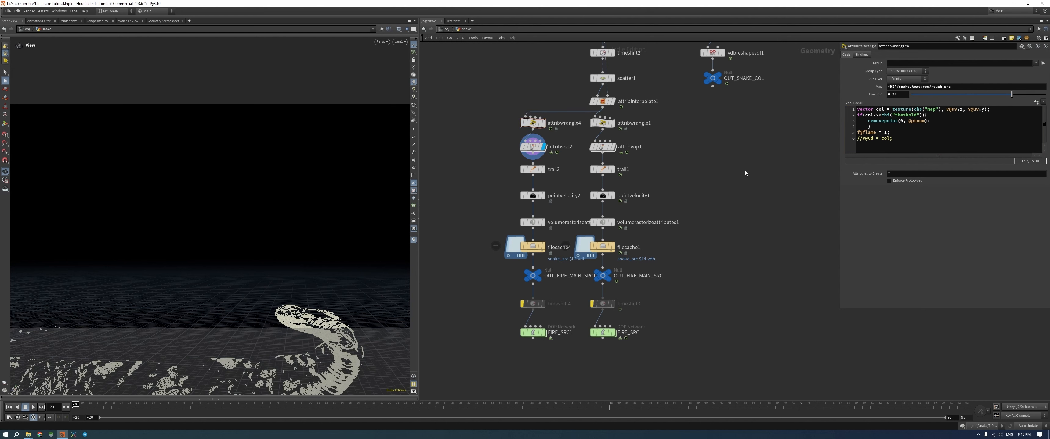
Set attribwrangle4's threshold to 0.45 and inspect the remaining points around the snake's head
{"action": "left_click_drag", "start_coordinate": [263, 251], "coordinate": [259, 257]}
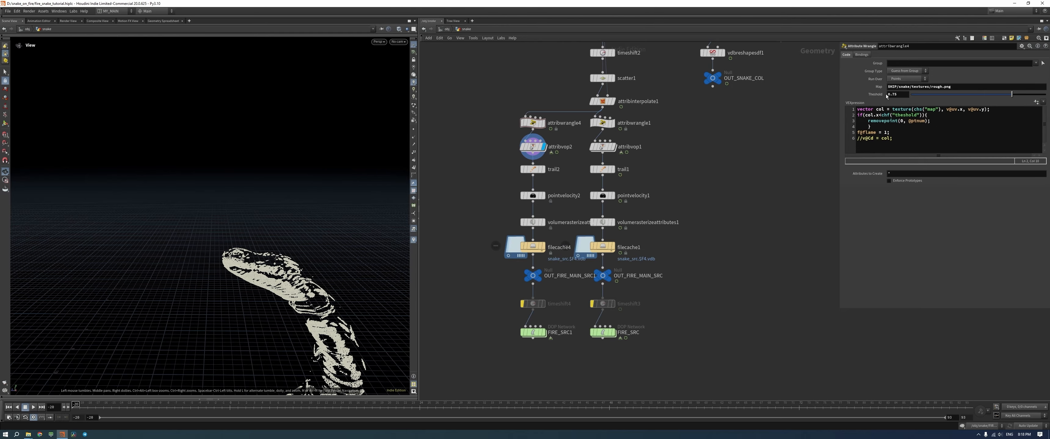
{"action": "left_click", "coordinate": [906, 94]}
{"action": "key", "text": "Return"}
{"action": "left_click_drag", "start_coordinate": [323, 210], "coordinate": [275, 341]}
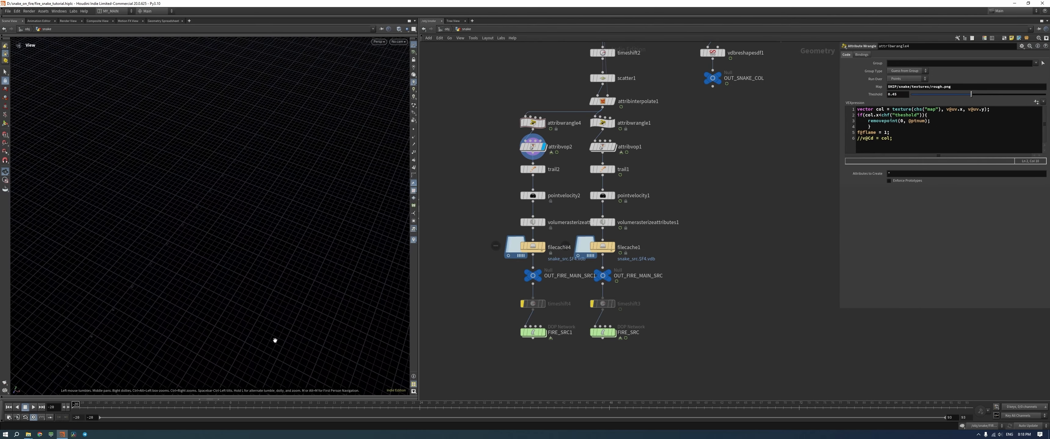
{"action": "key", "text": "space+g"}
{"action": "left_click_drag", "start_coordinate": [257, 244], "coordinate": [182, 274]}
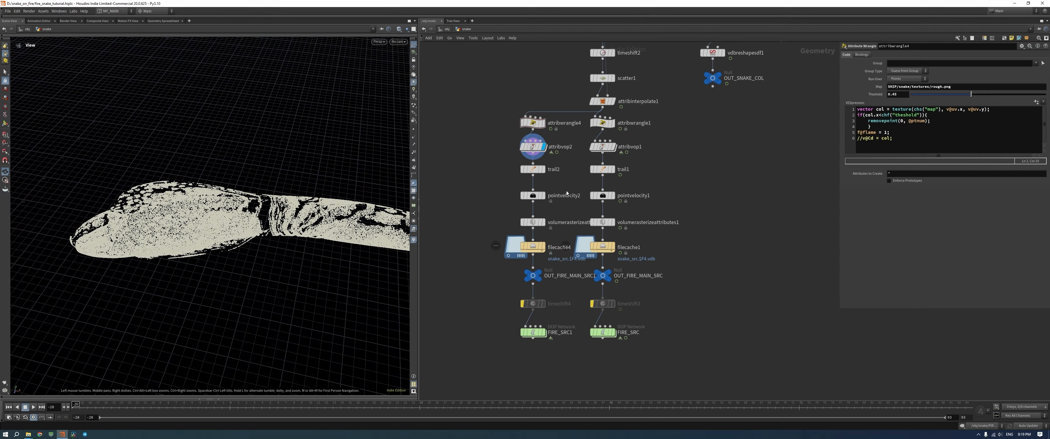
Set the curl noise of pointvelocity2 to a pulse duration of 0.45 and a swirl size of 1.15
{"action": "mouse_move", "coordinate": [533, 148]}
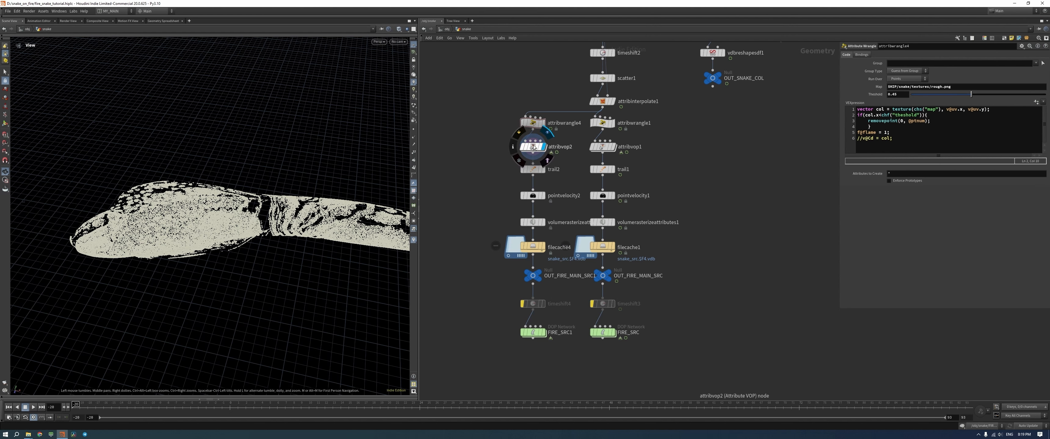
{"action": "left_click", "coordinate": [533, 196]}
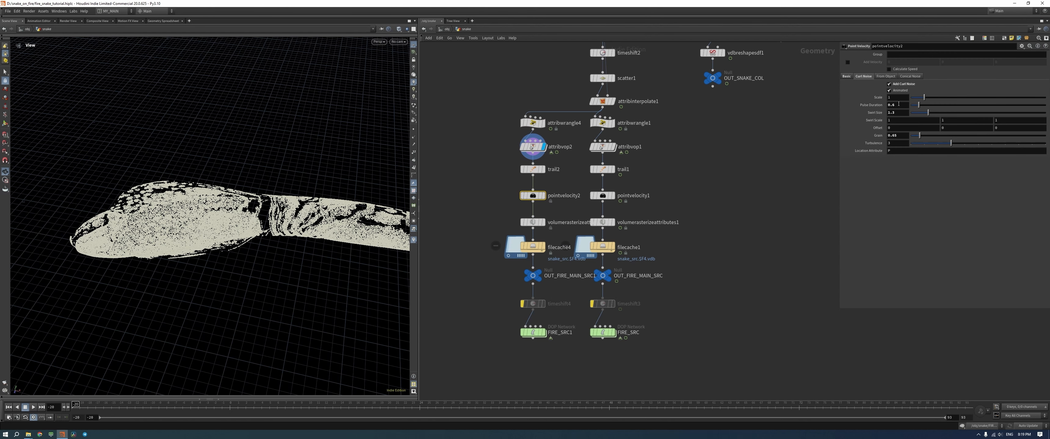
{"action": "left_click", "coordinate": [899, 104]}
{"action": "key", "text": "Return"}
{"action": "left_click", "coordinate": [903, 114]}
{"action": "left_click_drag", "start_coordinate": [835, 135], "coordinate": [831, 135]}
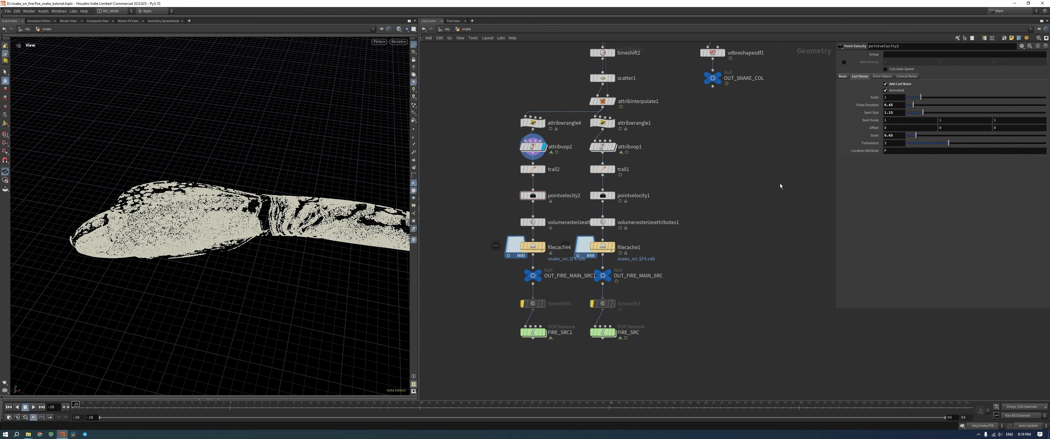
Set the base name of filecache4 to snake_secondary_src with $HIP/cache/src/ as its base folder
{"action": "left_click", "coordinate": [533, 222]}
{"action": "mouse_move", "coordinate": [535, 249]}
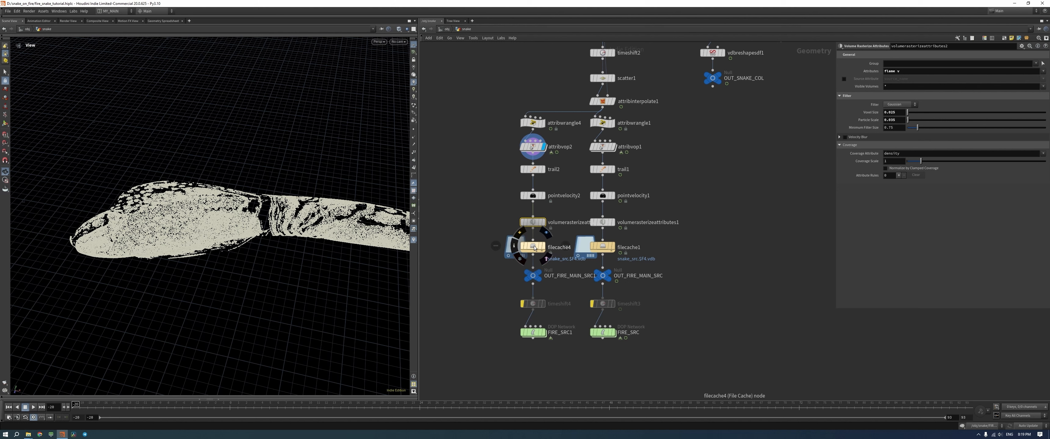
{"action": "left_click", "coordinate": [533, 248]}
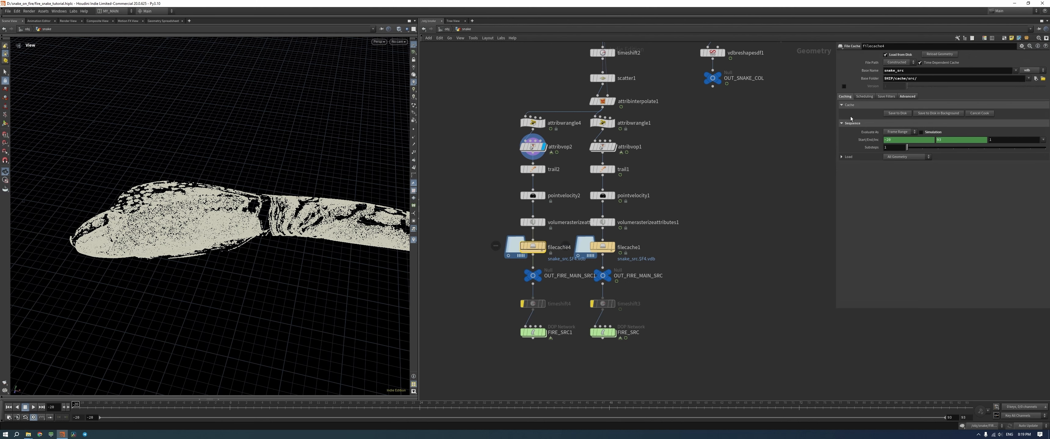
{"action": "left_click", "coordinate": [928, 70]}
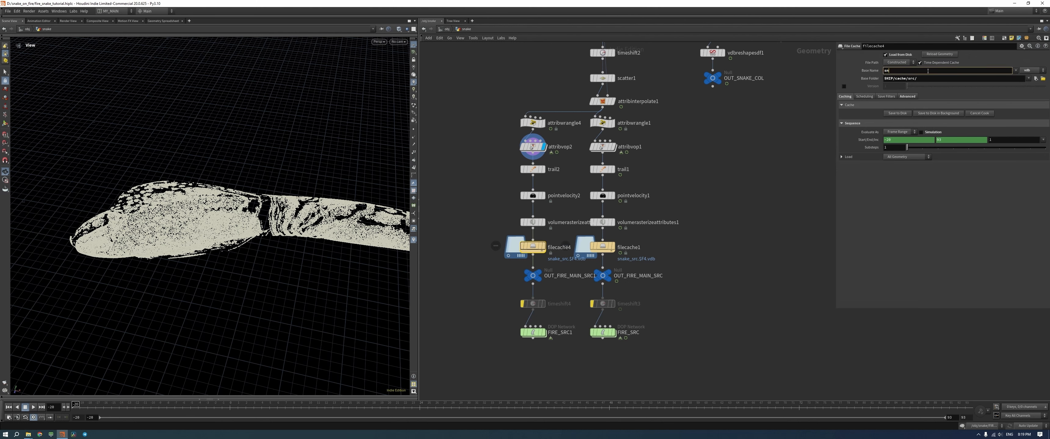
{"action": "left_click", "coordinate": [936, 79]}
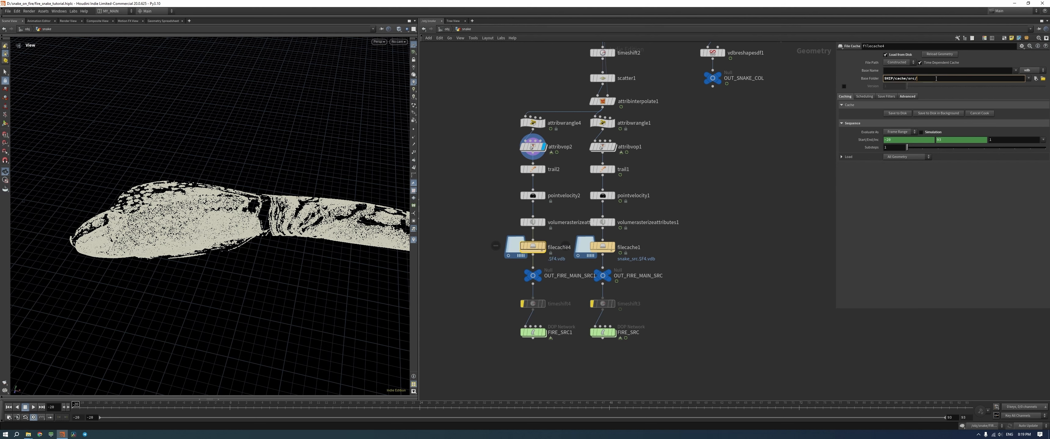
{"action": "type", "text": "/"}
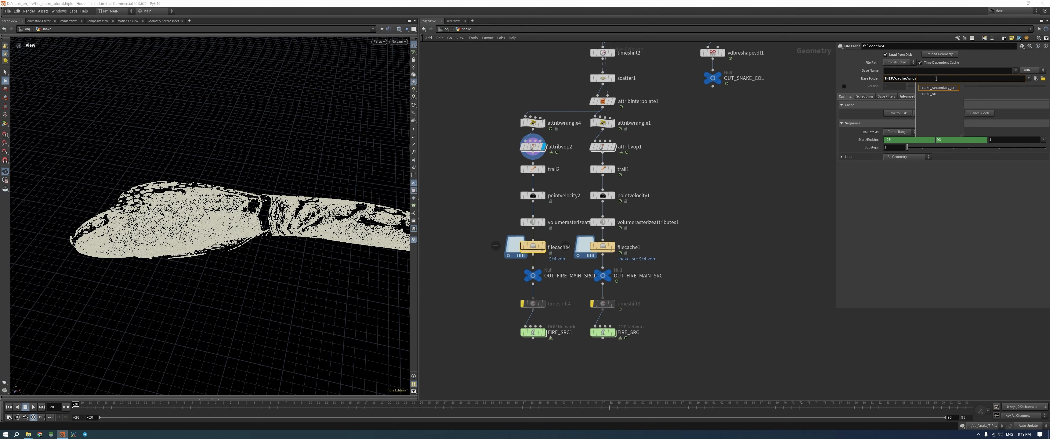
{"action": "key", "text": "Down"}
{"action": "key", "text": "Return"}
{"action": "key", "text": "BackSpace"}
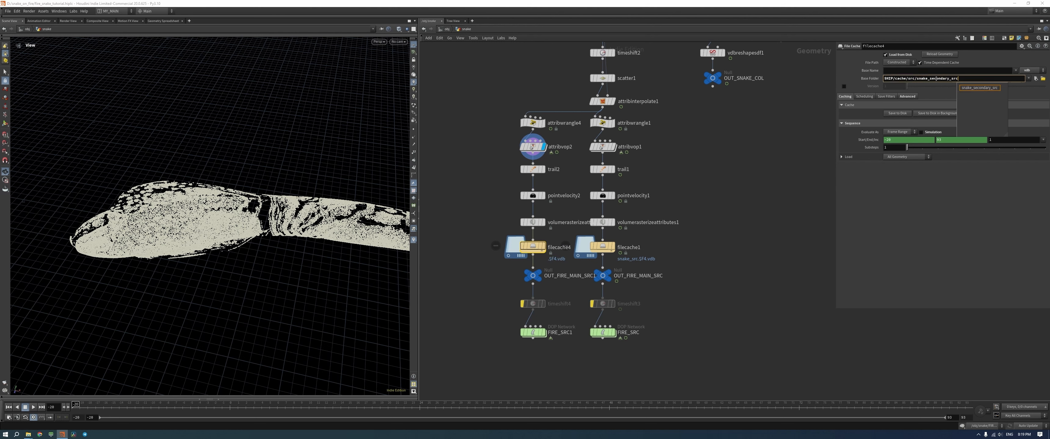
{"action": "key", "text": "shift+Left"}
{"action": "key", "text": "shift+Left"}
{"action": "key", "text": "shift+Left"}
{"action": "key", "text": "shift+Left"}
{"action": "key", "text": "shift+Left"}
{"action": "key", "text": "shift+Left"}
{"action": "key", "text": "shift+Left"}
{"action": "key", "text": "shift+Left"}
{"action": "key", "text": "shift+Left"}
{"action": "key", "text": "shift+Left"}
{"action": "key", "text": "shift+Left"}
{"action": "key", "text": "shift+Left"}
{"action": "key", "text": "shift+Left"}
{"action": "key", "text": "shift+Left"}
{"action": "key", "text": "shift+Left"}
{"action": "key", "text": "shift+Left"}
{"action": "key", "text": "shift+Left"}
{"action": "key", "text": "shift+Left"}
{"action": "key", "text": "shift+Left"}
{"action": "key", "text": "ctrl+x"}
{"action": "left_click", "coordinate": [917, 71]}
{"action": "key", "text": "ctrl+v"}
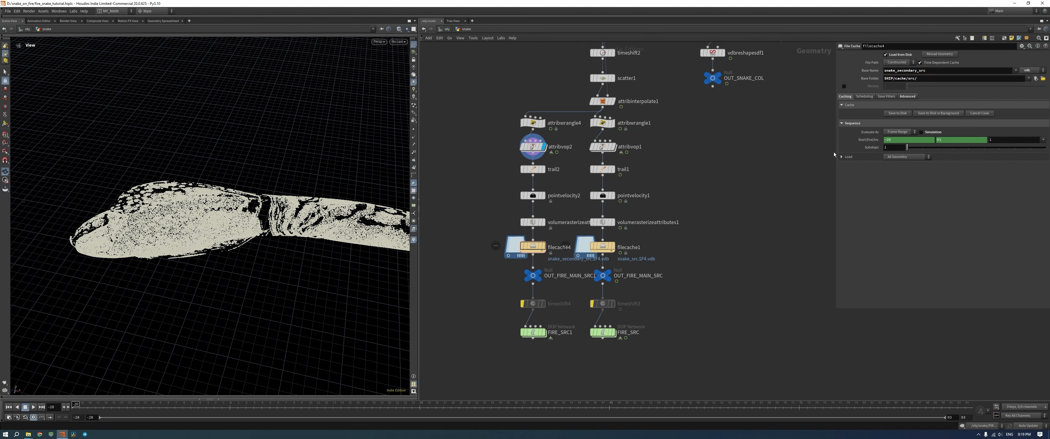
Save the filecache4 sequence to disk and display its cached volume on the snake
{"action": "left_click", "coordinate": [896, 114]}
{"action": "mouse_move", "coordinate": [532, 262]}
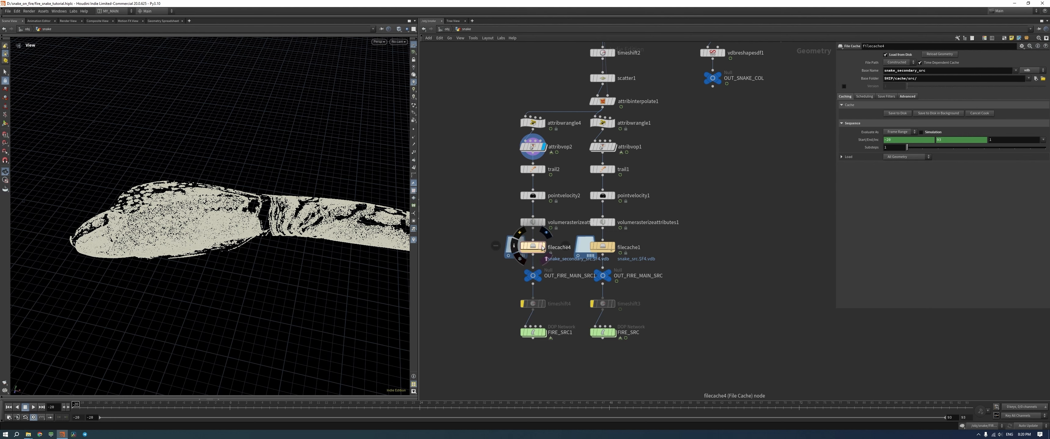
{"action": "left_click_drag", "start_coordinate": [316, 247], "coordinate": [227, 223]}
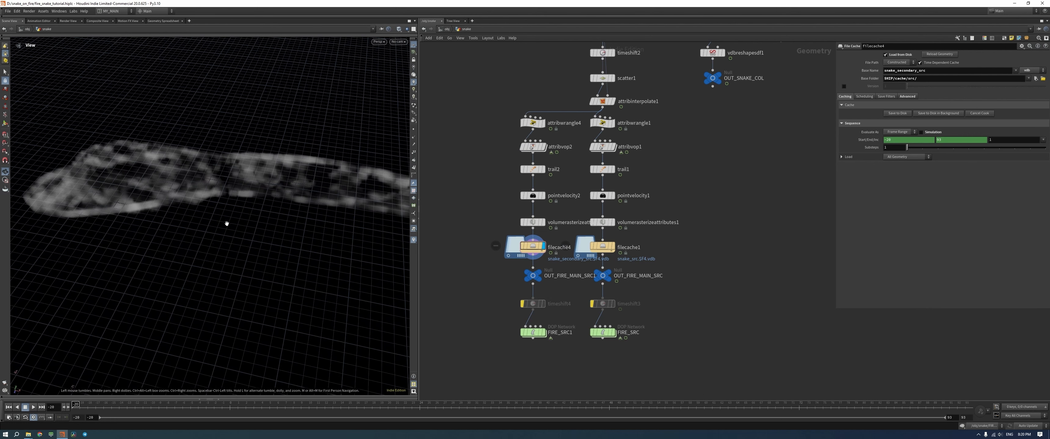
Open the FIRE_SRC1 DOP network and adjust the flame lifespan of pyrosolver_sparse2
{"action": "right_click_drag", "start_coordinate": [227, 223], "coordinate": [185, 277]}
{"action": "left_click_drag", "start_coordinate": [185, 277], "coordinate": [245, 230]}
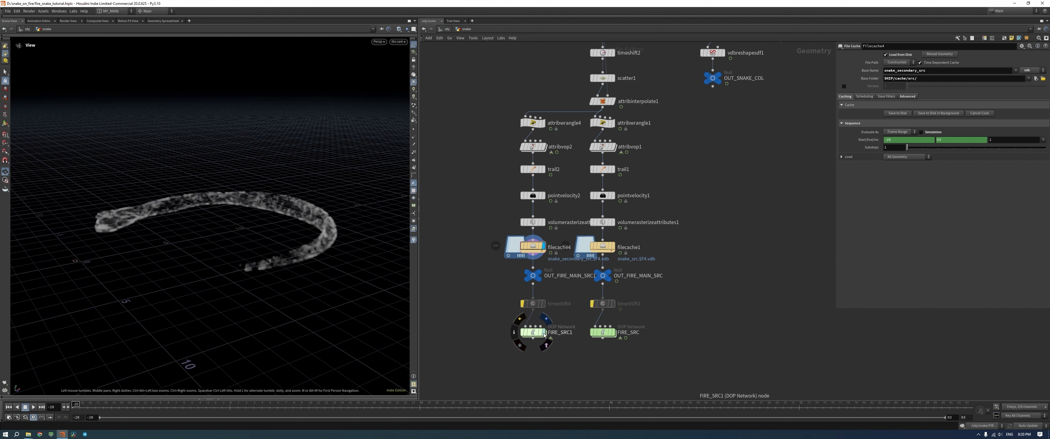
{"action": "left_click", "coordinate": [535, 334]}
{"action": "double_click", "coordinate": [535, 334]}
{"action": "scroll", "coordinate": [655, 270], "scroll_direction": "up", "scroll_amount": 5}
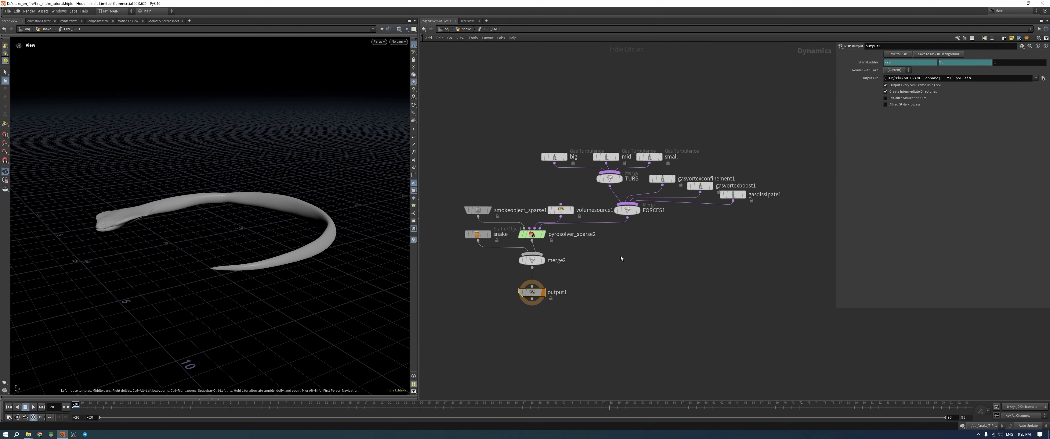
{"action": "left_click", "coordinate": [527, 249]}
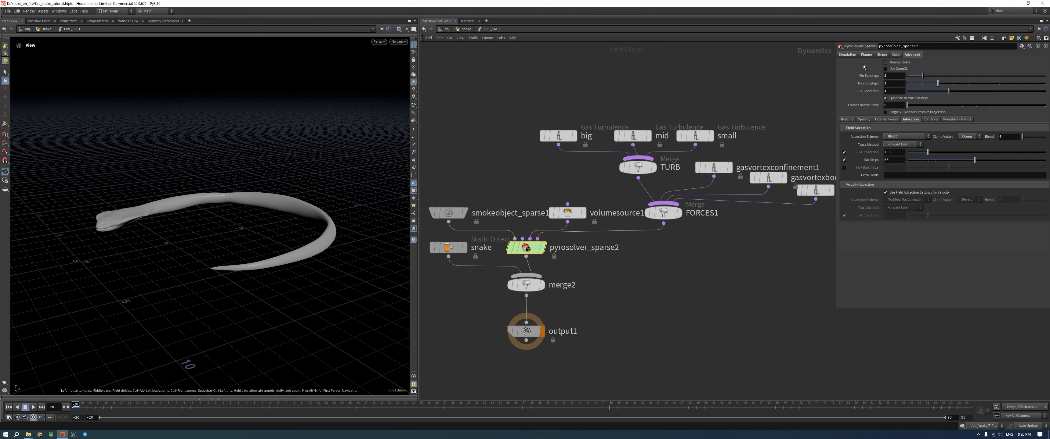
{"action": "left_click", "coordinate": [867, 55]}
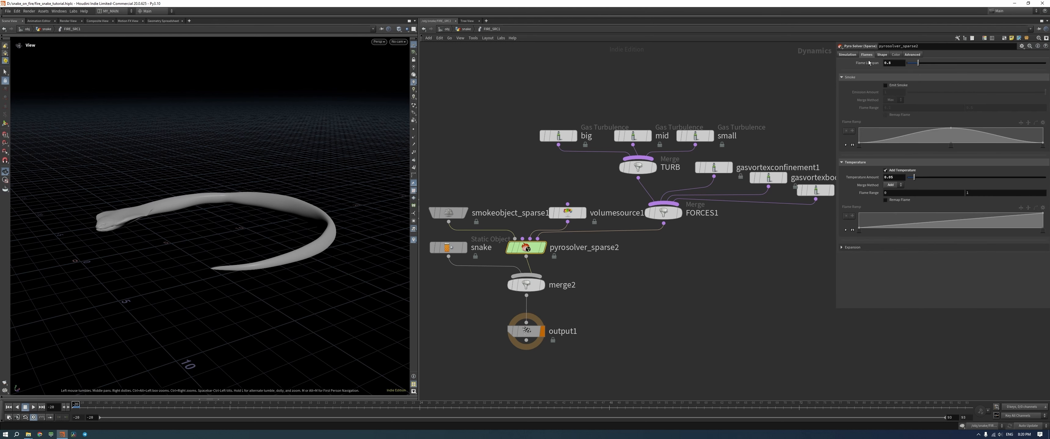
{"action": "key", "text": "BackSpace"}
{"action": "key", "text": "Return"}
Set the minimum substeps, maximum substeps and CFL condition of pyrosolver_sparse2 to 1
{"action": "left_click", "coordinate": [905, 55]}
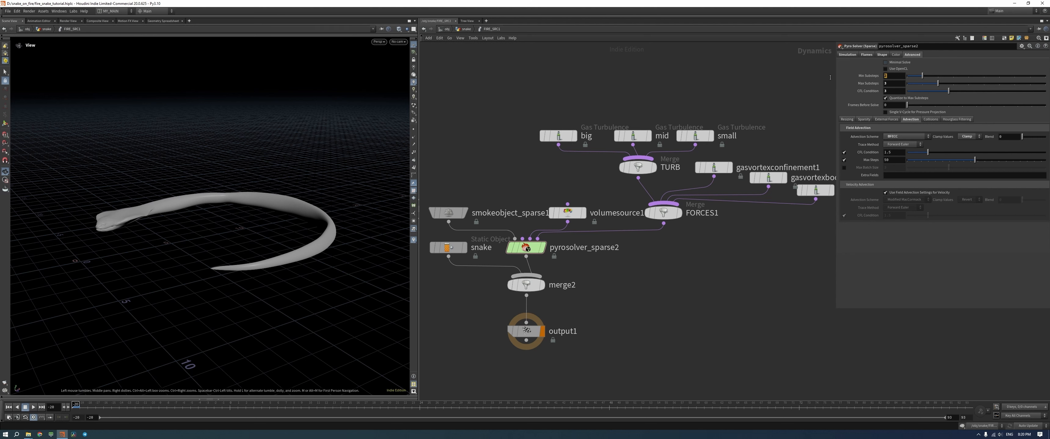
{"action": "key", "text": "Tab"}
{"action": "type", "text": "1"}
{"action": "key", "text": "Tab"}
{"action": "type", "text": "1"}
{"action": "key", "text": "Return"}
Set the pulse length of the big gas turbulence node to 0.35
{"action": "scroll", "coordinate": [803, 81], "scroll_direction": "down", "scroll_amount": 2}
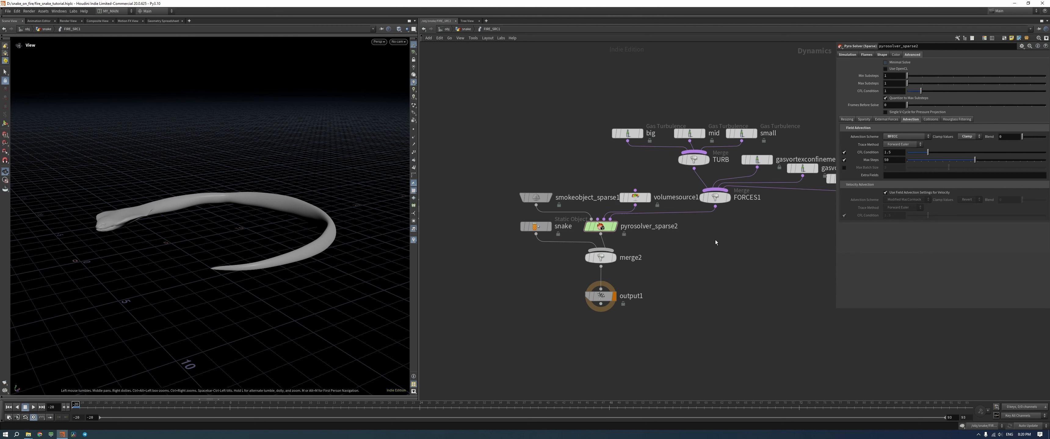
{"action": "middle_click_drag", "start_coordinate": [682, 222], "coordinate": [641, 222]}
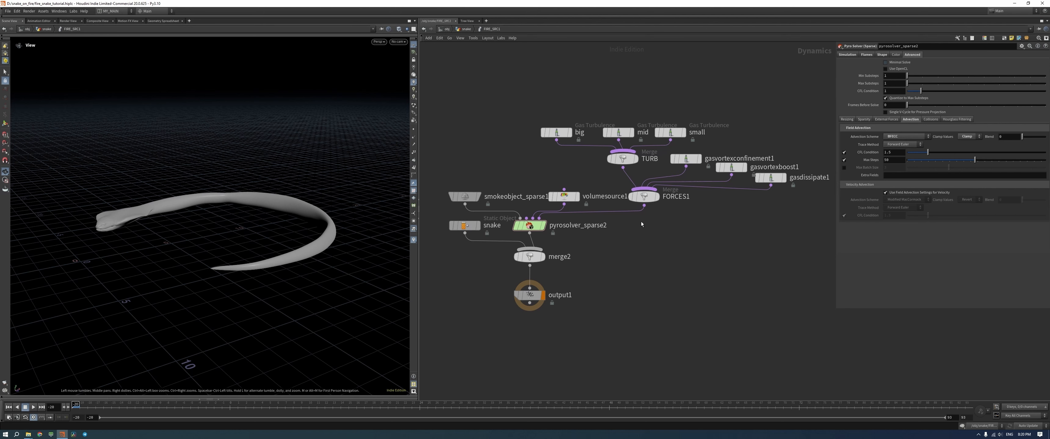
{"action": "left_click", "coordinate": [559, 134]}
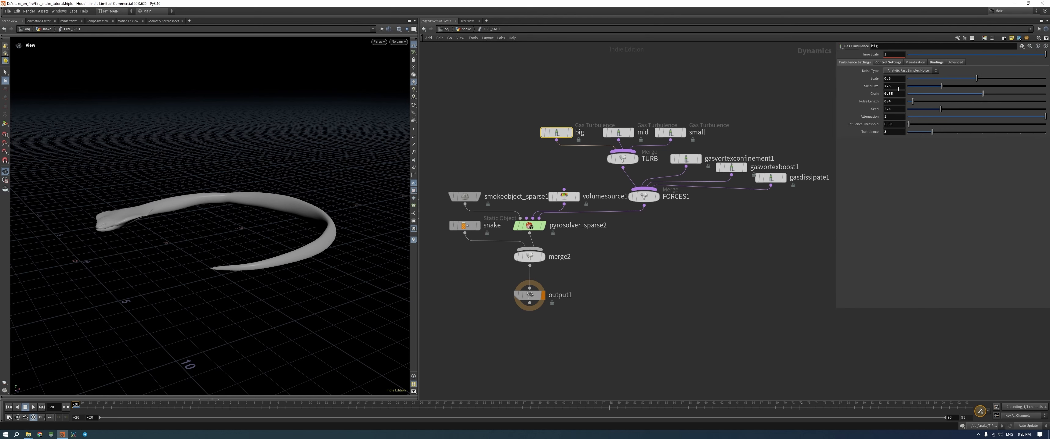
{"action": "left_click", "coordinate": [896, 101]}
{"action": "key", "text": "Return"}
Set the small gas turbulence node's grain to 0.55 and its pulse length to 0.25
{"action": "left_click", "coordinate": [619, 133]}
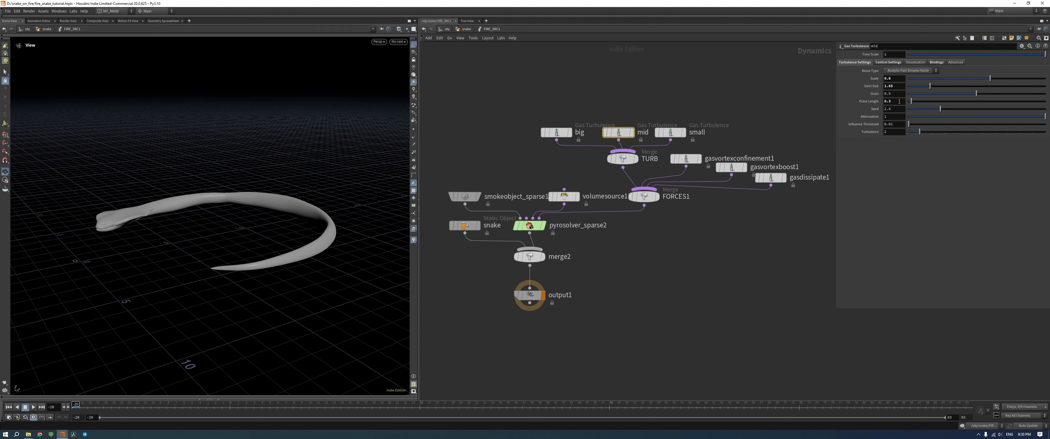
{"action": "left_click", "coordinate": [670, 132]}
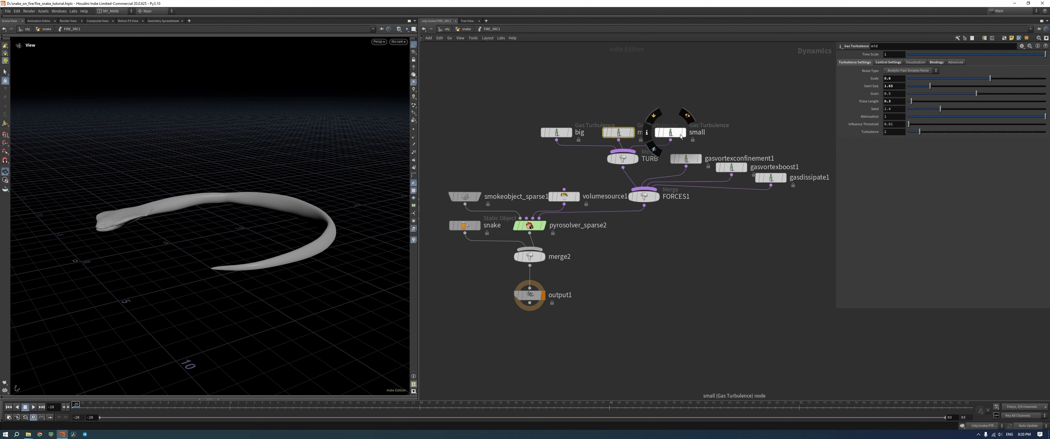
{"action": "left_click", "coordinate": [899, 94]}
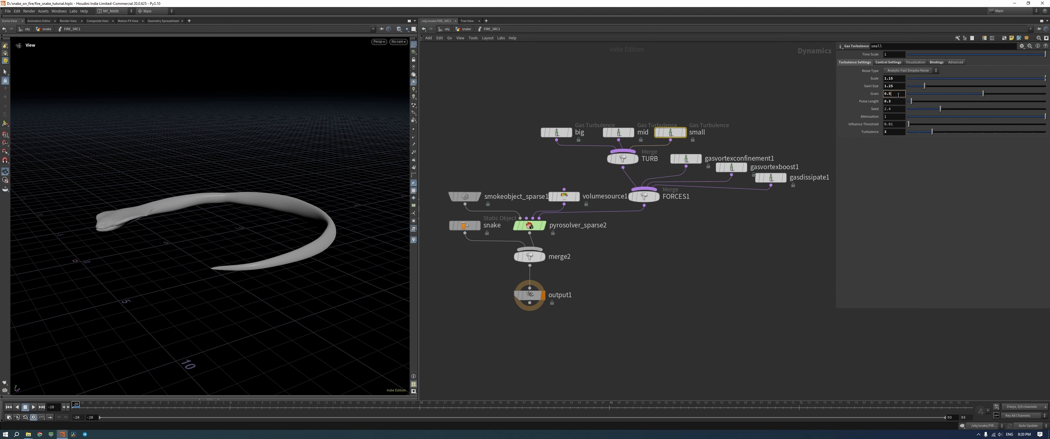
{"action": "left_click", "coordinate": [900, 99]}
{"action": "key", "text": "BackSpace"}
{"action": "type", "text": "25"}
{"action": "key", "text": "Return"}
Set the turbulence swirl size to 2 on the big node and 1.15 on the mid node
{"action": "left_click", "coordinate": [556, 132]}
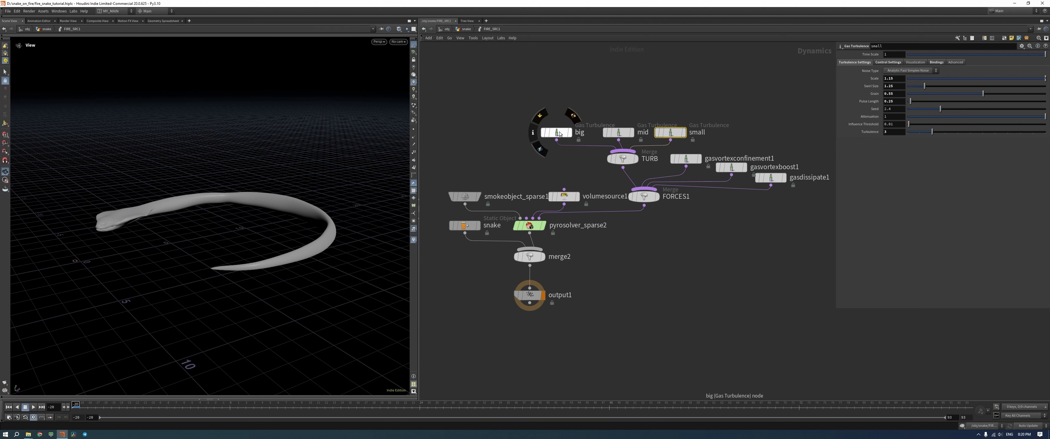
{"action": "left_click", "coordinate": [898, 87]}
{"action": "key", "text": "BackSpace"}
{"action": "key", "text": "BackSpace"}
{"action": "key", "text": "Return"}
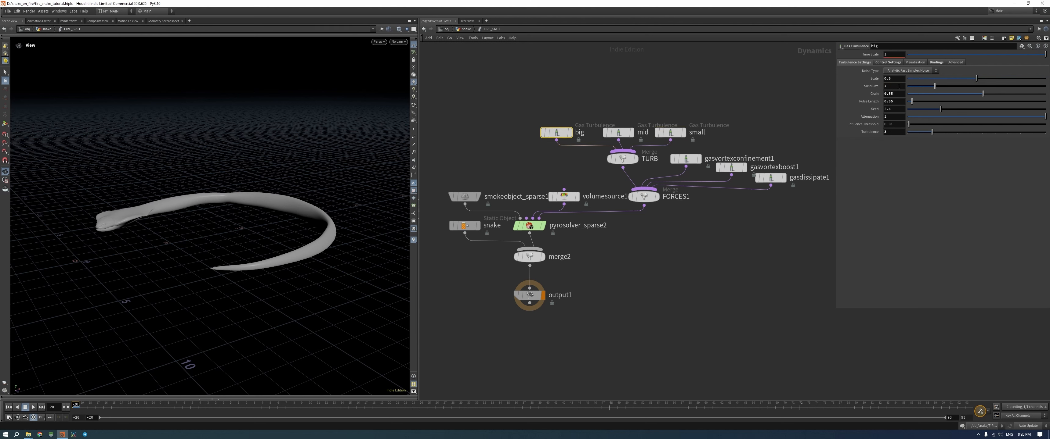
{"action": "left_click", "coordinate": [619, 132]}
{"action": "left_click", "coordinate": [899, 87]}
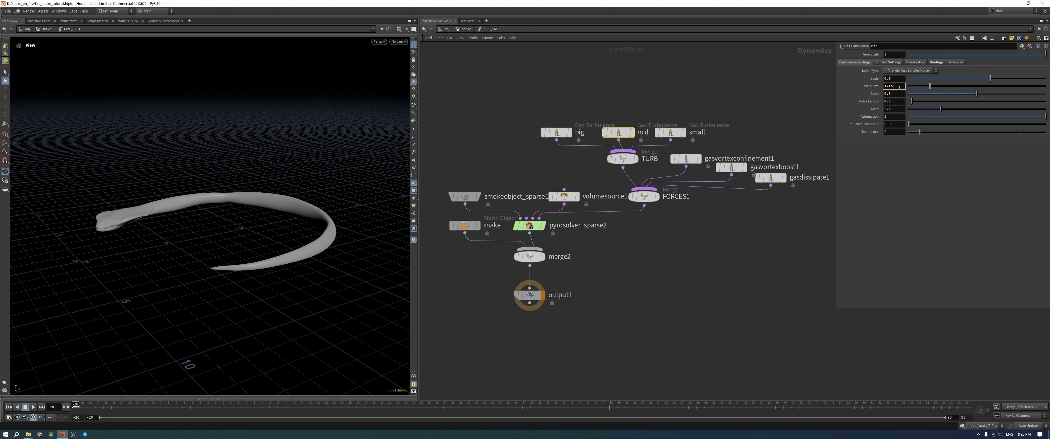
{"action": "type", "text": "15"}
{"action": "key", "text": "Return"}
Set the swirl size of the small gas turbulence node to 0.75
{"action": "left_click", "coordinate": [670, 133]}
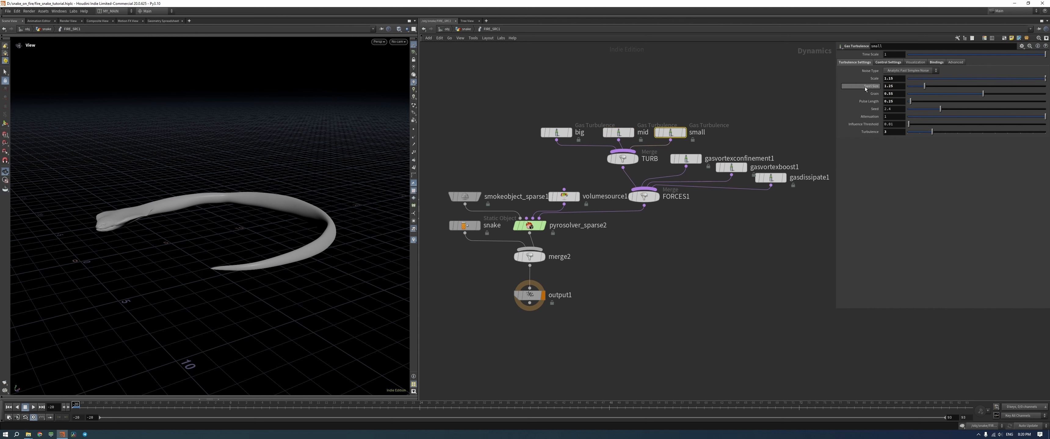
{"action": "left_click", "coordinate": [902, 86]}
{"action": "type", "text": "0.75"}
{"action": "key", "text": "Return"}
Adjust the swirl size of gasvortexboost1 in the secondary fire's force network
{"action": "scroll", "coordinate": [698, 234], "scroll_direction": "down", "scroll_amount": 2}
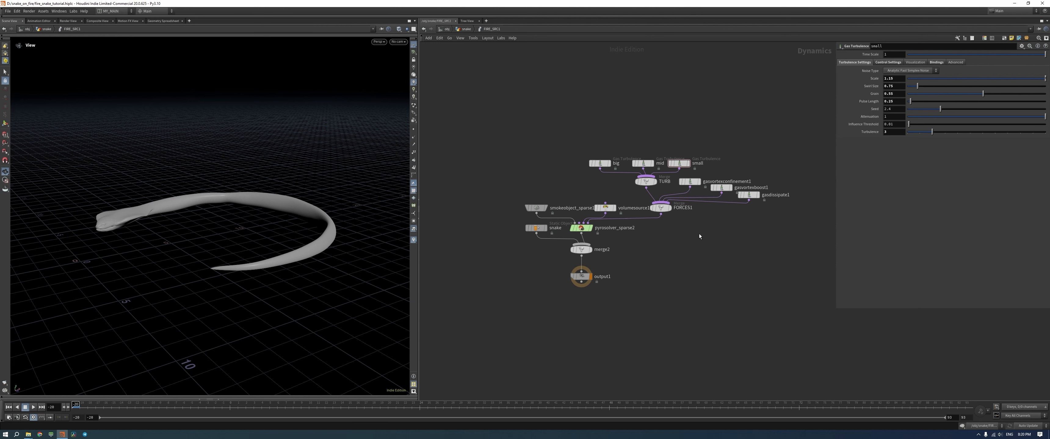
{"action": "middle_click_drag", "start_coordinate": [699, 234], "coordinate": [670, 234]}
{"action": "left_click", "coordinate": [661, 182]}
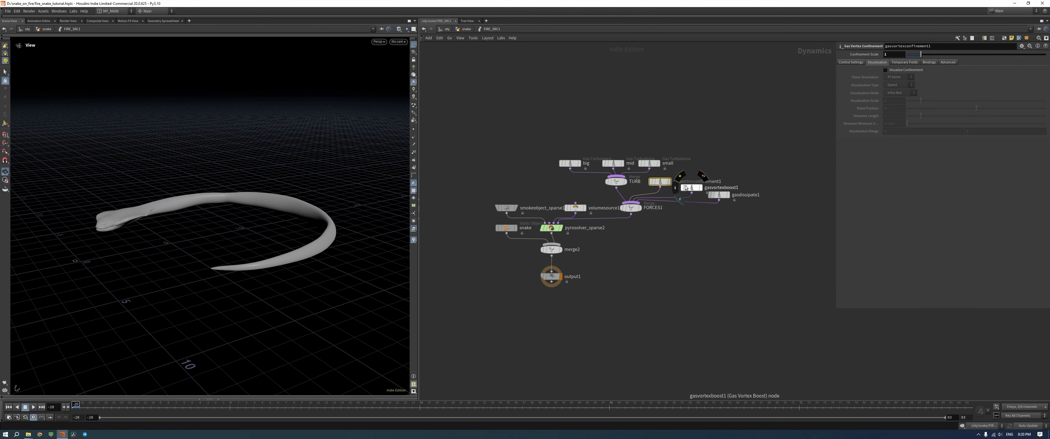
{"action": "left_click", "coordinate": [692, 187]}
{"action": "left_click", "coordinate": [899, 55]}
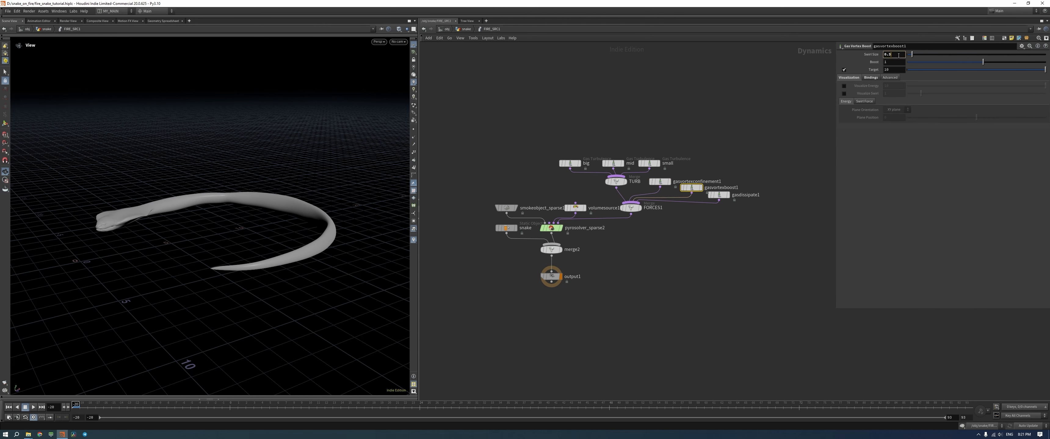
{"action": "key", "text": "Return"}
Set the flame evaporation rate of gasdissipate1 to 0.35
{"action": "left_click", "coordinate": [750, 141]}
{"action": "scroll", "coordinate": [707, 204], "scroll_direction": "up", "scroll_amount": 3}
{"action": "left_click", "coordinate": [729, 188]}
{"action": "scroll", "coordinate": [727, 223], "scroll_direction": "down", "scroll_amount": 3}
{"action": "middle_click_drag", "start_coordinate": [708, 235], "coordinate": [708, 207]}
{"action": "scroll", "coordinate": [646, 203], "scroll_direction": "up", "scroll_amount": 3}
{"action": "scroll", "coordinate": [707, 208], "scroll_direction": "down", "scroll_amount": 3}
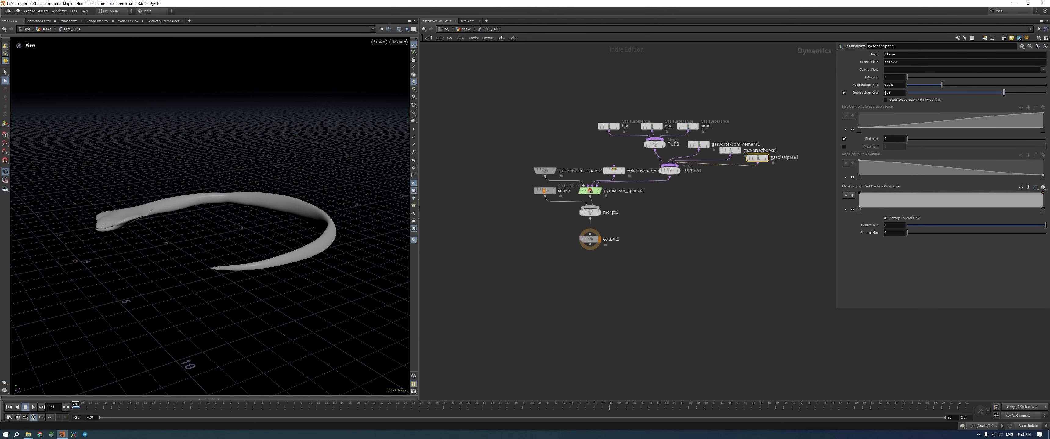
{"action": "left_click", "coordinate": [896, 84]}
{"action": "type", "text": "35"}
{"action": "key", "text": "Return"}
{"action": "scroll", "coordinate": [670, 226], "scroll_direction": "up", "scroll_amount": 3}
Hide the snake static object's display geometry and run the simulation to preview the secondary fire
{"action": "left_click", "coordinate": [529, 164]}
{"action": "scroll", "coordinate": [706, 208], "scroll_direction": "down", "scroll_amount": 2}
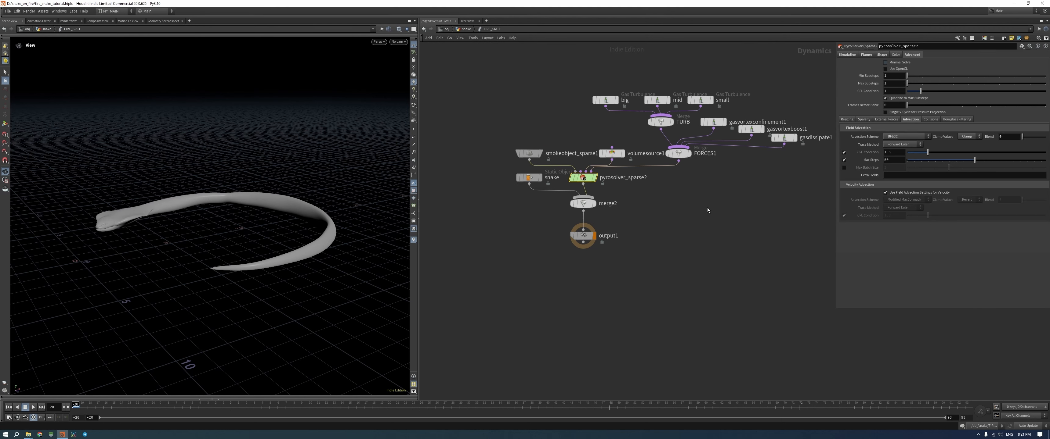
{"action": "middle_click_drag", "start_coordinate": [707, 208], "coordinate": [717, 205]}
{"action": "left_click_drag", "start_coordinate": [236, 270], "coordinate": [271, 240]}
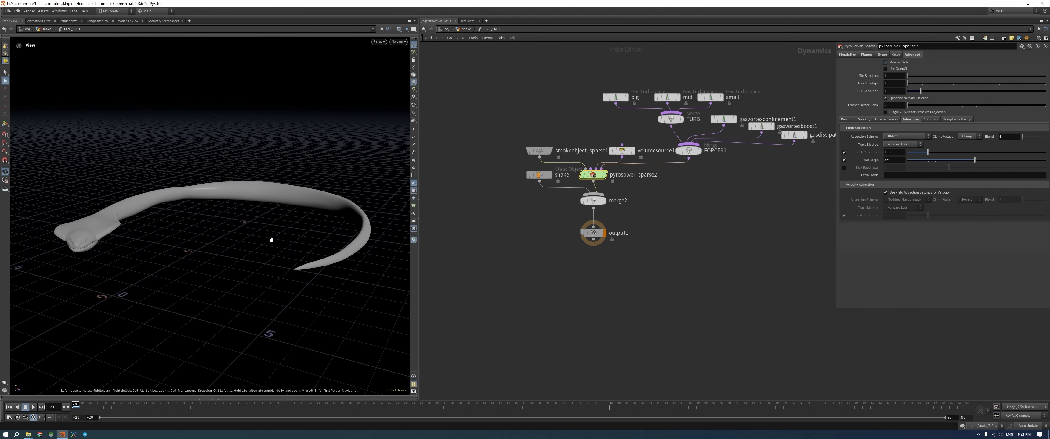
{"action": "key", "text": "Up"}
{"action": "key", "text": "ctrl+Up"}
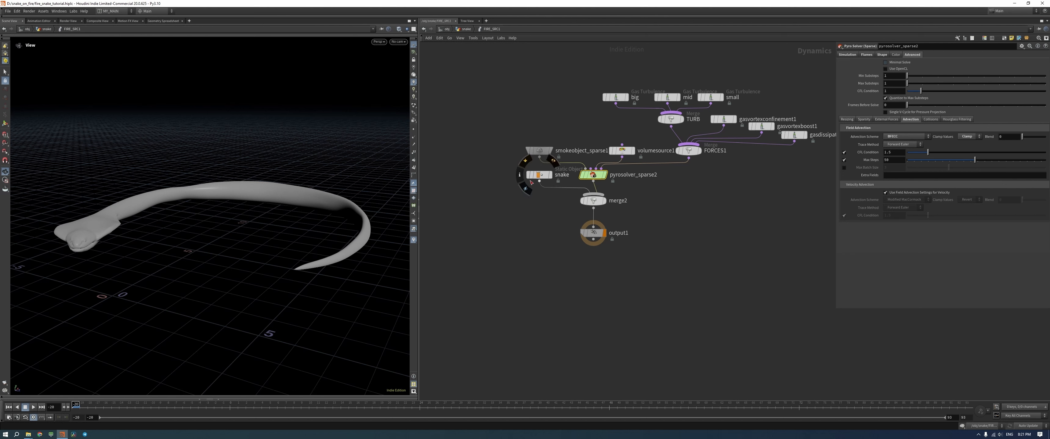
{"action": "left_click", "coordinate": [534, 176]}
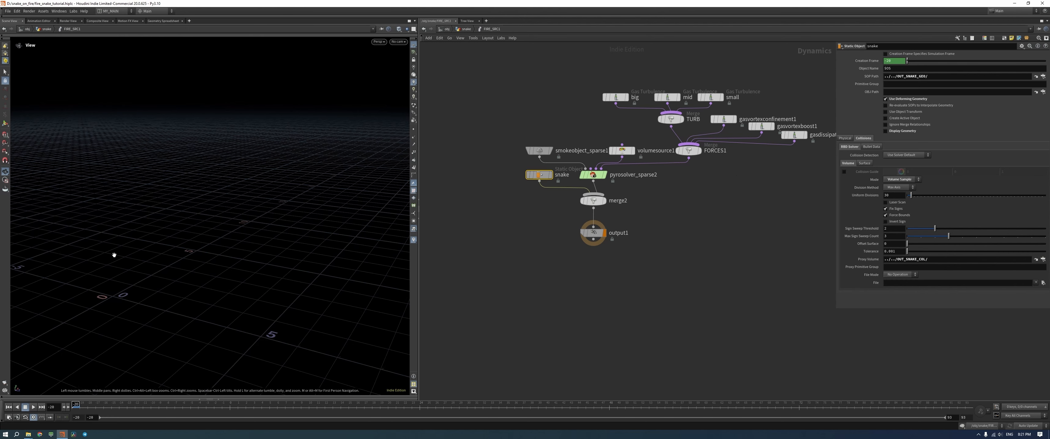
{"action": "left_click_drag", "start_coordinate": [114, 255], "coordinate": [156, 249]}
{"action": "left_click", "coordinate": [538, 151]}
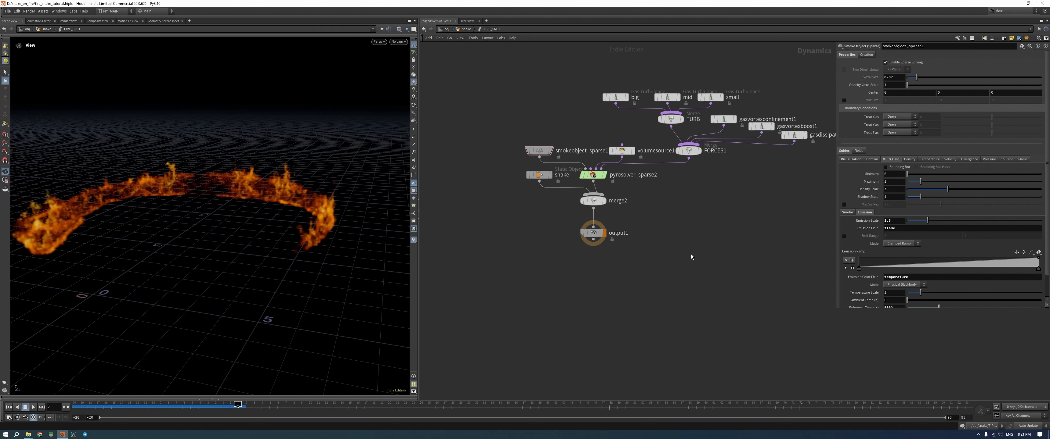
{"action": "key", "text": "ctrl+Up"}
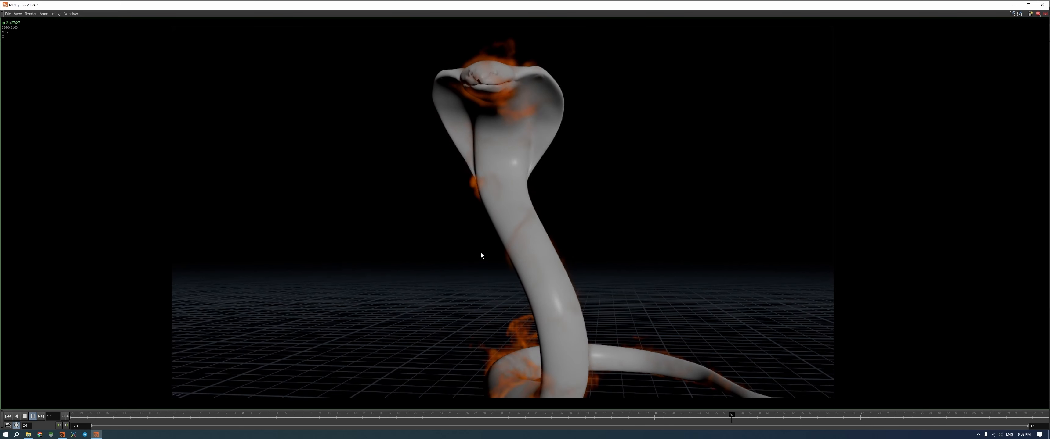
Close the finished flipbook, then review playblast.mov from the project's WIP folder
{"action": "key", "text": "ctrl+Up"}
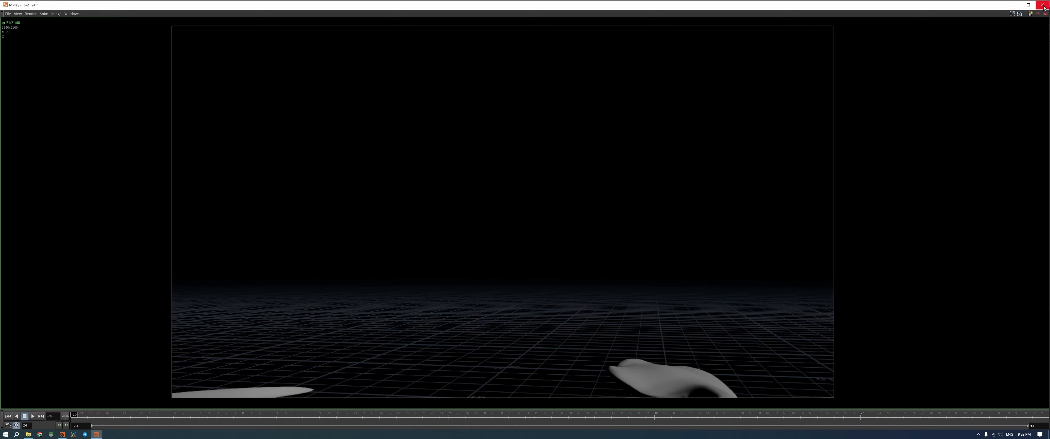
{"action": "key", "text": "alt+F4"}
{"action": "left_click", "coordinate": [28, 435]}
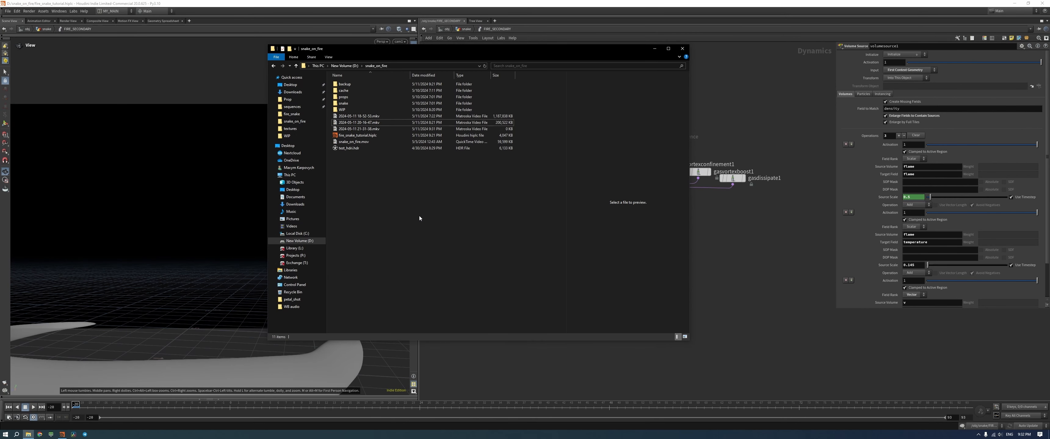
{"action": "double_click", "coordinate": [343, 110]}
{"action": "double_click", "coordinate": [424, 104]}
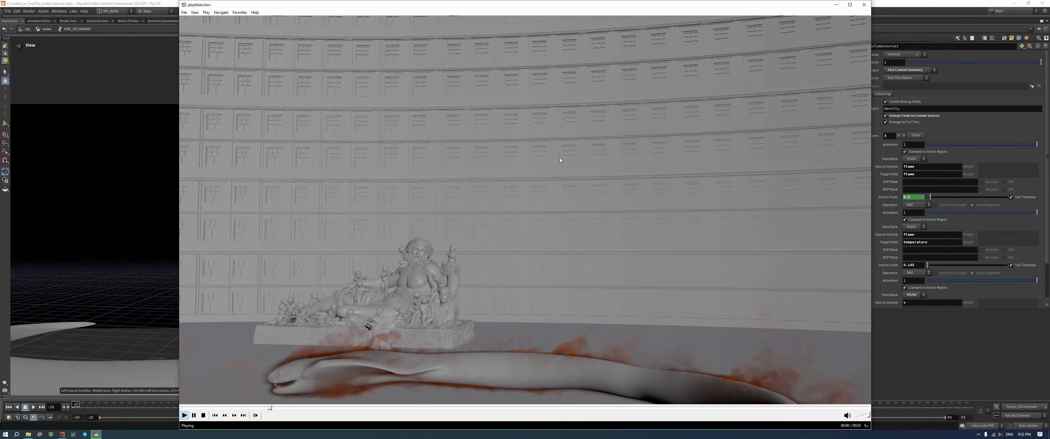
{"action": "left_click", "coordinate": [864, 4]}
Return to the snake geometry network and add a DOP Import Fields node directly below FIRE_MAIN
{"action": "left_click", "coordinate": [723, 258]}
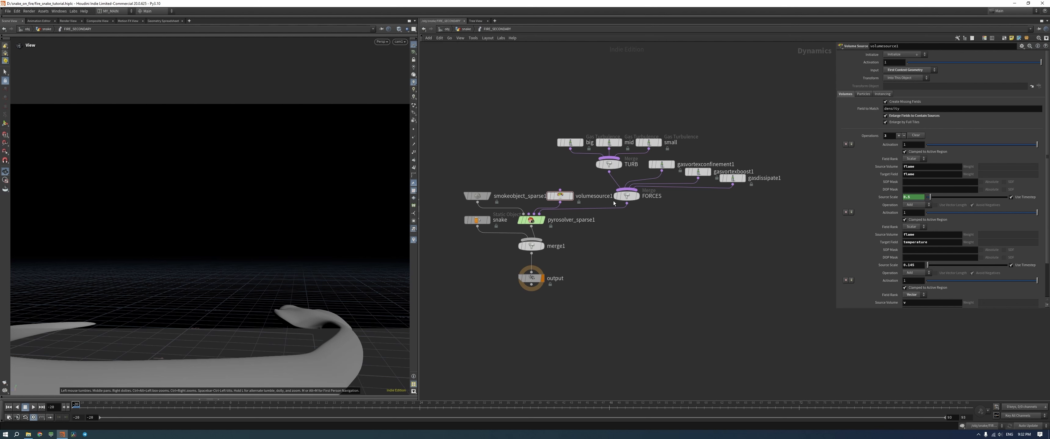
{"action": "left_click", "coordinate": [465, 30]}
{"action": "left_click", "coordinate": [661, 314]}
{"action": "scroll", "coordinate": [610, 286], "scroll_direction": "down", "scroll_amount": 3}
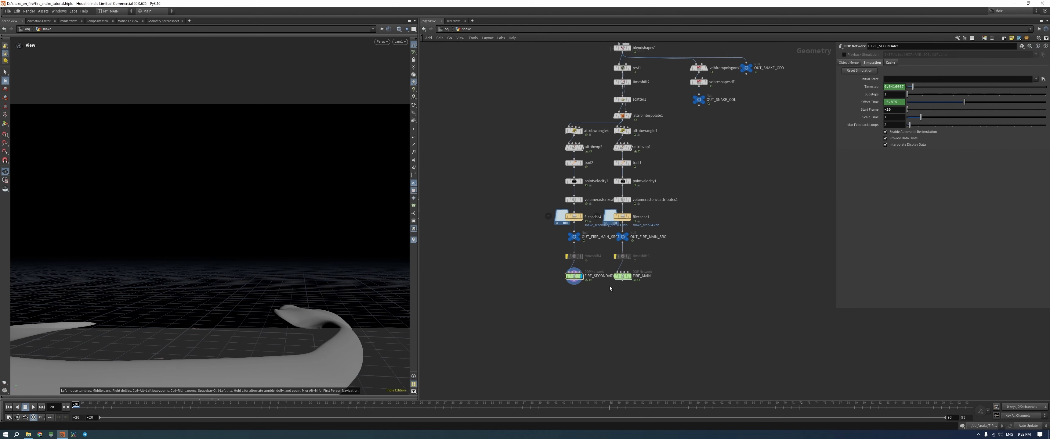
{"action": "middle_click_drag", "start_coordinate": [703, 202], "coordinate": [689, 153]}
{"action": "middle_click_drag", "start_coordinate": [684, 239], "coordinate": [641, 183]}
{"action": "scroll", "coordinate": [599, 198], "scroll_direction": "up", "scroll_amount": 3}
{"action": "middle_click_drag", "start_coordinate": [527, 194], "coordinate": [590, 205]}
{"action": "key", "text": "Tab"}
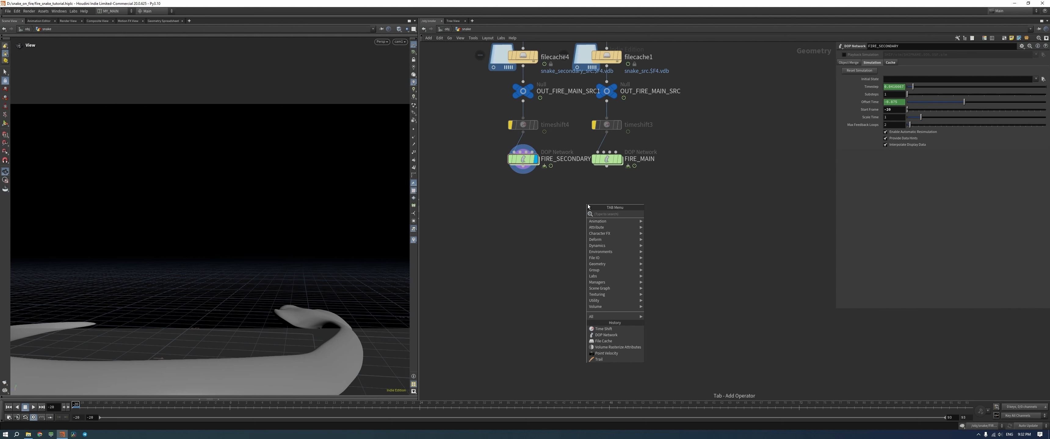
{"action": "type", "text": "dop"}
{"action": "key", "text": "Down"}
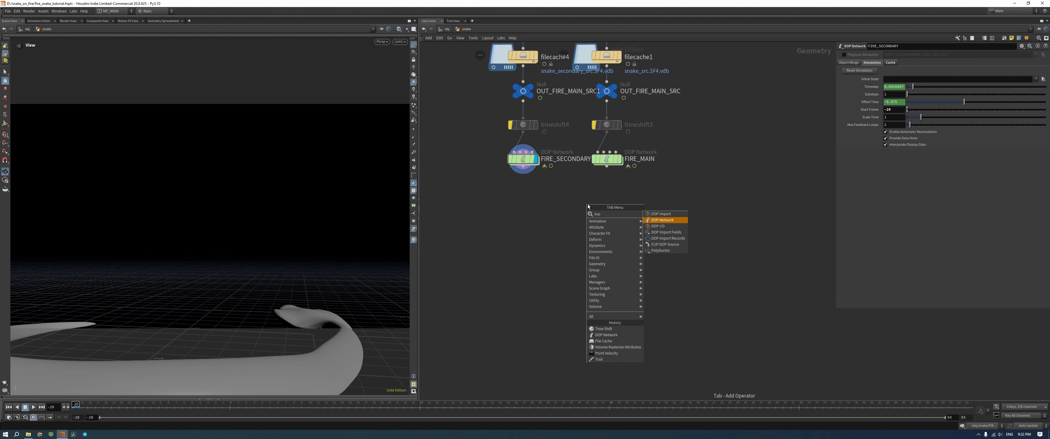
{"action": "key", "text": "Return"}
{"action": "left_click", "coordinate": [611, 192]}
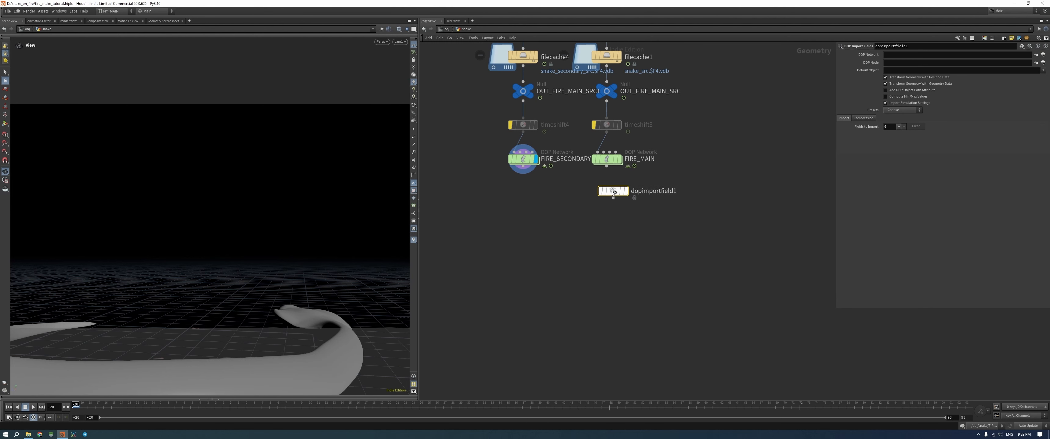
{"action": "mouse_move", "coordinate": [608, 163]}
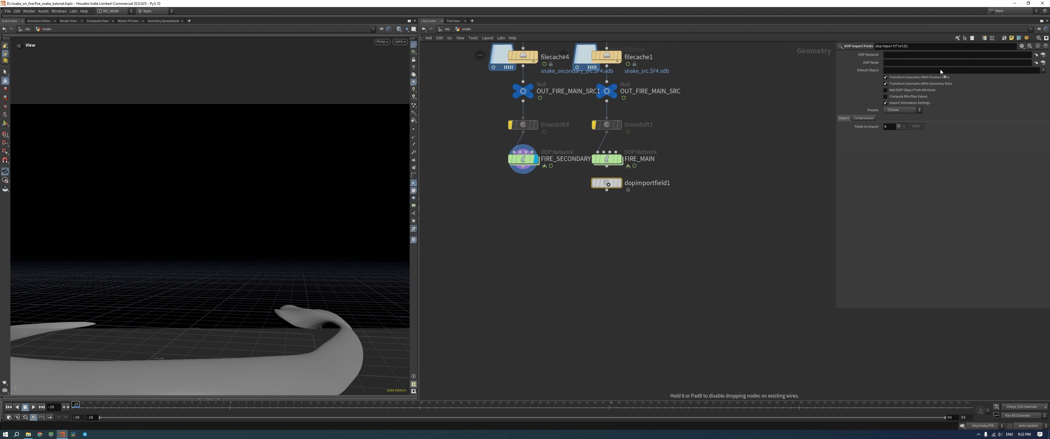
Point dopimportfield1 at ../FIRE_MAIN and ../FIRE_MAIN/smokeobject_sparse1/, and load the preset importing density, vel, rest, temperature and Cd
{"action": "left_click_drag", "start_coordinate": [906, 57], "coordinate": [907, 57]}
{"action": "left_click", "coordinate": [904, 62]}
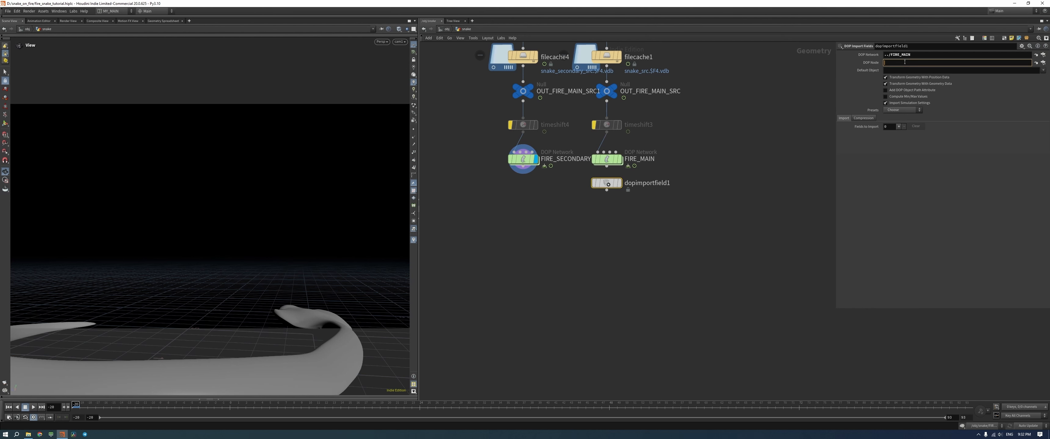
{"action": "type", "text": "../"}
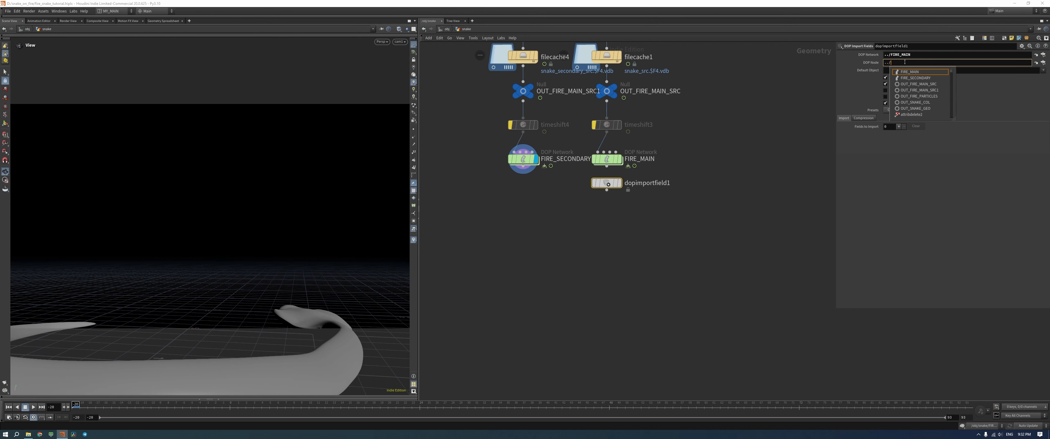
{"action": "key", "text": "Down"}
{"action": "key", "text": "Up"}
{"action": "key", "text": "Return"}
{"action": "type", "text": "/sm"}
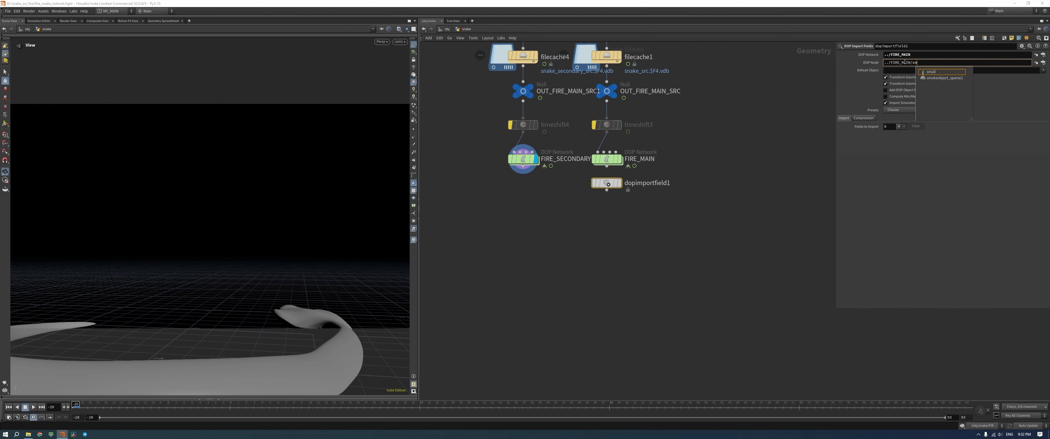
{"action": "key", "text": "Down"}
{"action": "key", "text": "Return"}
{"action": "type", "text": "/"}
{"action": "key", "text": "Return"}
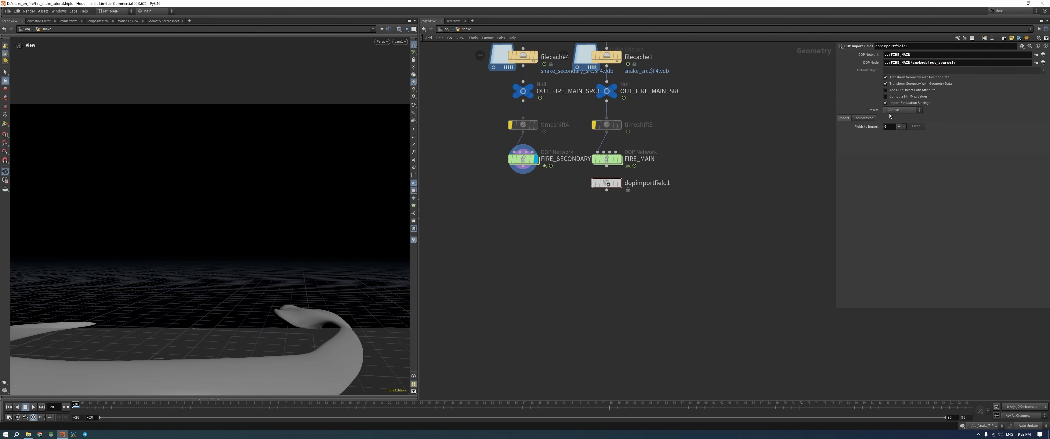
{"action": "left_click", "coordinate": [899, 110]}
{"action": "left_click", "coordinate": [895, 116]}
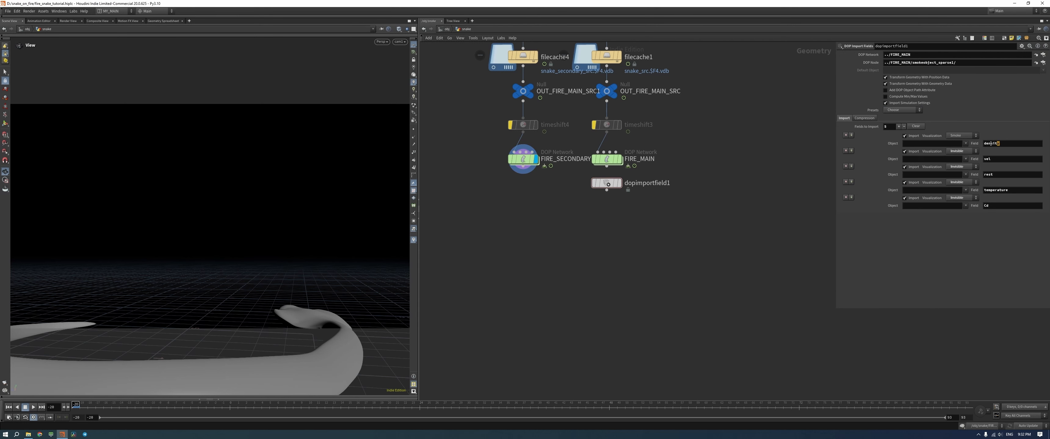
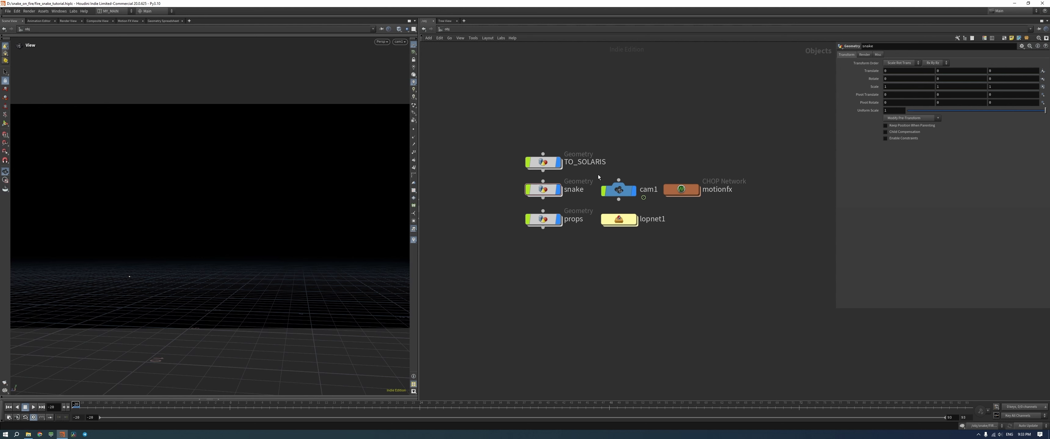
Open the TO_SOLARIS geometry network and inspect the OUT_SNAKE output at a later frame
{"action": "left_click", "coordinate": [626, 190]}
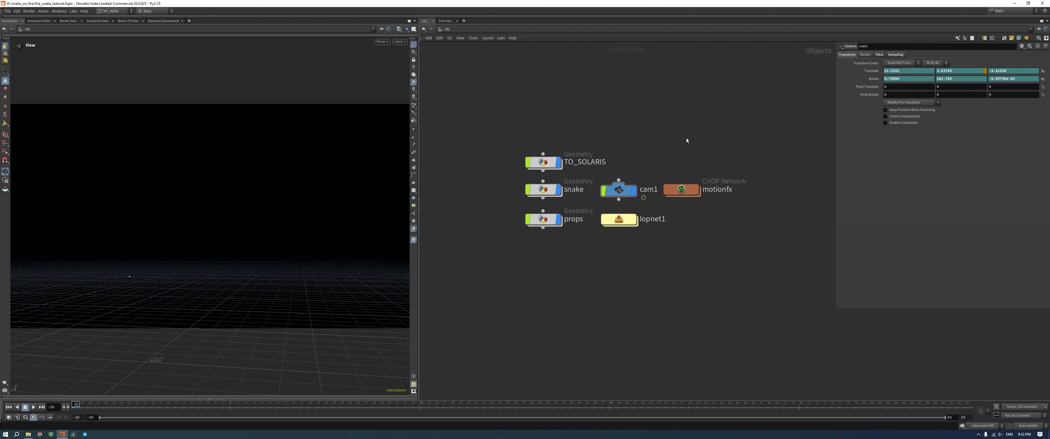
{"action": "double_click", "coordinate": [552, 166]}
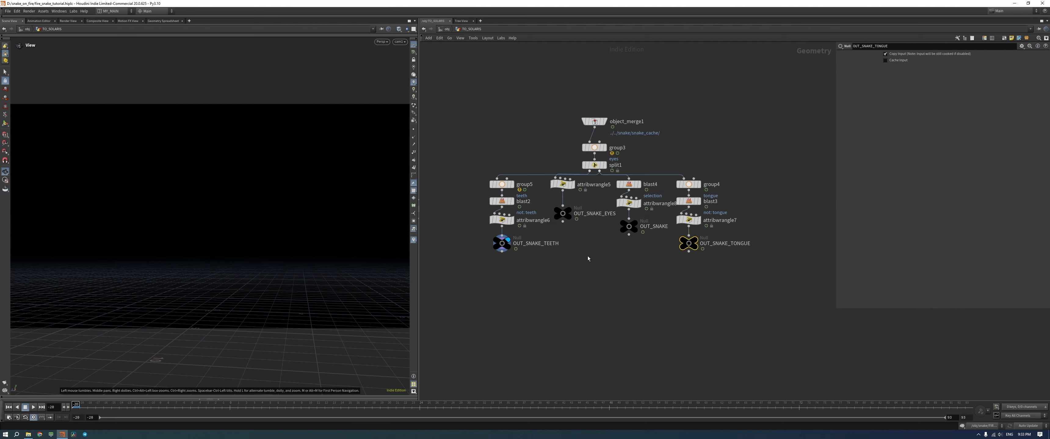
{"action": "middle_click_drag", "start_coordinate": [564, 254], "coordinate": [641, 244]}
{"action": "scroll", "coordinate": [634, 247], "scroll_direction": "down", "scroll_amount": 1}
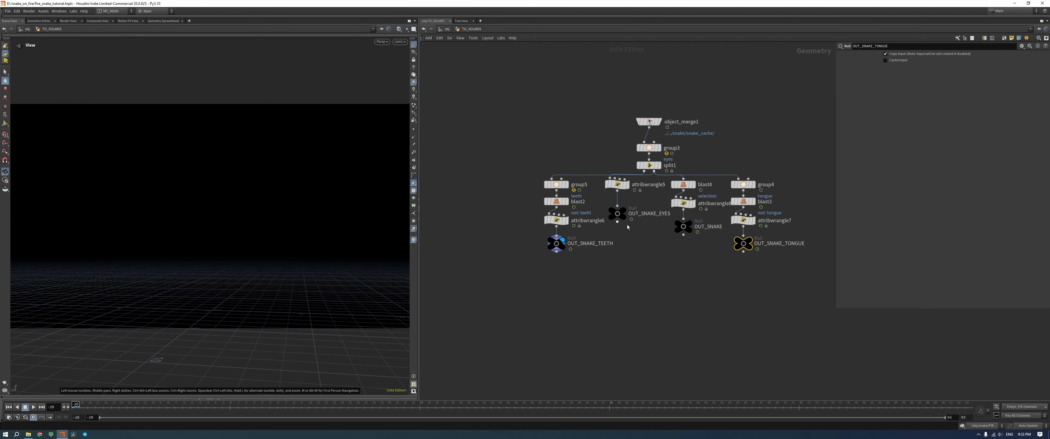
{"action": "key", "text": "f"}
{"action": "left_click_drag", "start_coordinate": [256, 216], "coordinate": [285, 206]}
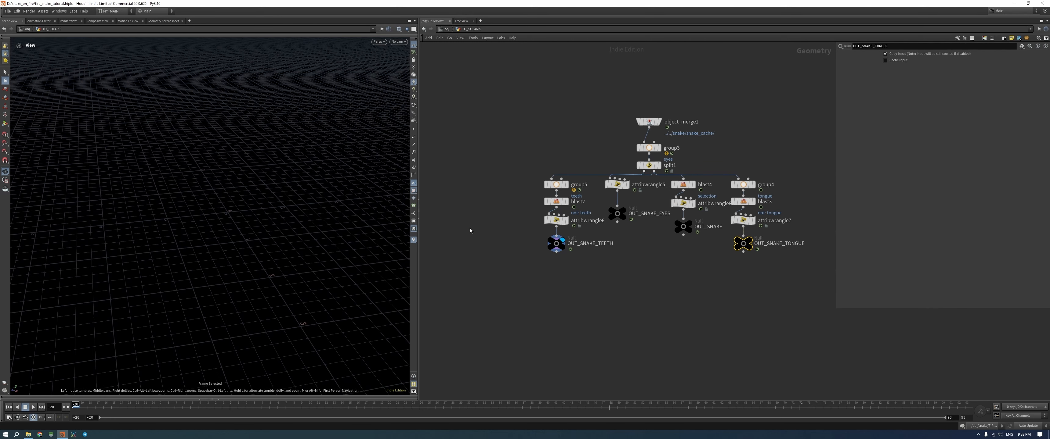
{"action": "left_click", "coordinate": [690, 226]}
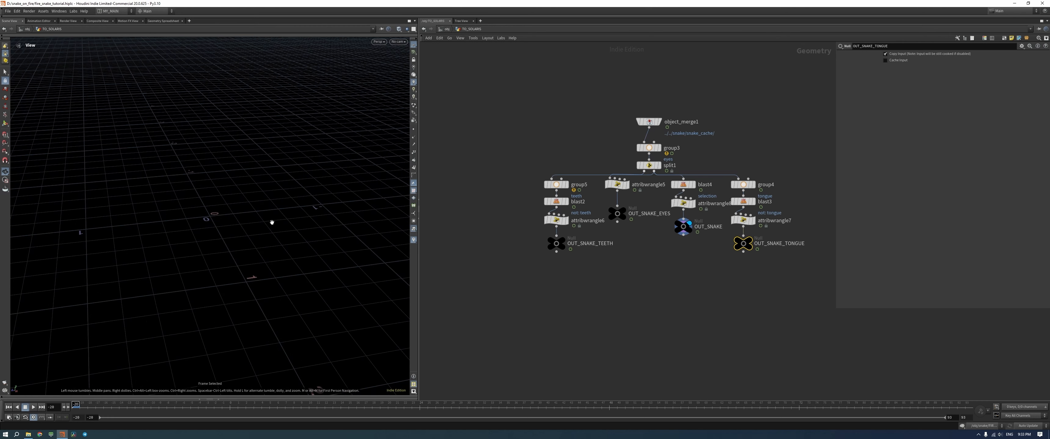
{"action": "left_click", "coordinate": [309, 405]}
{"action": "scroll", "coordinate": [210, 261], "scroll_direction": "down", "scroll_amount": 5}
{"action": "left_click_drag", "start_coordinate": [151, 293], "coordinate": [197, 252]}
{"action": "scroll", "coordinate": [198, 252], "scroll_direction": "up", "scroll_amount": 4}
{"action": "middle_click_drag", "start_coordinate": [197, 252], "coordinate": [222, 214]}
{"action": "mouse_move", "coordinate": [223, 214]}
{"action": "left_mouse_down"}
{"action": "mouse_move", "coordinate": [183, 208]}
{"action": "mouse_move", "coordinate": [278, 206]}
{"action": "mouse_move", "coordinate": [220, 212]}
{"action": "left_mouse_up"}
Display the OUT_SNAKE_EYES output and set the start of the playback range to frame 1
{"action": "left_click", "coordinate": [624, 210]}
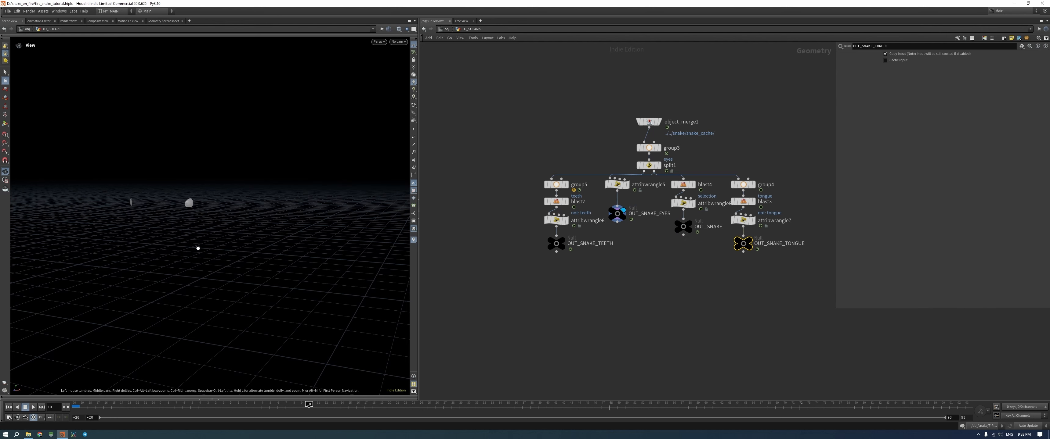
{"action": "left_click", "coordinate": [78, 417]}
{"action": "type", "text": "1"}
{"action": "key", "text": "Return"}
Display OUT_SNAKE_TEETH and OUT_SNAKE_TONGUE in turn to inspect the separated teeth and tongue geometry
{"action": "left_click", "coordinate": [569, 232]}
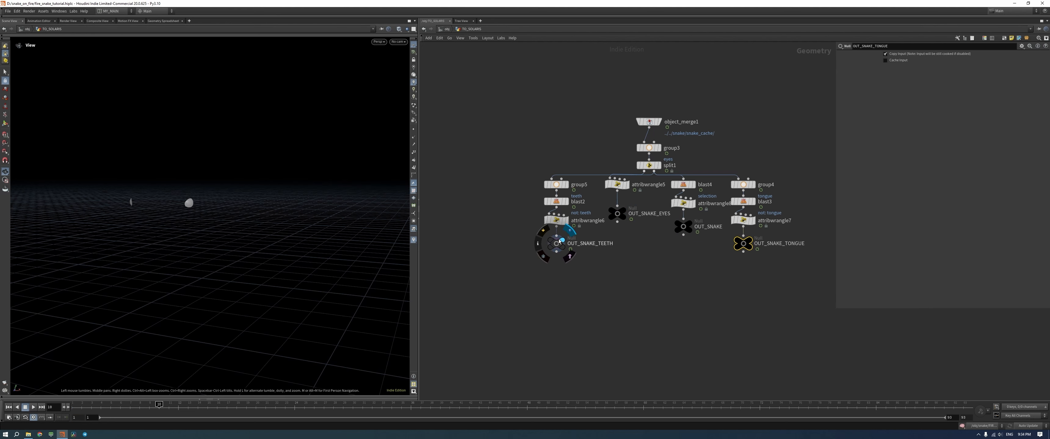
{"action": "left_click_drag", "start_coordinate": [171, 233], "coordinate": [135, 214]}
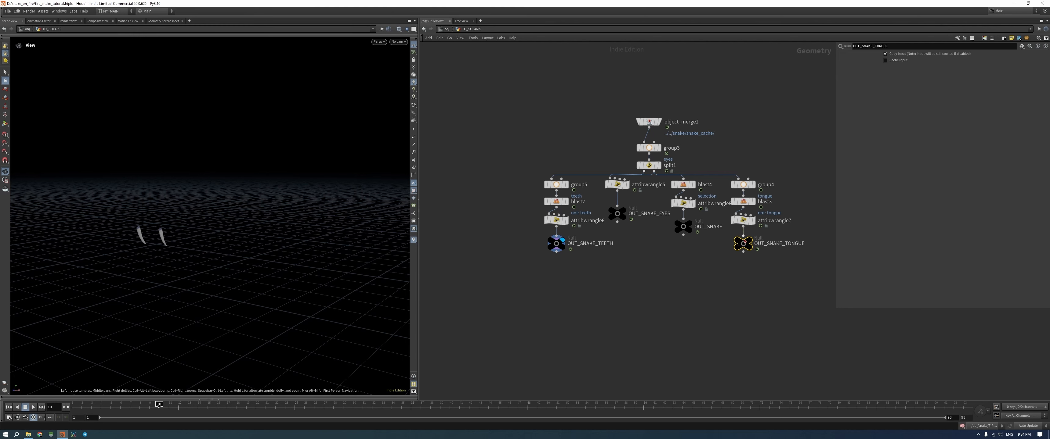
{"action": "left_click", "coordinate": [756, 231]}
{"action": "left_click_drag", "start_coordinate": [203, 220], "coordinate": [205, 244]}
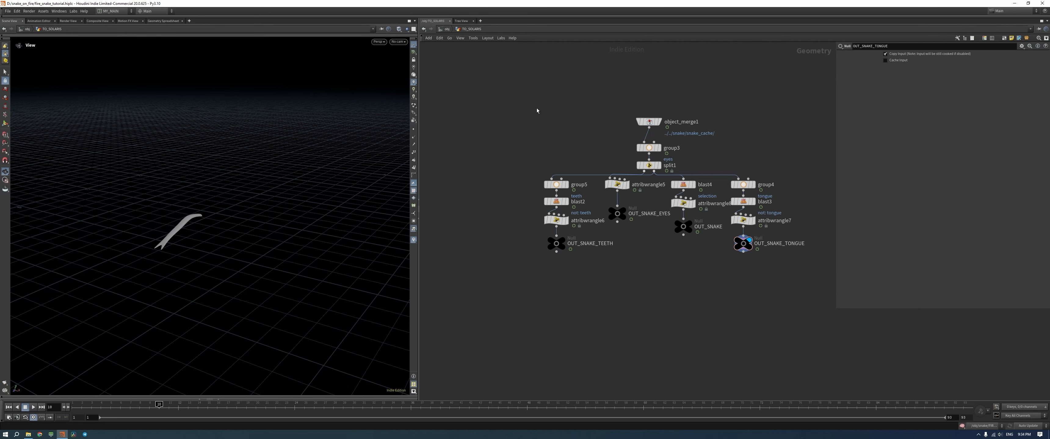
Open the props geometry network and inspect the OUT_FLOOR and OUT_STATUE outputs
{"action": "left_click", "coordinate": [445, 29]}
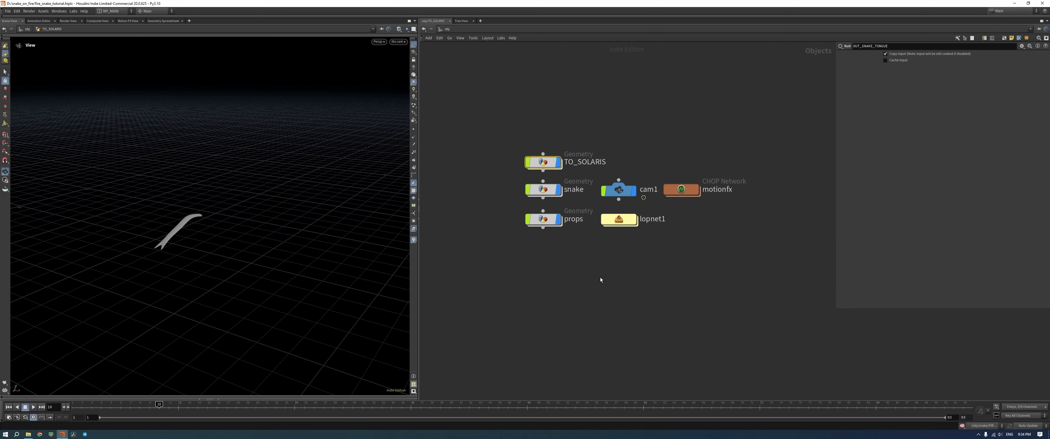
{"action": "double_click", "coordinate": [542, 220]}
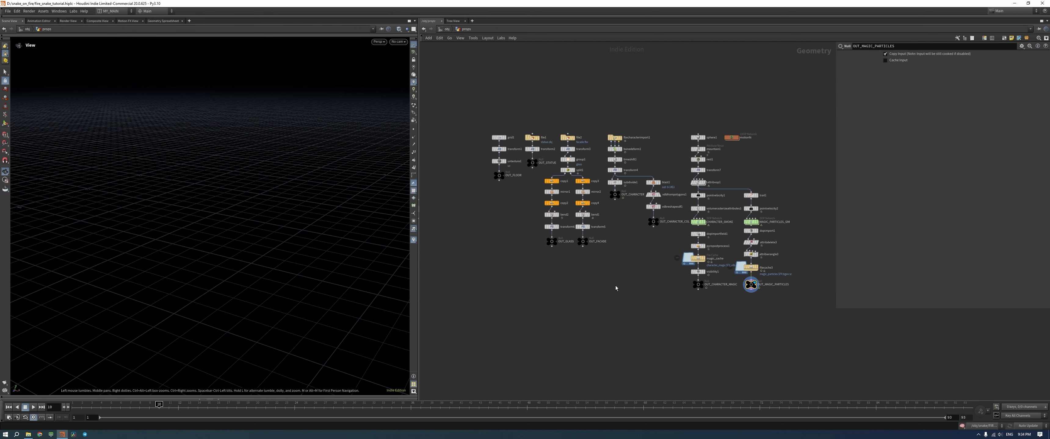
{"action": "scroll", "coordinate": [516, 242], "scroll_direction": "up", "scroll_amount": 5}
{"action": "left_click", "coordinate": [527, 179]}
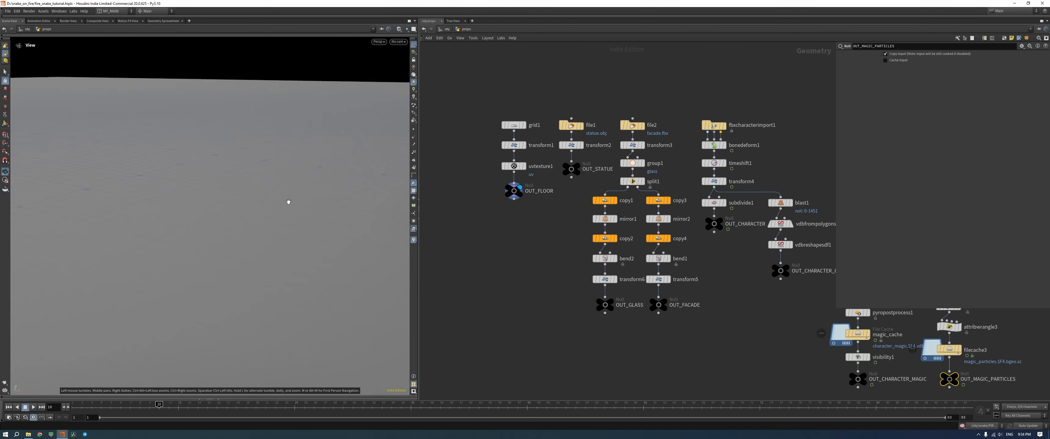
{"action": "right_click_drag", "start_coordinate": [288, 202], "coordinate": [277, 277]}
{"action": "left_click_drag", "start_coordinate": [300, 219], "coordinate": [291, 261]}
{"action": "left_click", "coordinate": [576, 166]}
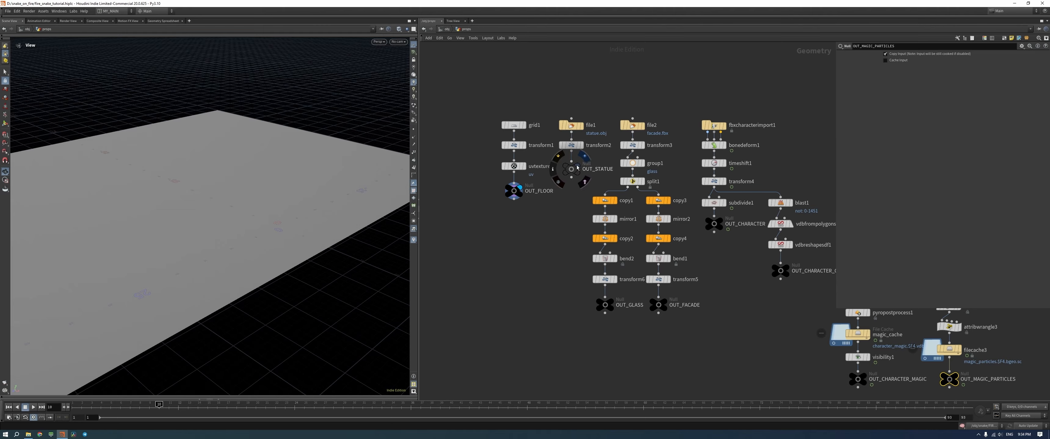
{"action": "key", "text": "f"}
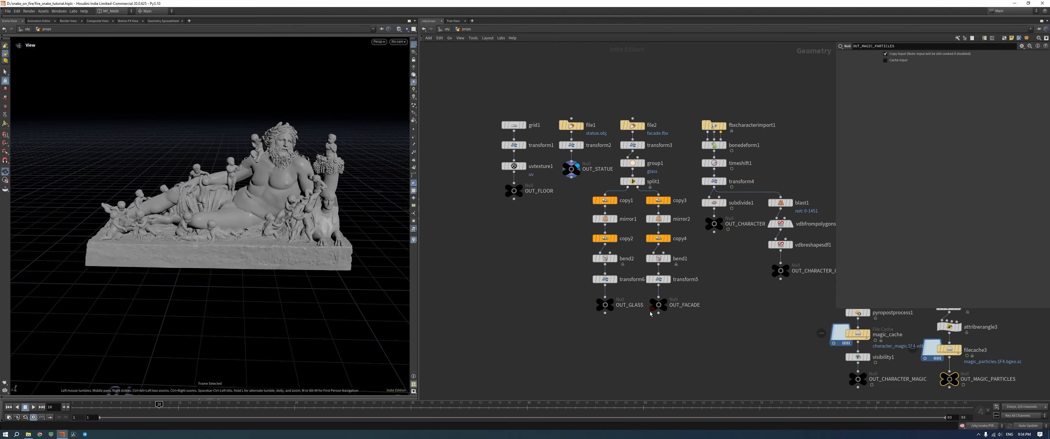
Display the OUT_FACADE output and examine the curved building facade from above
{"action": "left_click", "coordinate": [662, 304]}
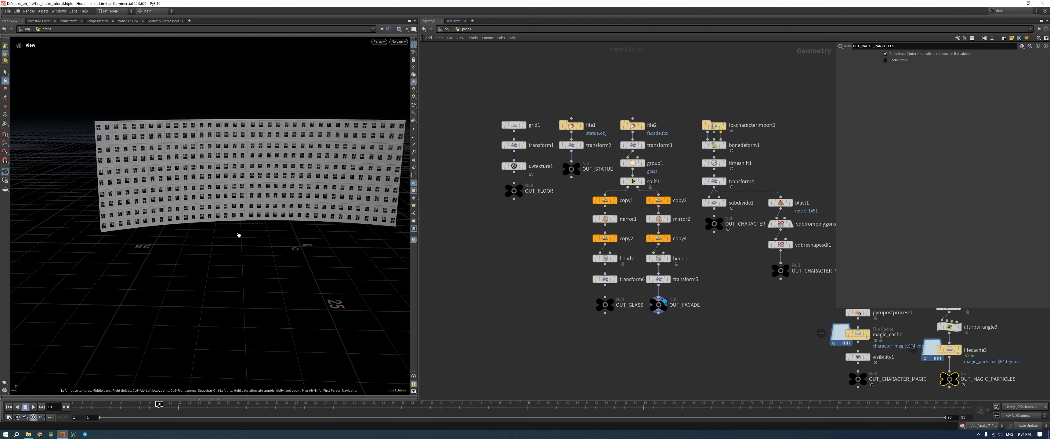
{"action": "left_click_drag", "start_coordinate": [239, 235], "coordinate": [305, 220]}
{"action": "middle_click_drag", "start_coordinate": [305, 220], "coordinate": [278, 232]}
Display OUT_CHARACTER, play its animation to review the character's motion, and return to the first frame
{"action": "middle_click_drag", "start_coordinate": [741, 245], "coordinate": [694, 242]}
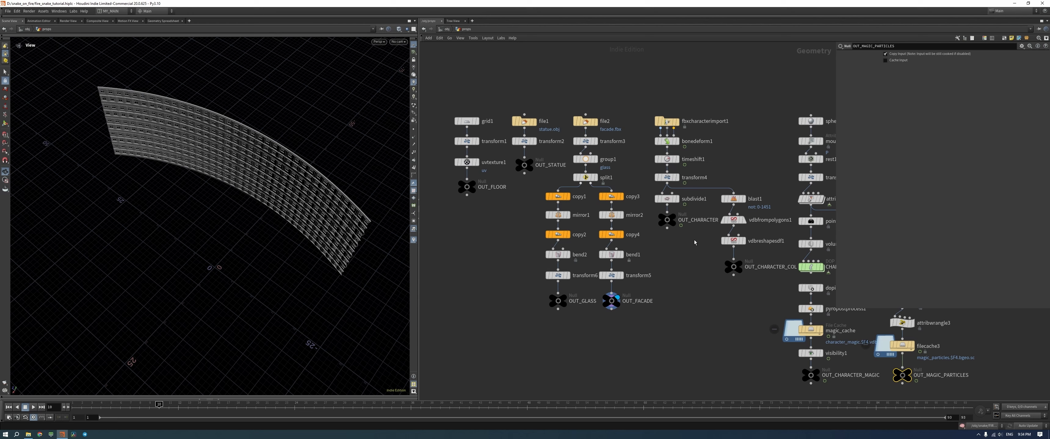
{"action": "left_click", "coordinate": [671, 218]}
{"action": "key", "text": "f"}
{"action": "left_click_drag", "start_coordinate": [237, 223], "coordinate": [211, 183]}
{"action": "scroll", "coordinate": [212, 183], "scroll_direction": "down", "scroll_amount": 3}
{"action": "middle_click_drag", "start_coordinate": [212, 184], "coordinate": [244, 191]}
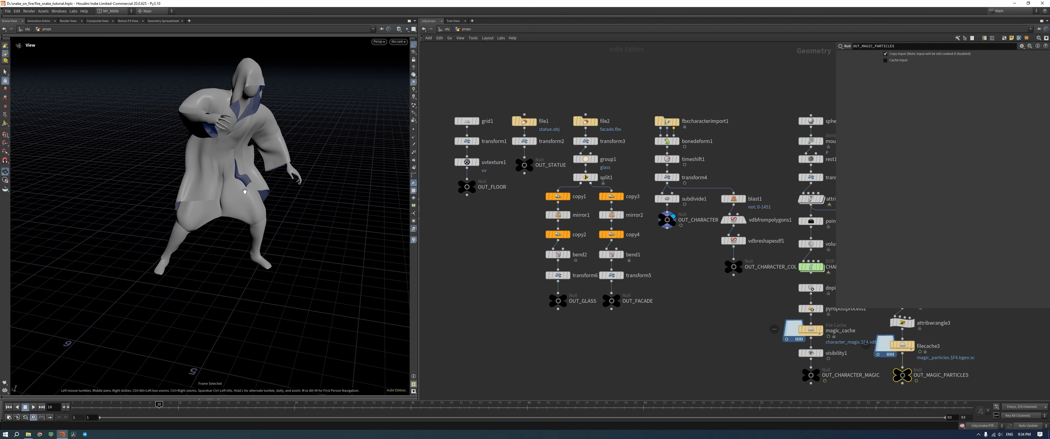
{"action": "key", "text": "Up"}
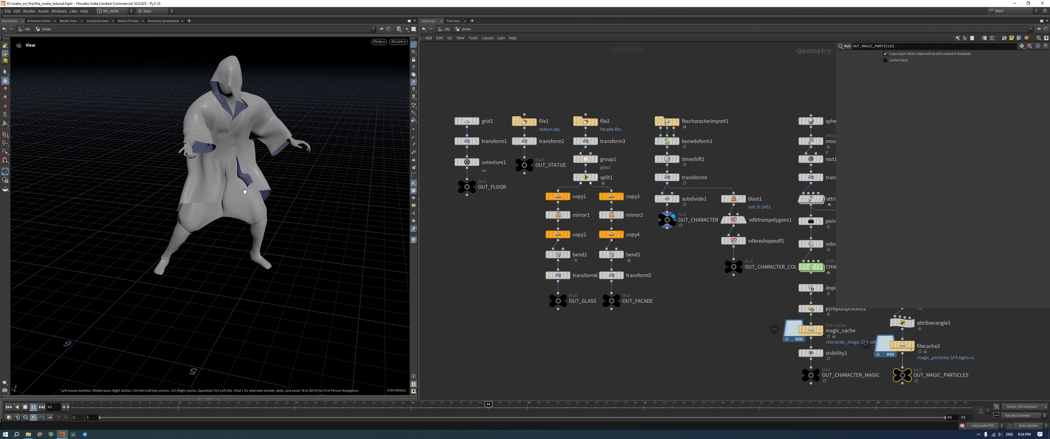
{"action": "key", "text": "ctrl+Up"}
Display OUT_CHARACTER_MAGIC, play the cached smoke to review it, and return to the first frame
{"action": "scroll", "coordinate": [606, 287], "scroll_direction": "down", "scroll_amount": 3}
{"action": "middle_click_drag", "start_coordinate": [751, 349], "coordinate": [603, 289]}
{"action": "scroll", "coordinate": [603, 288], "scroll_direction": "up", "scroll_amount": 5}
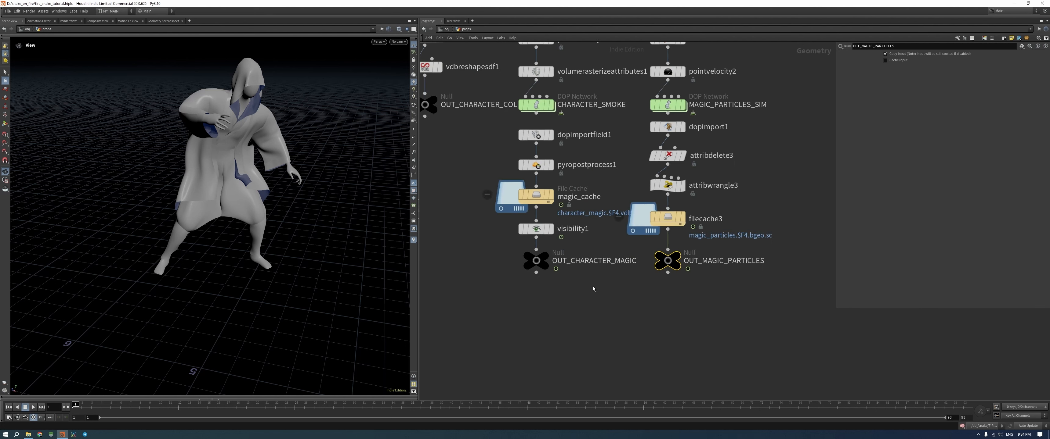
{"action": "left_click", "coordinate": [544, 256]}
{"action": "left_click_drag", "start_coordinate": [218, 174], "coordinate": [241, 194]}
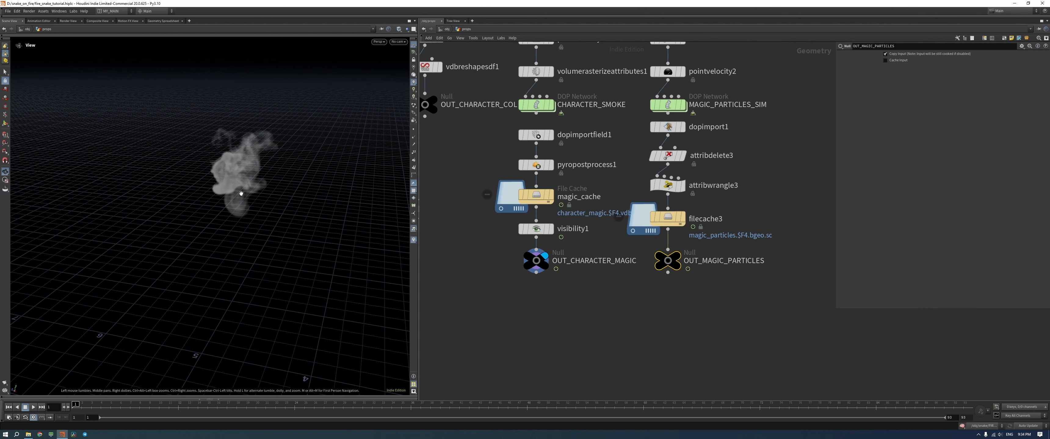
{"action": "key", "text": "Up"}
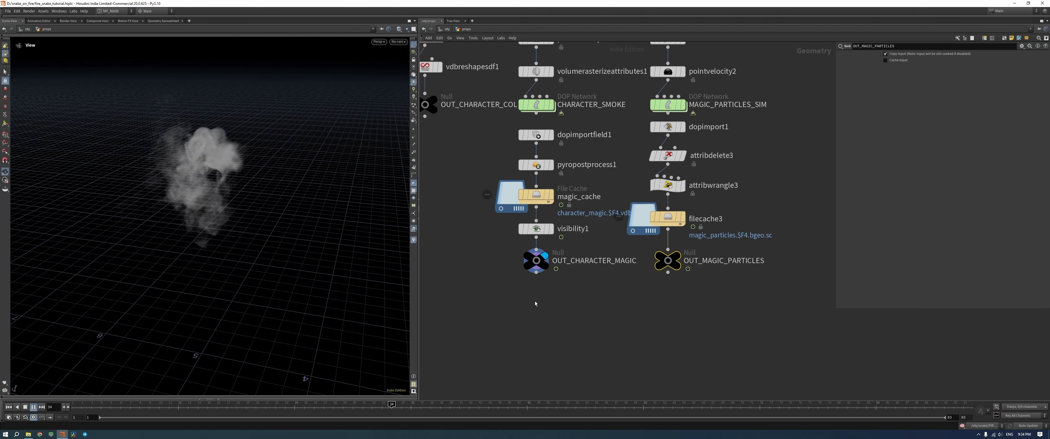
{"action": "key", "text": "ctrl+Up"}
Display OUT_MAGIC_PARTICLES, play the particle cache to review it, and return to the first frame
{"action": "left_click", "coordinate": [676, 256]}
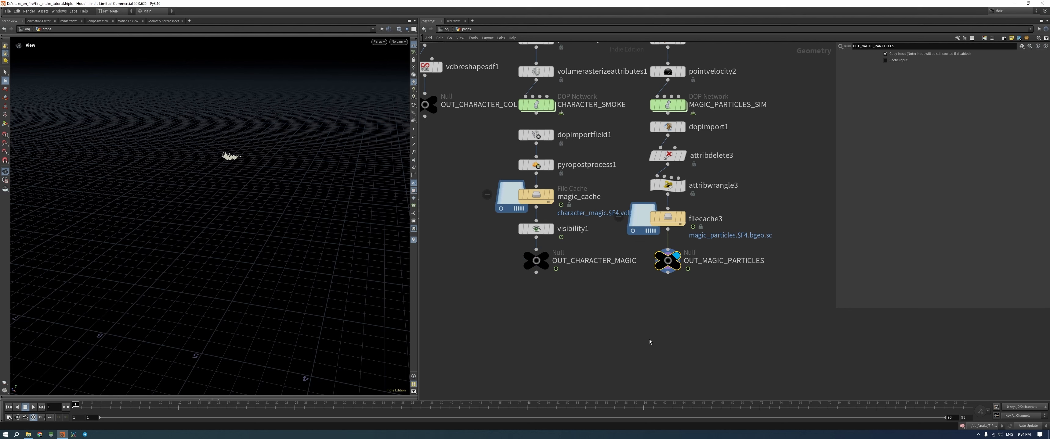
{"action": "key", "text": "Up"}
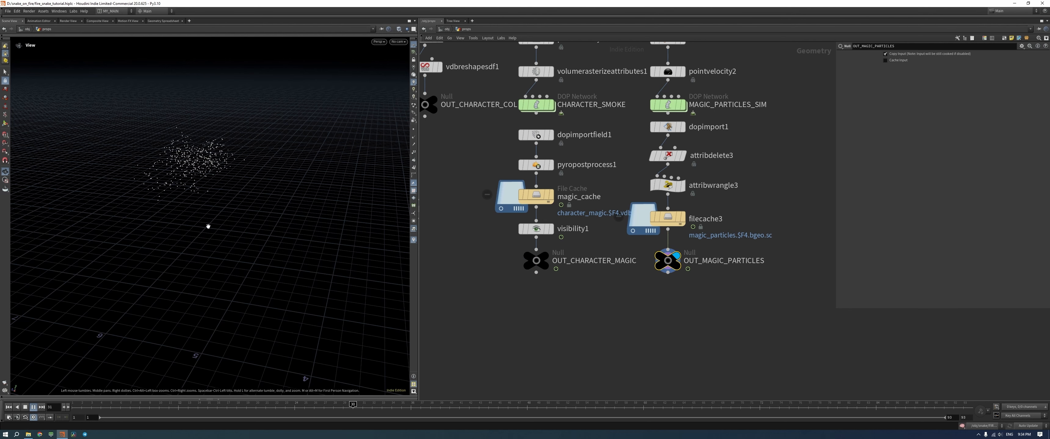
{"action": "key", "text": "ctrl+Up"}
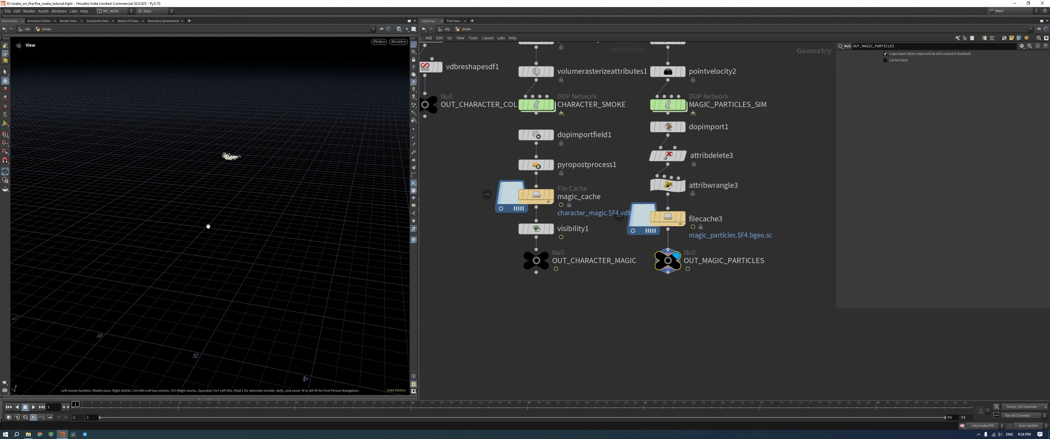
Leave the props network, look over the snake geometry network's node tree, and return to the object level
{"action": "key", "text": "u"}
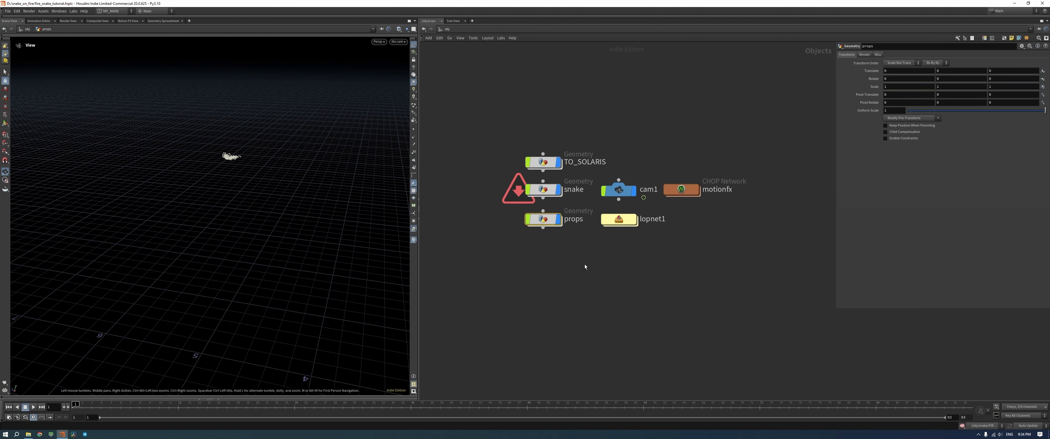
{"action": "left_click", "coordinate": [562, 289]}
{"action": "middle_click_drag", "start_coordinate": [546, 238], "coordinate": [541, 238]}
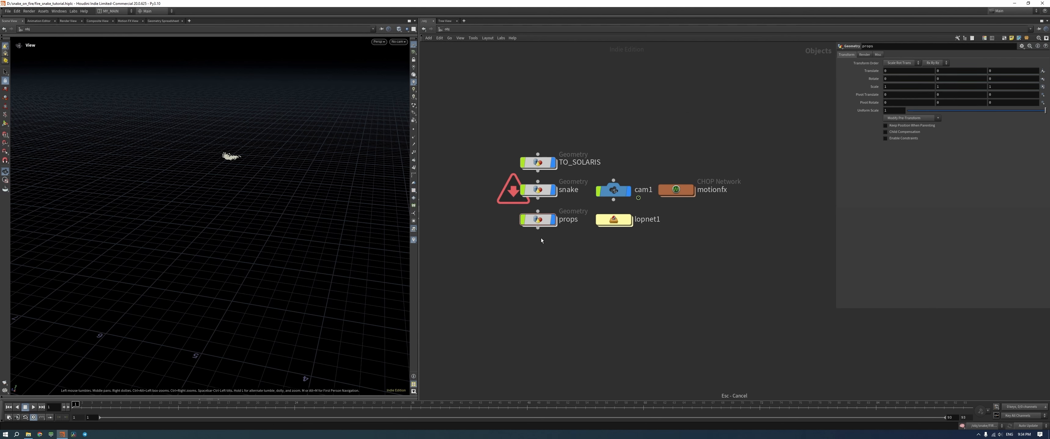
{"action": "double_click", "coordinate": [537, 189]}
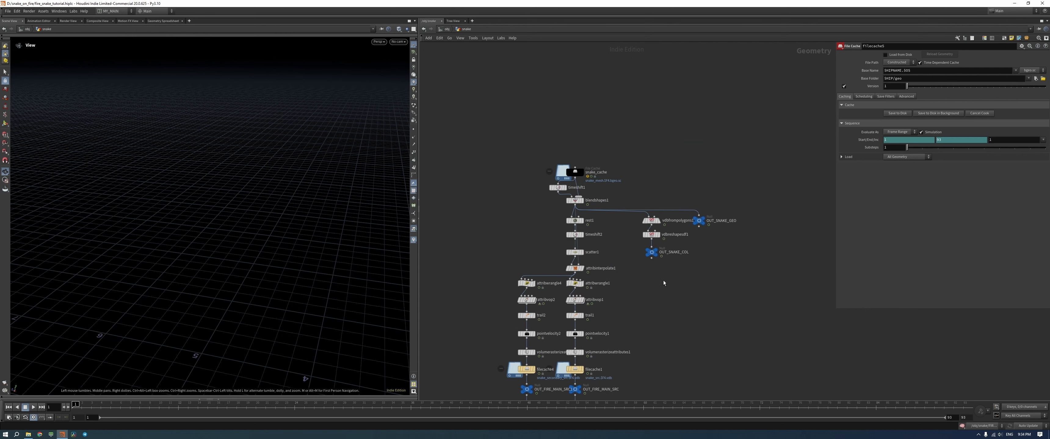
{"action": "scroll", "coordinate": [711, 220], "scroll_direction": "up", "scroll_amount": 3}
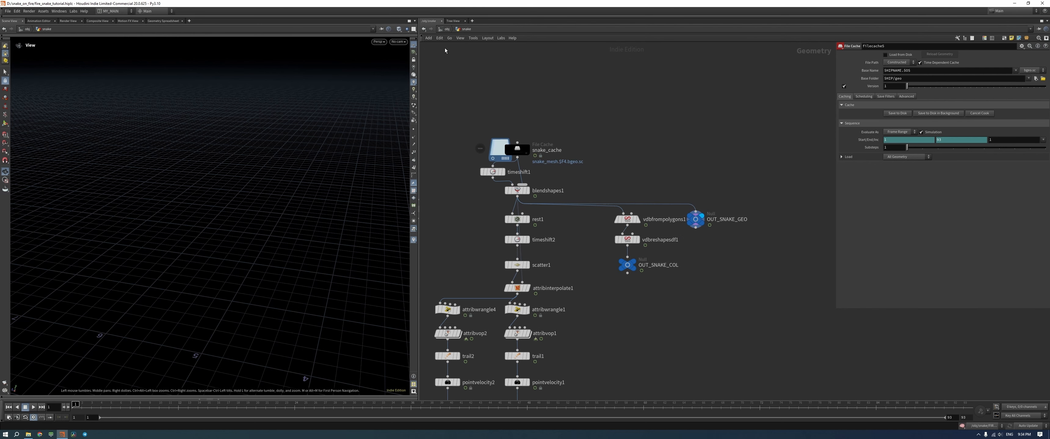
{"action": "left_click", "coordinate": [444, 31]}
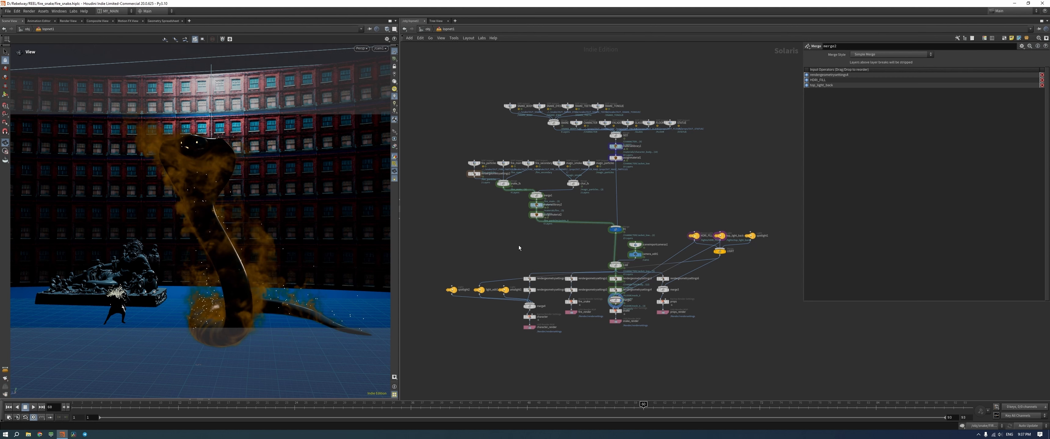
Display the SNAKE merge and the GEO merge in turn, viewing the full imported scene geometry from farther away
{"action": "scroll", "coordinate": [537, 239], "scroll_direction": "up", "scroll_amount": 5}
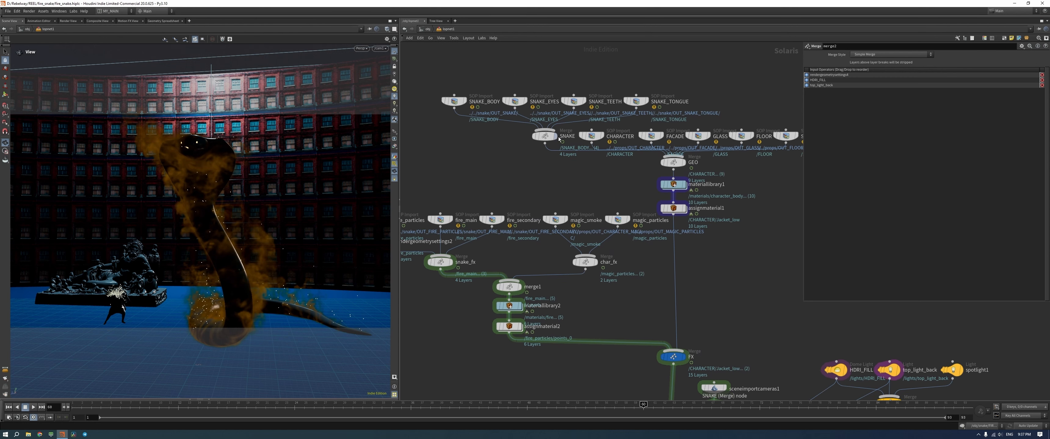
{"action": "left_click", "coordinate": [554, 137]}
{"action": "middle_click_drag", "start_coordinate": [630, 180], "coordinate": [583, 171]}
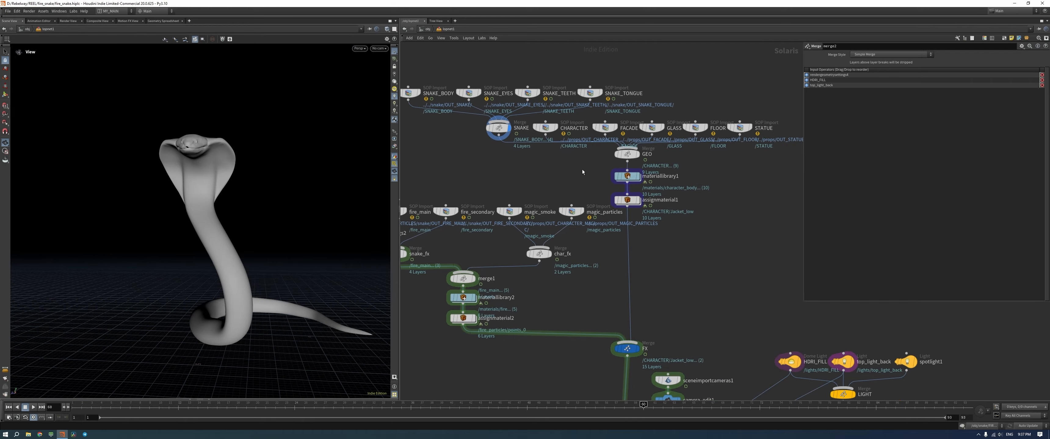
{"action": "left_click", "coordinate": [637, 154]}
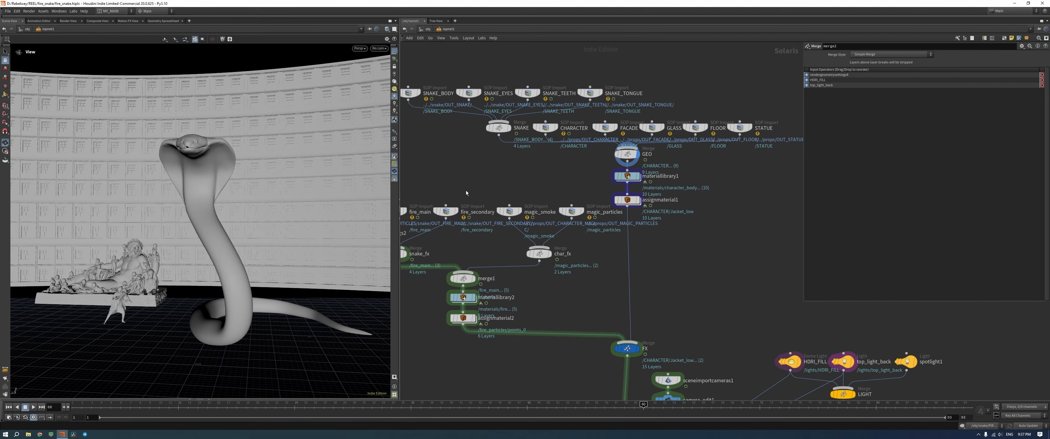
{"action": "left_click_drag", "start_coordinate": [245, 180], "coordinate": [246, 140]}
{"action": "scroll", "coordinate": [220, 216], "scroll_direction": "down", "scroll_amount": 6}
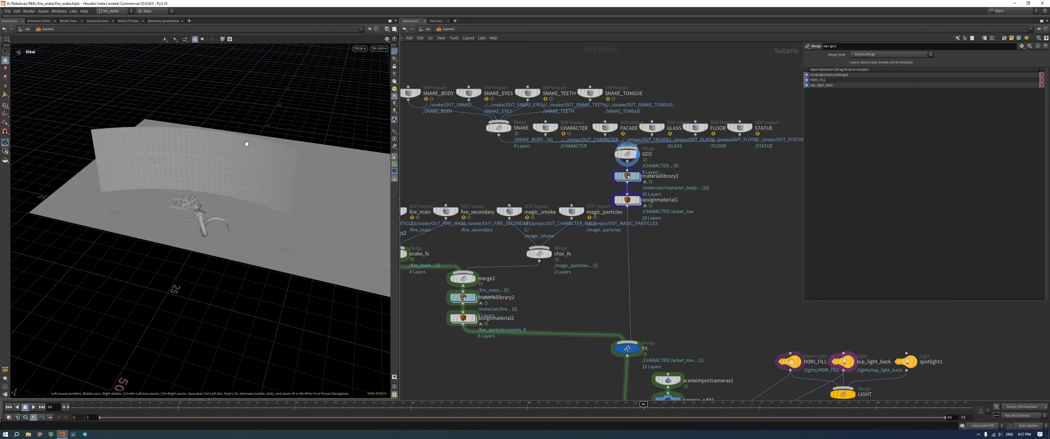
{"action": "left_click", "coordinate": [381, 48]}
{"action": "left_click", "coordinate": [477, 171]}
Display the CAM merge and view the combined geometry and effects through the imported scene camera
{"action": "middle_click_drag", "start_coordinate": [548, 176], "coordinate": [544, 147]}
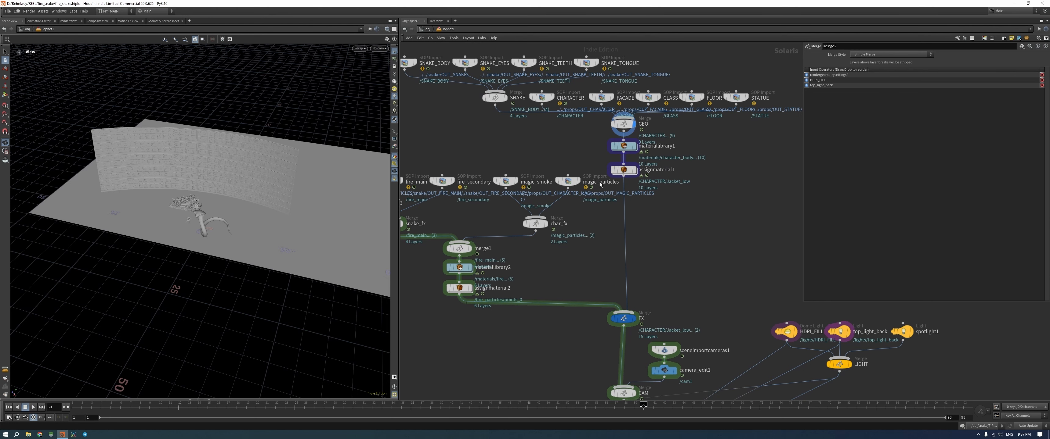
{"action": "middle_click_drag", "start_coordinate": [572, 263], "coordinate": [630, 218]}
{"action": "scroll", "coordinate": [652, 219], "scroll_direction": "down", "scroll_amount": 2}
{"action": "scroll", "coordinate": [645, 222], "scroll_direction": "down", "scroll_amount": 3}
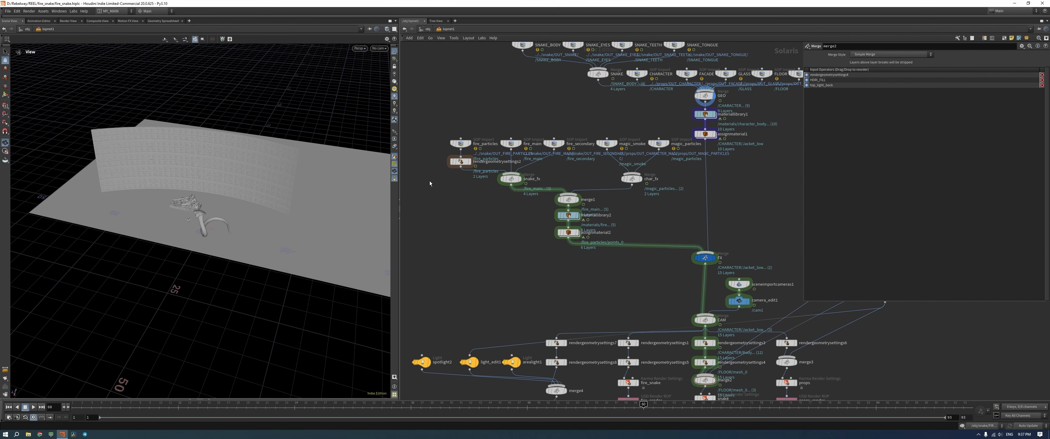
{"action": "middle_click_drag", "start_coordinate": [570, 208], "coordinate": [555, 195]}
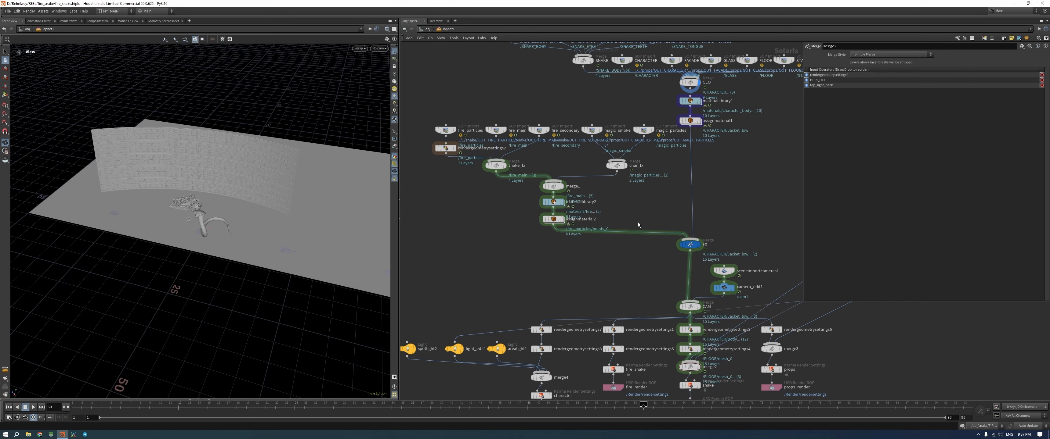
{"action": "middle_click_drag", "start_coordinate": [632, 276], "coordinate": [527, 171]}
{"action": "scroll", "coordinate": [590, 206], "scroll_direction": "up", "scroll_amount": 3}
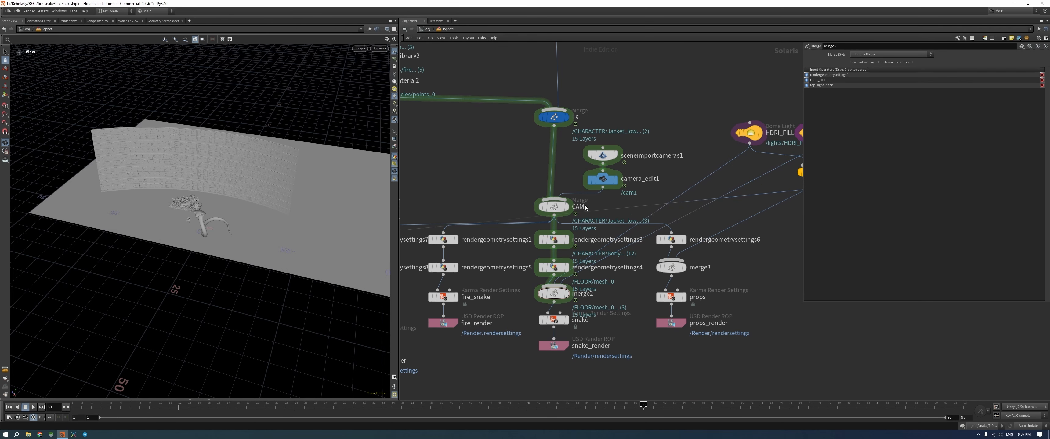
{"action": "left_click", "coordinate": [567, 207]}
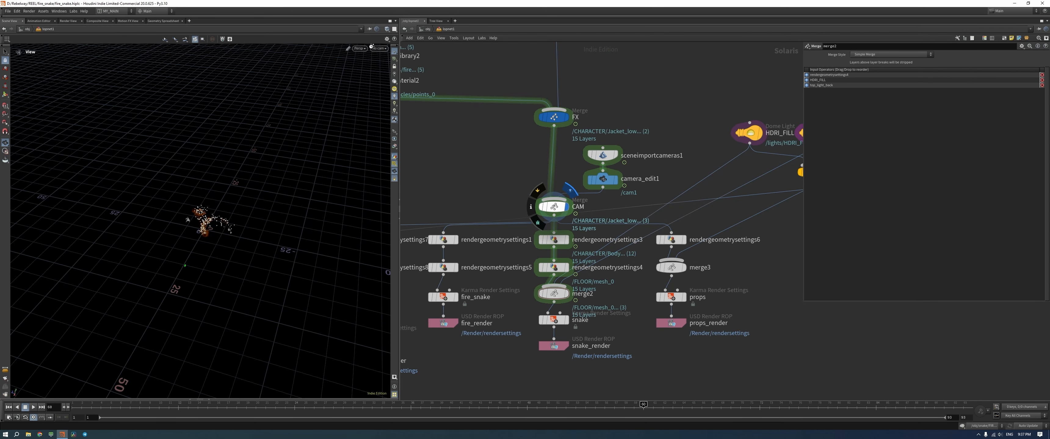
{"action": "left_click", "coordinate": [372, 49]}
{"action": "left_click", "coordinate": [378, 54]}
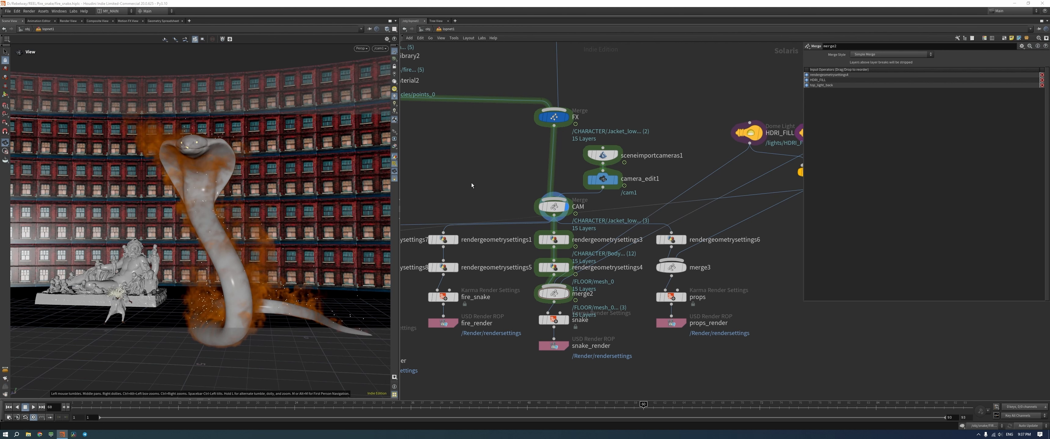
Look over the four render branches and open the parameters of the snake Karma Render Settings node
{"action": "scroll", "coordinate": [481, 181], "scroll_direction": "down", "scroll_amount": 6}
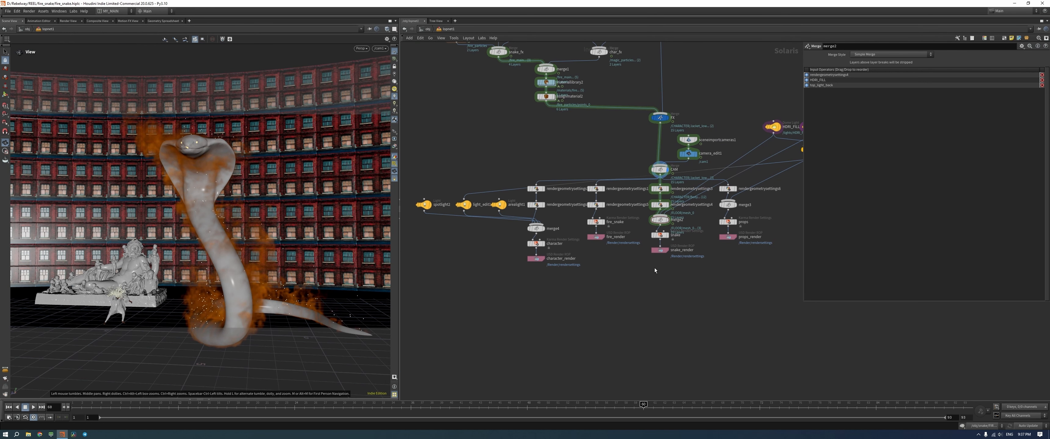
{"action": "middle_click_drag", "start_coordinate": [652, 270], "coordinate": [617, 271]}
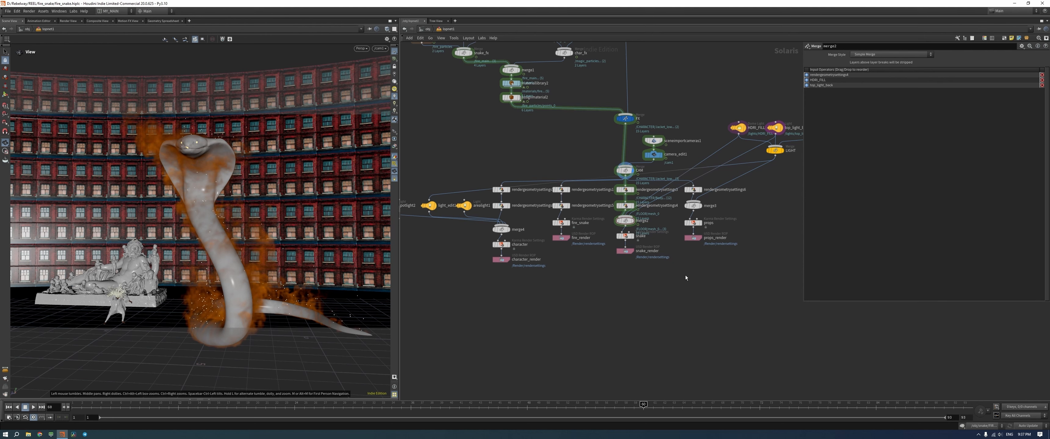
{"action": "scroll", "coordinate": [639, 244], "scroll_direction": "up", "scroll_amount": 3}
{"action": "left_click", "coordinate": [617, 229]}
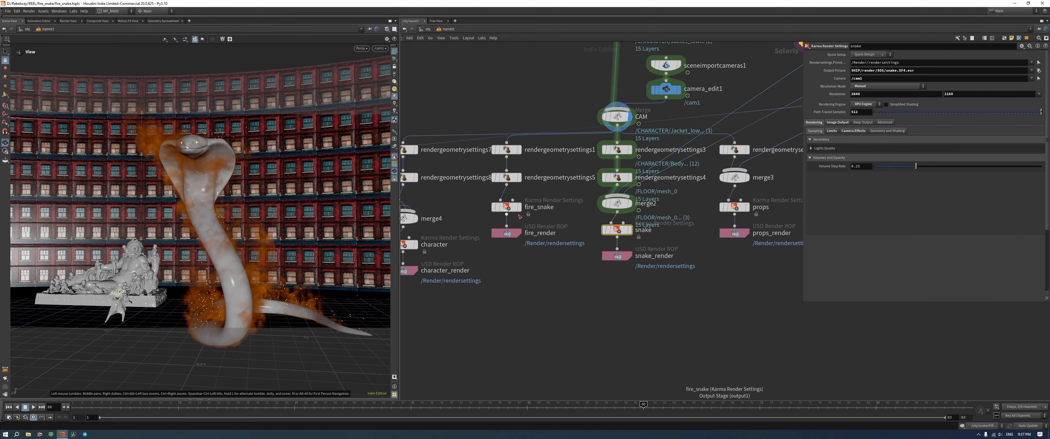
{"action": "scroll", "coordinate": [588, 292], "scroll_direction": "down", "scroll_amount": 2}
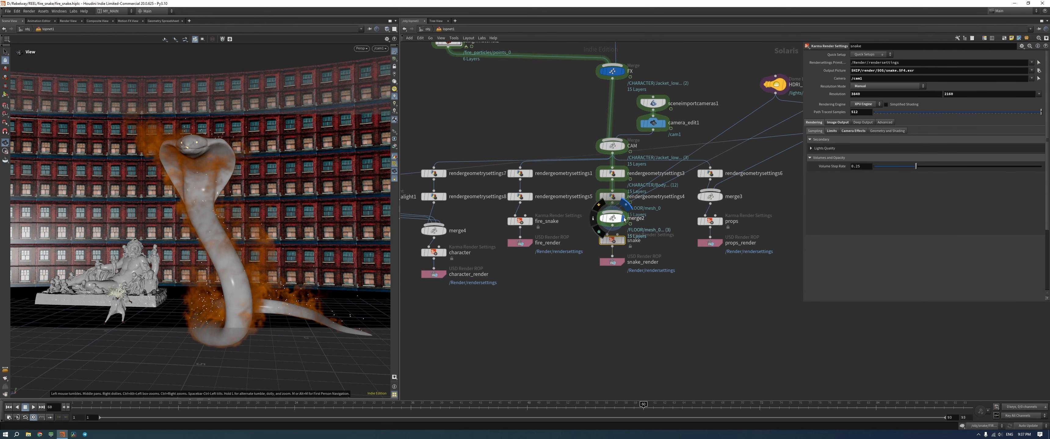
Display merge2 with the Karma XPU renderer, hiding the light guides and the environment light background
{"action": "left_click", "coordinate": [613, 221]}
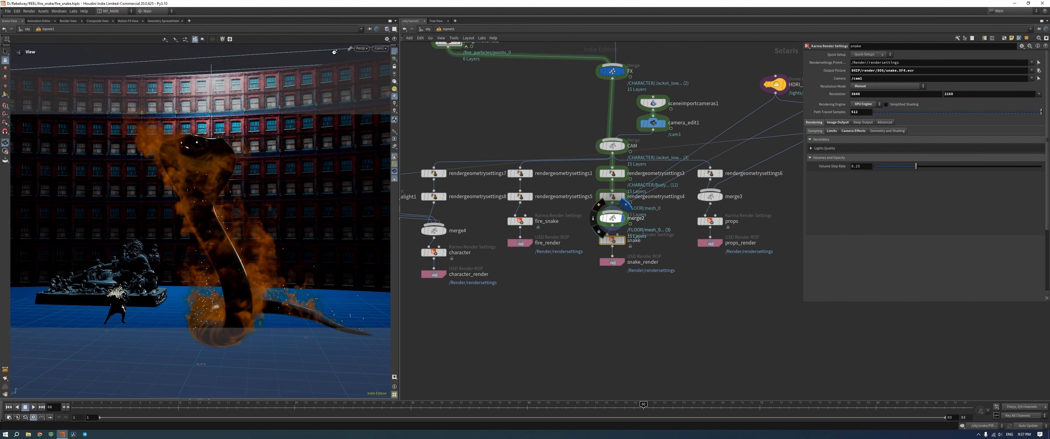
{"action": "left_click", "coordinate": [364, 50]}
{"action": "left_click", "coordinate": [370, 82]}
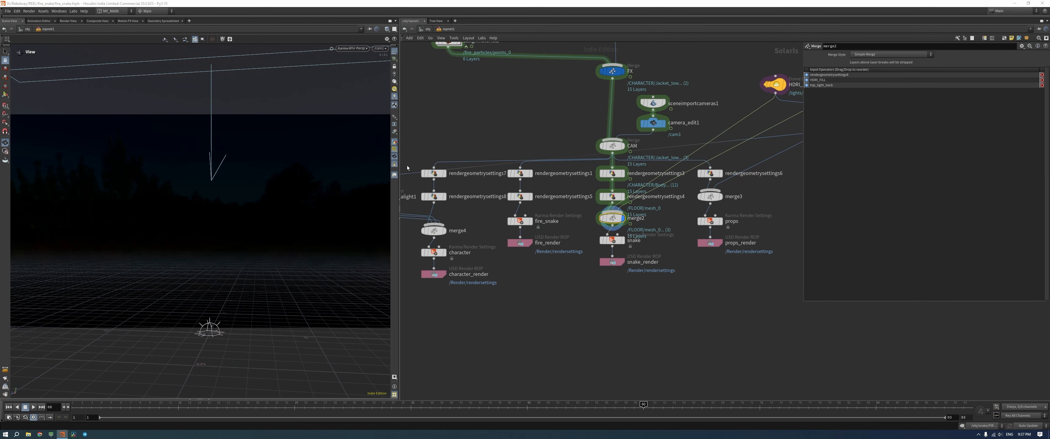
{"action": "left_click", "coordinate": [394, 149]}
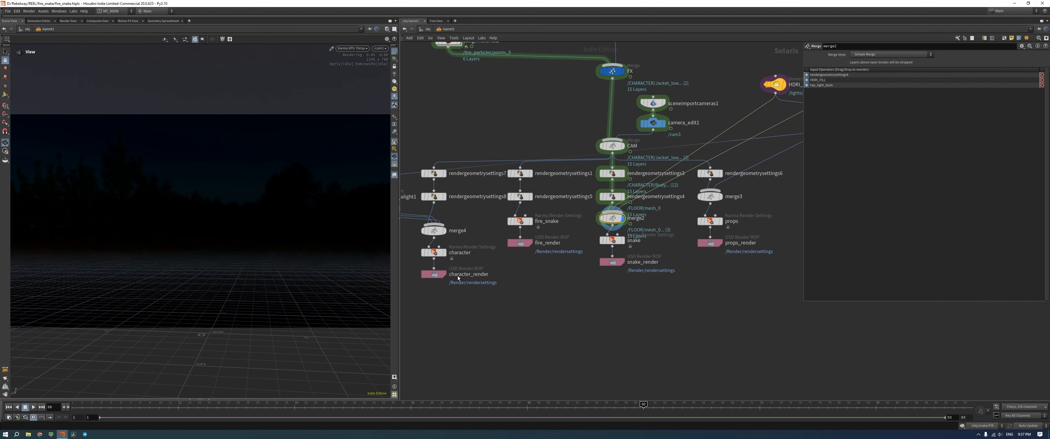
{"action": "left_click", "coordinate": [178, 126]}
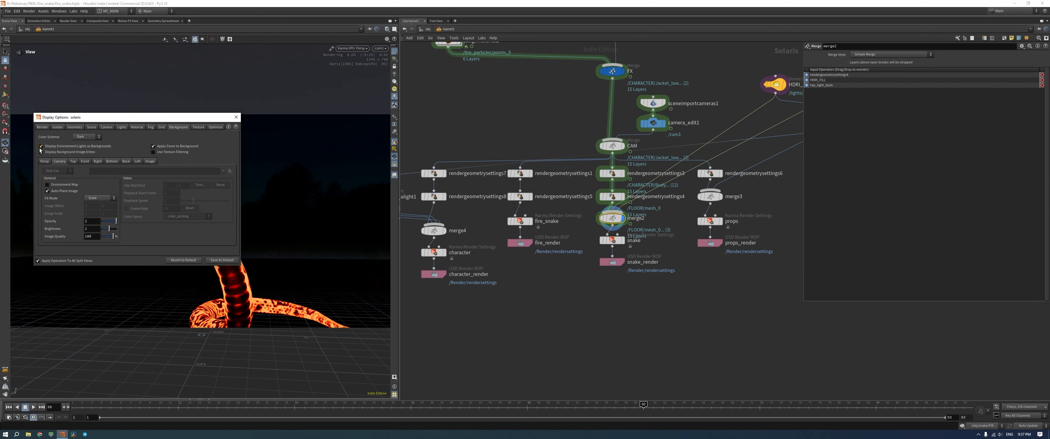
{"action": "left_click", "coordinate": [236, 118]}
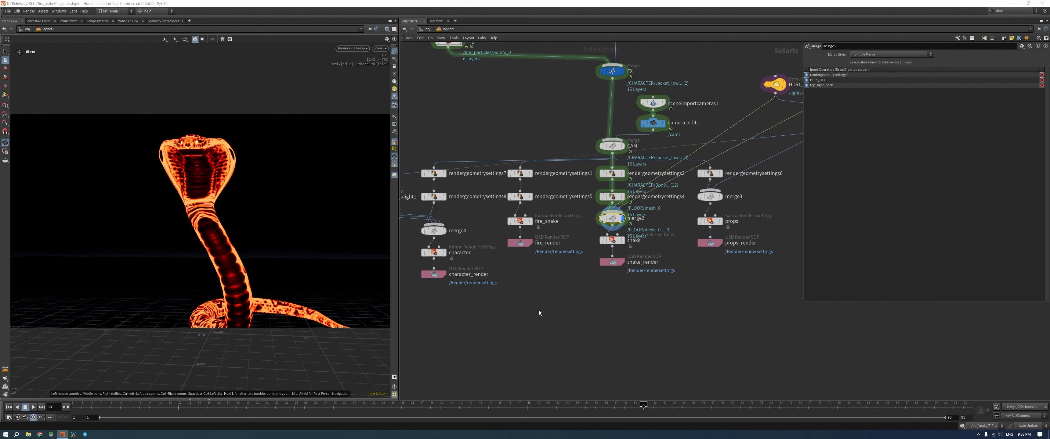
Display the fire_snake Karma Render Settings node to preview the isolated fire pass in the viewport
{"action": "left_click", "coordinate": [531, 221]}
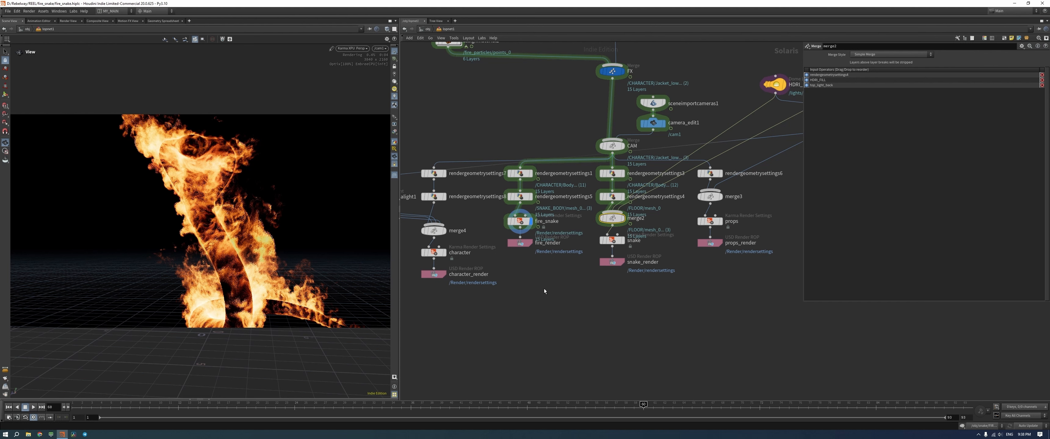
{"action": "middle_click_drag", "start_coordinate": [544, 289], "coordinate": [625, 282]}
{"action": "scroll", "coordinate": [566, 287], "scroll_direction": "down", "scroll_amount": 2}
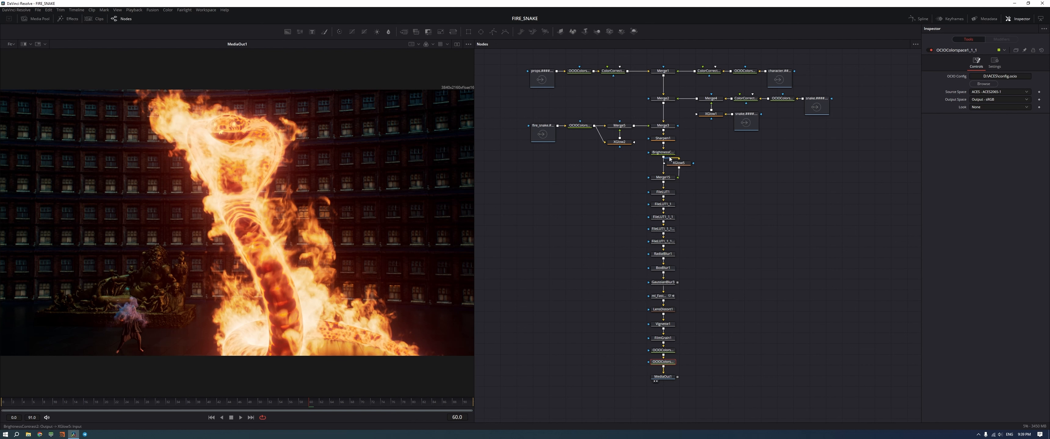
In DaVinci Resolve, bypass the finishing nodes from Sharpen1 through FilmGrain1 and inspect the props branch's color corrector settings
{"action": "left_click_drag", "start_coordinate": [643, 135], "coordinate": [696, 338]}
{"action": "key", "text": "ctrl+p"}
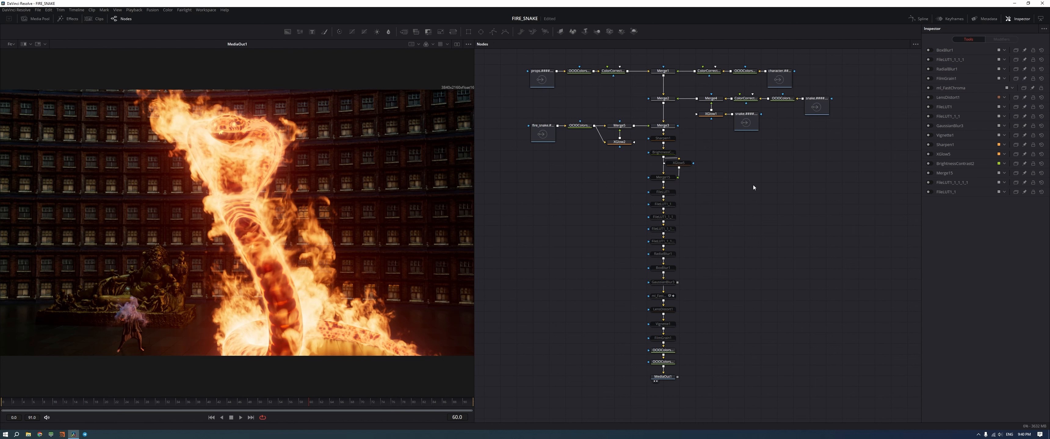
{"action": "left_click", "coordinate": [610, 72]}
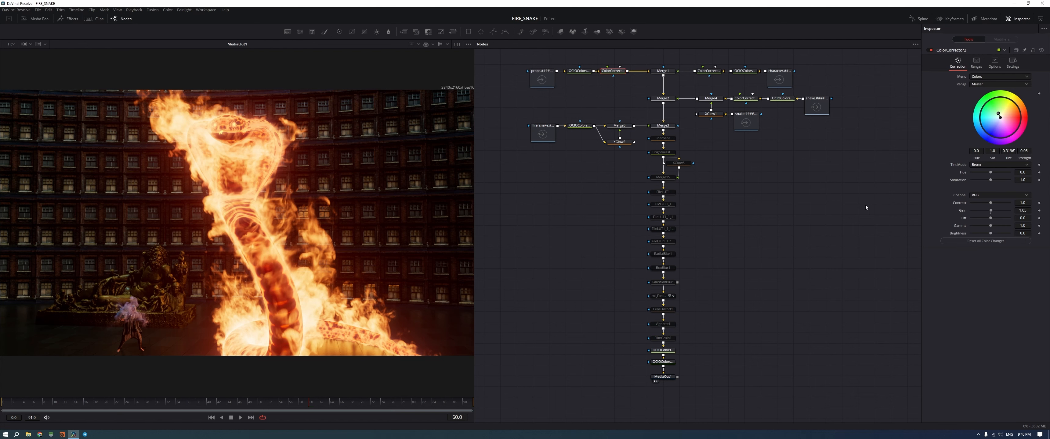
{"action": "left_click", "coordinate": [795, 202]}
Re-enable the sharpen, brightness/contrast and glow nodes together with their merge below Merge3
{"action": "scroll", "coordinate": [709, 182], "scroll_direction": "up", "scroll_amount": 2, "text": "ctrl"}
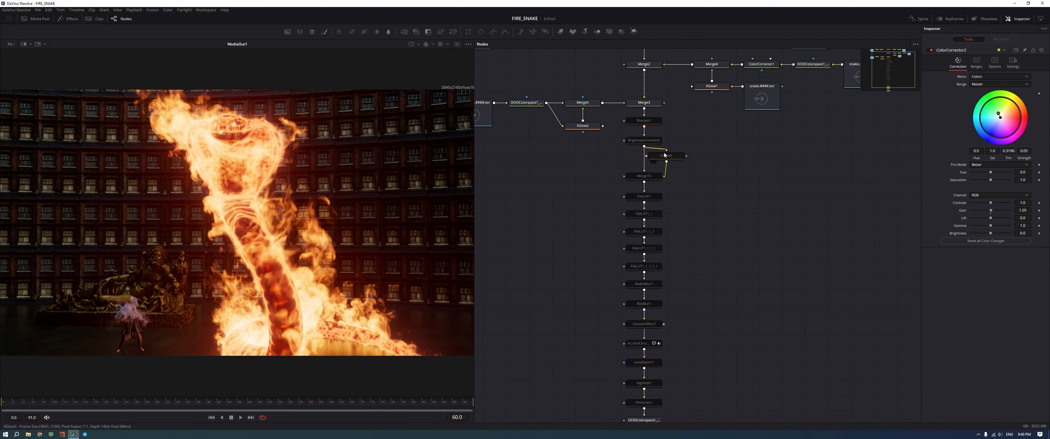
{"action": "left_click_drag", "start_coordinate": [611, 118], "coordinate": [690, 174]}
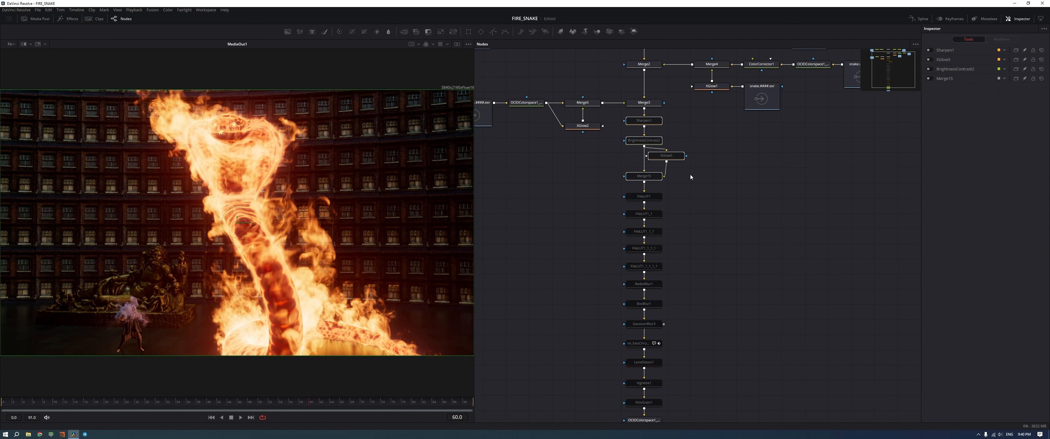
{"action": "key", "text": "ctrl+p"}
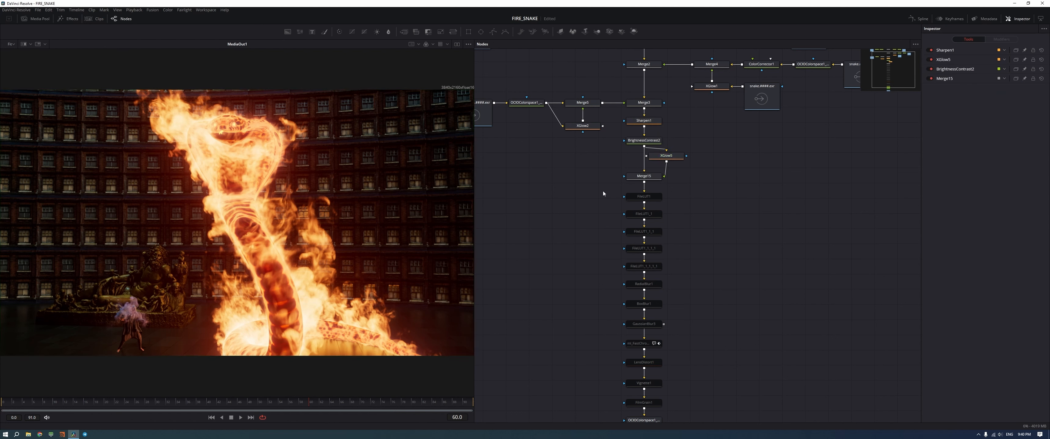
Re-enable the five chained FileLUT color grading nodes
{"action": "left_click_drag", "start_coordinate": [624, 203], "coordinate": [685, 275]}
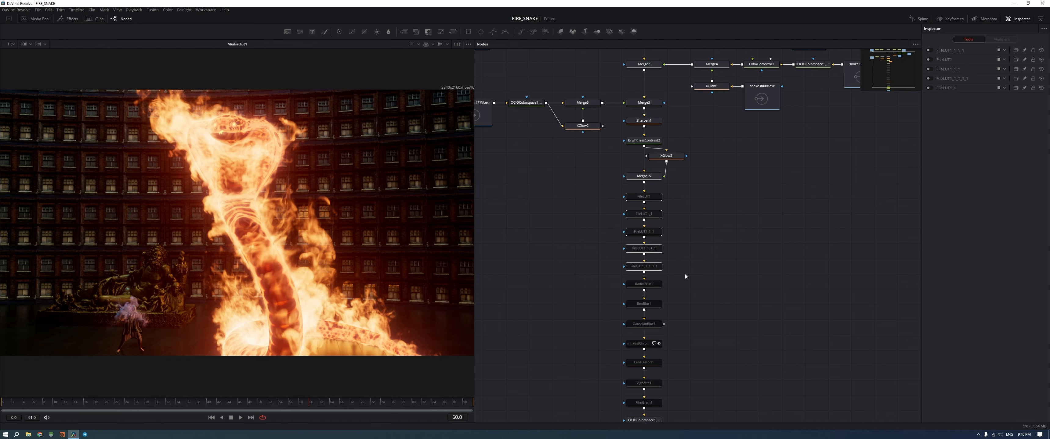
{"action": "key", "text": "ctrl+p"}
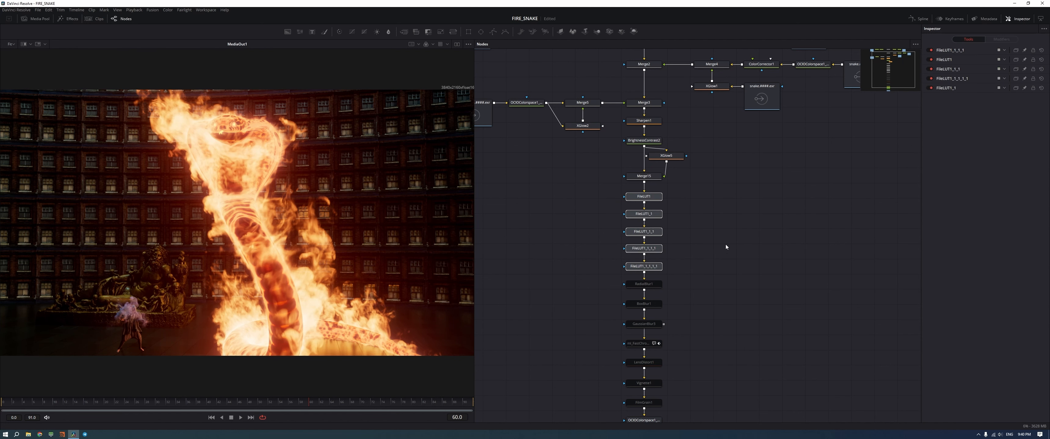
{"action": "middle_click_drag", "start_coordinate": [714, 270], "coordinate": [724, 226]}
Re-enable the RadialBlur1, BoxBlur1 and Gaussian blur nodes following the LUT nodes
{"action": "left_click", "coordinate": [620, 251]}
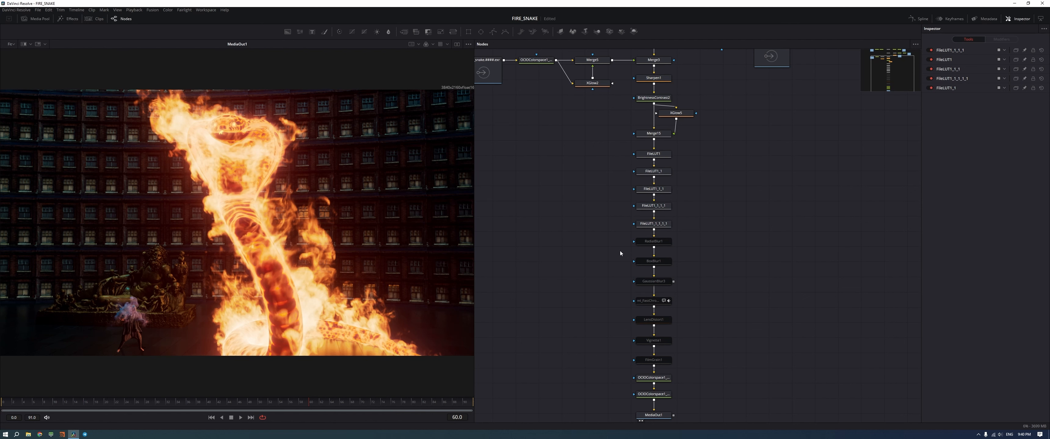
{"action": "left_click_drag", "start_coordinate": [616, 241], "coordinate": [678, 284]}
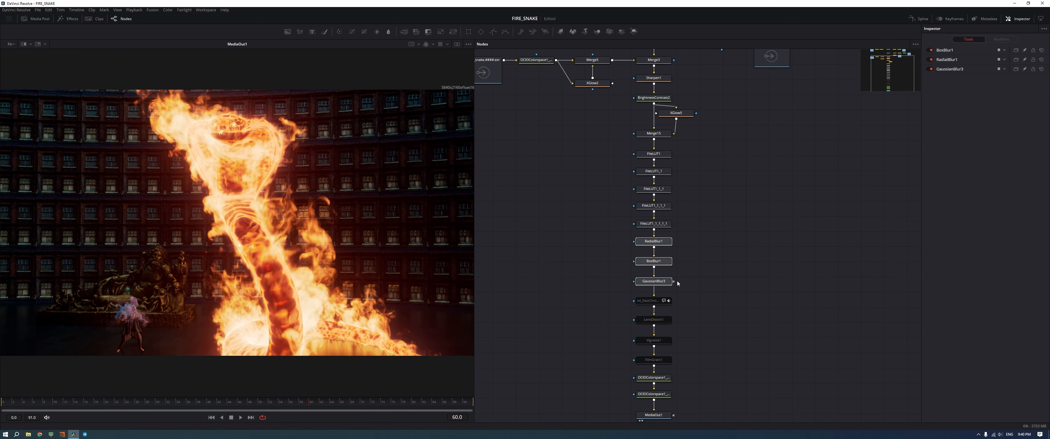
{"action": "left_click", "coordinate": [604, 256]}
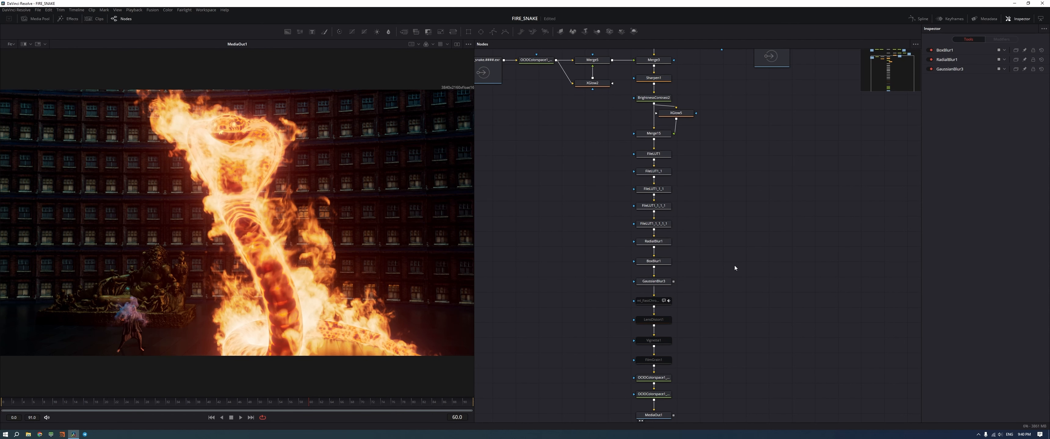
{"action": "middle_click_drag", "start_coordinate": [734, 266], "coordinate": [702, 245]}
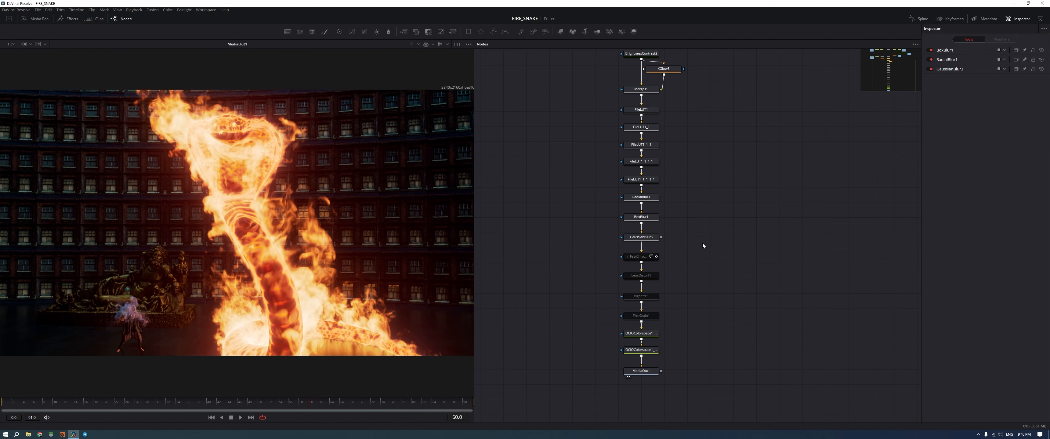
Re-enable the FastChroma, lens distortion, vignette and film grain nodes at the end of the composite
{"action": "scroll", "coordinate": [701, 246], "scroll_direction": "down", "scroll_amount": 2}
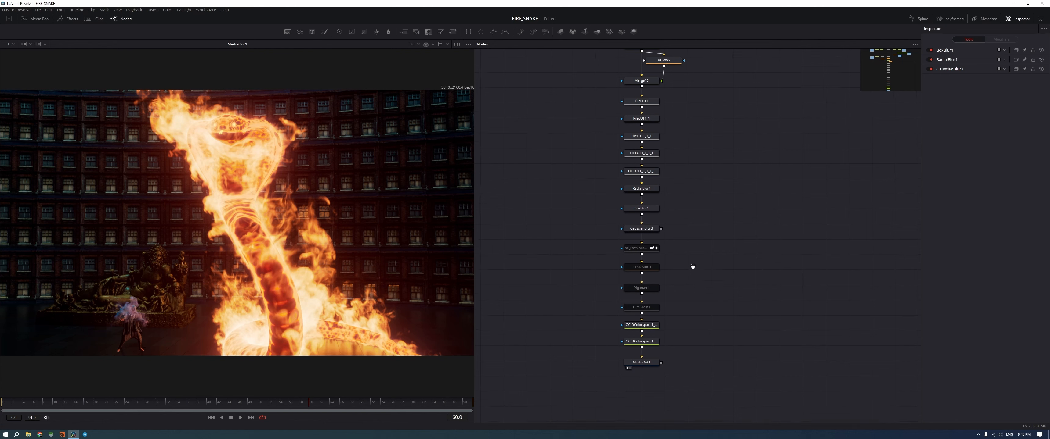
{"action": "left_click_drag", "start_coordinate": [603, 222], "coordinate": [672, 290]}
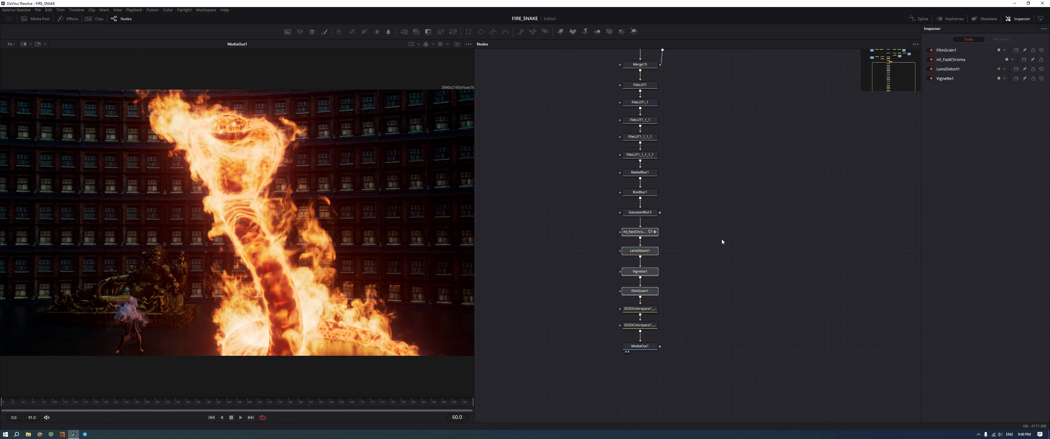
{"action": "left_click", "coordinate": [709, 283]}
{"action": "middle_click_drag", "start_coordinate": [580, 186], "coordinate": [572, 263]}
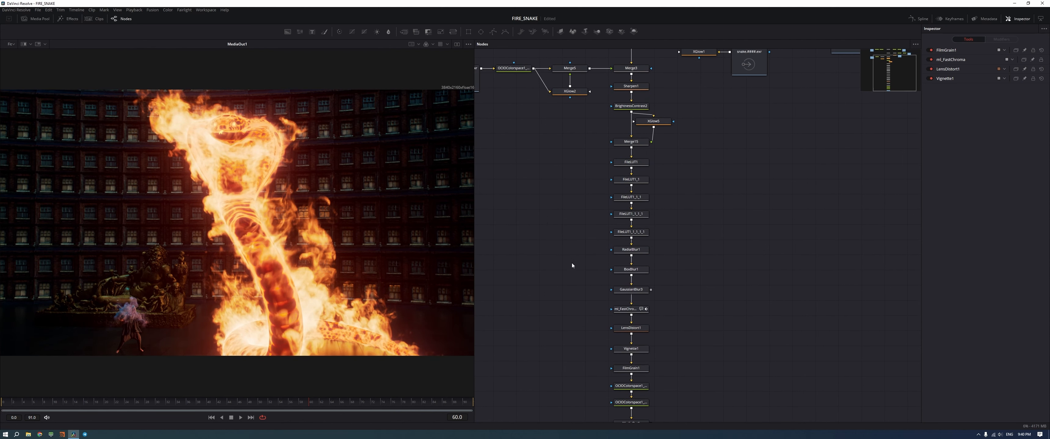
Compare the snake's head up close with all effect nodes from Sharpen1 through FilmGrain1 bypassed and re-enabled
{"action": "scroll", "coordinate": [411, 219], "scroll_direction": "up", "scroll_amount": 6}
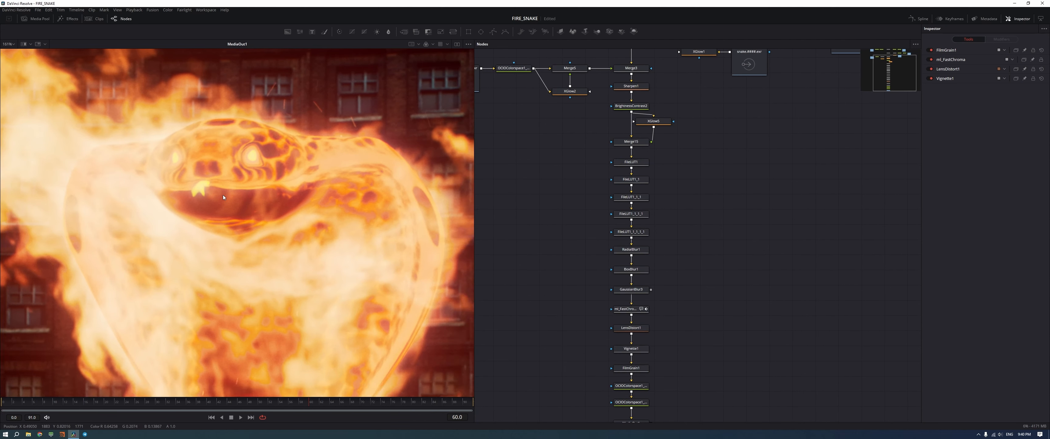
{"action": "scroll", "coordinate": [577, 227], "scroll_direction": "down", "scroll_amount": 3, "text": "ctrl"}
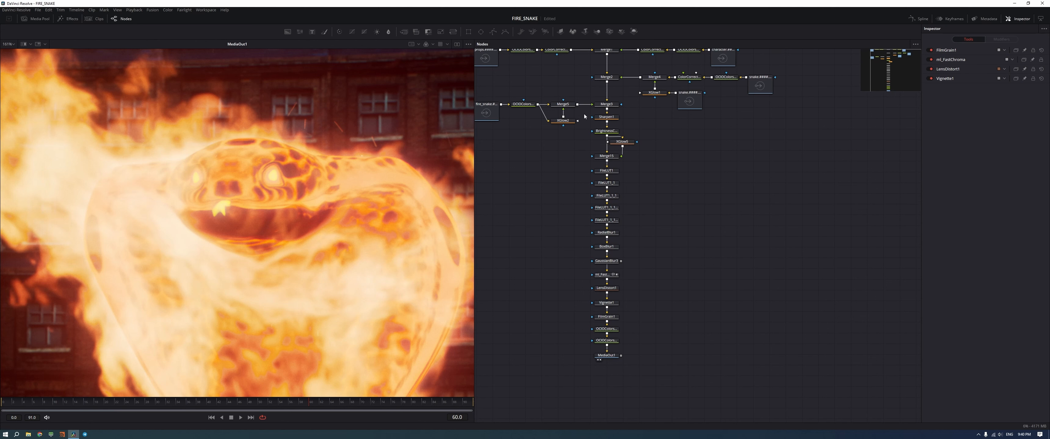
{"action": "left_click_drag", "start_coordinate": [586, 113], "coordinate": [652, 317]}
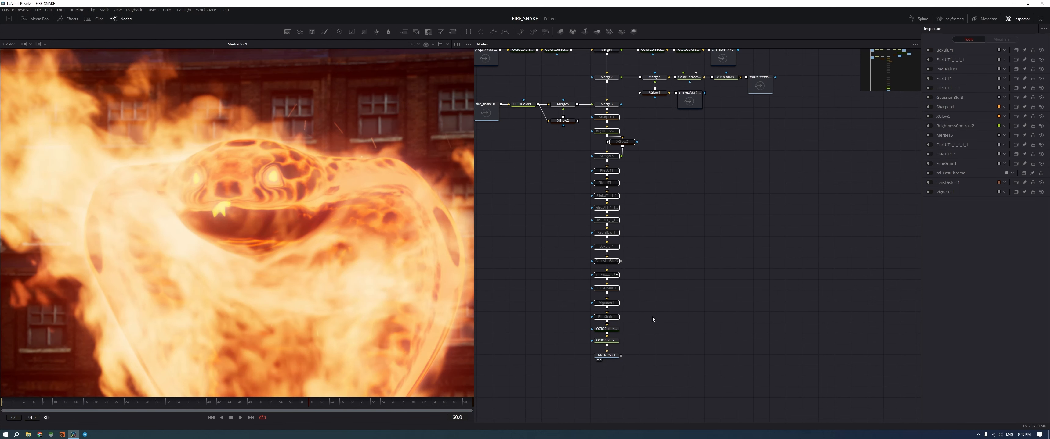
{"action": "key", "text": "ctrl+p"}
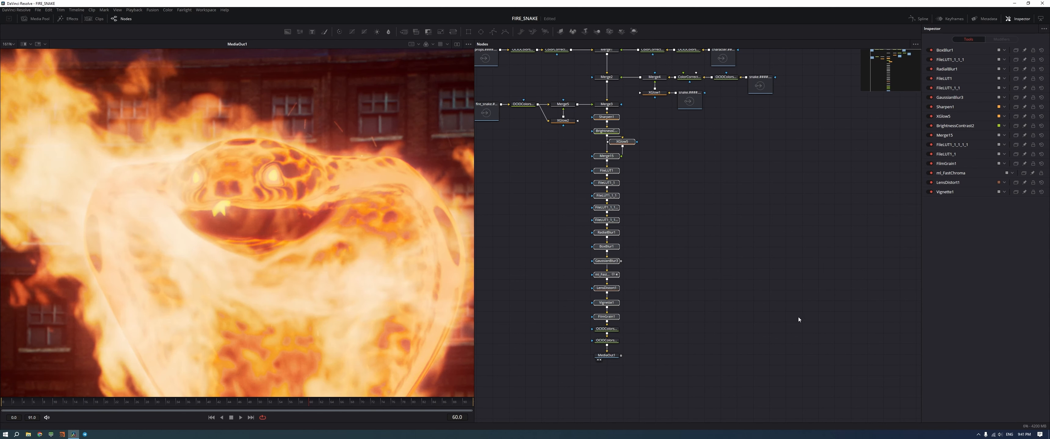
Compare the bearded statue up close by bypassing and re-enabling the full effect chain between Merge3 and the final OCIO colour space nodes
{"action": "key", "text": "ctrl+f"}
{"action": "scroll", "coordinate": [242, 223], "scroll_direction": "up", "scroll_amount": 8}
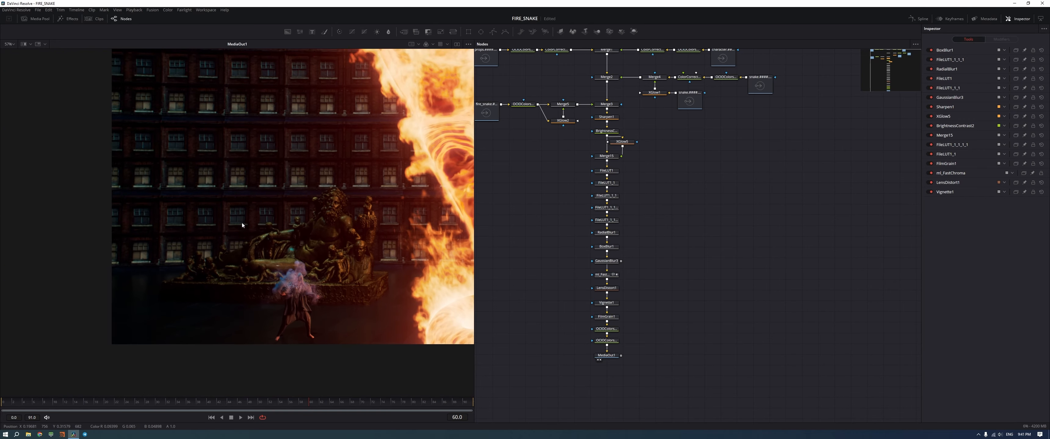
{"action": "middle_click_drag", "start_coordinate": [263, 220], "coordinate": [254, 199]}
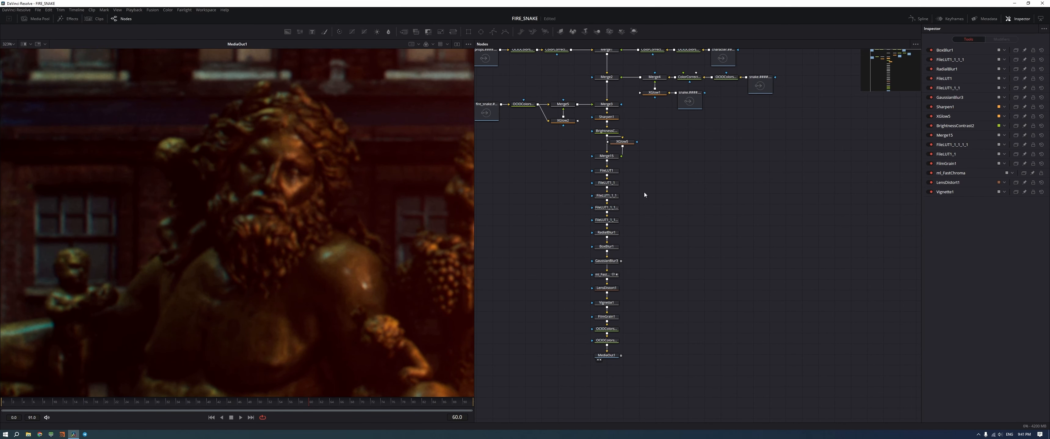
{"action": "left_click_drag", "start_coordinate": [584, 114], "coordinate": [661, 315]}
{"action": "key", "text": "ctrl+p"}
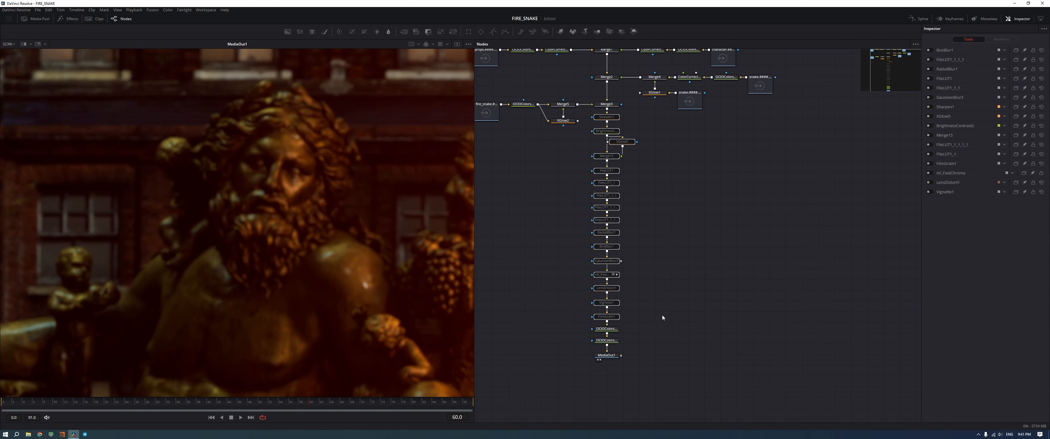
{"action": "key", "text": "ctrl+p"}
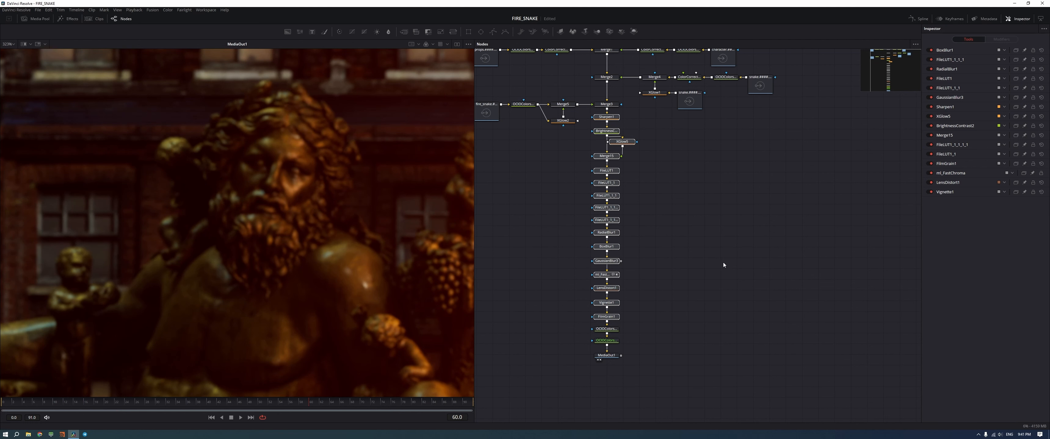
Fit the whole composite frame in the viewer and show the complete node tree from the source loaders down to MediaOut1
{"action": "right_click", "coordinate": [288, 217]}
{"action": "left_click", "coordinate": [357, 220]}
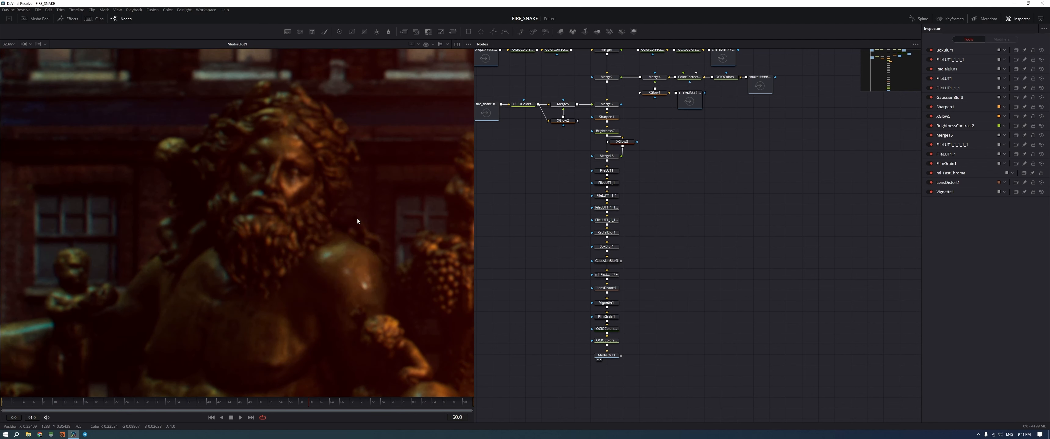
{"action": "middle_click_drag", "start_coordinate": [706, 204], "coordinate": [742, 233]}
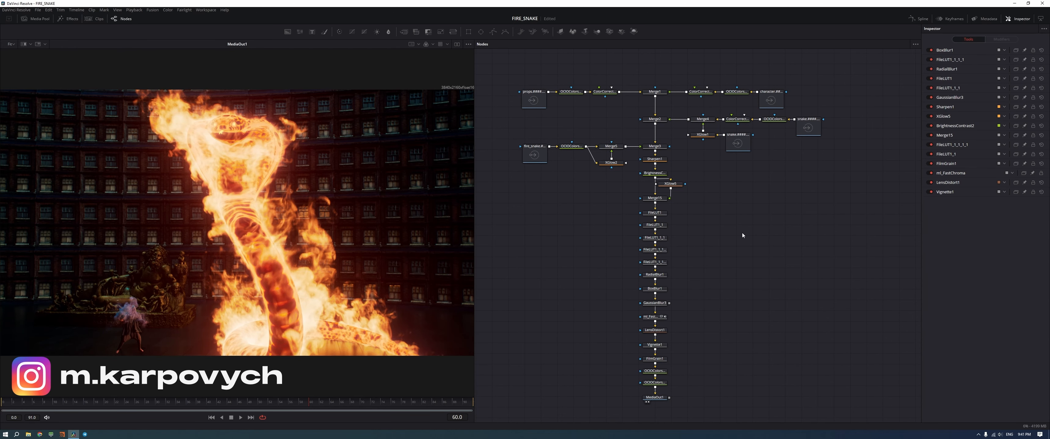